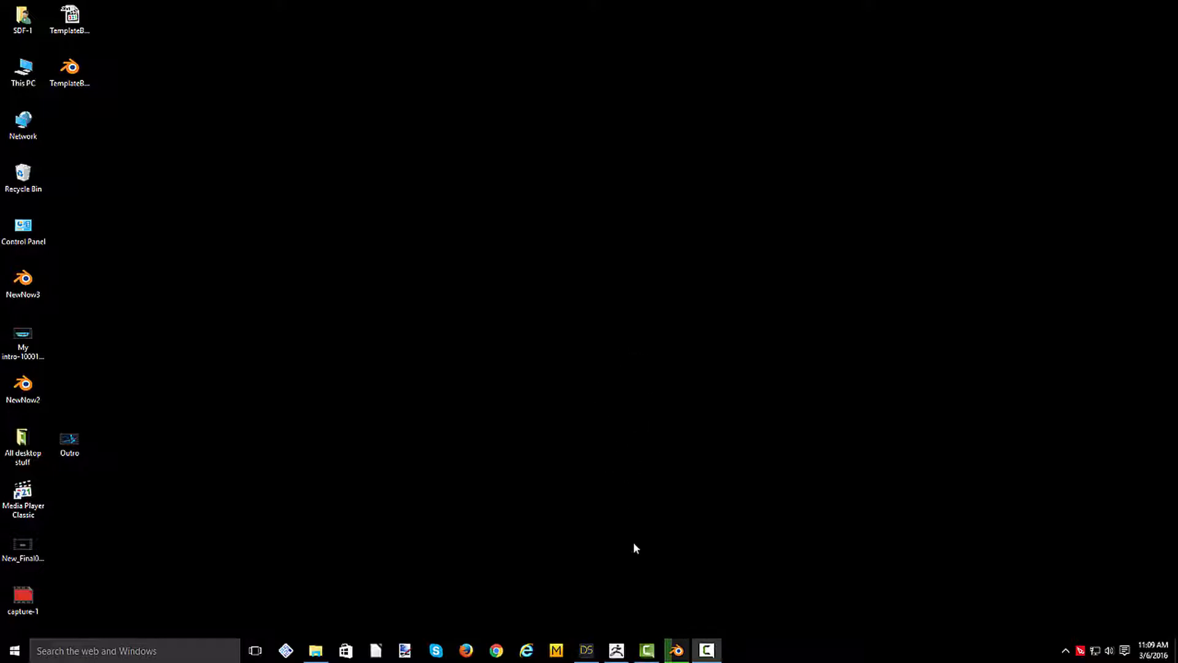
# - Switch to DAZ Studio and send the Genesis 3 Female figure to ZBrush at current resolution with deformations
pyautogui.click(586, 651)
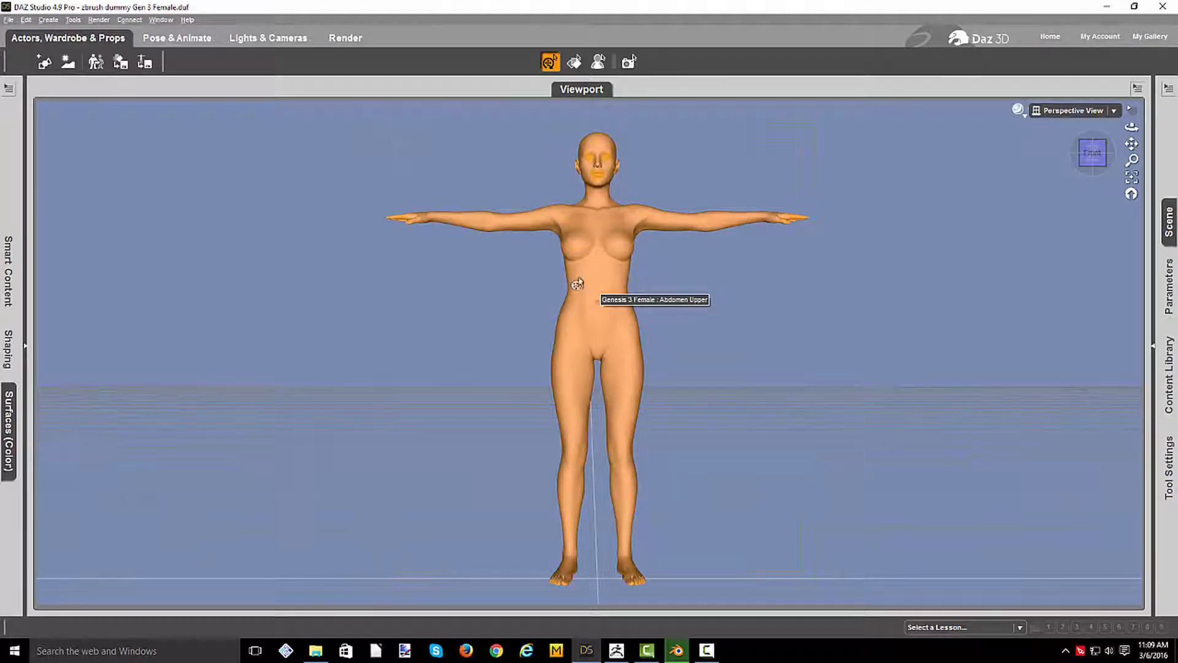
pyautogui.click(606, 286)
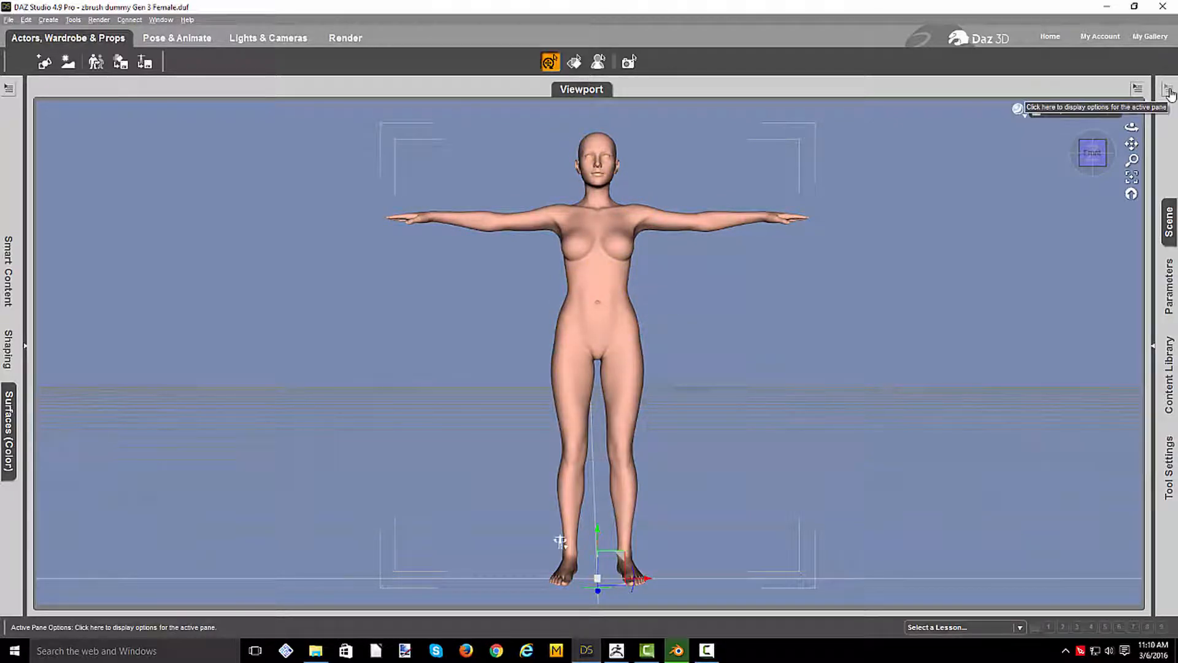
pyautogui.click(8, 21)
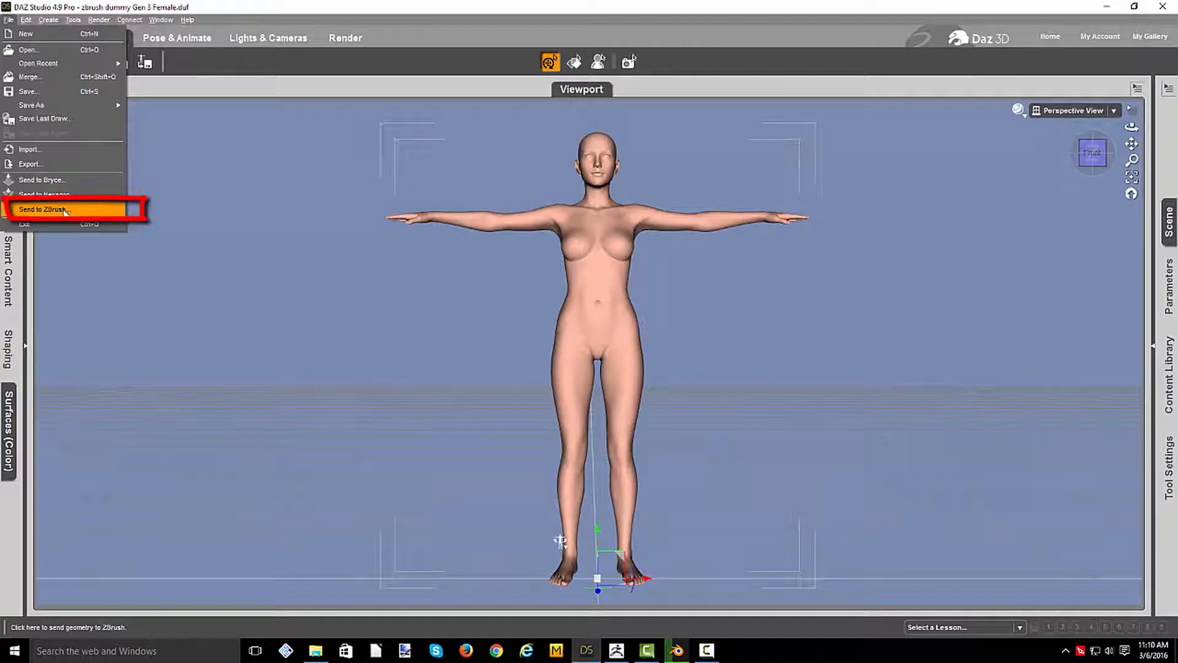
pyautogui.click(65, 211)
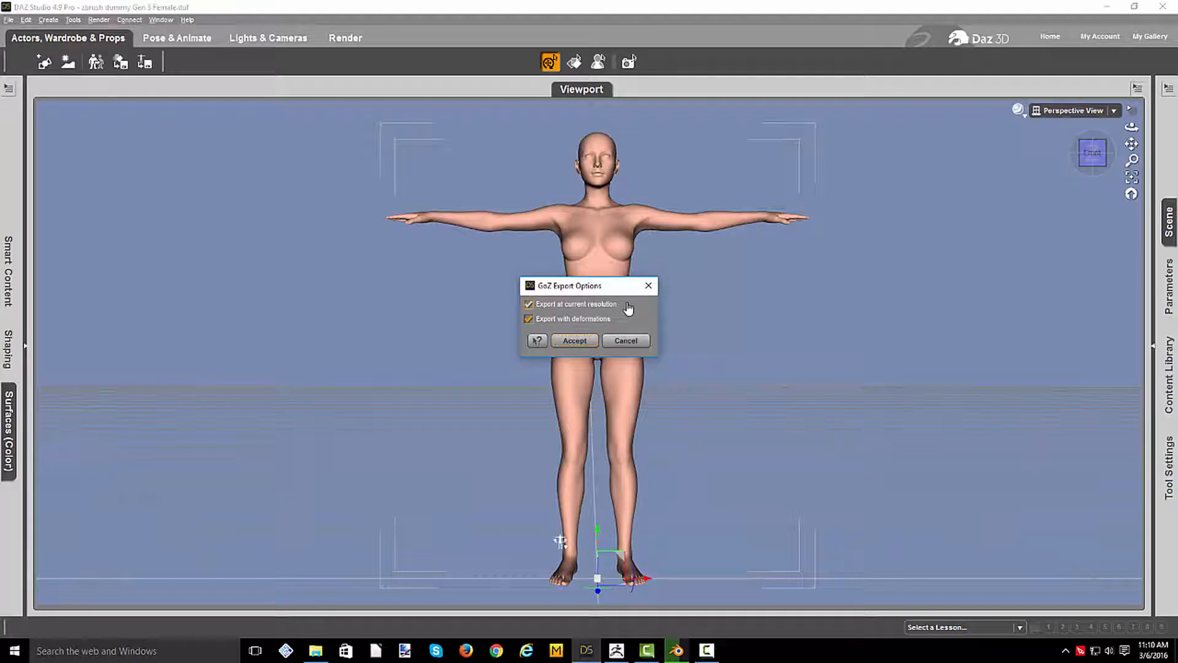
pyautogui.click(579, 348)
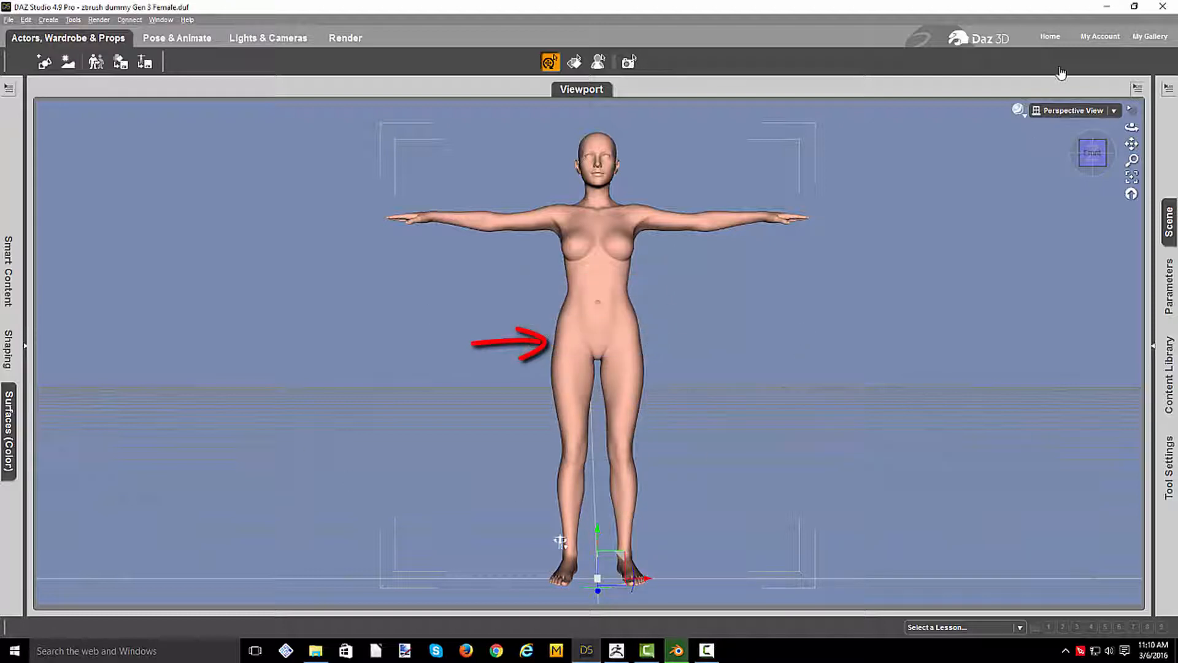
pyautogui.click(1107, 8)
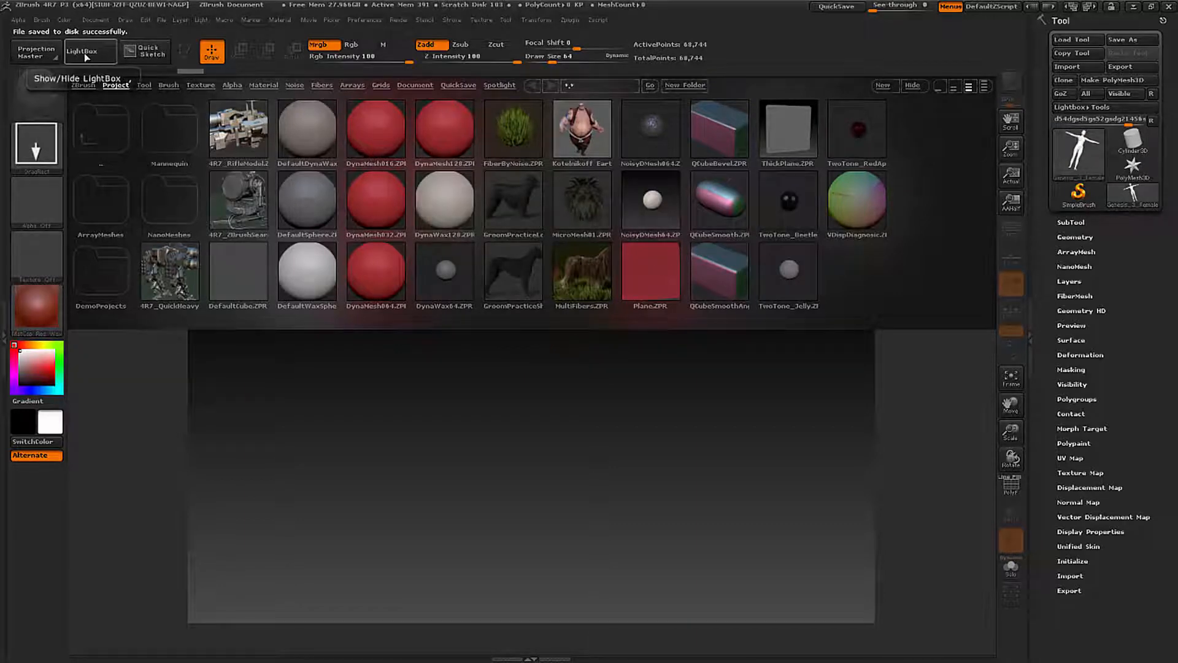
# - Hide LightBox, place the imported figure on the ZBrush canvas in edit mode and frame it in full
pyautogui.click(87, 53)
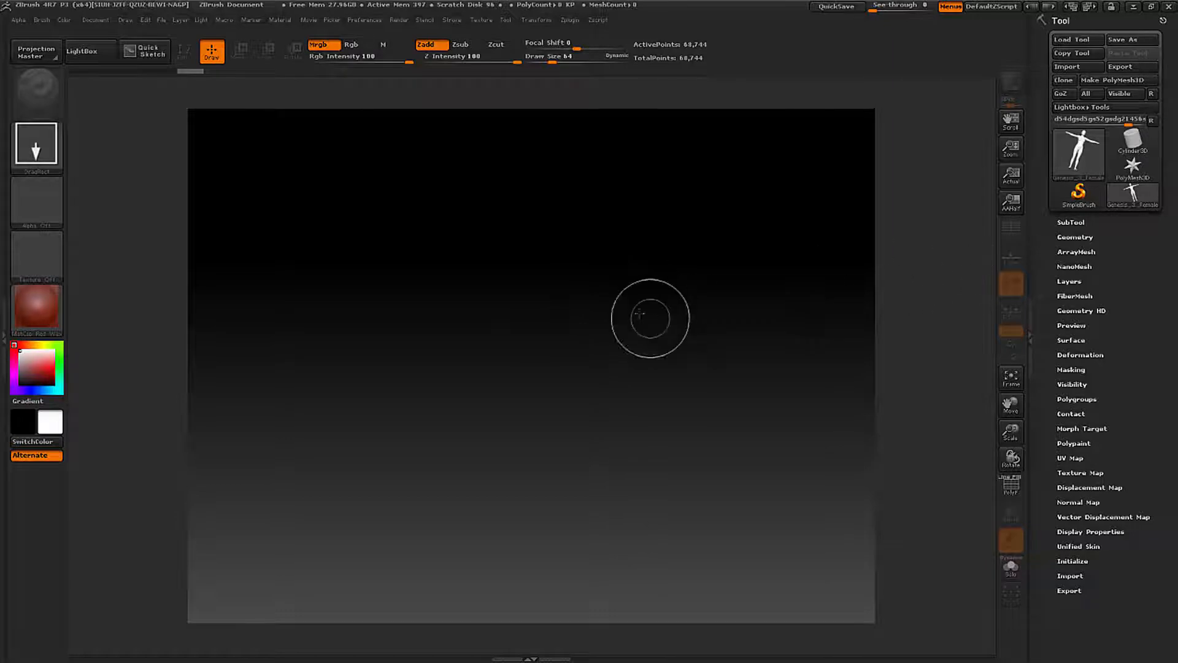
pyautogui.moveTo(542, 234); pyautogui.dragTo(542, 235)
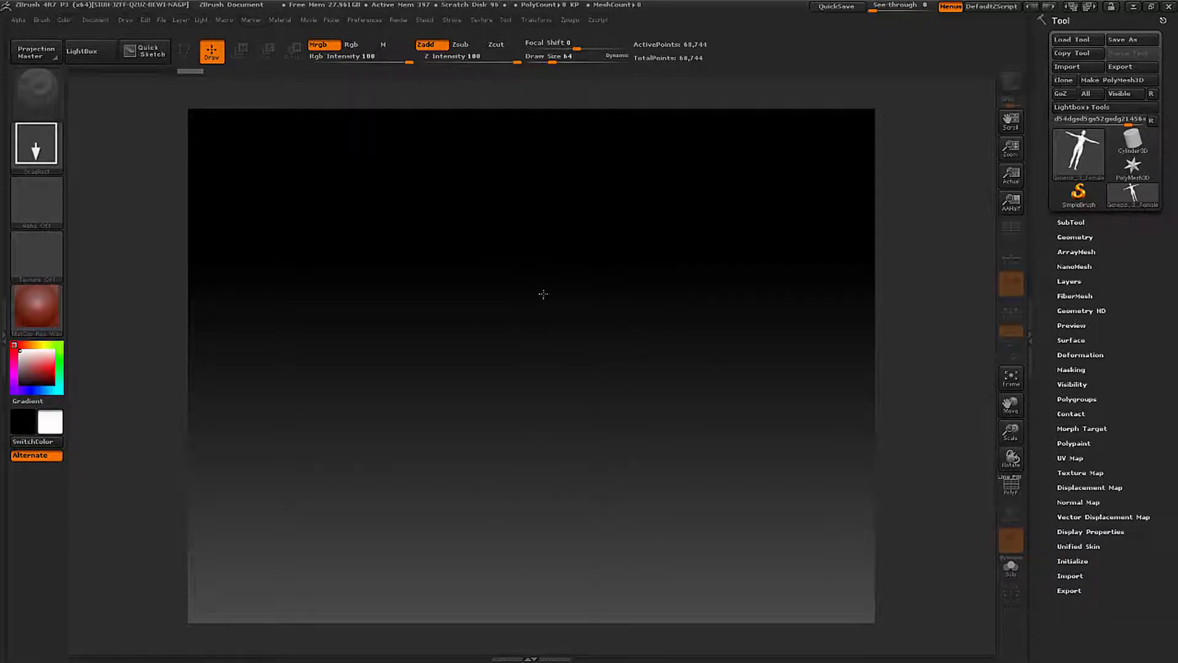
pyautogui.moveTo(543, 294); pyautogui.dragTo(543, 626)
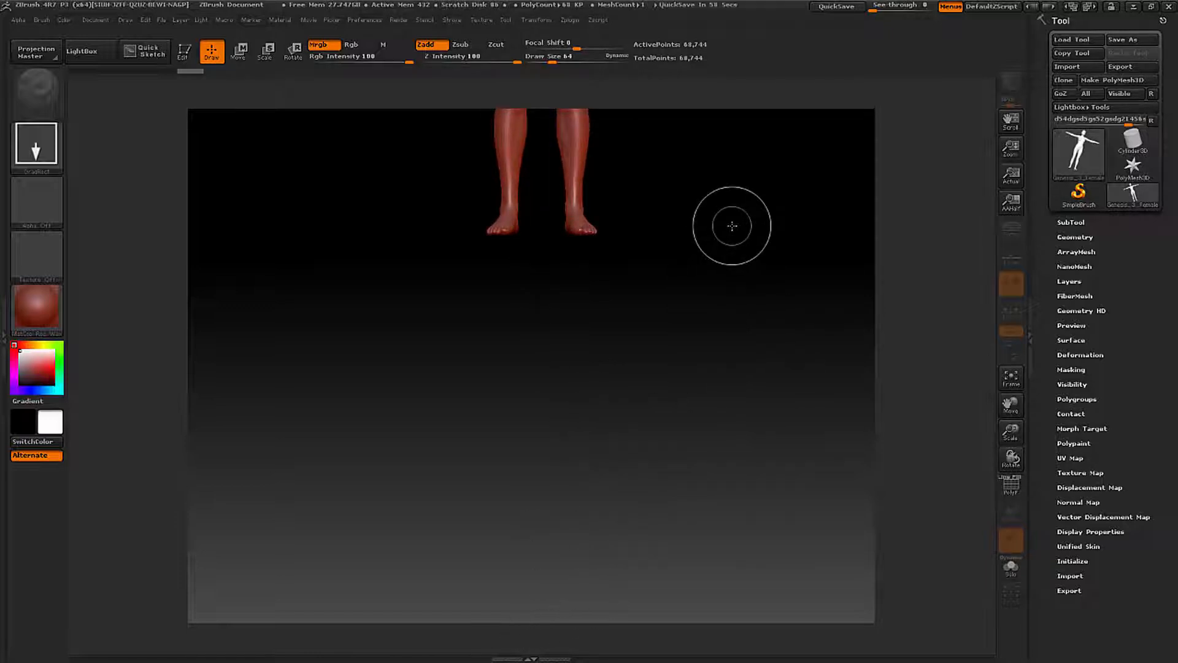
pyautogui.press('t')
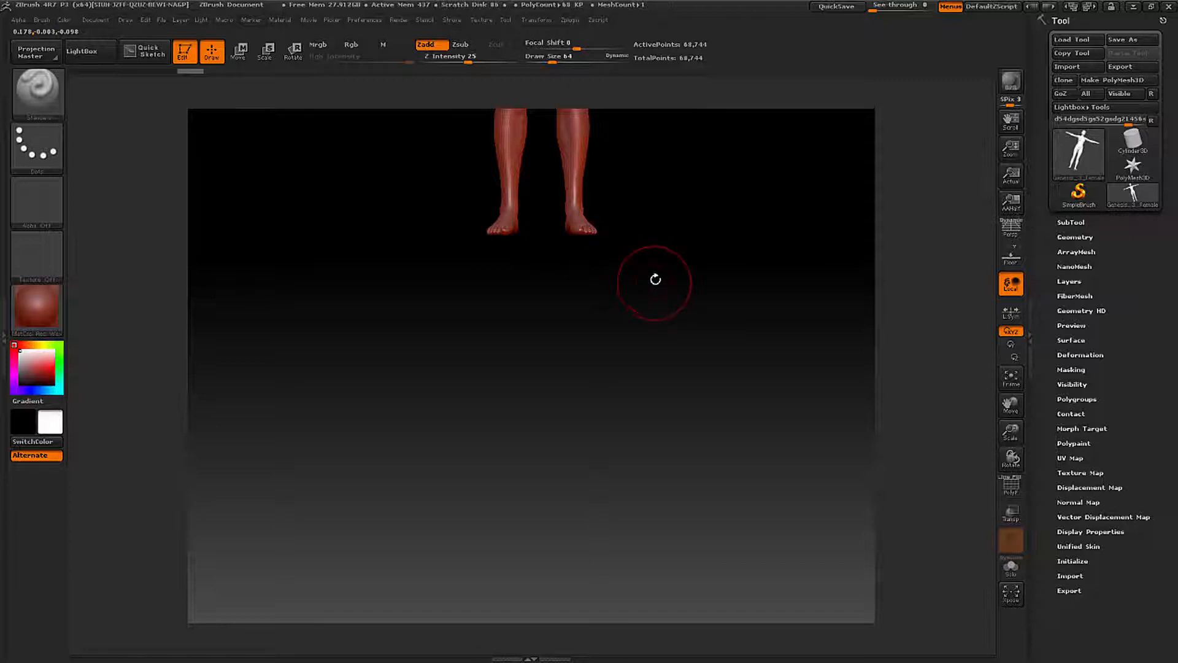
pyautogui.press('f')
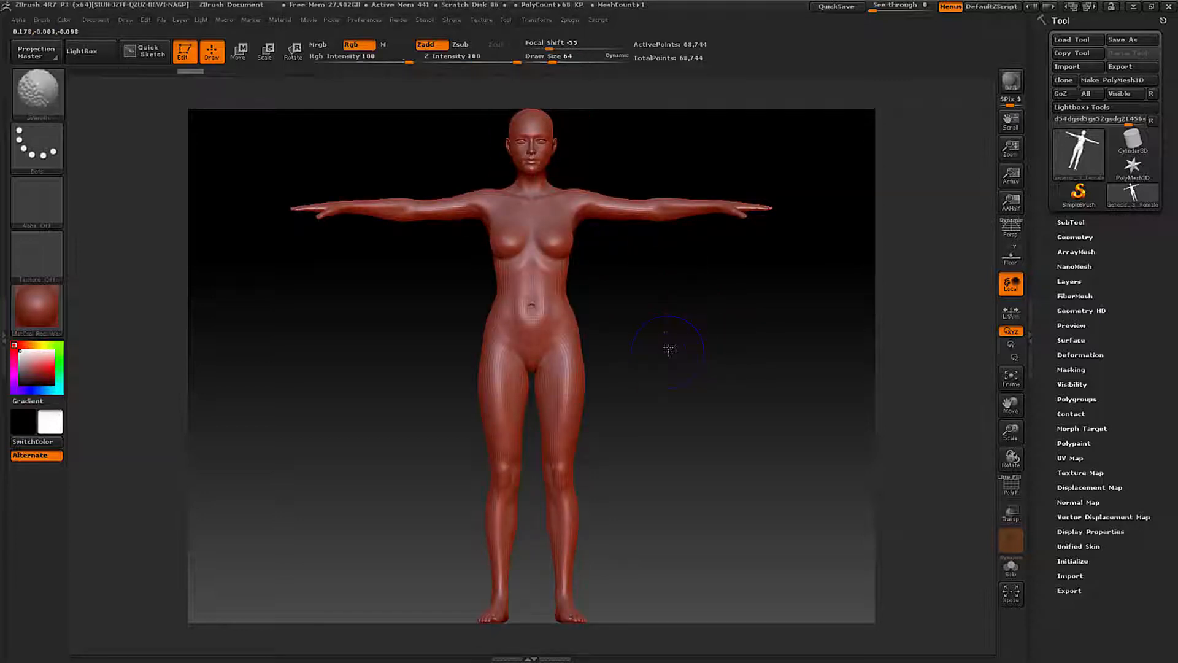
# - Examine the imported figure from the front, side and angled views, finishing with a framed front view
pyautogui.moveTo(669, 347)
pyautogui.keyDown('shift'); pyautogui.mouseDown()
pyautogui.moveTo(669, 332)
pyautogui.moveTo(626, 332)
pyautogui.mouseUp(); pyautogui.keyUp('shift')
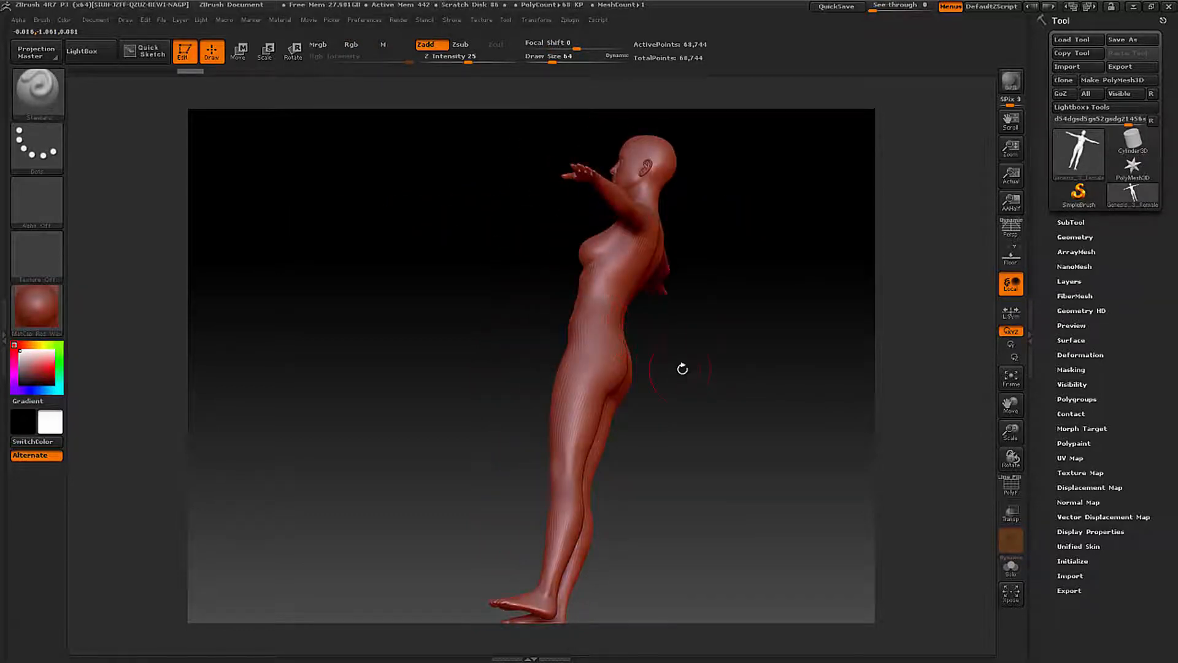
pyautogui.press('shift')
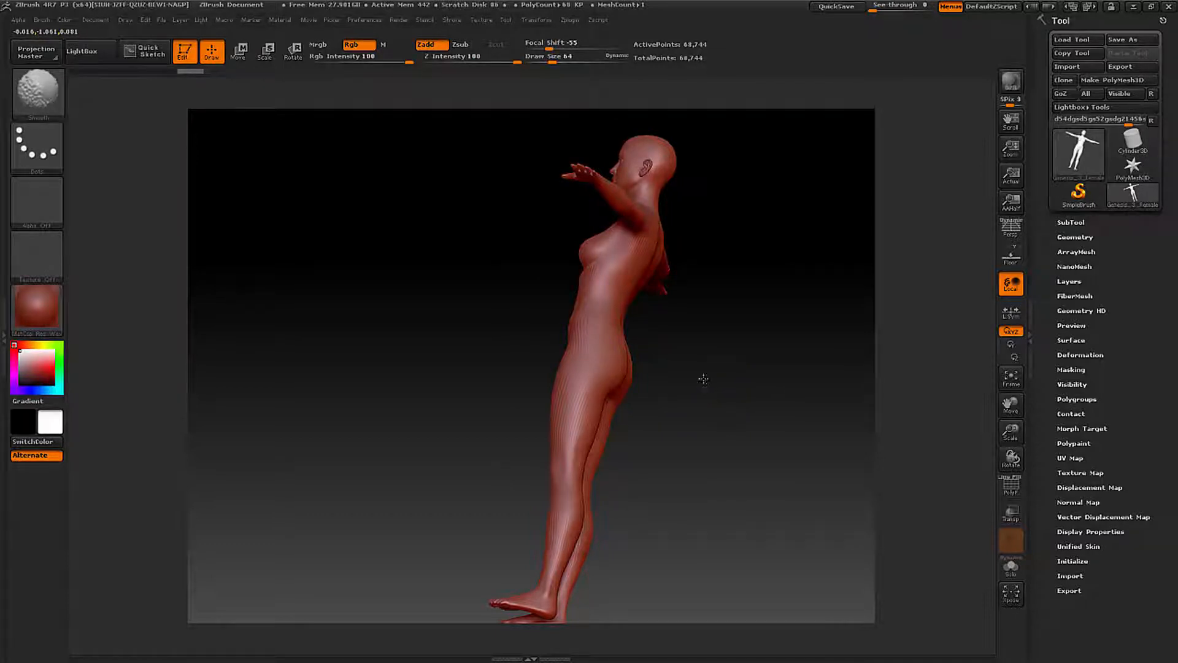
pyautogui.moveTo(704, 379)
pyautogui.keyDown('shift'); pyautogui.mouseDown()
pyautogui.moveTo(628, 400)
pyautogui.moveTo(699, 390)
pyautogui.moveTo(694, 368)
pyautogui.mouseUp(); pyautogui.keyUp('shift')
pyautogui.press('shift')
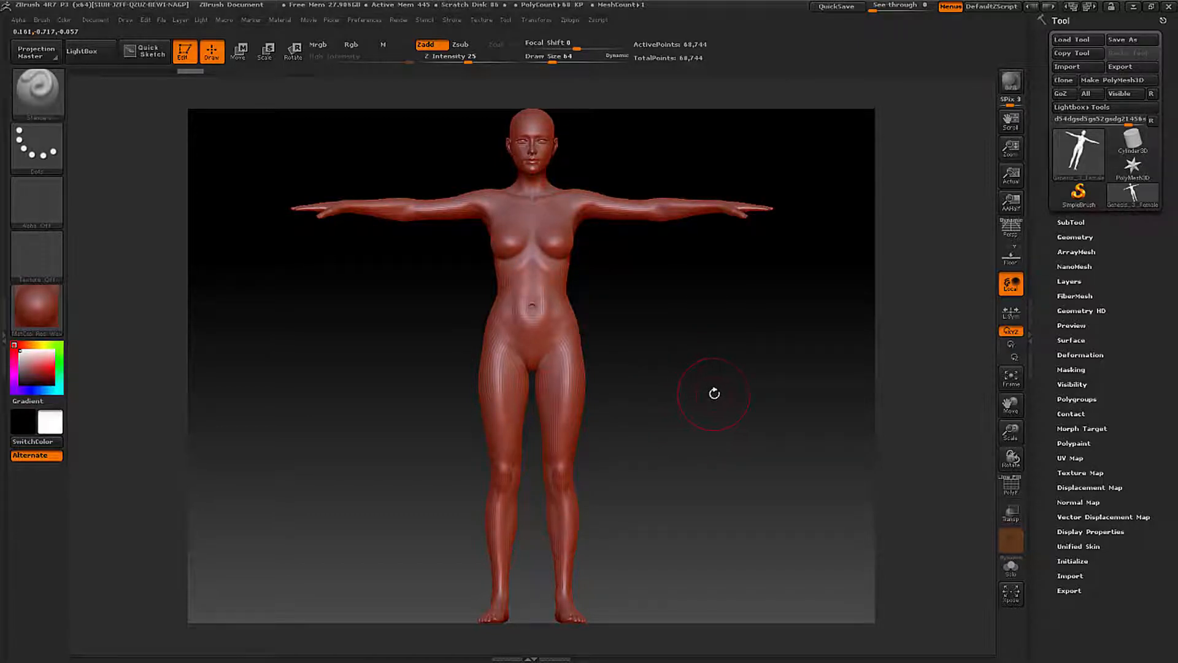
pyautogui.moveTo(713, 392); pyautogui.dragTo(634, 415)
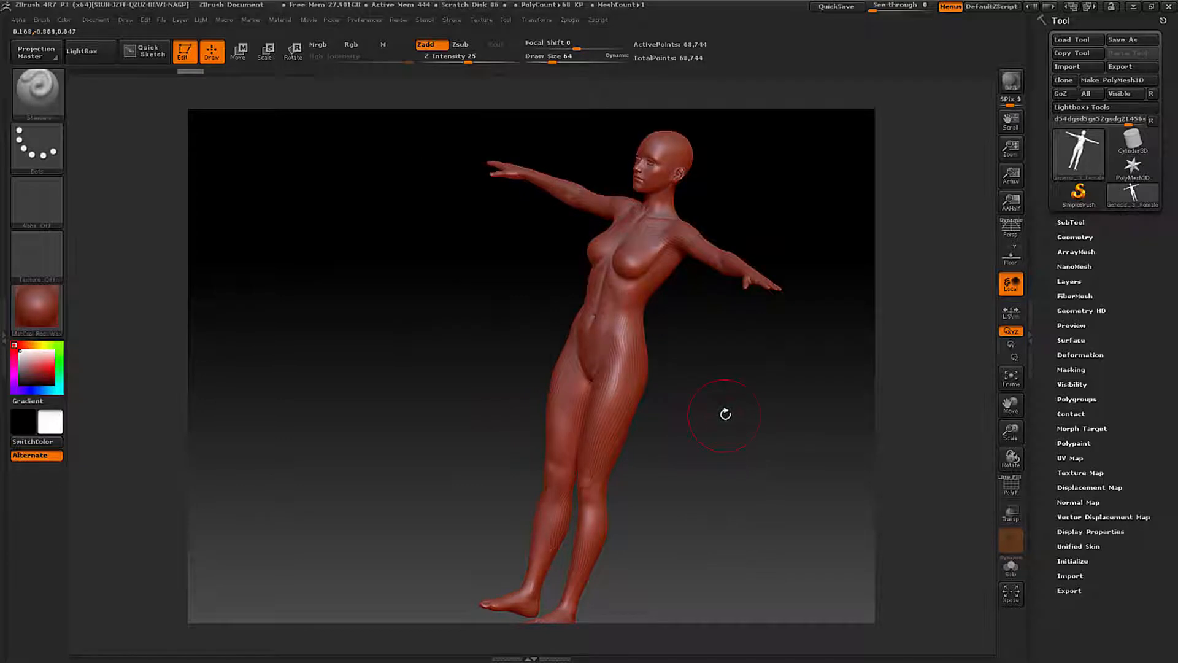
pyautogui.keyDown('shift'); pyautogui.moveTo(689, 413); pyautogui.dragTo(641, 422); pyautogui.keyUp('shift')
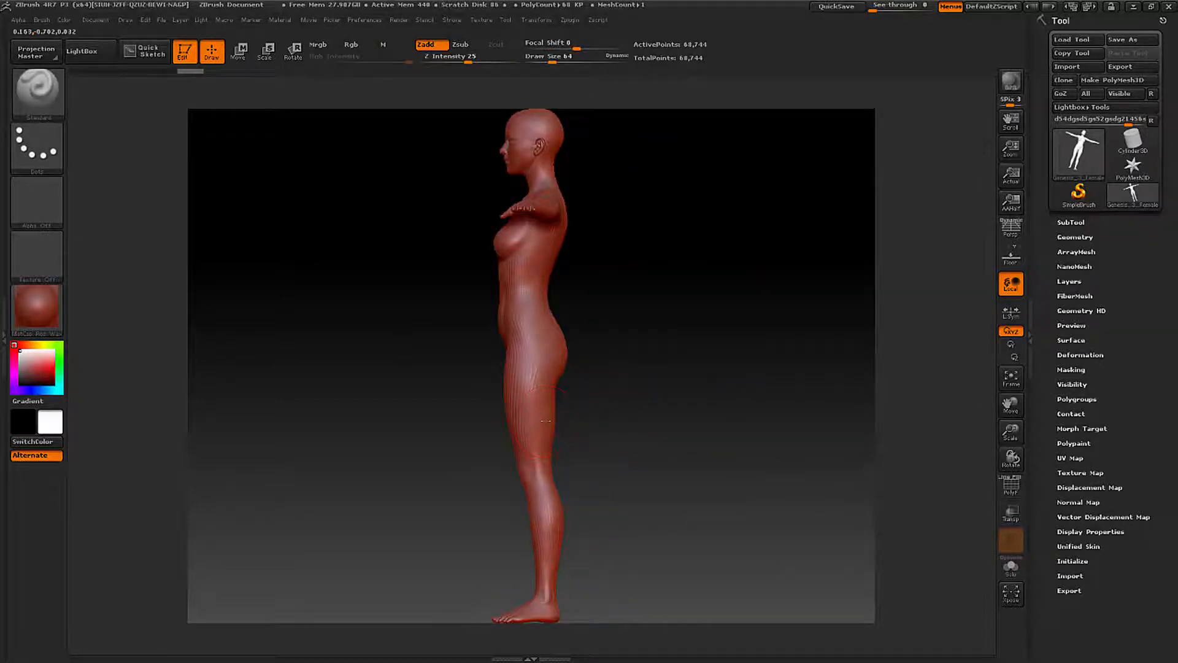
pyautogui.keyDown('shift'); pyautogui.moveTo(556, 421); pyautogui.dragTo(602, 419); pyautogui.keyUp('shift')
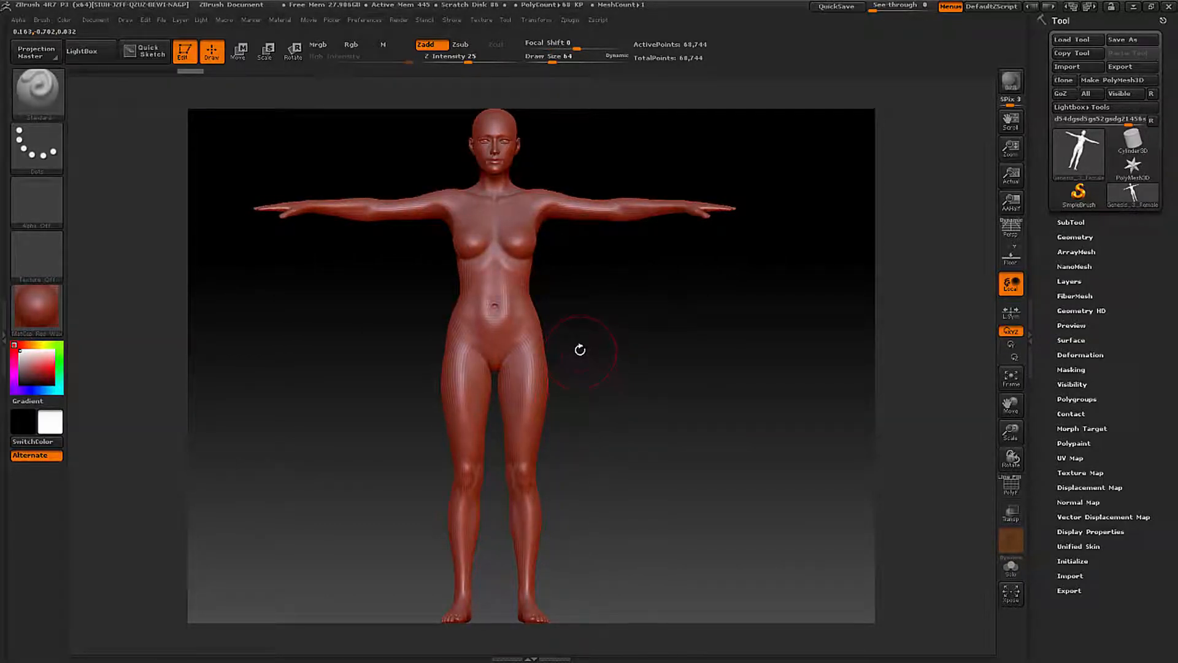
pyautogui.moveTo(582, 343); pyautogui.dragTo(621, 361)
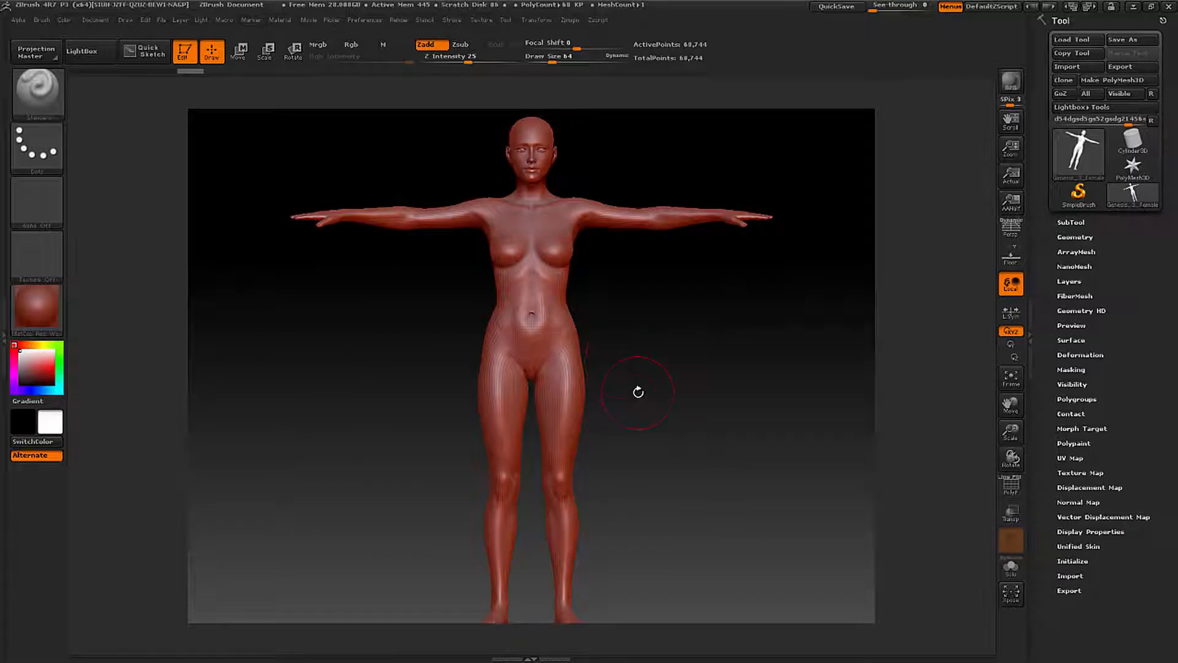
pyautogui.press('f')
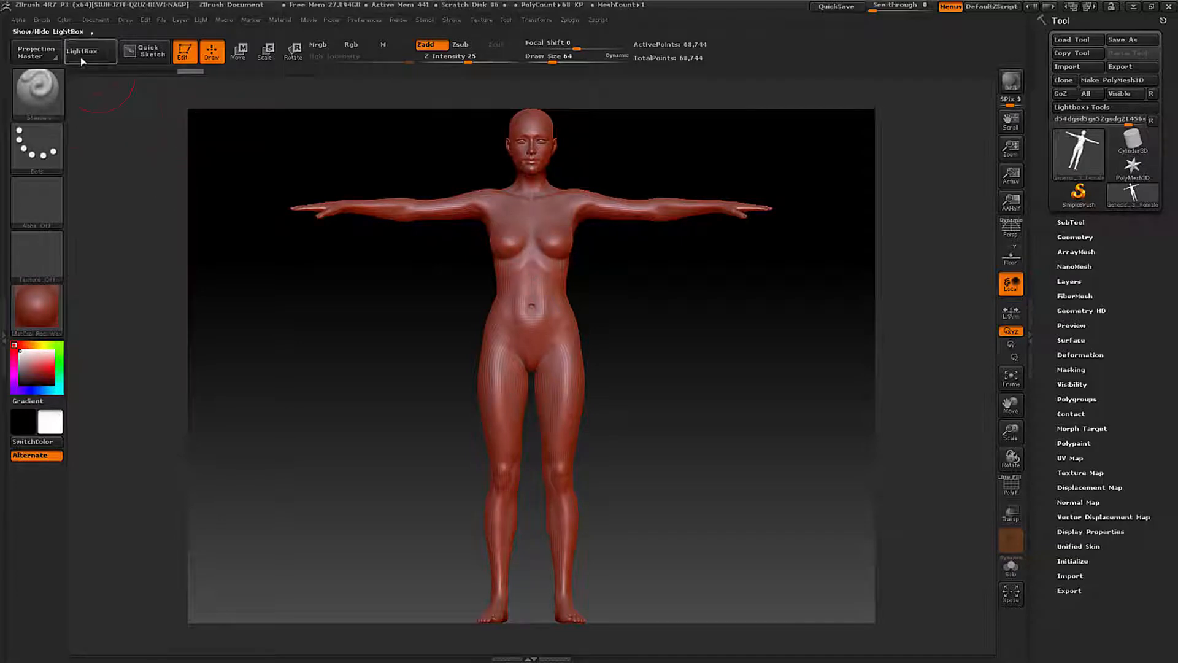
# - Look up the BackfaceMask option in the MaskPen brush's Auto Masking settings
pyautogui.press('ctrl')
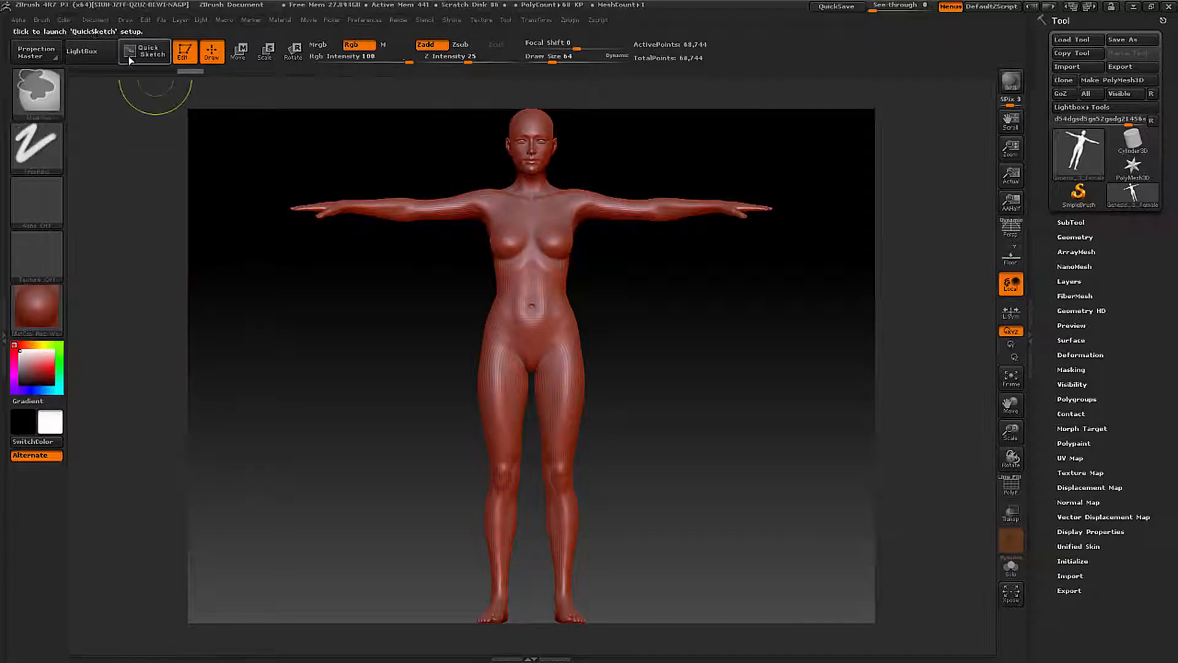
pyautogui.click(42, 20)
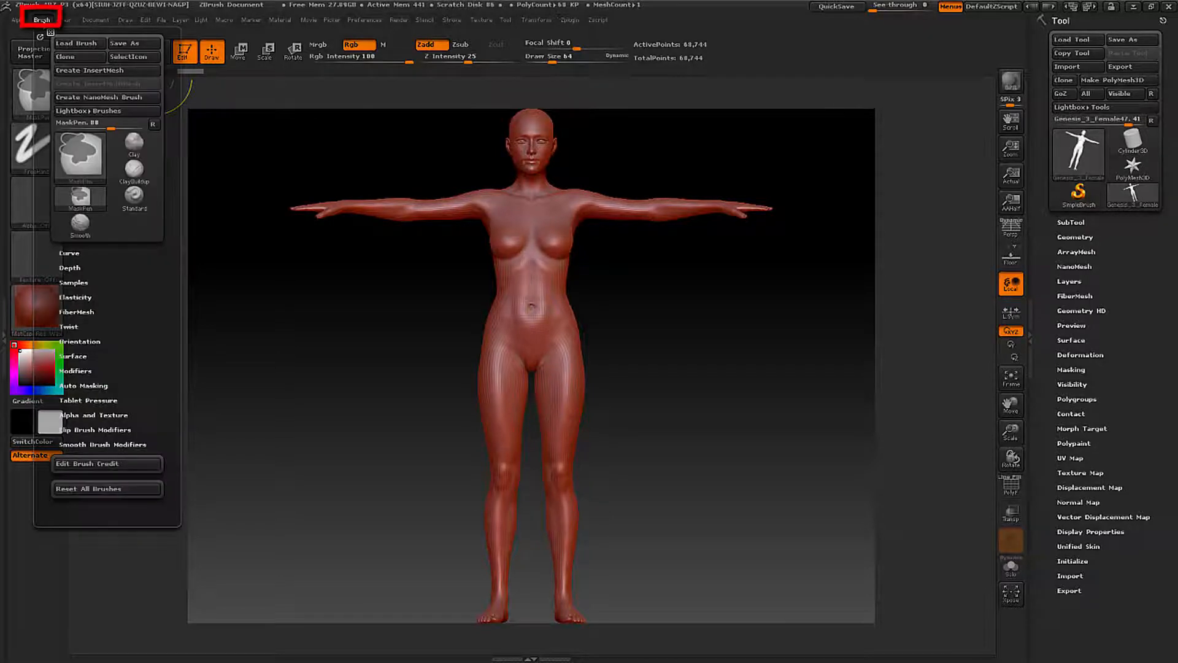
pyautogui.click(94, 384)
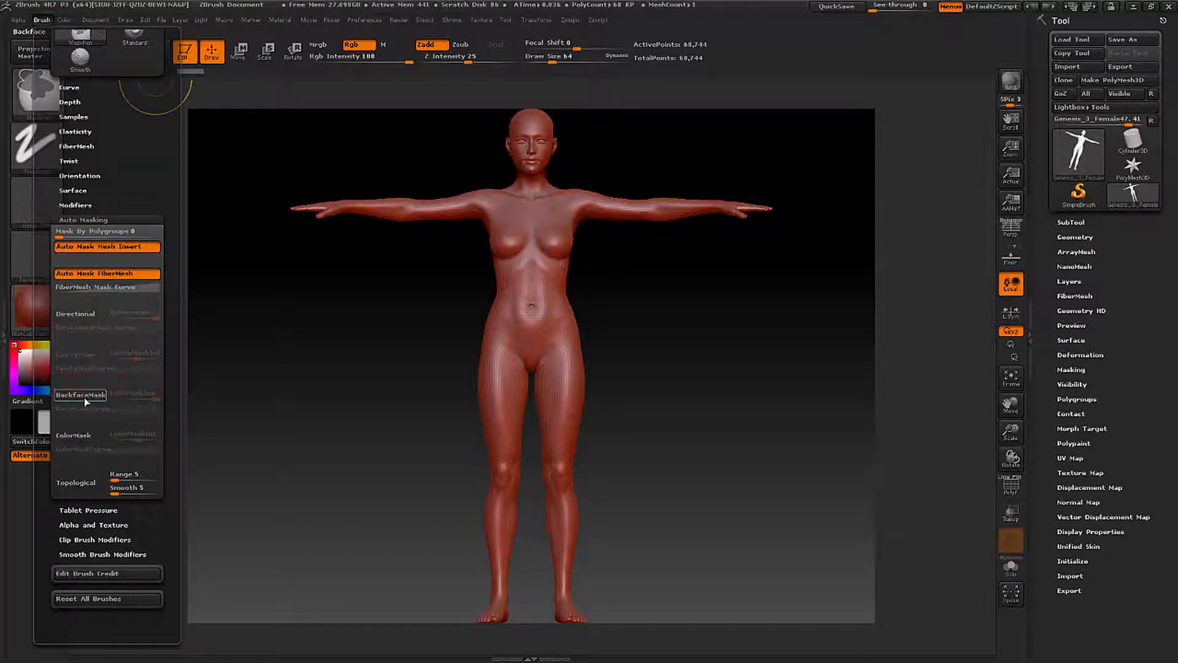
pyautogui.moveTo(88, 397)
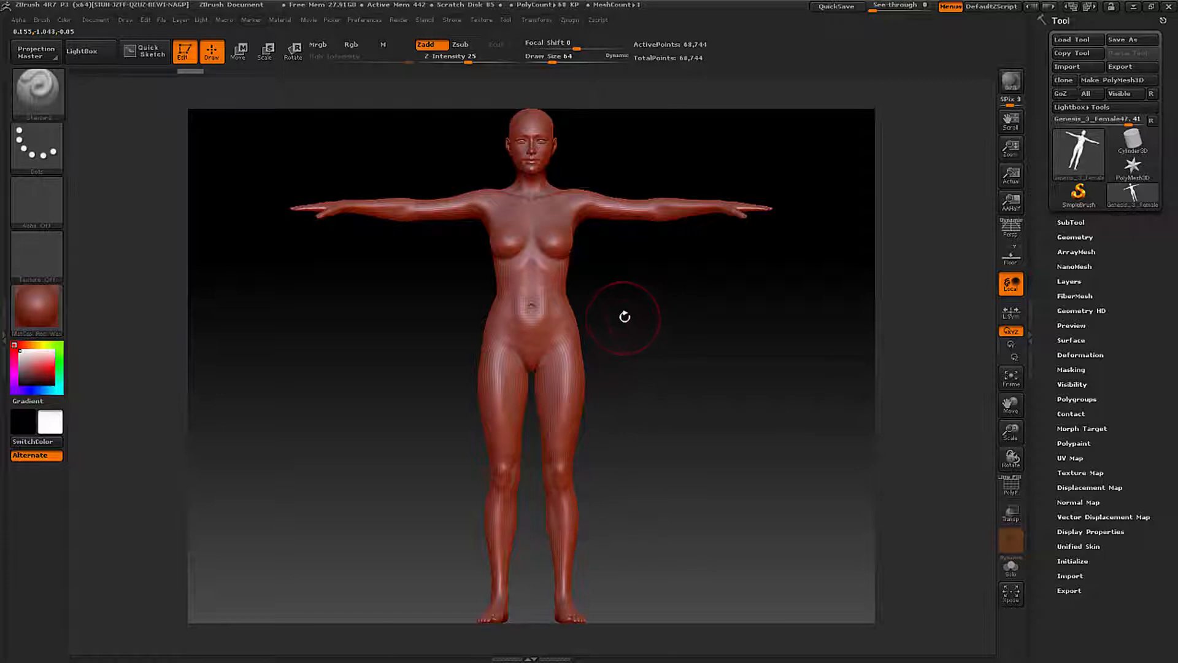
# - Paint a mask over the figure's abdomen, hips and upper thighs with a draw size of 37
pyautogui.press('space')
pyautogui.press('space')
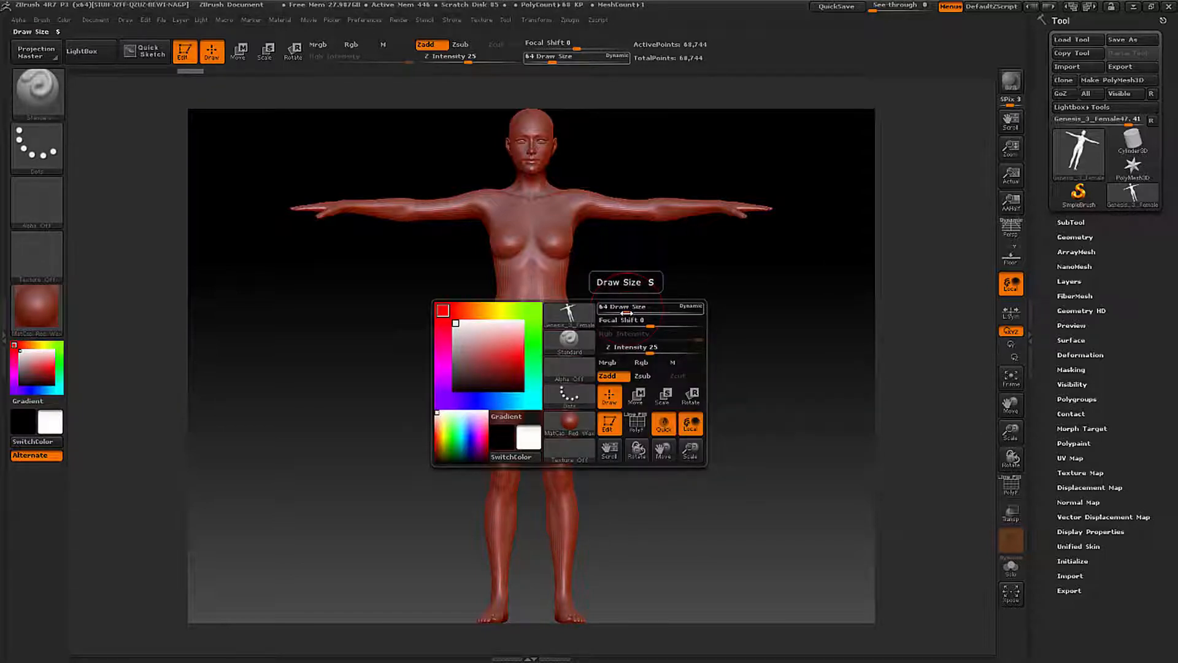
pyautogui.moveTo(626, 313); pyautogui.dragTo(618, 313)
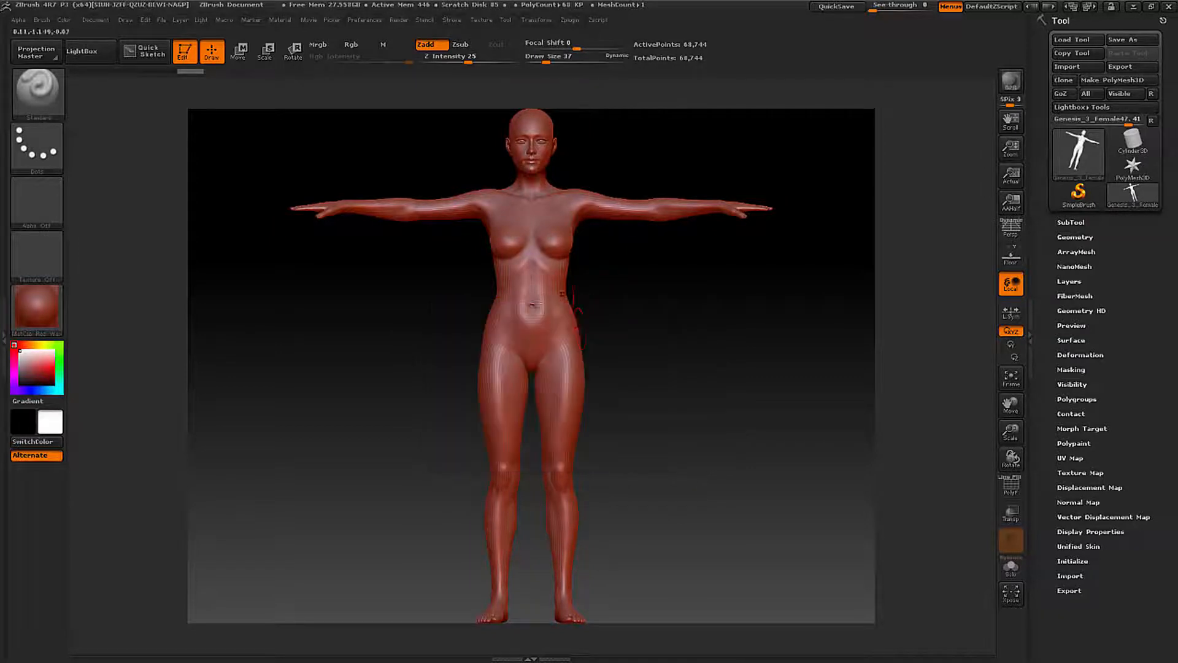
pyautogui.press('ctrl')
pyautogui.press('ctrl')
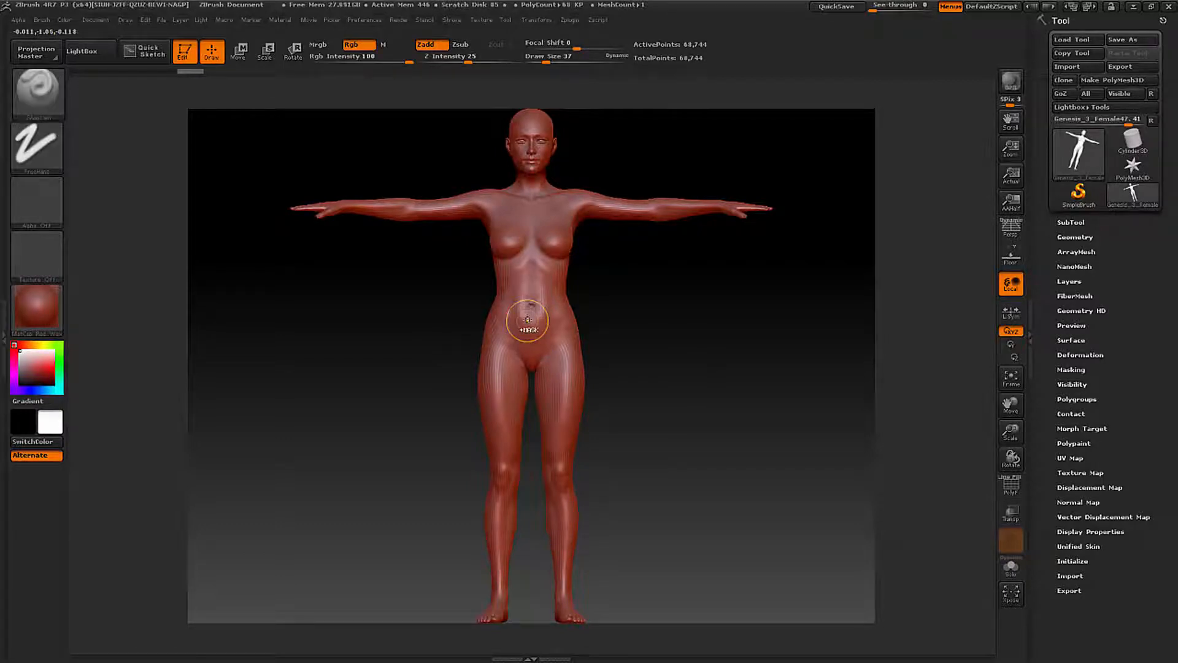
pyautogui.hotkey('ctrl', 'alt')
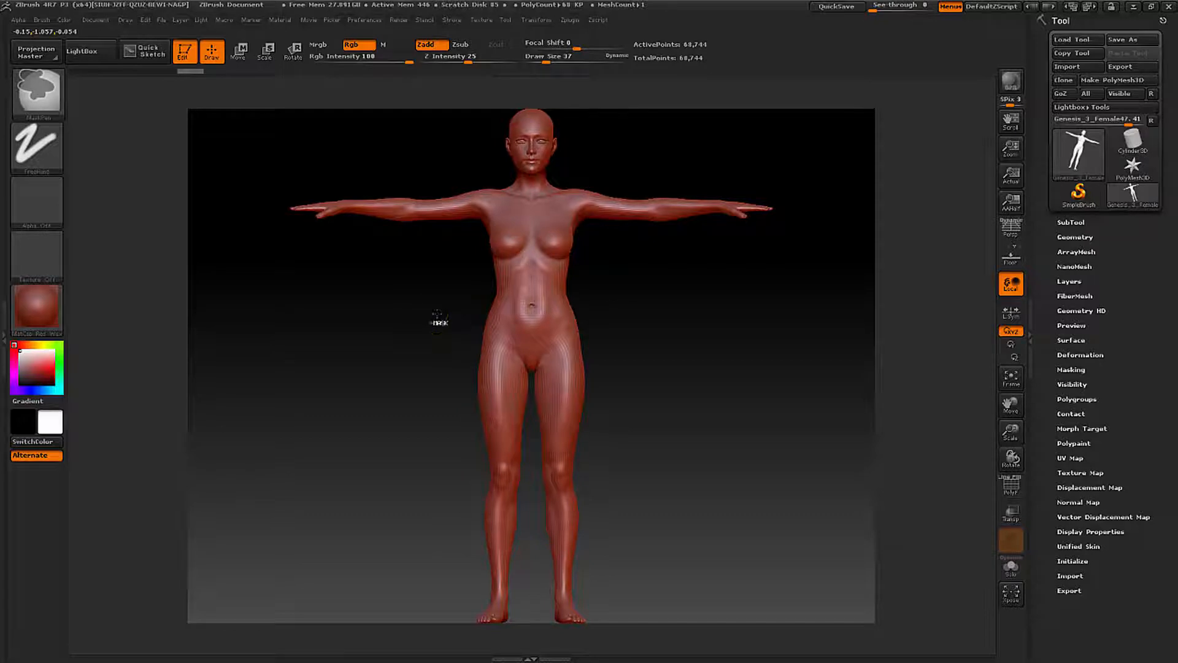
pyautogui.moveTo(437, 315)
pyautogui.keyDown('ctrl'); pyautogui.keyDown('alt'); pyautogui.mouseDown(button='right')
pyautogui.moveTo(559, 339)
pyautogui.moveTo(548, 334)
pyautogui.mouseUp(button='right'); pyautogui.keyUp('alt'); pyautogui.keyUp('ctrl')
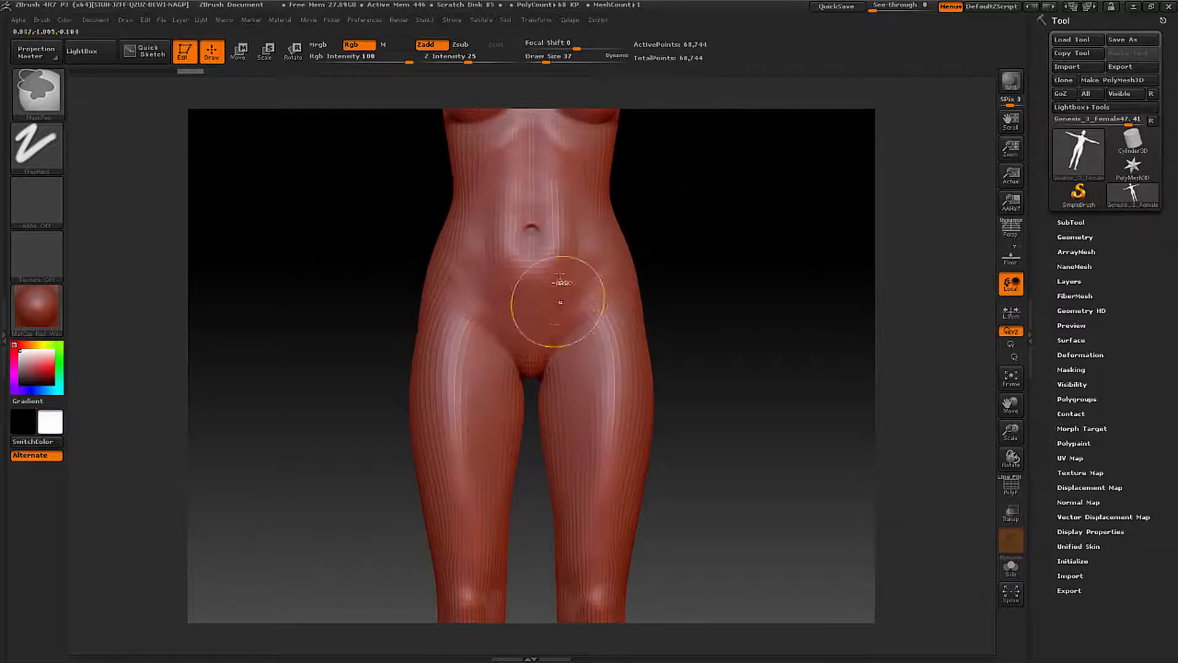
pyautogui.moveTo(557, 220)
pyautogui.keyDown('alt'); pyautogui.mouseDown(button='right')
pyautogui.moveTo(572, 468)
pyautogui.moveTo(594, 465)
pyautogui.moveTo(586, 428)
pyautogui.mouseUp(button='right'); pyautogui.keyUp('alt')
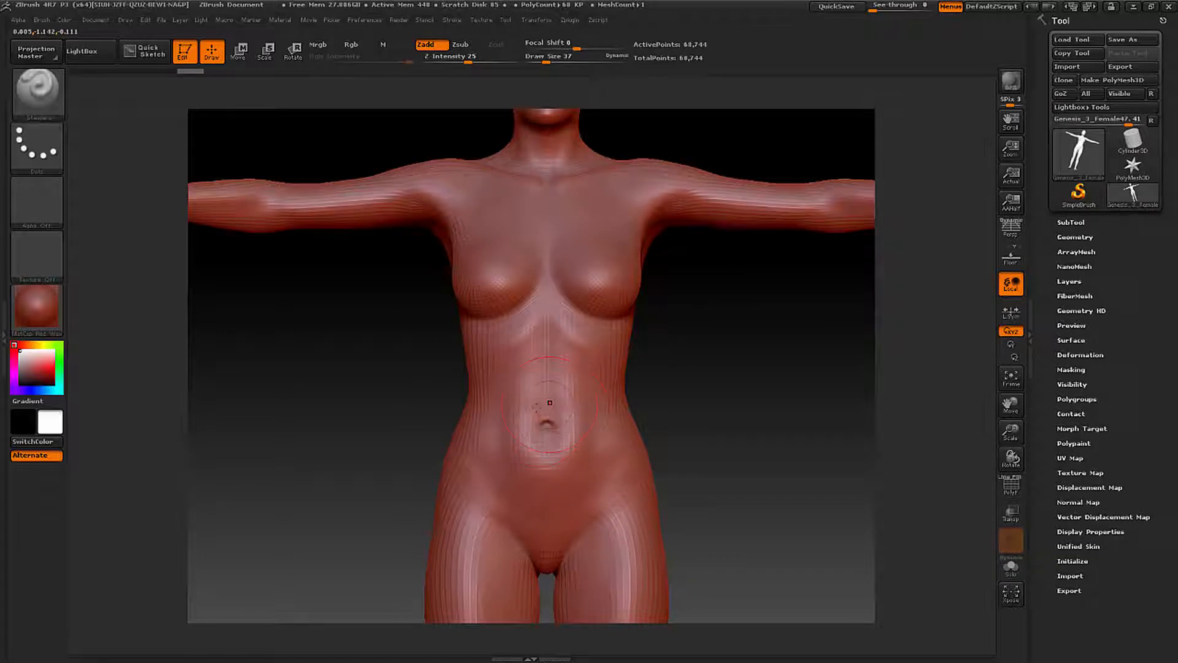
pyautogui.press('ctrl')
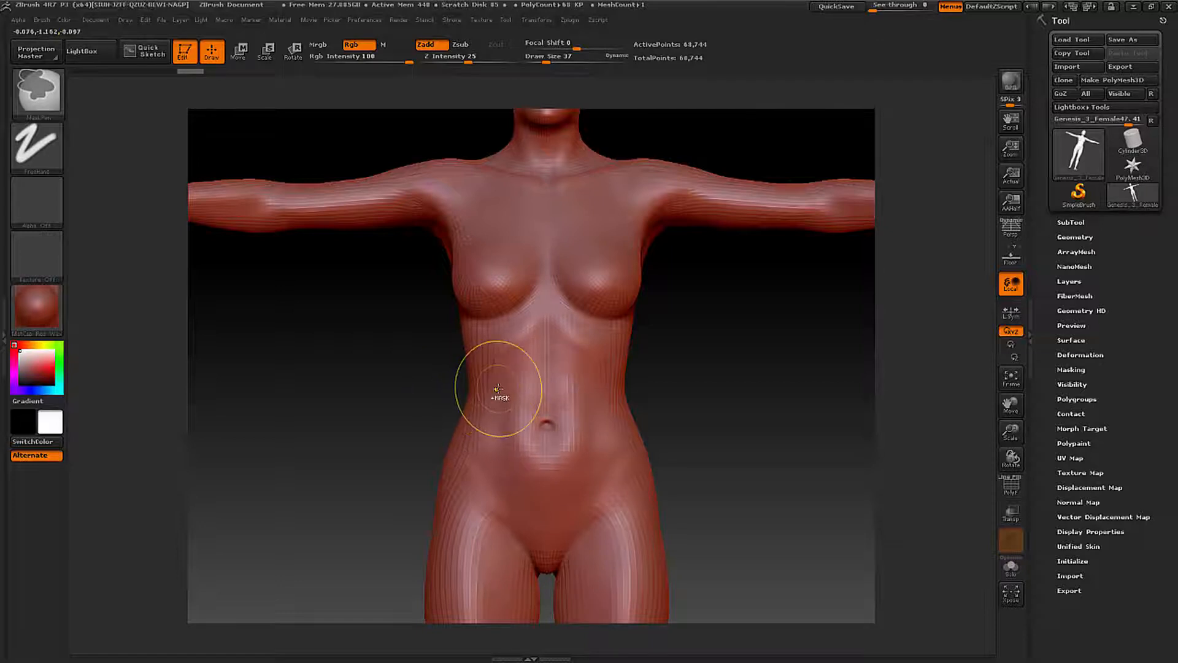
pyautogui.moveTo(499, 395)
pyautogui.keyDown('ctrl'); pyautogui.mouseDown()
pyautogui.moveTo(542, 414)
pyautogui.moveTo(536, 455)
pyautogui.moveTo(611, 460)
pyautogui.moveTo(476, 485)
pyautogui.moveTo(472, 502)
pyautogui.moveTo(587, 543)
pyautogui.moveTo(574, 505)
pyautogui.moveTo(464, 540)
pyautogui.moveTo(486, 480)
pyautogui.moveTo(481, 519)
pyautogui.mouseUp(); pyautogui.keyUp('ctrl')
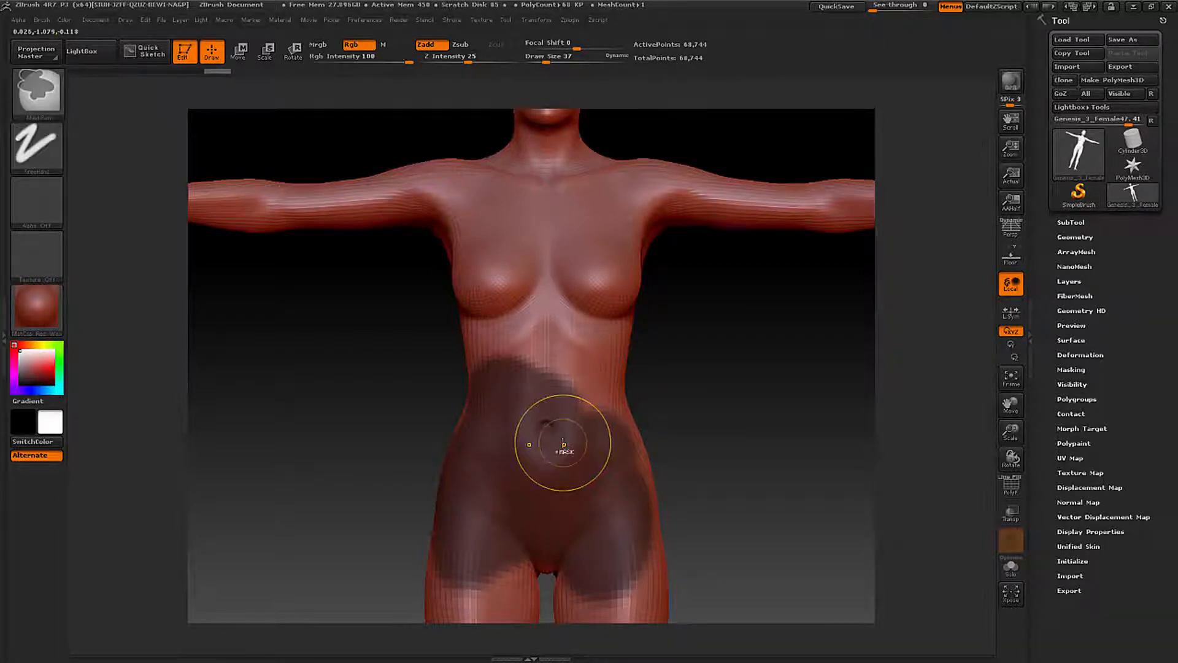
pyautogui.keyDown('ctrl'); pyautogui.moveTo(562, 444); pyautogui.dragTo(636, 453); pyautogui.keyUp('ctrl')
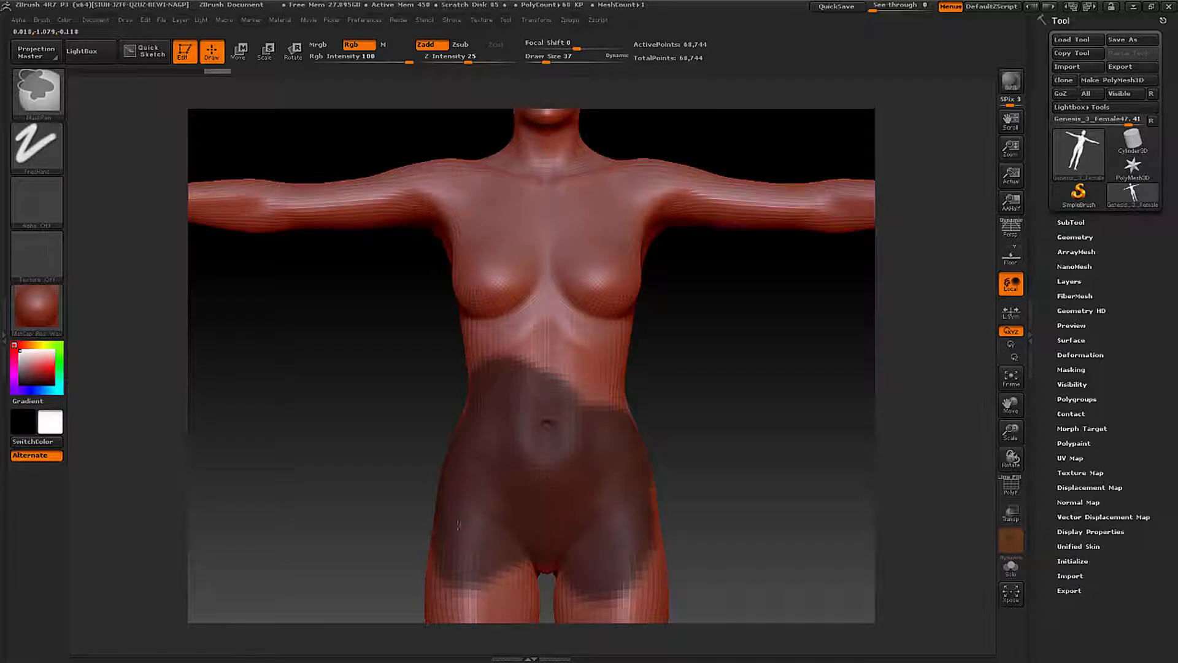
pyautogui.keyDown('ctrl'); pyautogui.moveTo(458, 525); pyautogui.dragTo(485, 605); pyautogui.keyUp('ctrl')
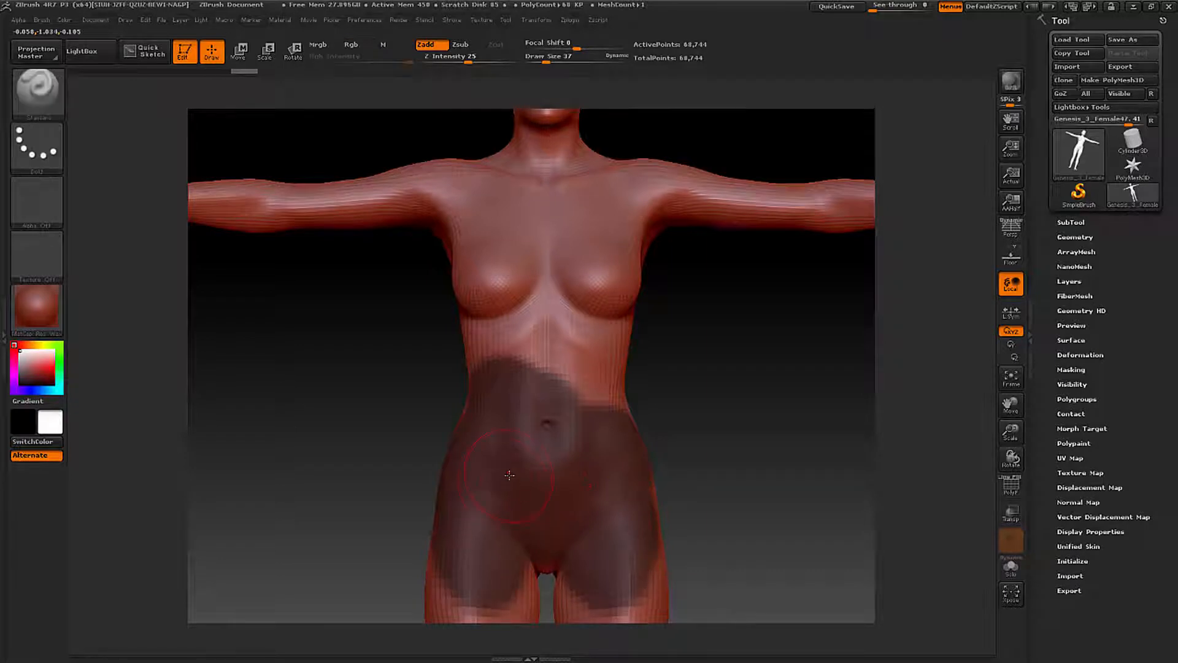
# - Try a Standard brush stroke along the upper edge of the abdomen mask and undo it
pyautogui.moveTo(507, 403)
pyautogui.mouseDown()
pyautogui.moveTo(557, 385)
pyautogui.moveTo(563, 398)
pyautogui.mouseUp()
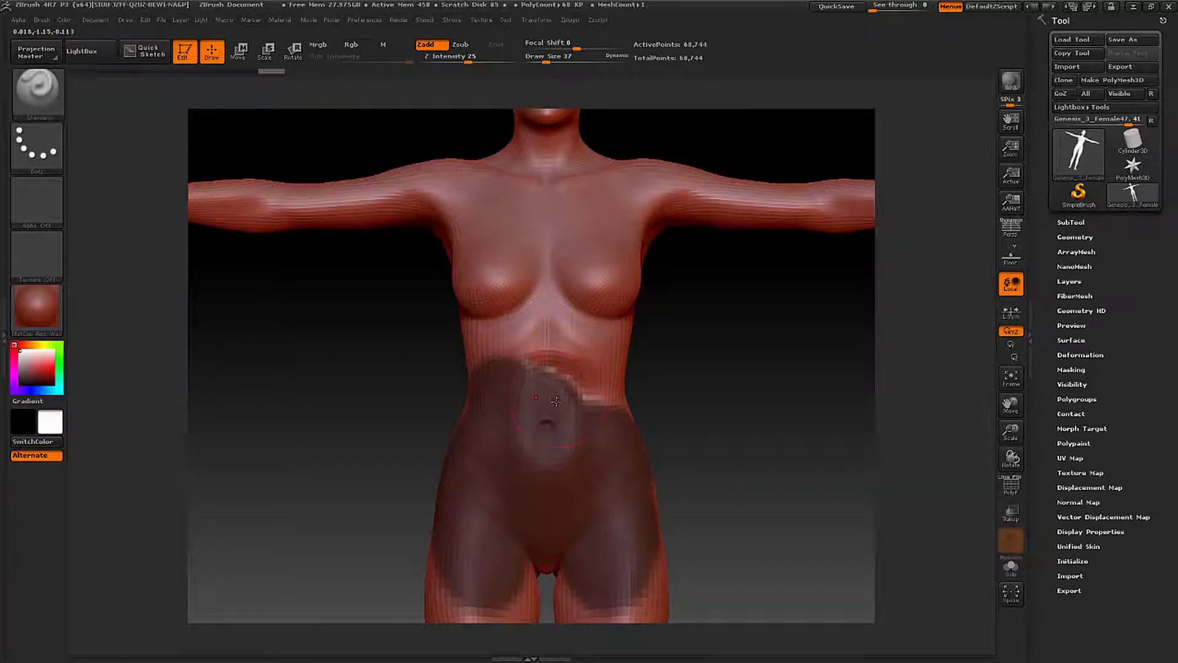
pyautogui.hotkey('ctrl', 'z')
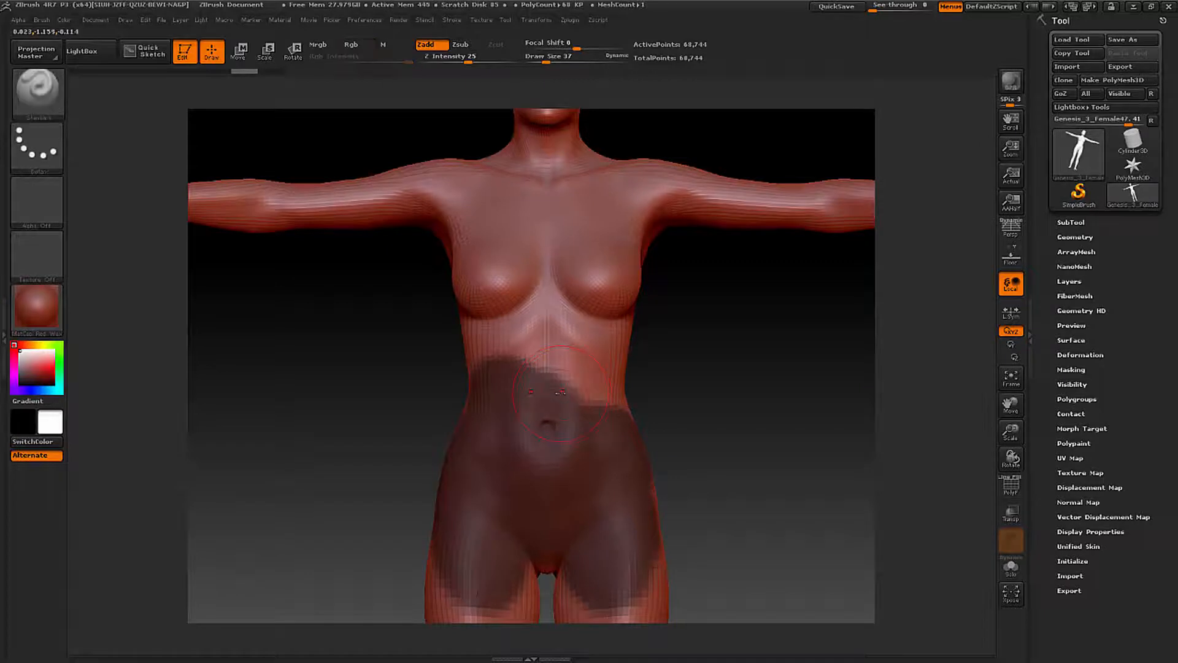
# - Erase the abdomen mask down to a clean waistline just below the navel, reducing the draw size to 19 and then 10
pyautogui.press('ctrl')
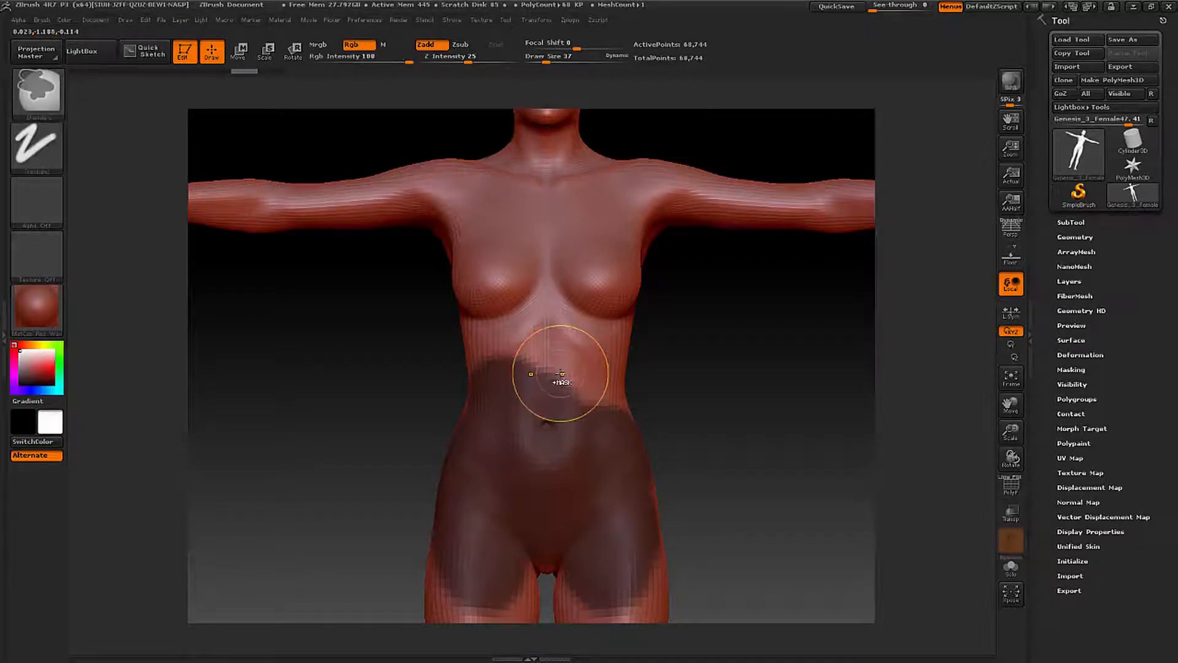
pyautogui.moveTo(562, 374)
pyautogui.keyDown('ctrl'); pyautogui.mouseDown()
pyautogui.moveTo(561, 393)
pyautogui.moveTo(496, 385)
pyautogui.moveTo(624, 403)
pyautogui.mouseUp(); pyautogui.keyUp('ctrl')
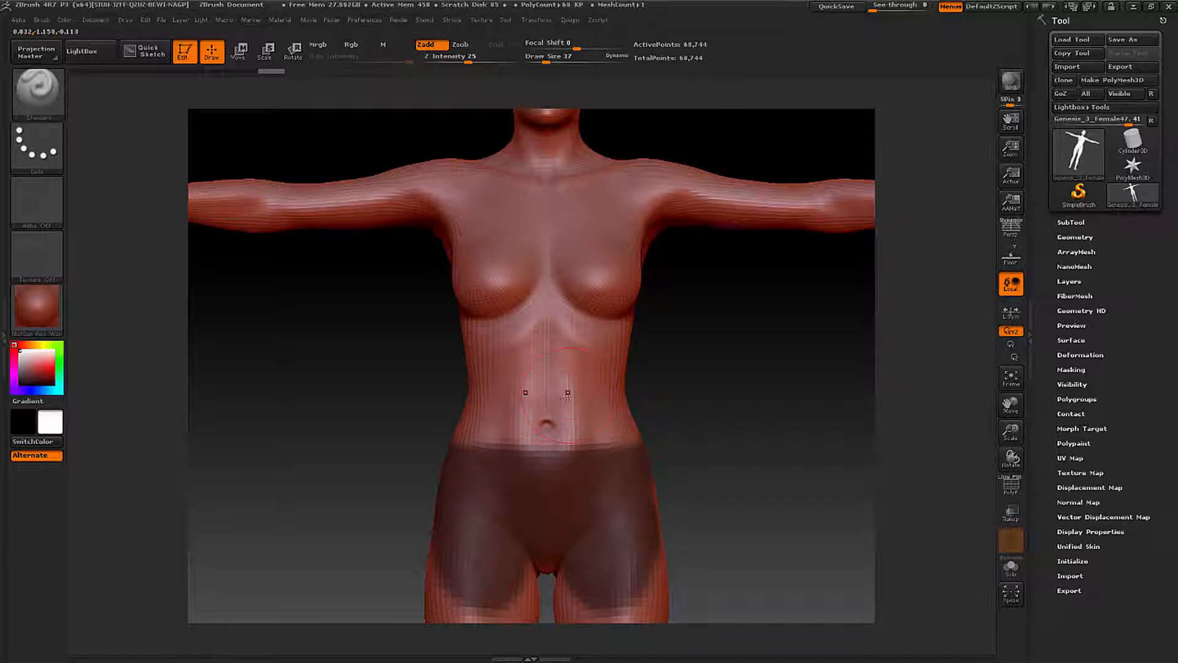
pyautogui.press('space')
pyautogui.moveTo(627, 402); pyautogui.dragTo(620, 405)
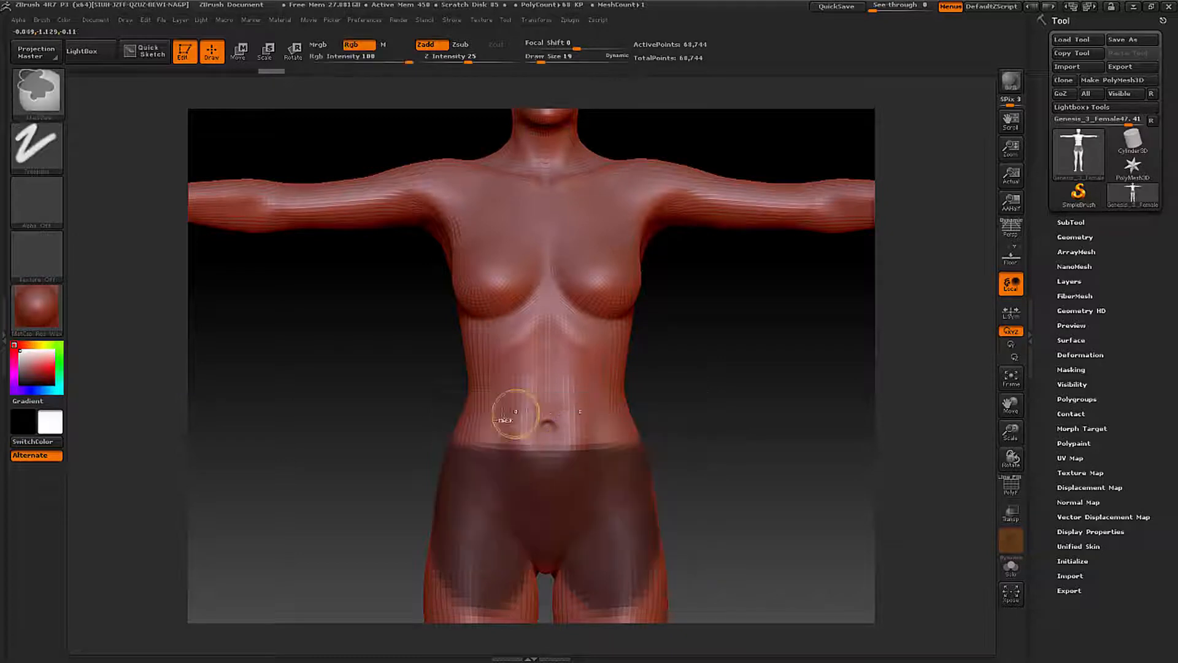
pyautogui.keyDown('ctrl'); pyautogui.moveTo(494, 413); pyautogui.dragTo(572, 435, button='right'); pyautogui.keyUp('ctrl')
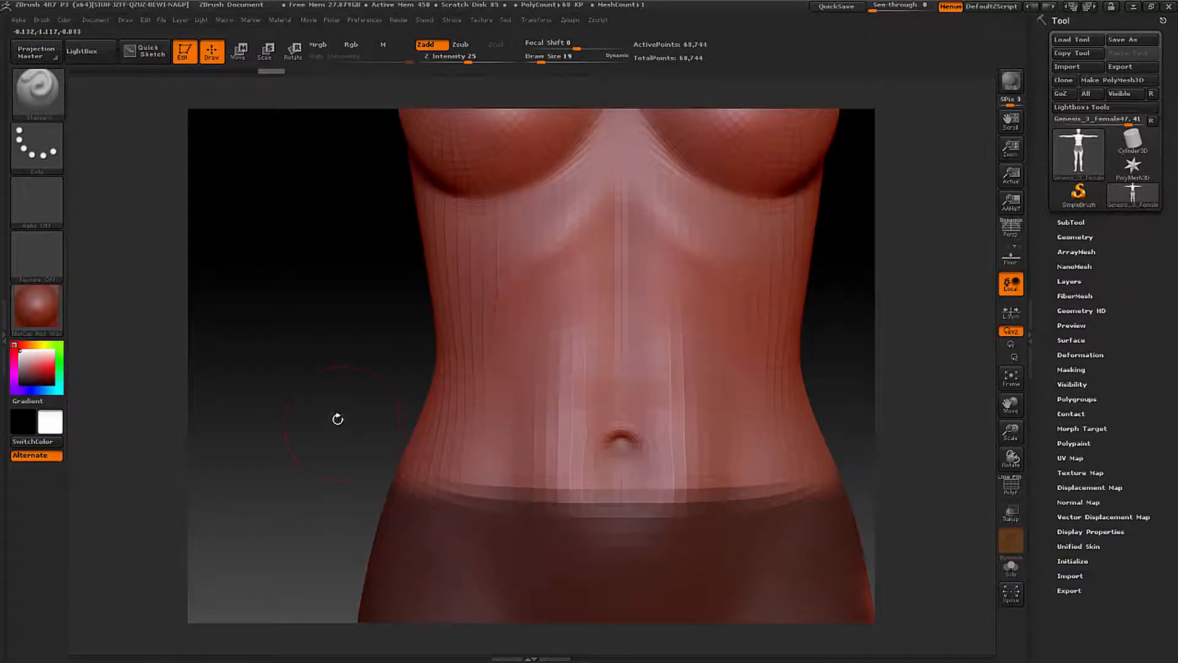
pyautogui.press('space')
pyautogui.moveTo(337, 420); pyautogui.dragTo(334, 425)
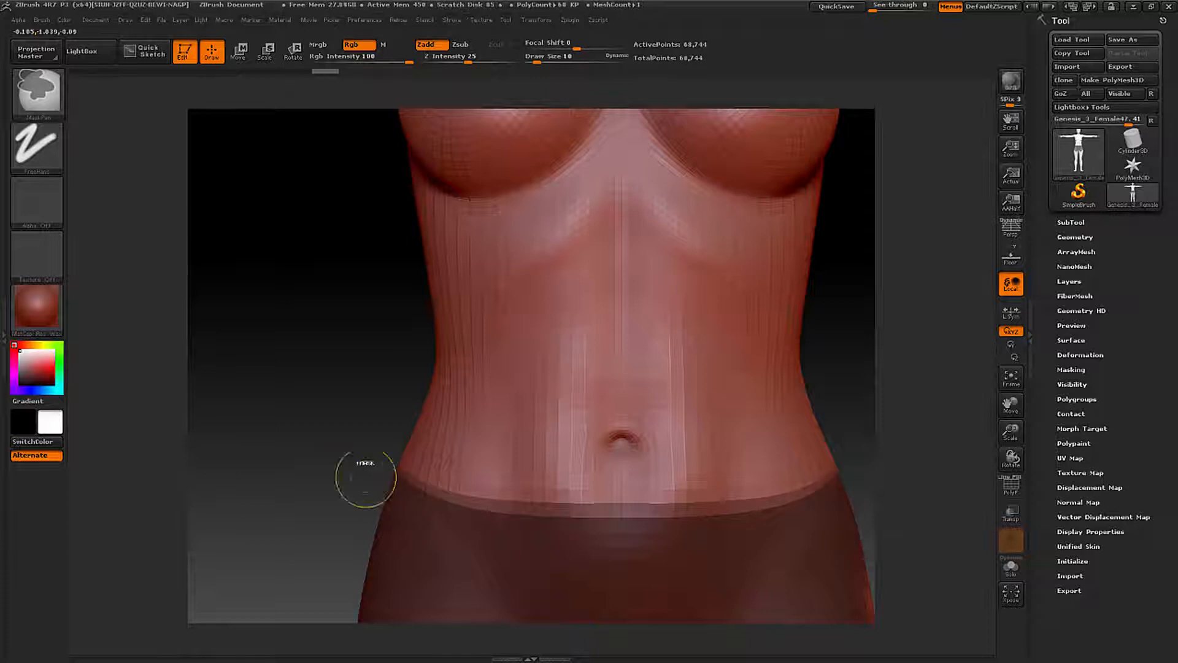
# - Mask the buttocks and the backs of the upper thighs up to a level rear waistline, using a draw size of 32
pyautogui.moveTo(363, 473)
pyautogui.mouseDown()
pyautogui.moveTo(534, 452)
pyautogui.moveTo(429, 464)
pyautogui.moveTo(532, 371)
pyautogui.moveTo(768, 258)
pyautogui.mouseUp()
pyautogui.keyDown('ctrl'); pyautogui.moveTo(768, 258); pyautogui.dragTo(737, 174, button='right'); pyautogui.keyUp('ctrl')
pyautogui.press('ctrl')
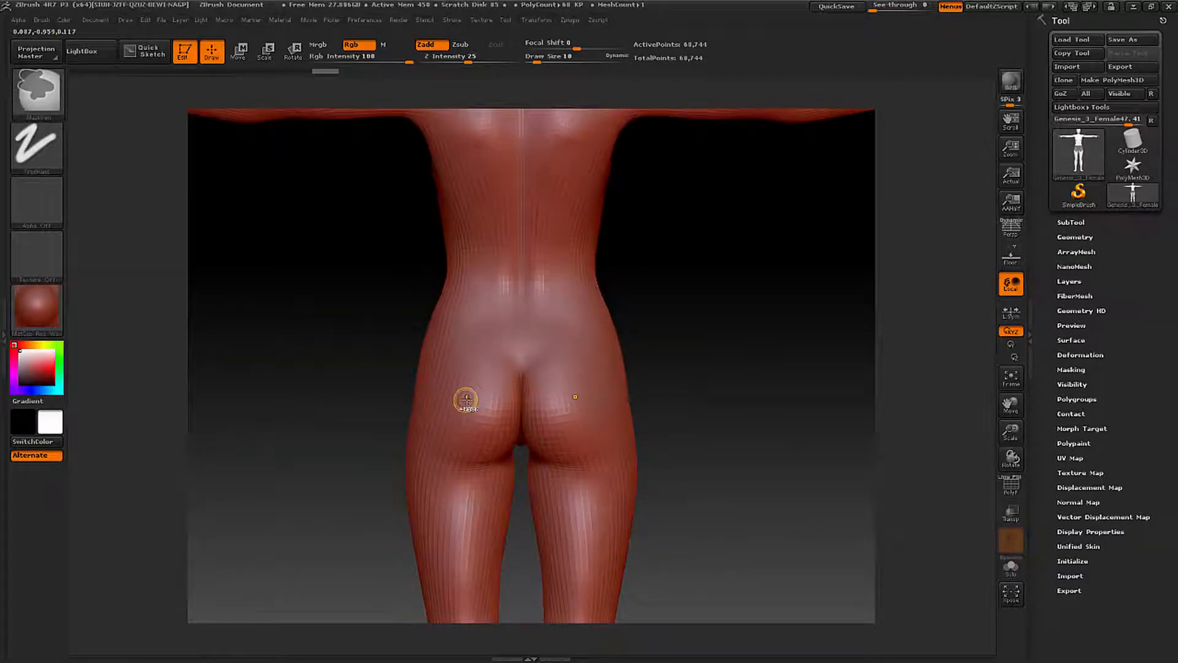
pyautogui.rightClick(378, 388)
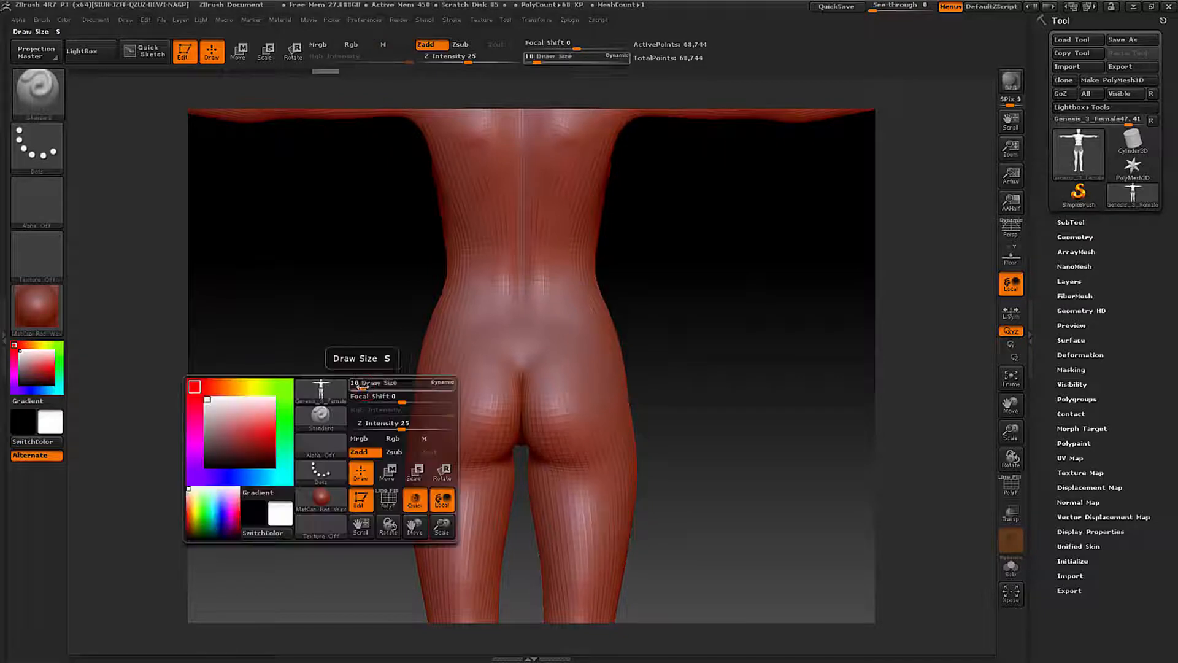
pyautogui.moveTo(363, 386); pyautogui.dragTo(371, 386)
pyautogui.press('ctrl')
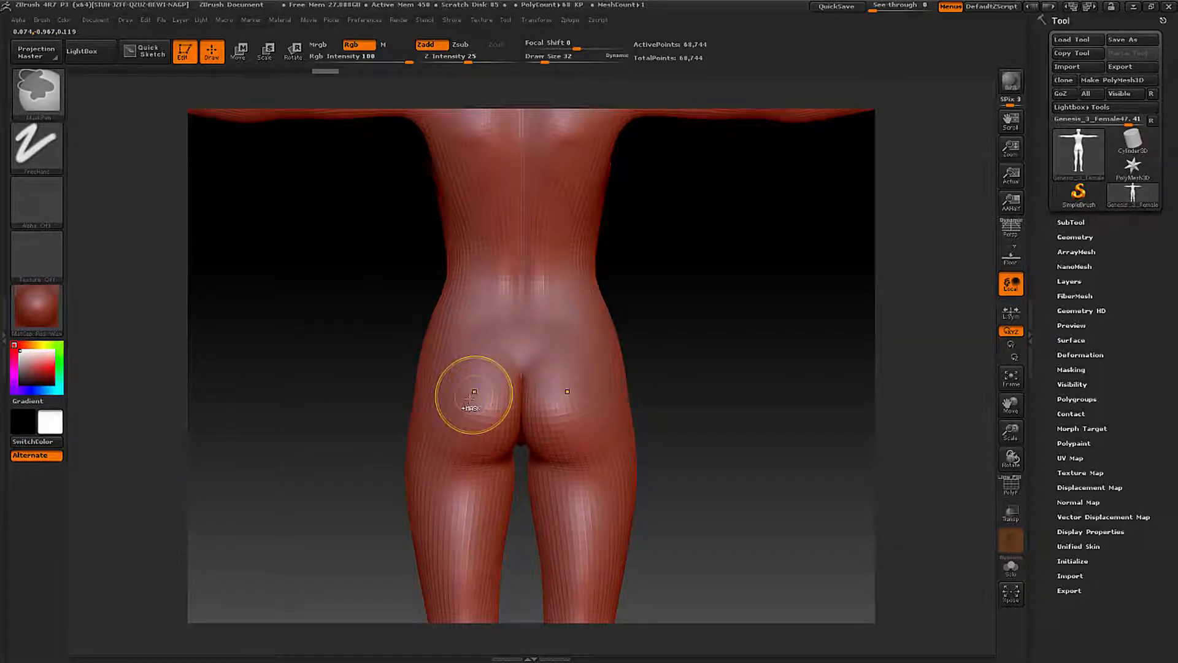
pyautogui.moveTo(470, 398)
pyautogui.keyDown('ctrl'); pyautogui.mouseDown()
pyautogui.moveTo(540, 386)
pyautogui.moveTo(522, 429)
pyautogui.moveTo(577, 439)
pyautogui.moveTo(607, 399)
pyautogui.moveTo(601, 485)
pyautogui.moveTo(527, 444)
pyautogui.moveTo(466, 344)
pyautogui.moveTo(428, 368)
pyautogui.moveTo(411, 429)
pyautogui.moveTo(423, 446)
pyautogui.mouseUp(); pyautogui.keyUp('ctrl')
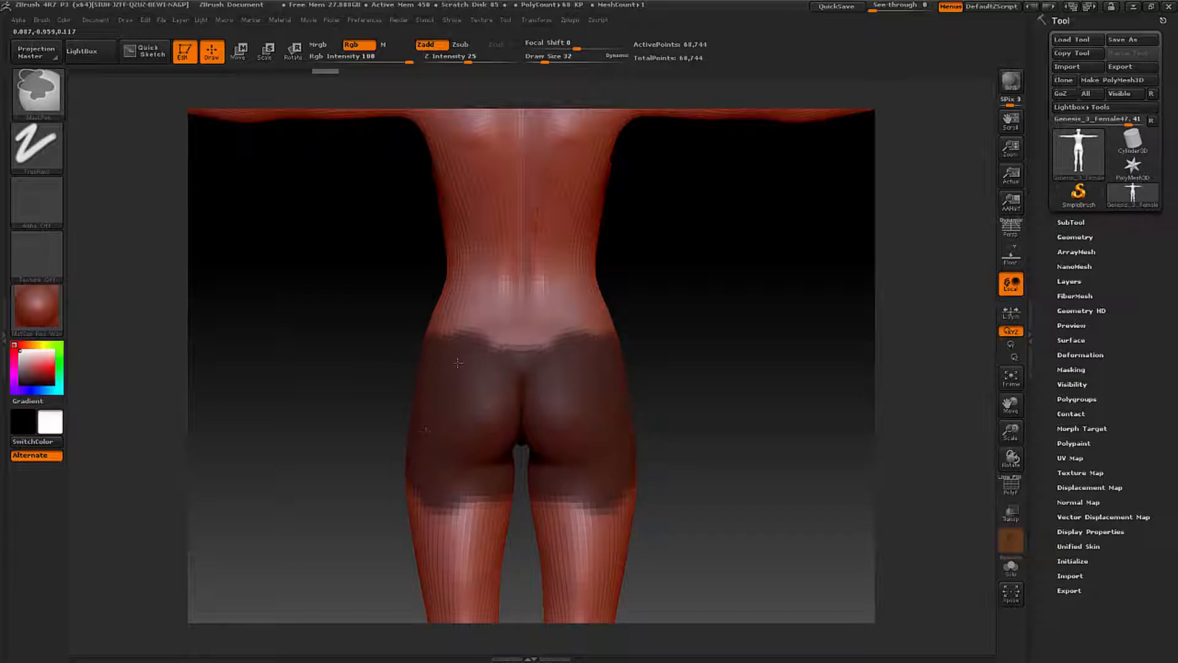
pyautogui.keyDown('ctrl'); pyautogui.moveTo(457, 363); pyautogui.dragTo(524, 358); pyautogui.keyUp('ctrl')
pyautogui.keyDown('ctrl'); pyautogui.moveTo(446, 353); pyautogui.dragTo(432, 351); pyautogui.keyUp('ctrl')
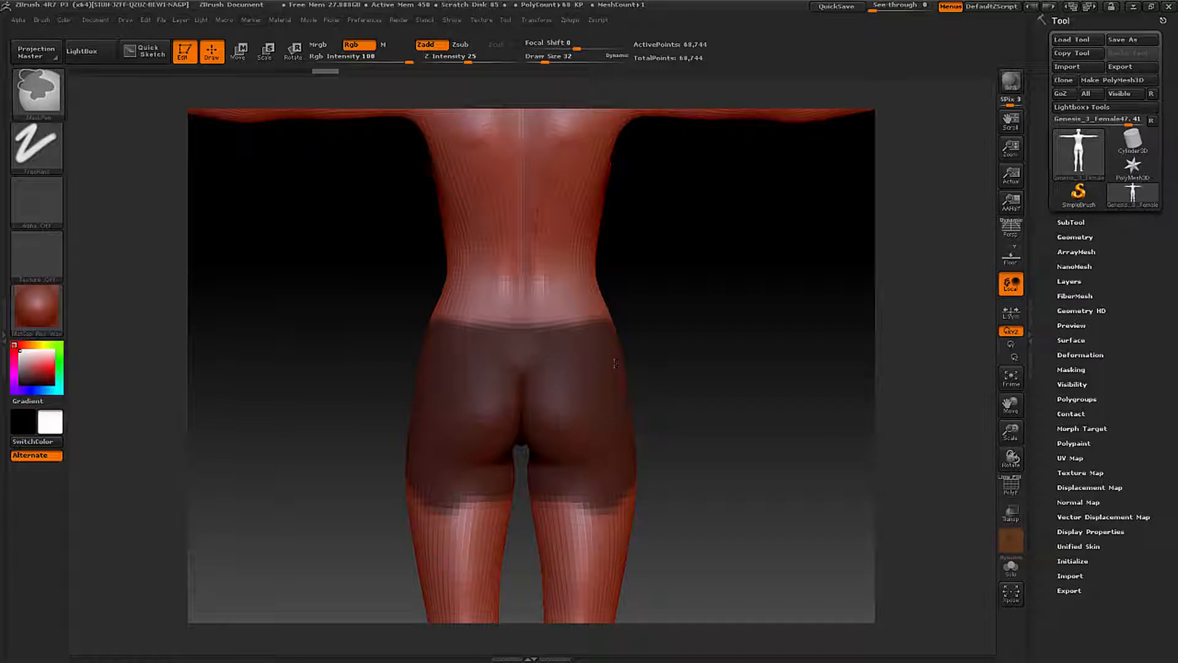
# - Straighten the mask's lower edge around the thighs and fill the unmasked patch on the upper inner thigh
pyautogui.moveTo(598, 464)
pyautogui.keyDown('ctrl'); pyautogui.mouseDown()
pyautogui.moveTo(544, 481)
pyautogui.moveTo(642, 485)
pyautogui.moveTo(639, 472)
pyautogui.moveTo(611, 471)
pyautogui.moveTo(632, 426)
pyautogui.moveTo(663, 473)
pyautogui.moveTo(642, 474)
pyautogui.moveTo(701, 489)
pyautogui.mouseUp(); pyautogui.keyUp('ctrl')
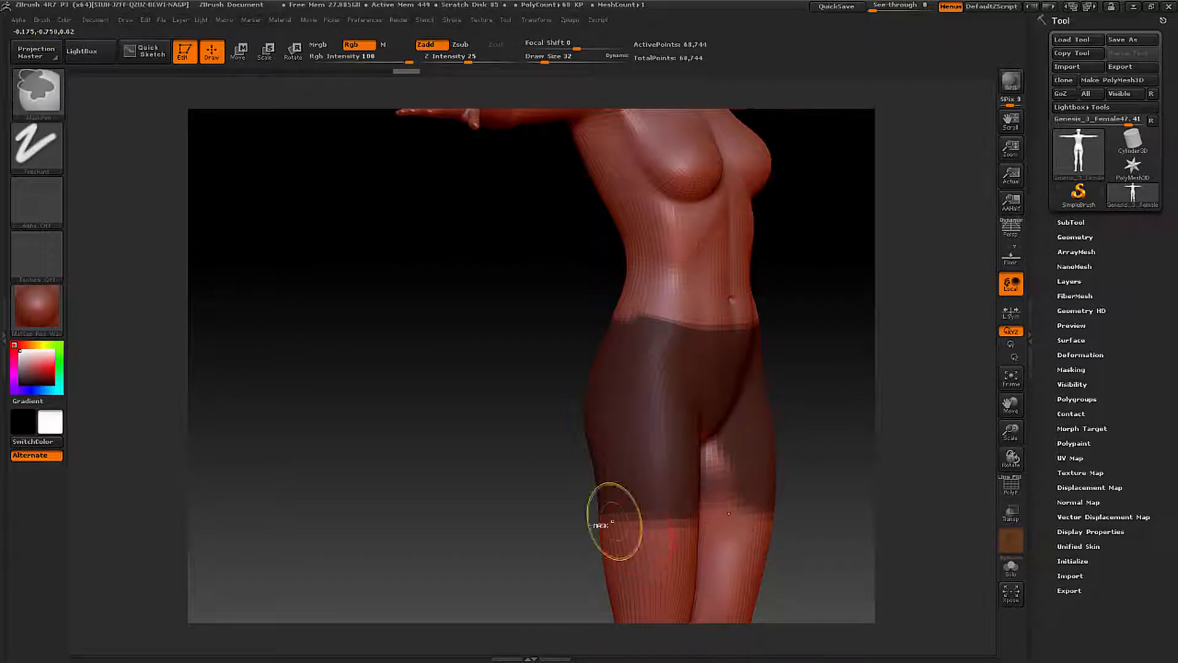
pyautogui.moveTo(579, 521)
pyautogui.keyDown('alt'); pyautogui.mouseDown()
pyautogui.moveTo(597, 447)
pyautogui.moveTo(420, 299)
pyautogui.mouseUp(); pyautogui.keyUp('alt')
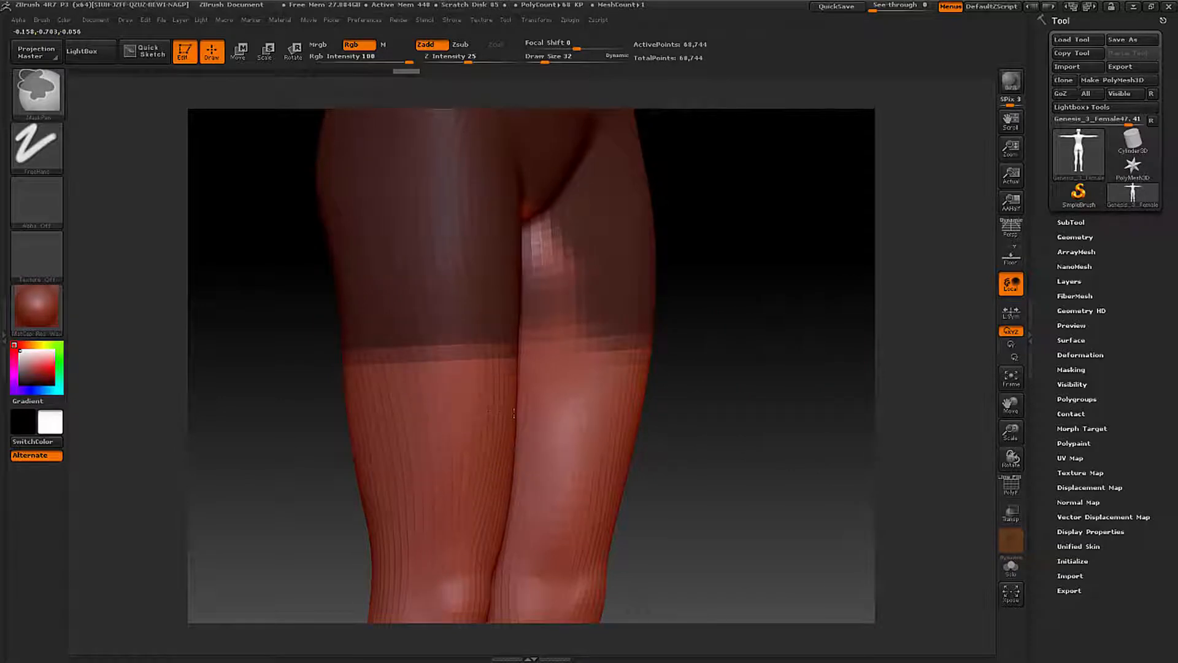
pyautogui.keyDown('ctrl'); pyautogui.moveTo(514, 414); pyautogui.dragTo(536, 407); pyautogui.keyUp('ctrl')
pyautogui.moveTo(537, 408); pyautogui.dragTo(494, 403, button='right')
pyautogui.keyDown('ctrl'); pyautogui.moveTo(542, 248); pyautogui.dragTo(542, 227); pyautogui.keyUp('ctrl')
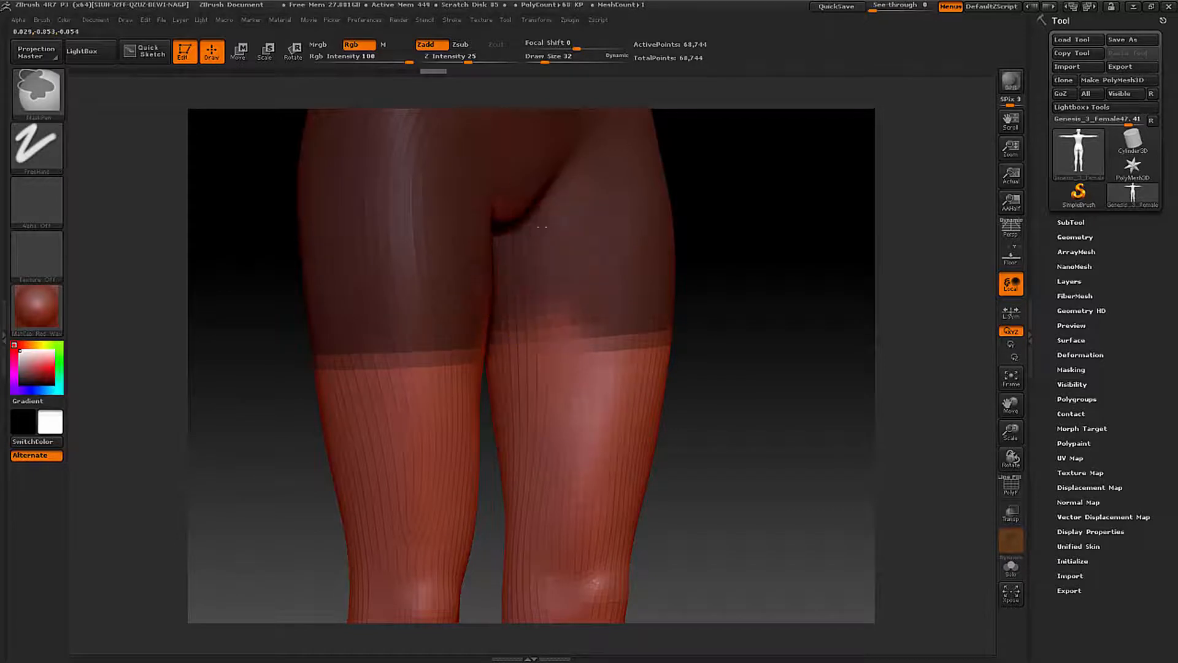
# - Level the mask's hem on the front and inner side of the thighs, filling the area between the legs
pyautogui.moveTo(539, 315)
pyautogui.keyDown('ctrl'); pyautogui.mouseDown()
pyautogui.moveTo(566, 320)
pyautogui.moveTo(540, 295)
pyautogui.moveTo(518, 344)
pyautogui.moveTo(545, 419)
pyautogui.mouseUp(); pyautogui.keyUp('ctrl')
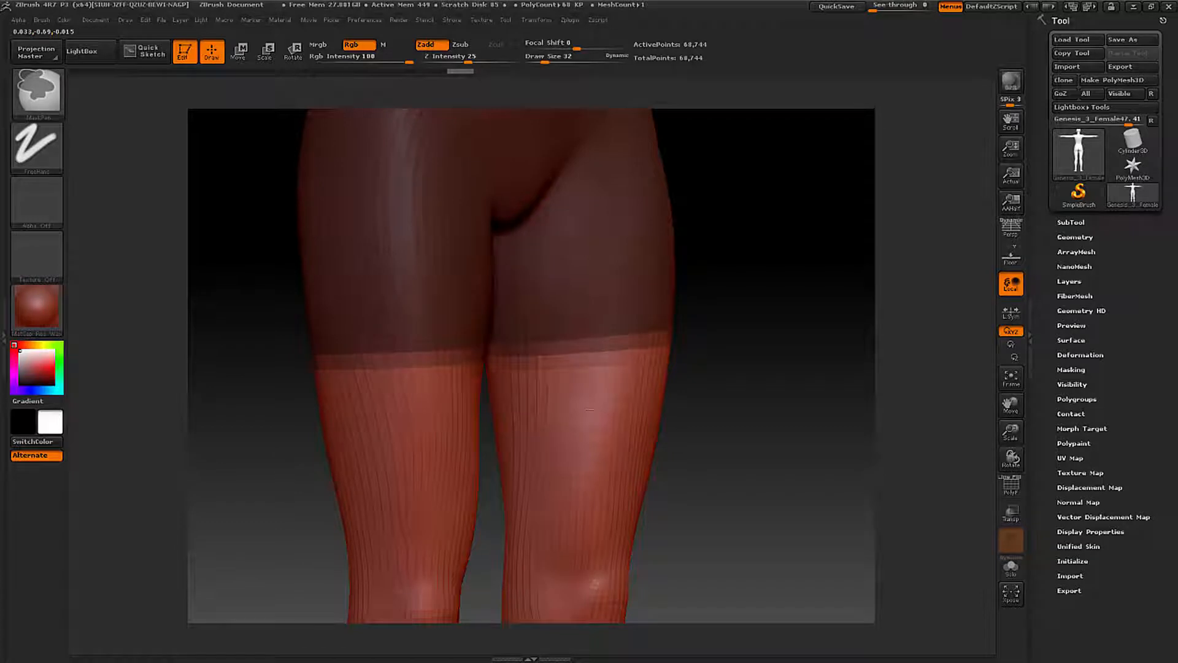
pyautogui.keyDown('ctrl'); pyautogui.keyDown('alt'); pyautogui.moveTo(525, 403); pyautogui.dragTo(515, 402); pyautogui.keyUp('alt'); pyautogui.keyUp('ctrl')
pyautogui.keyDown('ctrl'); pyautogui.moveTo(513, 277); pyautogui.dragTo(499, 308); pyautogui.keyUp('ctrl')
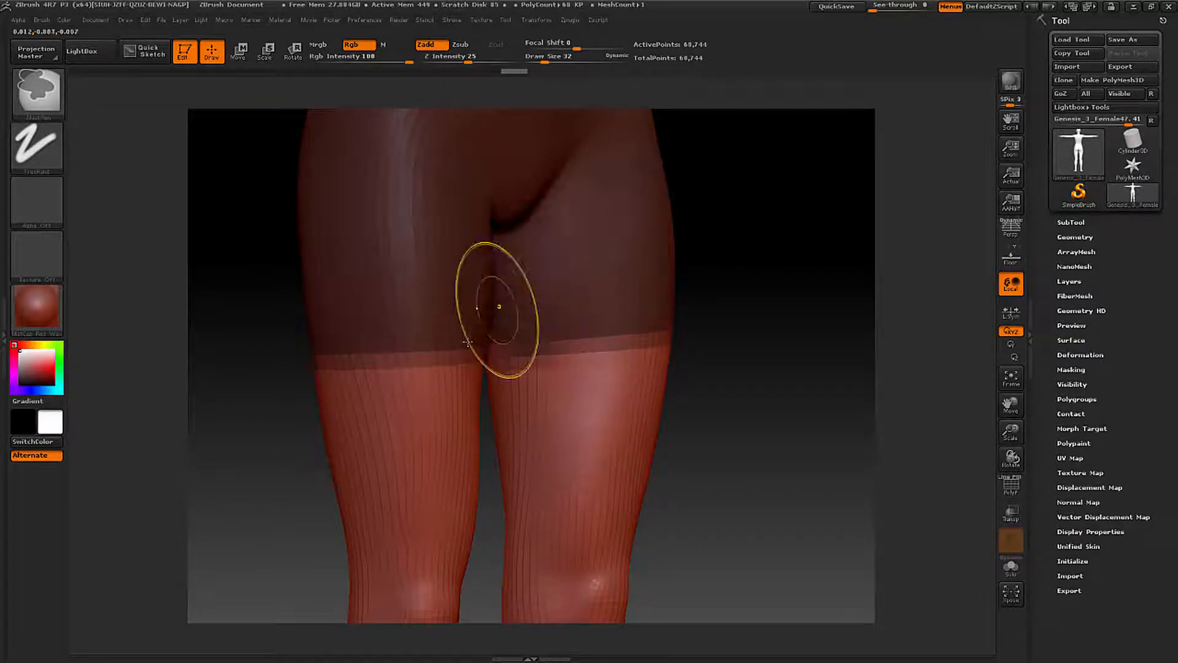
pyautogui.keyDown('ctrl'); pyautogui.keyDown('alt'); pyautogui.moveTo(545, 453); pyautogui.dragTo(529, 344); pyautogui.keyUp('alt'); pyautogui.keyUp('ctrl')
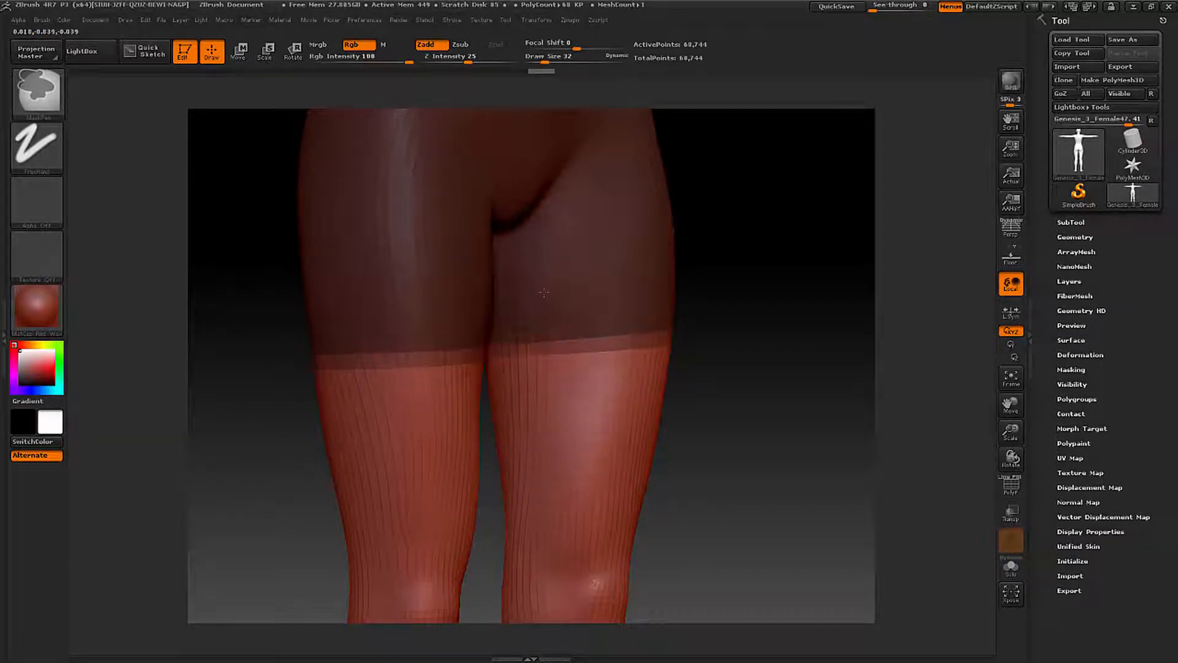
pyautogui.keyDown('ctrl'); pyautogui.moveTo(544, 292); pyautogui.dragTo(529, 307); pyautogui.keyUp('ctrl')
# - Touch up the mask between the thighs from behind and close up, reducing the draw size to 13
pyautogui.moveTo(264, 360); pyautogui.dragTo(559, 354)
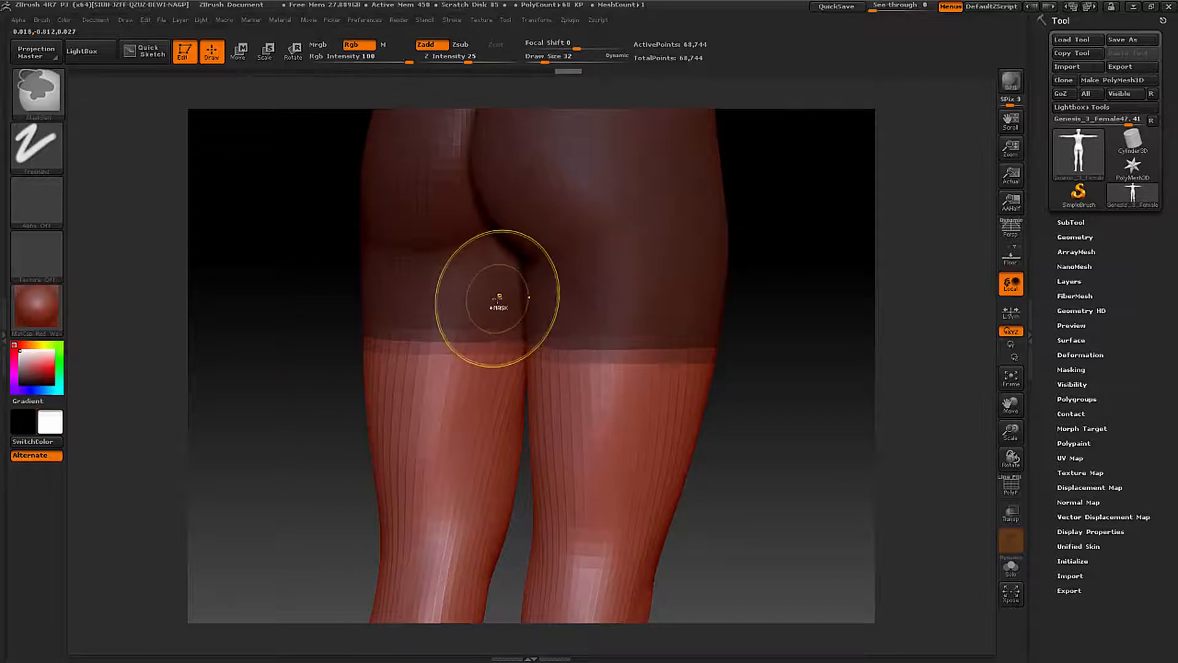
pyautogui.keyDown('ctrl'); pyautogui.moveTo(498, 298); pyautogui.dragTo(508, 307); pyautogui.keyUp('ctrl')
pyautogui.keyDown('ctrl'); pyautogui.keyDown('alt'); pyautogui.moveTo(468, 411); pyautogui.dragTo(488, 396); pyautogui.keyUp('alt'); pyautogui.keyUp('ctrl')
pyautogui.moveTo(746, 368)
pyautogui.mouseDown()
pyautogui.moveTo(783, 369)
pyautogui.moveTo(362, 371)
pyautogui.mouseUp()
pyautogui.keyDown('ctrl'); pyautogui.moveTo(474, 388); pyautogui.dragTo(513, 357); pyautogui.keyUp('ctrl')
pyautogui.press('space')
pyautogui.keyDown('ctrl'); pyautogui.moveTo(424, 321); pyautogui.dragTo(528, 347, button='right'); pyautogui.keyUp('ctrl')
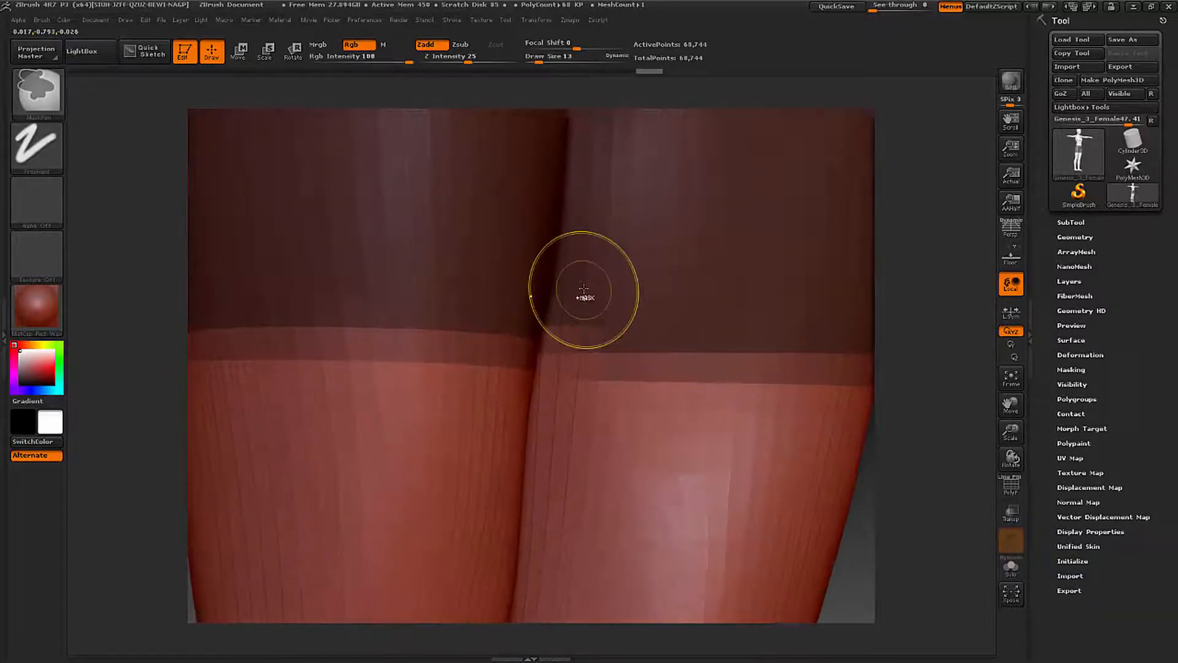
pyautogui.keyDown('ctrl'); pyautogui.moveTo(581, 300); pyautogui.dragTo(574, 305); pyautogui.keyUp('ctrl')
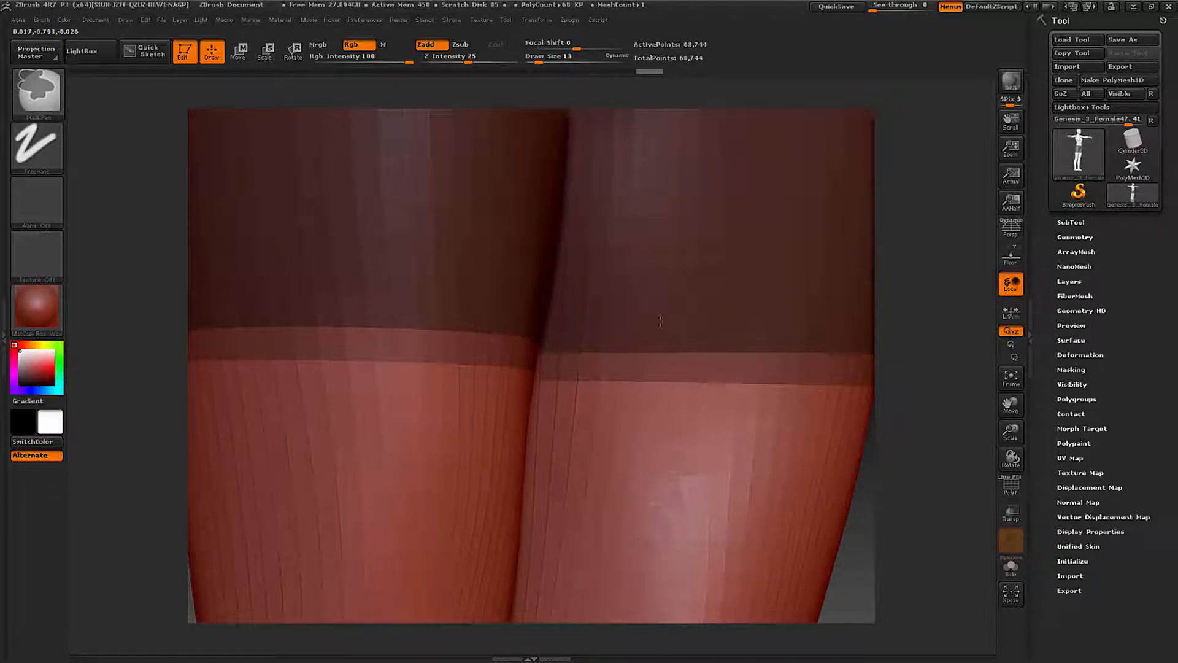
# - Clean up the mask's hem around the inner thighs from several angles and undo the stray mask stroke
pyautogui.moveTo(937, 362)
pyautogui.keyDown('alt'); pyautogui.mouseDown()
pyautogui.moveTo(492, 342)
pyautogui.moveTo(513, 342)
pyautogui.mouseUp(); pyautogui.keyUp('alt')
pyautogui.keyDown('alt'); pyautogui.moveTo(106, 307); pyautogui.dragTo(468, 278); pyautogui.keyUp('alt')
pyautogui.press('ctrl')
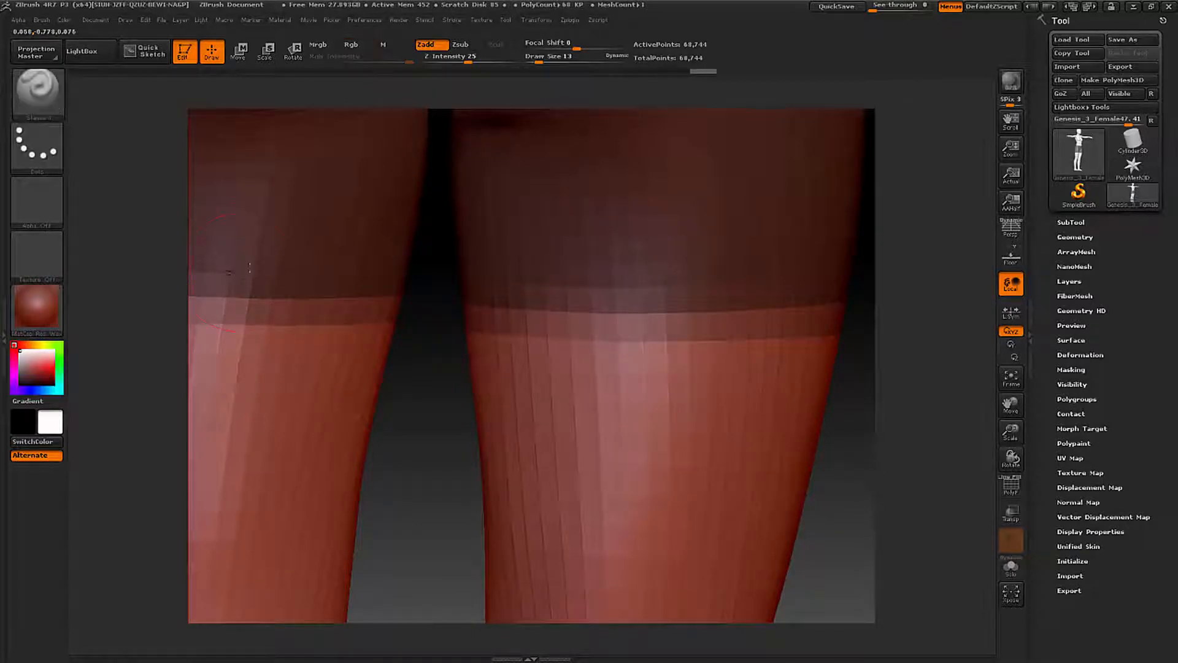
pyautogui.keyDown('alt'); pyautogui.moveTo(234, 265); pyautogui.dragTo(493, 271, button='right'); pyautogui.keyUp('alt')
pyautogui.keyDown('ctrl'); pyautogui.moveTo(490, 275); pyautogui.dragTo(288, 252); pyautogui.keyUp('ctrl')
pyautogui.moveTo(329, 274); pyautogui.dragTo(381, 274, button='right')
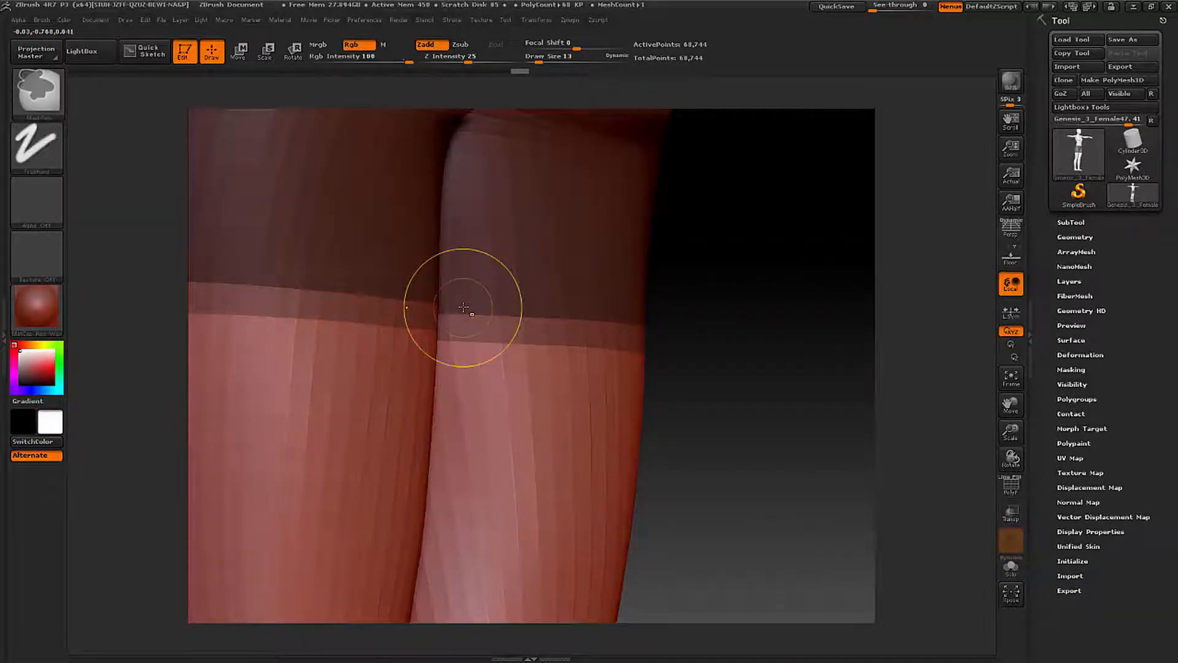
pyautogui.moveTo(464, 307)
pyautogui.keyDown('ctrl'); pyautogui.mouseDown()
pyautogui.moveTo(442, 313)
pyautogui.moveTo(415, 283)
pyautogui.moveTo(361, 270)
pyautogui.mouseUp(); pyautogui.keyUp('ctrl')
pyautogui.hotkey('ctrl', 'z')
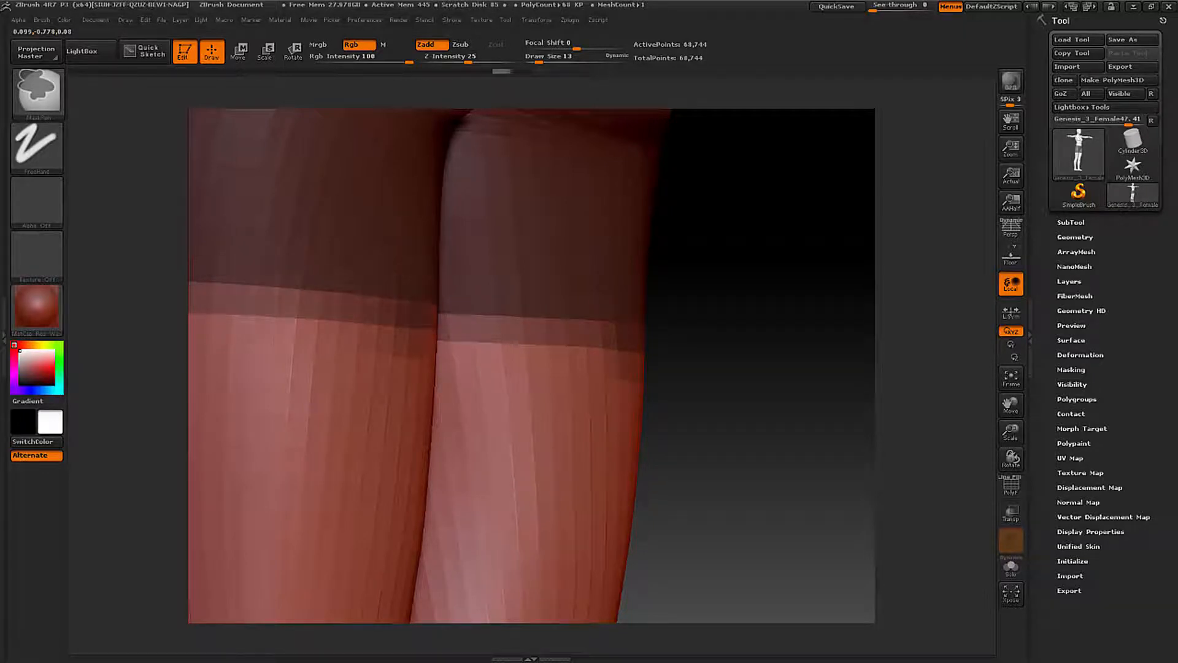
pyautogui.keyDown('ctrl'); pyautogui.keyDown('alt'); pyautogui.moveTo(338, 371); pyautogui.dragTo(436, 373); pyautogui.keyUp('alt'); pyautogui.keyUp('ctrl')
# - Even out the mask's waistline along the side and lower back of the hips
pyautogui.moveTo(676, 376)
pyautogui.keyDown('alt'); pyautogui.mouseDown()
pyautogui.moveTo(321, 389)
pyautogui.moveTo(395, 382)
pyautogui.mouseUp(); pyautogui.keyUp('alt')
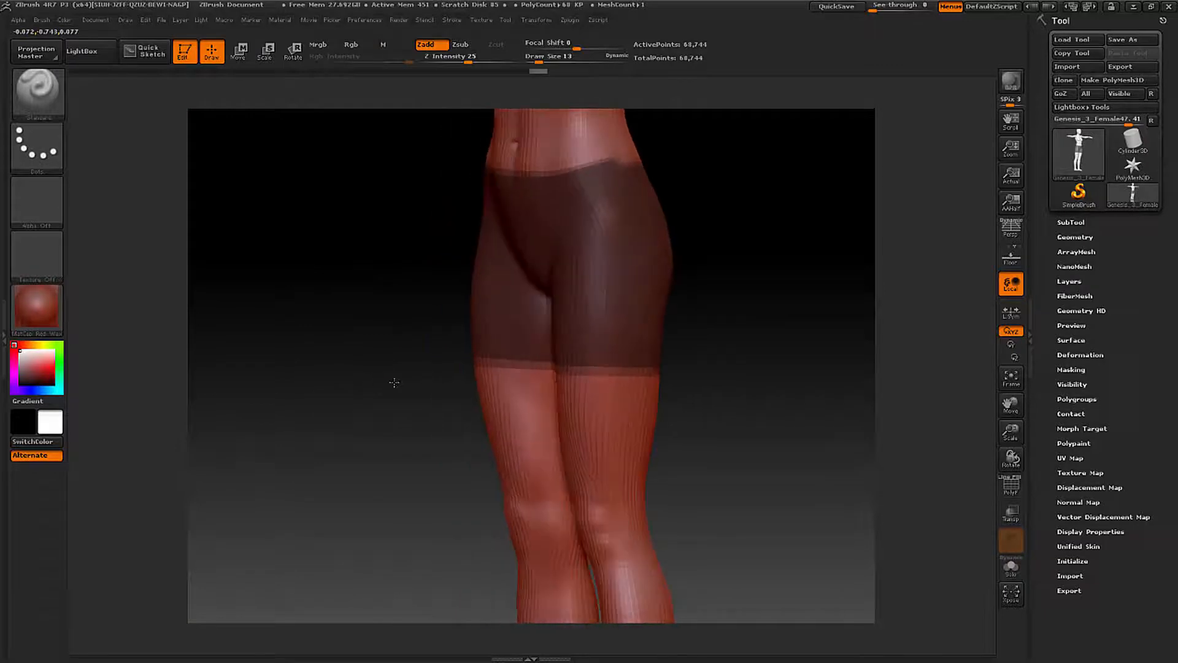
pyautogui.moveTo(603, 239)
pyautogui.keyDown('ctrl'); pyautogui.mouseDown()
pyautogui.moveTo(604, 223)
pyautogui.moveTo(593, 251)
pyautogui.mouseUp(); pyautogui.keyUp('ctrl')
pyautogui.moveTo(580, 258)
pyautogui.mouseDown(button='right')
pyautogui.moveTo(568, 253)
pyautogui.moveTo(513, 459)
pyautogui.moveTo(475, 523)
pyautogui.mouseUp(button='right')
pyautogui.moveTo(455, 392)
pyautogui.keyDown('ctrl'); pyautogui.mouseDown(button='right')
pyautogui.moveTo(597, 412)
pyautogui.moveTo(590, 424)
pyautogui.mouseUp(button='right'); pyautogui.keyUp('ctrl')
pyautogui.keyDown('ctrl'); pyautogui.moveTo(587, 431); pyautogui.dragTo(590, 429); pyautogui.keyUp('ctrl')
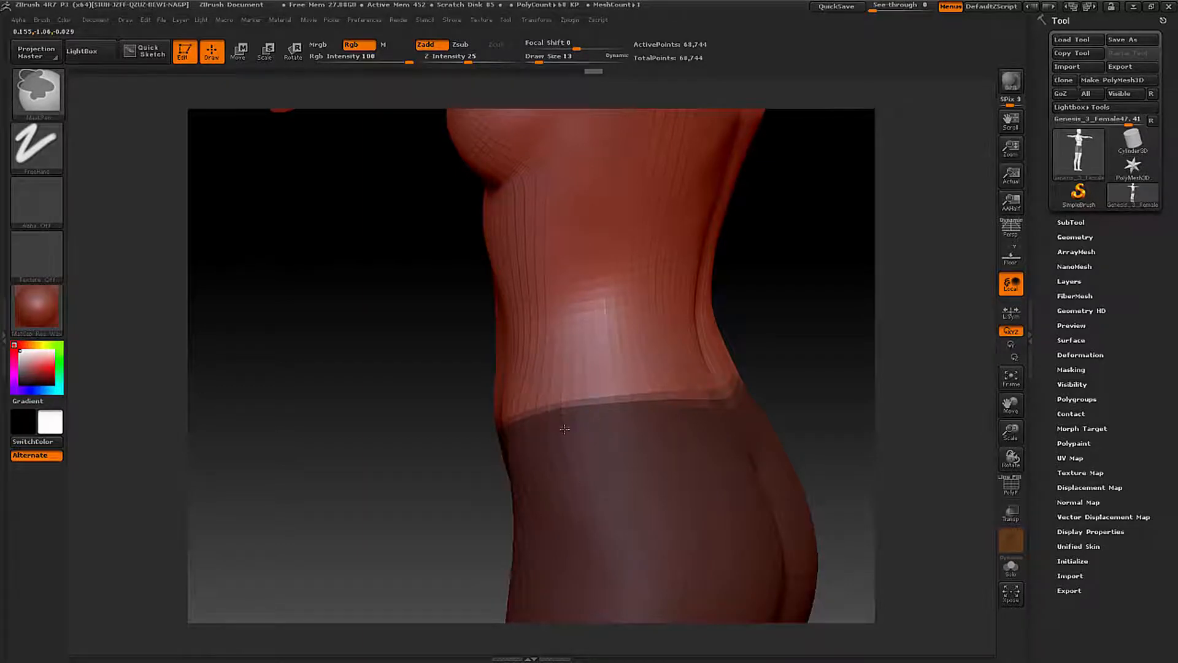
pyautogui.moveTo(665, 441); pyautogui.dragTo(632, 444, button='right')
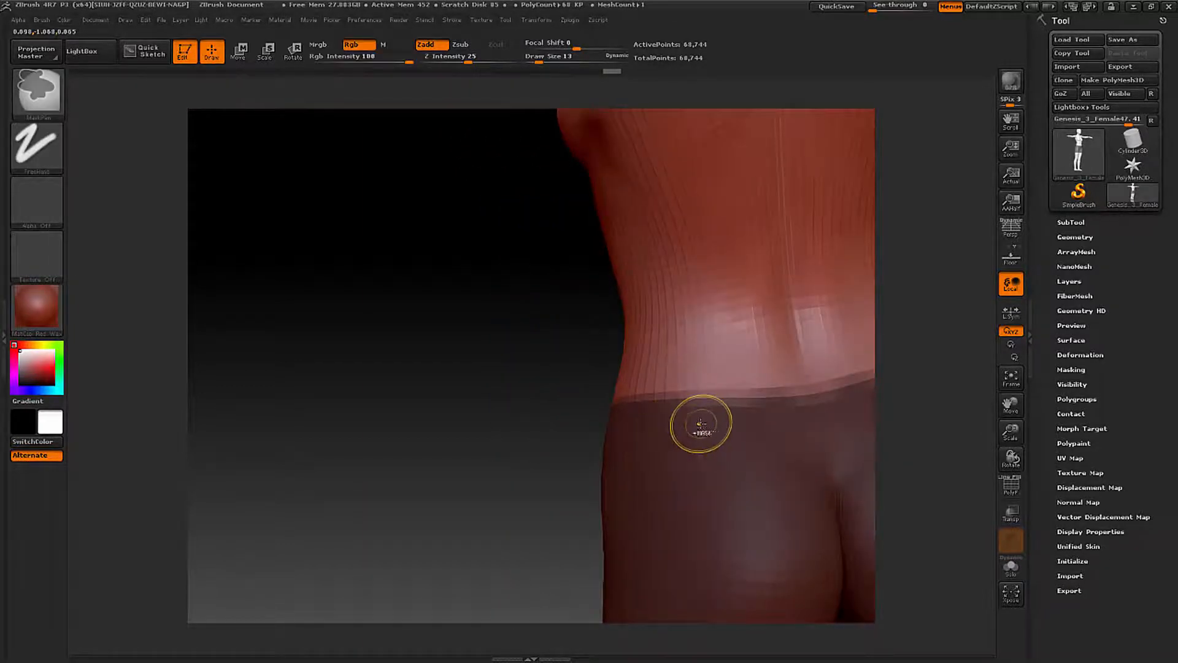
pyautogui.moveTo(710, 425)
pyautogui.keyDown('ctrl'); pyautogui.keyDown('alt'); pyautogui.mouseDown()
pyautogui.moveTo(706, 413)
pyautogui.moveTo(692, 422)
pyautogui.mouseUp(); pyautogui.keyUp('alt'); pyautogui.keyUp('ctrl')
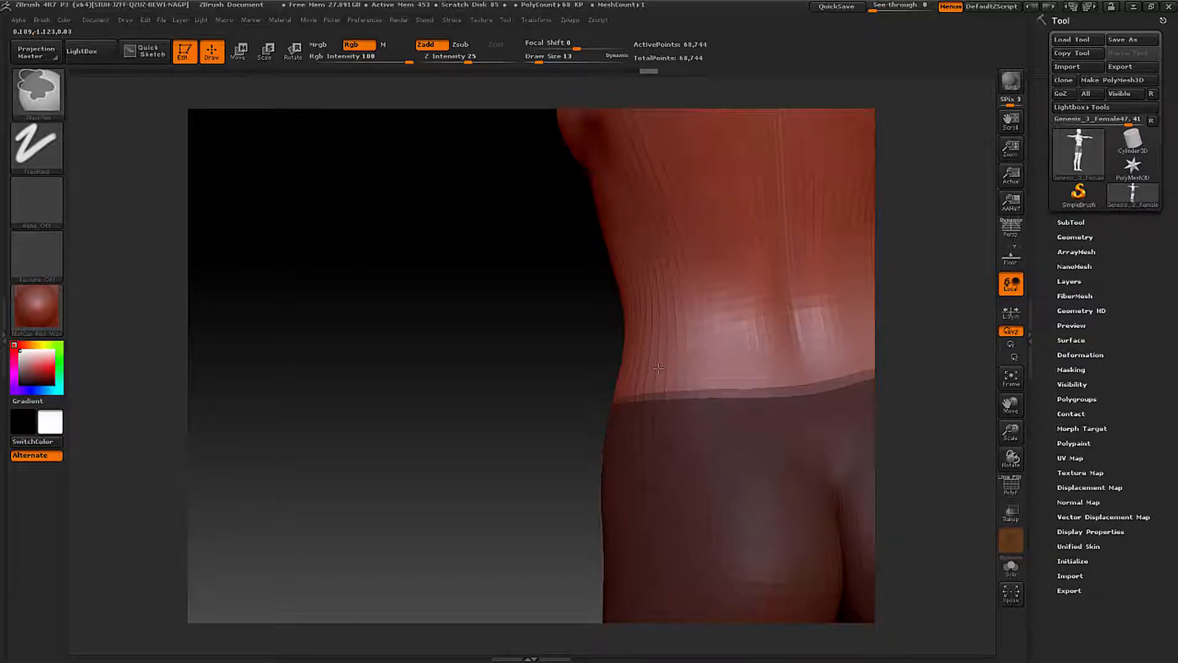
pyautogui.moveTo(658, 368)
pyautogui.mouseDown(button='right')
pyautogui.moveTo(688, 367)
pyautogui.moveTo(528, 368)
pyautogui.moveTo(503, 385)
pyautogui.moveTo(651, 359)
pyautogui.moveTo(505, 384)
pyautogui.moveTo(480, 306)
pyautogui.mouseUp(button='right')
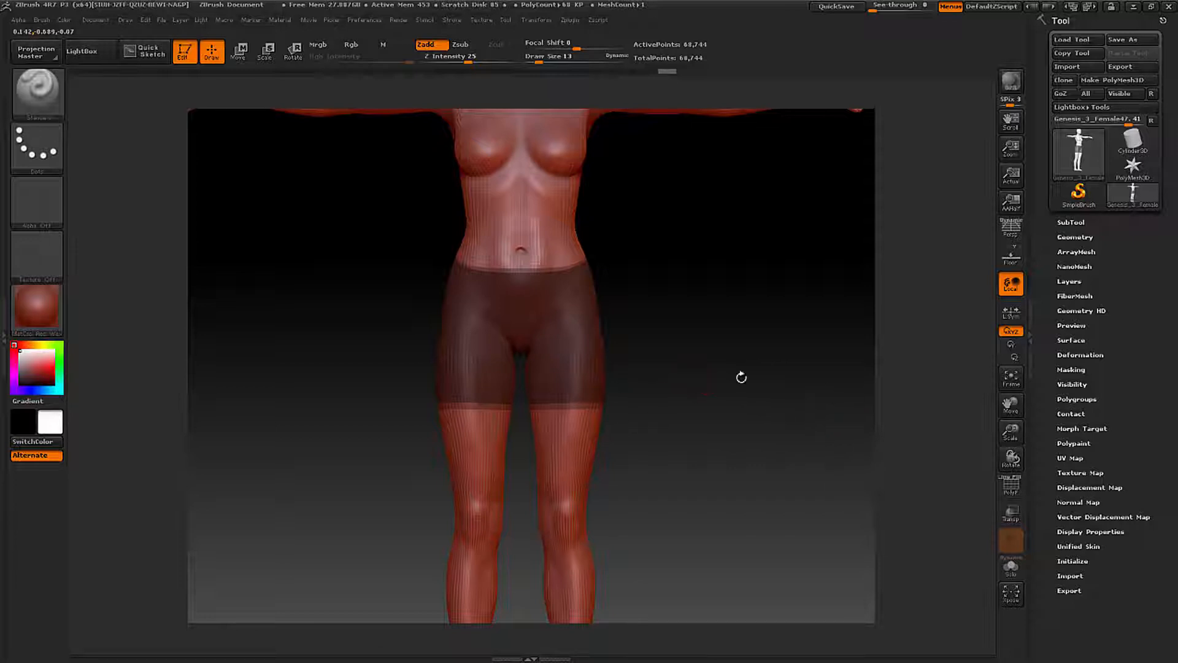
# - Set the thickness for extracting the masked area to a new subtool to 0.003
pyautogui.click(1085, 236)
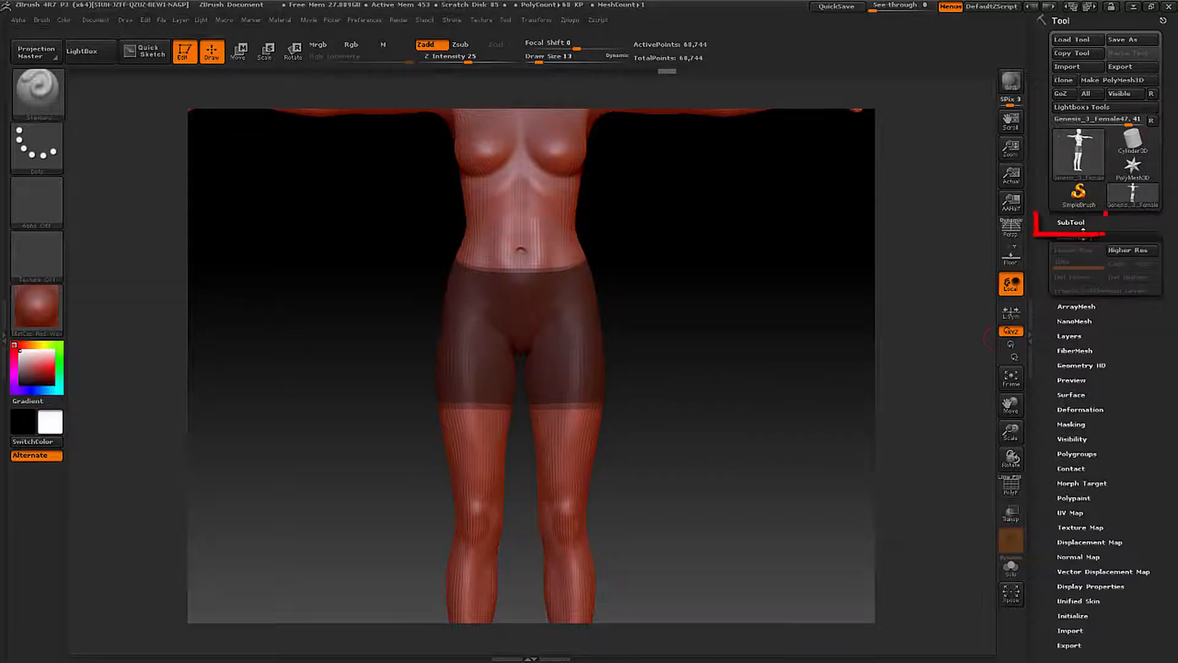
pyautogui.click(1083, 223)
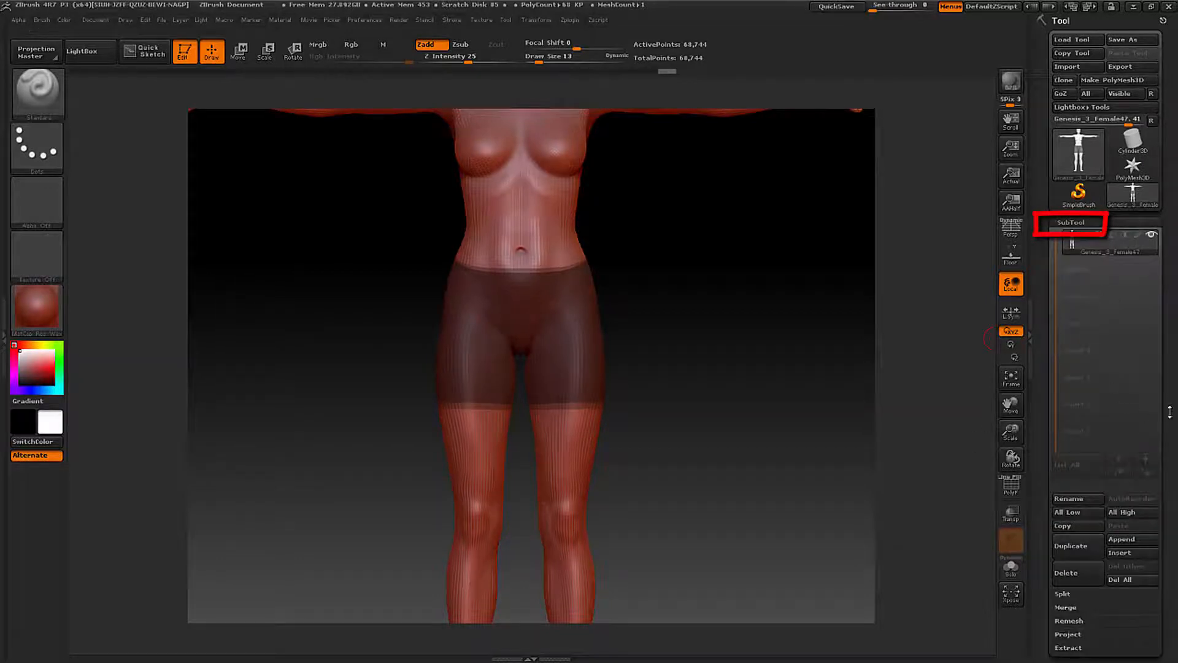
pyautogui.moveTo(1172, 413); pyautogui.dragTo(1175, 343)
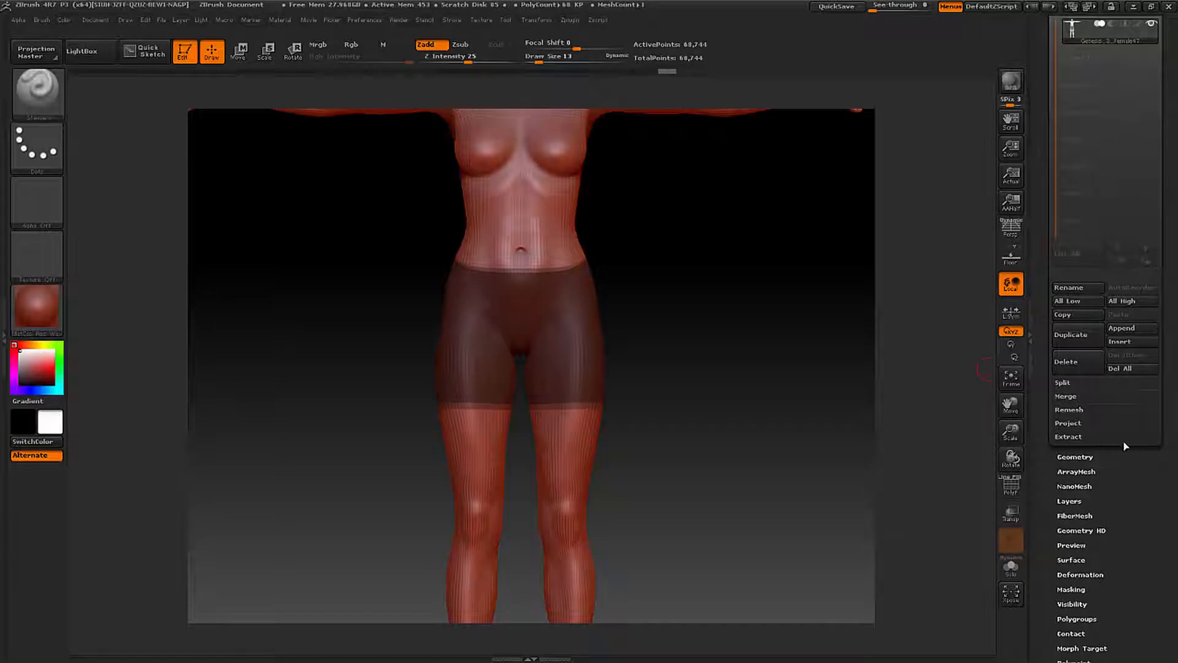
pyautogui.click(1094, 437)
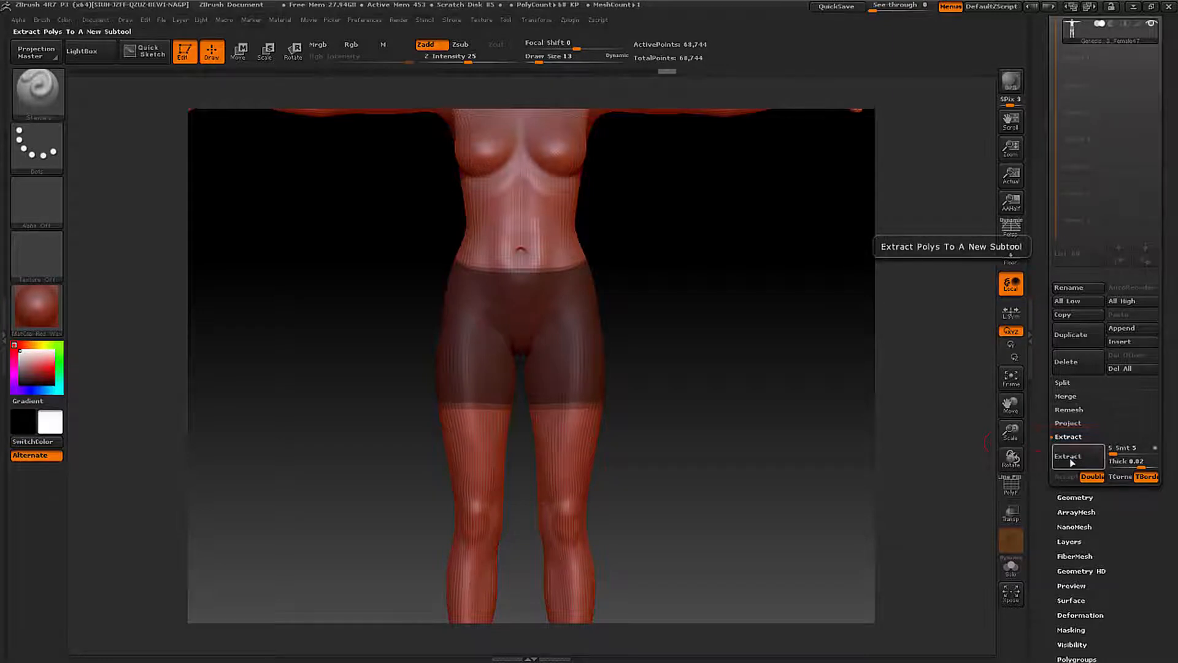
pyautogui.click(1122, 462)
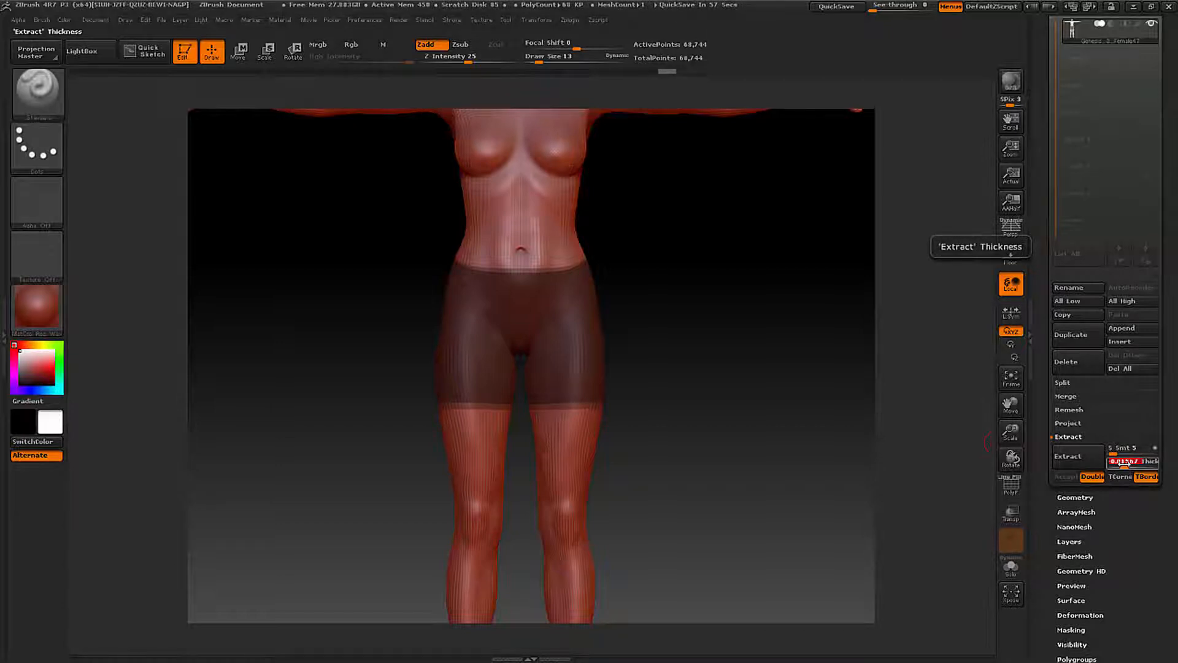
pyautogui.write('0.02')
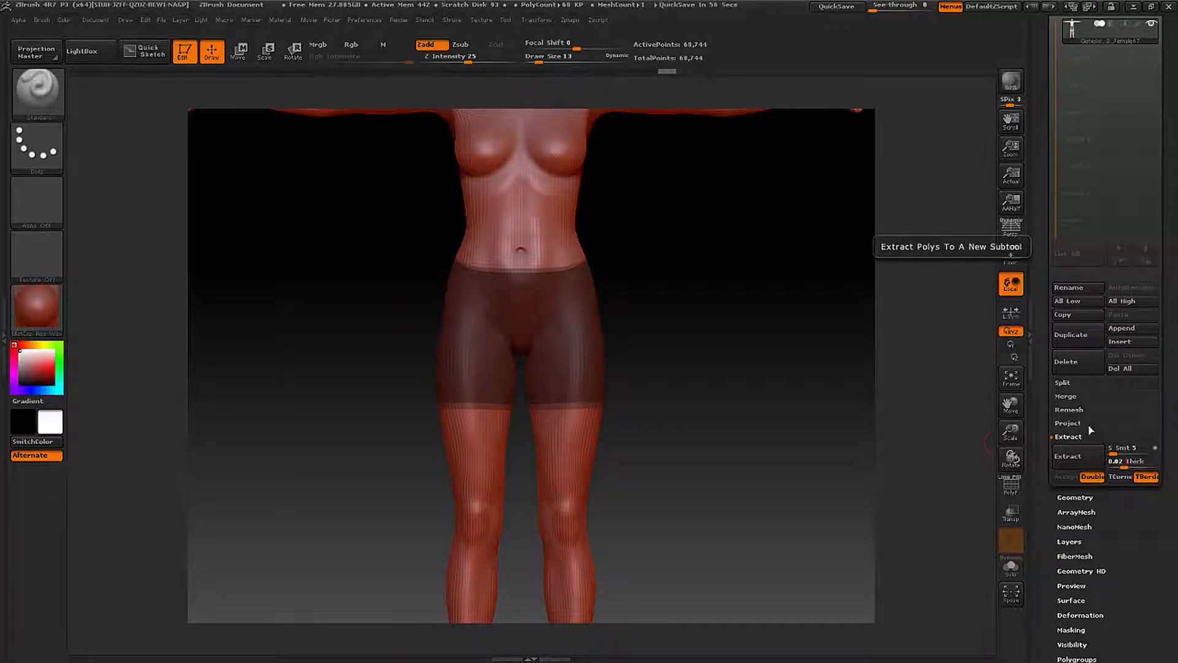
pyautogui.press('BackSpace')
pyautogui.press('BackSpace')
pyautogui.press('BackSpace')
pyautogui.press('BackSpace')
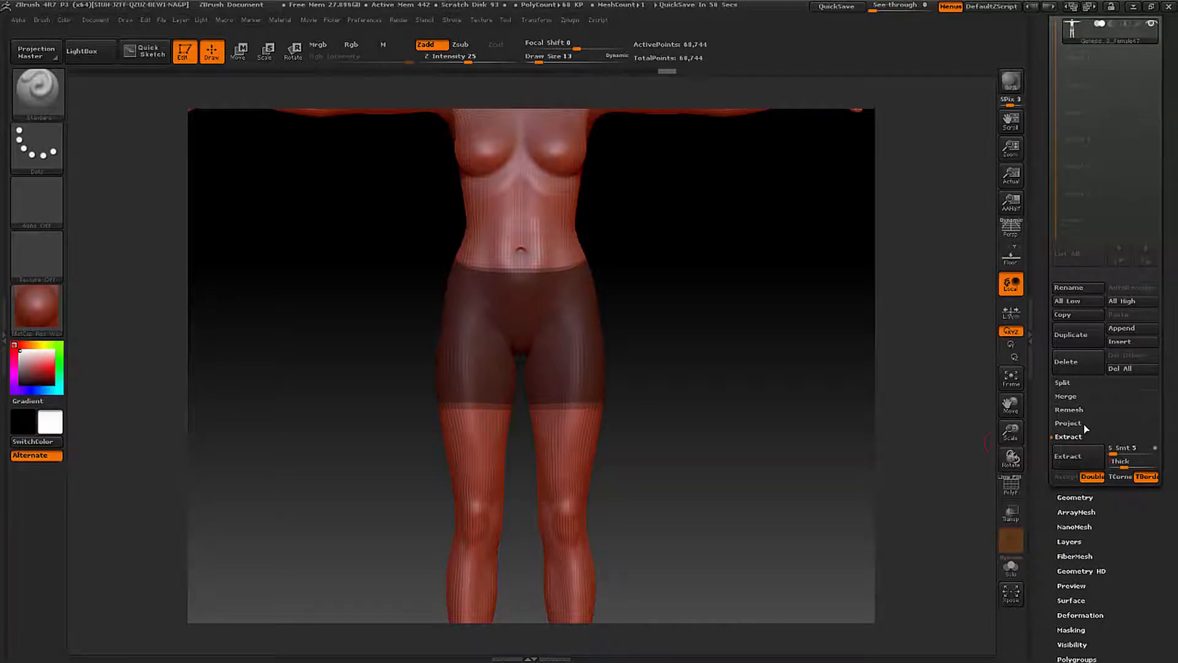
pyautogui.write('0.003')
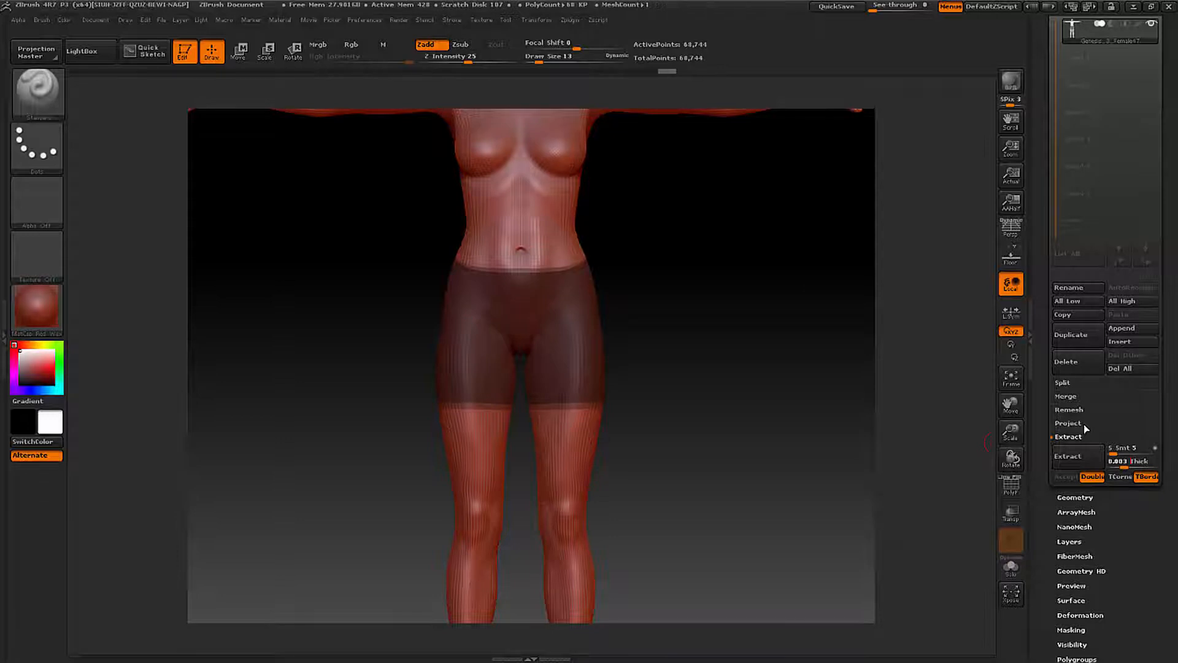
pyautogui.press('Return')
# - Turn off the double-sided surface option and preview the extraction of the masked shorts
pyautogui.click(1093, 477)
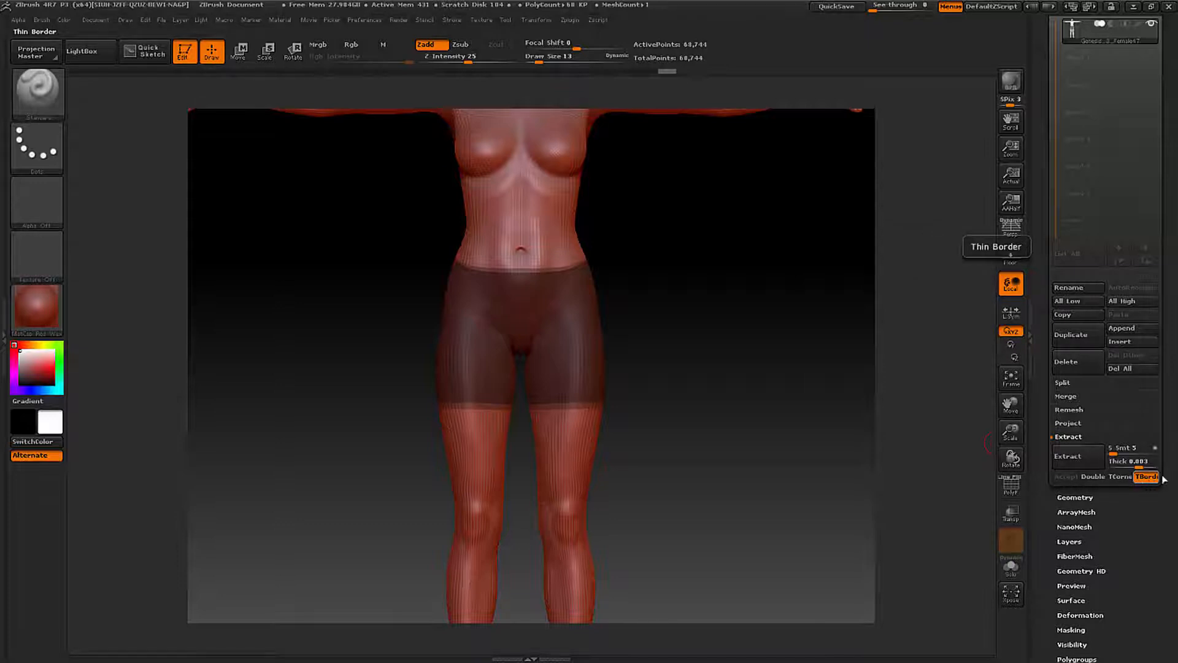
pyautogui.click(1093, 460)
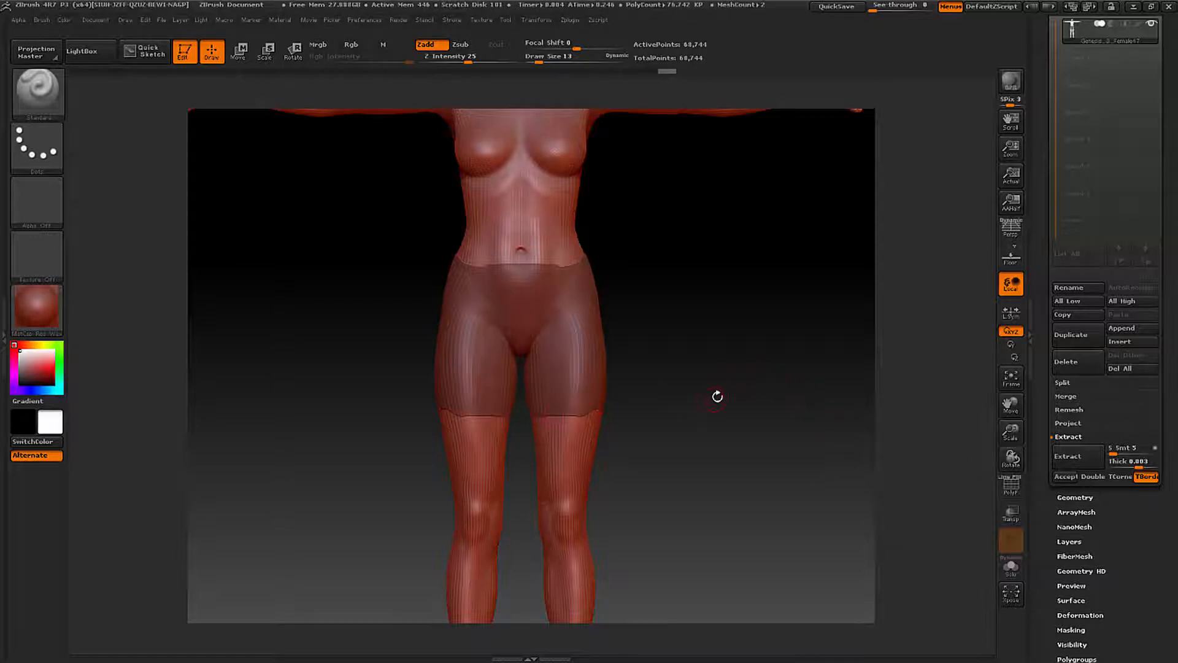
pyautogui.moveTo(728, 392); pyautogui.dragTo(685, 396)
pyautogui.moveTo(664, 387)
pyautogui.keyDown('ctrl'); pyautogui.mouseDown(button='right')
pyautogui.moveTo(857, 419)
pyautogui.moveTo(583, 263)
pyautogui.moveTo(543, 205)
pyautogui.mouseUp(button='right'); pyautogui.keyUp('ctrl')
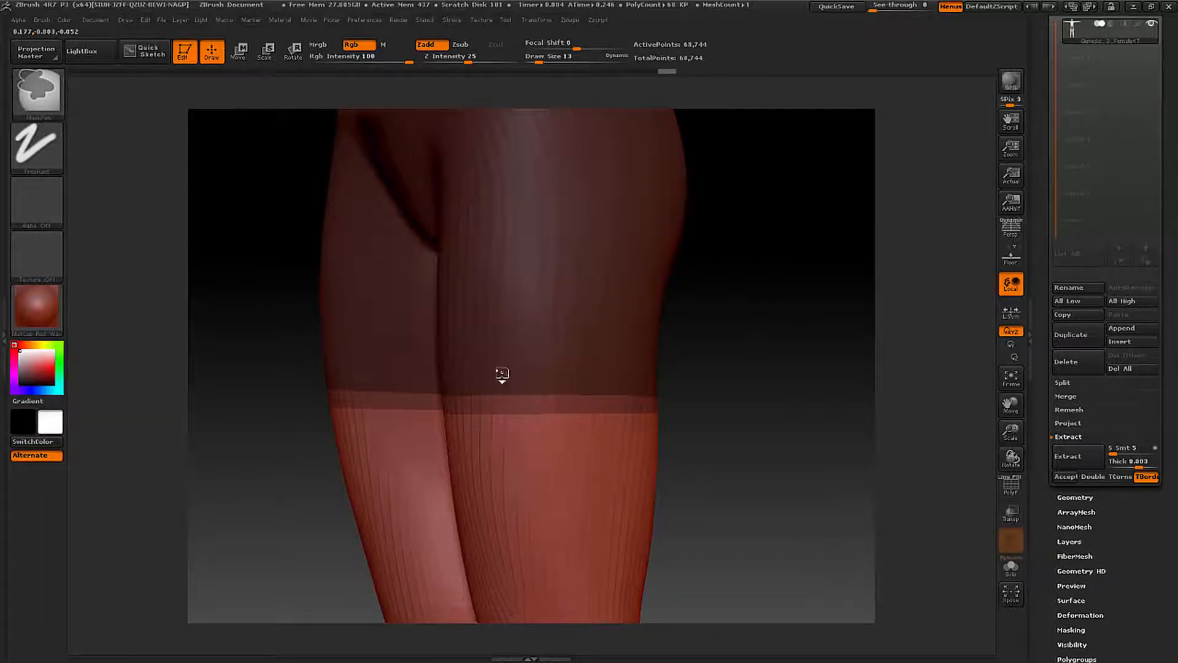
# - Preview the extraction close up to examine the evenness of the hem around the thigh
pyautogui.click(1069, 456)
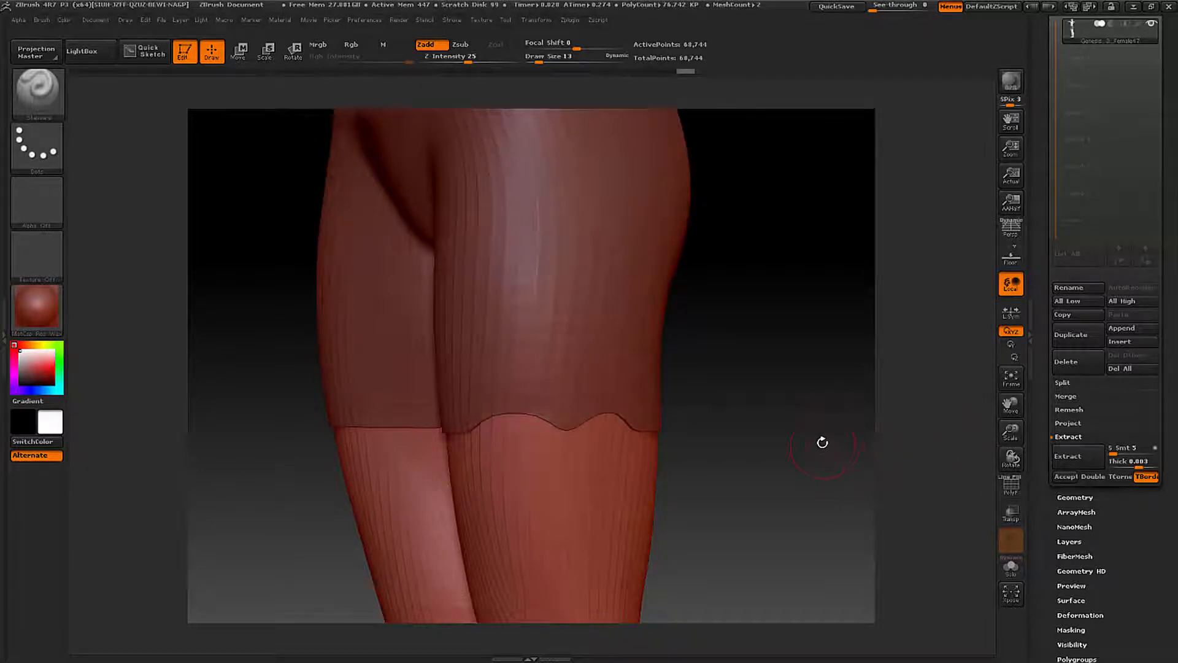
pyautogui.click(806, 441)
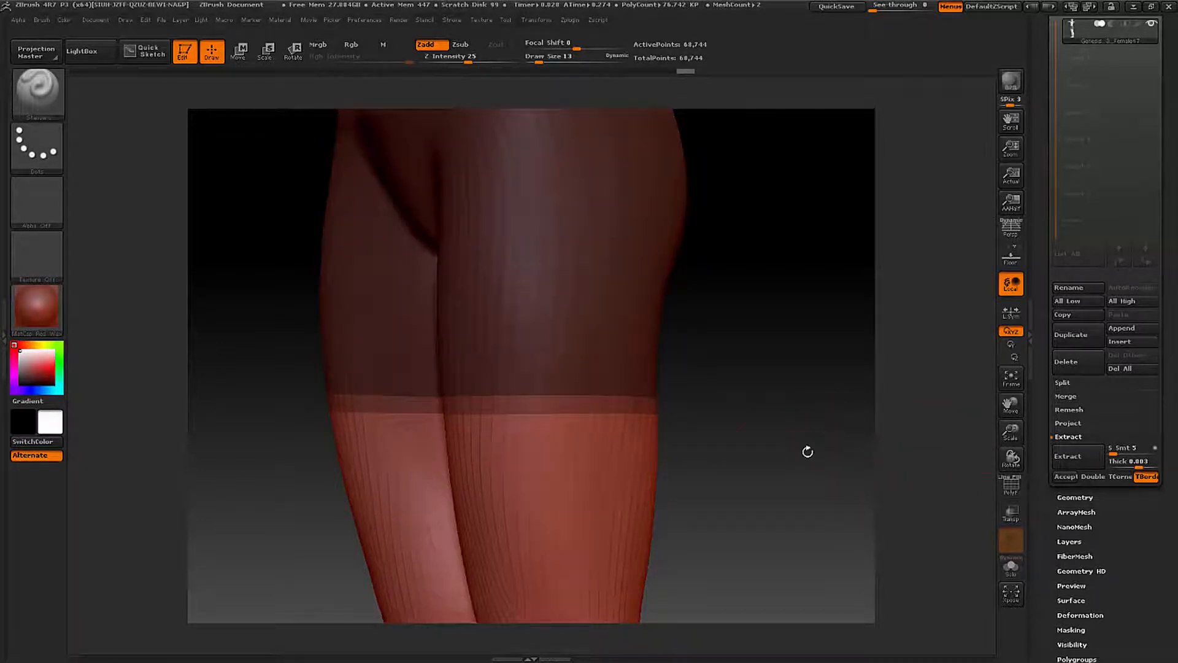
pyautogui.click(1055, 456)
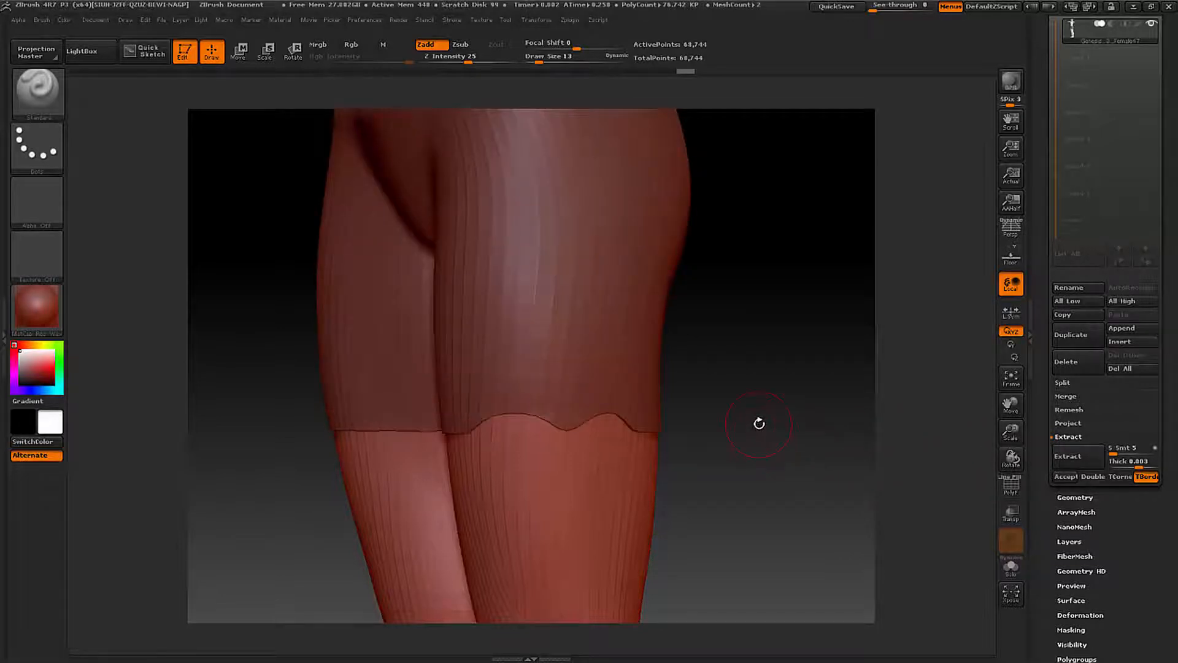
pyautogui.click(761, 423)
pyautogui.moveTo(771, 423); pyautogui.dragTo(633, 411)
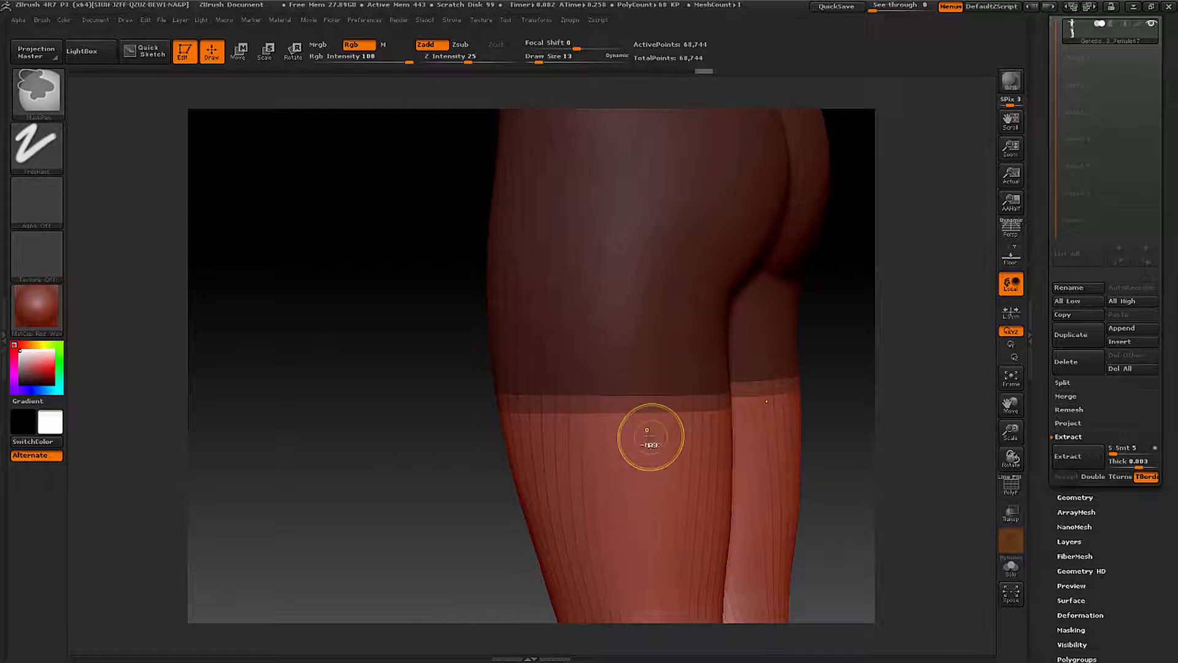
# - Touch up the mask's hem on the outer back of the thigh, undo the stray stroke and preview the extraction again
pyautogui.keyDown('ctrl'); pyautogui.click(608, 386); pyautogui.keyUp('ctrl')
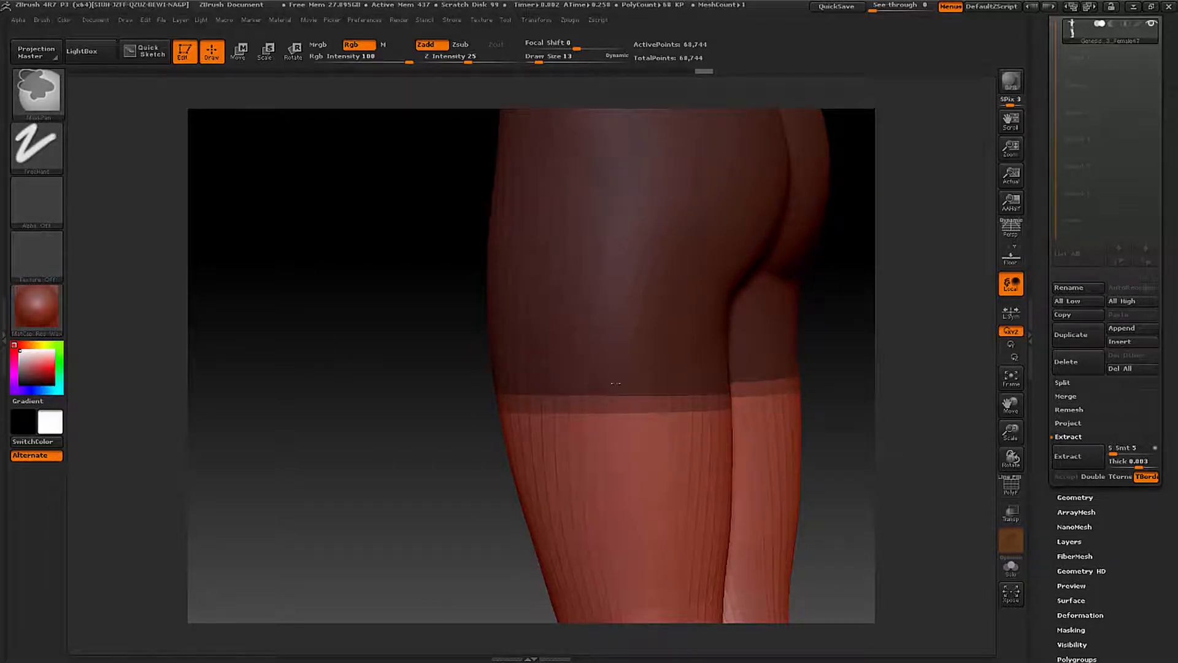
pyautogui.keyDown('ctrl'); pyautogui.moveTo(567, 386); pyautogui.dragTo(584, 412); pyautogui.keyUp('ctrl')
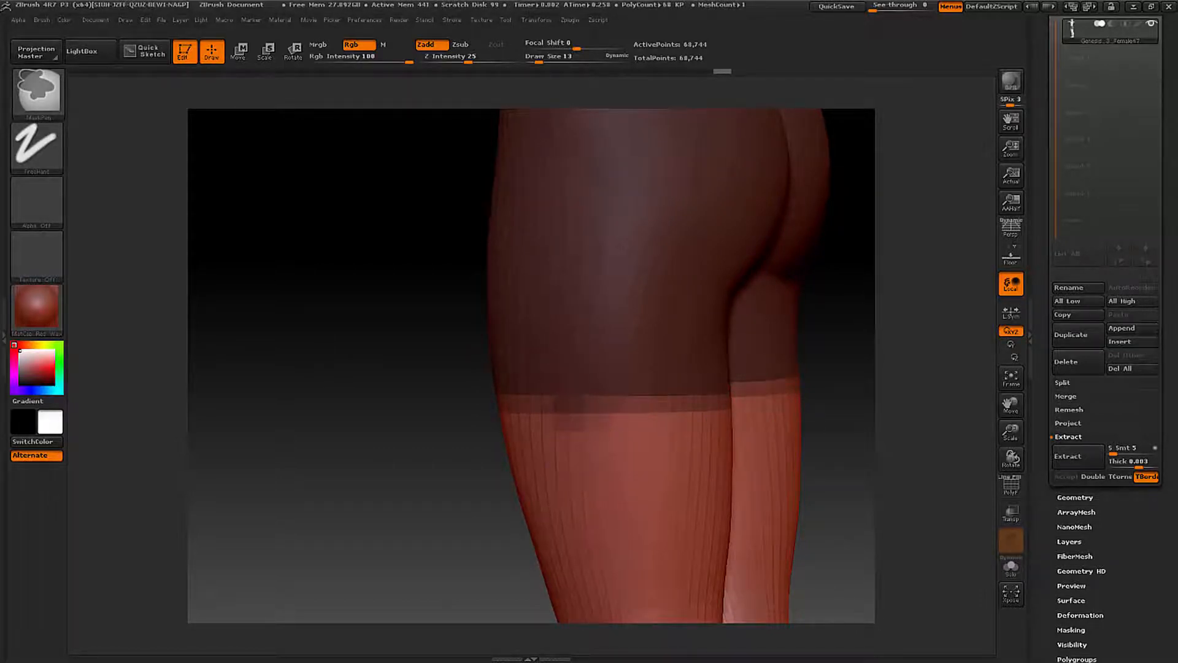
pyautogui.hotkey('ctrl', 'z')
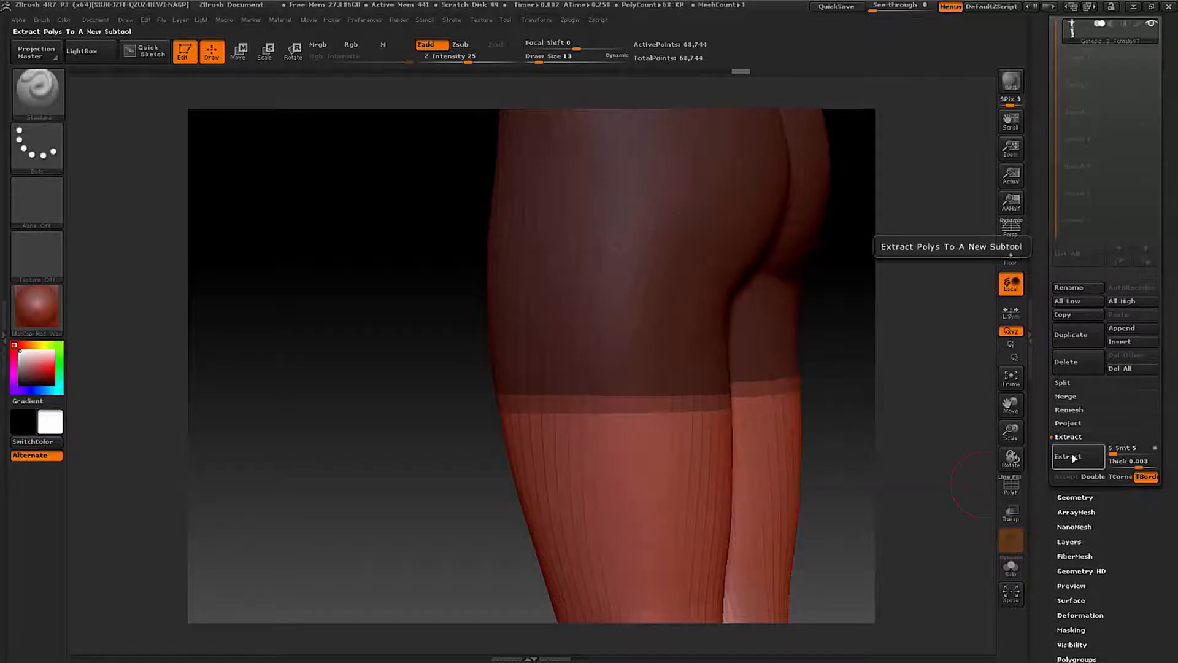
pyautogui.click(1068, 456)
pyautogui.moveTo(468, 463); pyautogui.dragTo(587, 466)
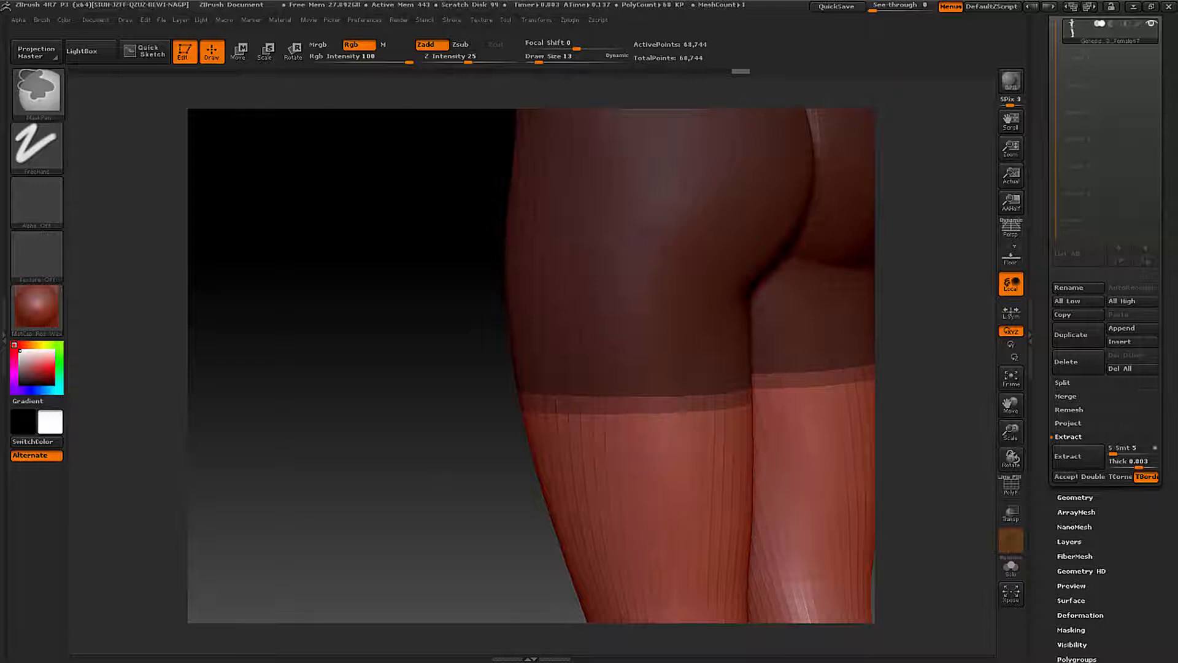
# - Touch up the mask's hem across the front of the thigh, checking it with extraction previews
pyautogui.click(1068, 456)
pyautogui.moveTo(587, 482); pyautogui.dragTo(640, 475)
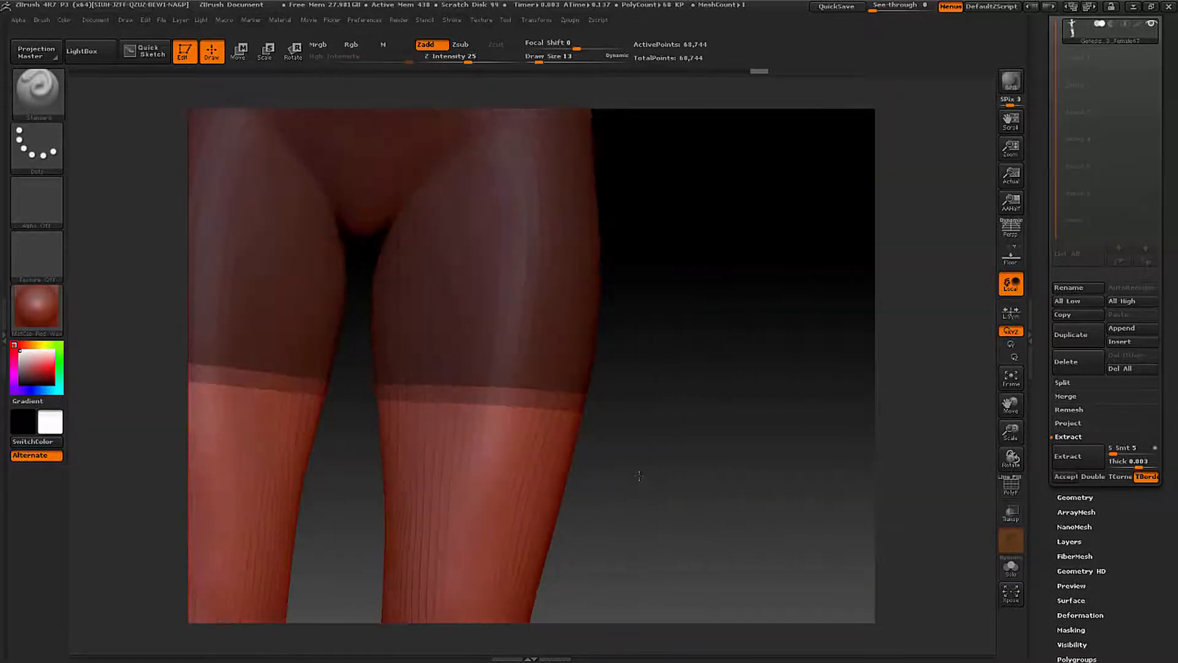
pyautogui.click(1068, 456)
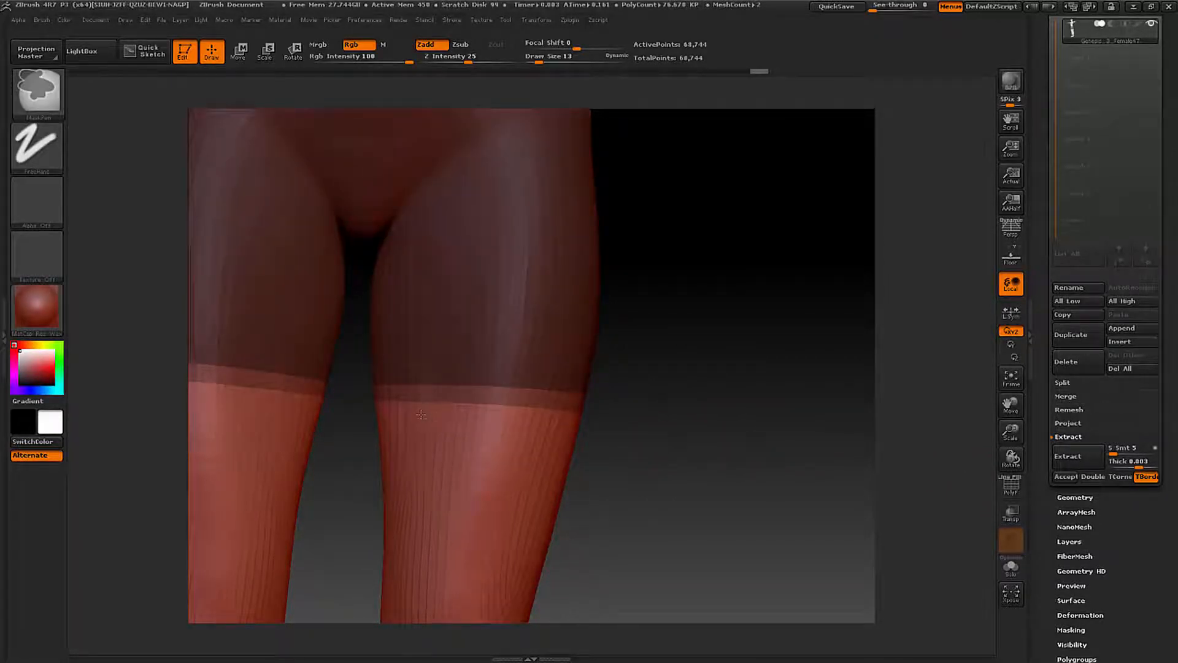
pyautogui.click(581, 441)
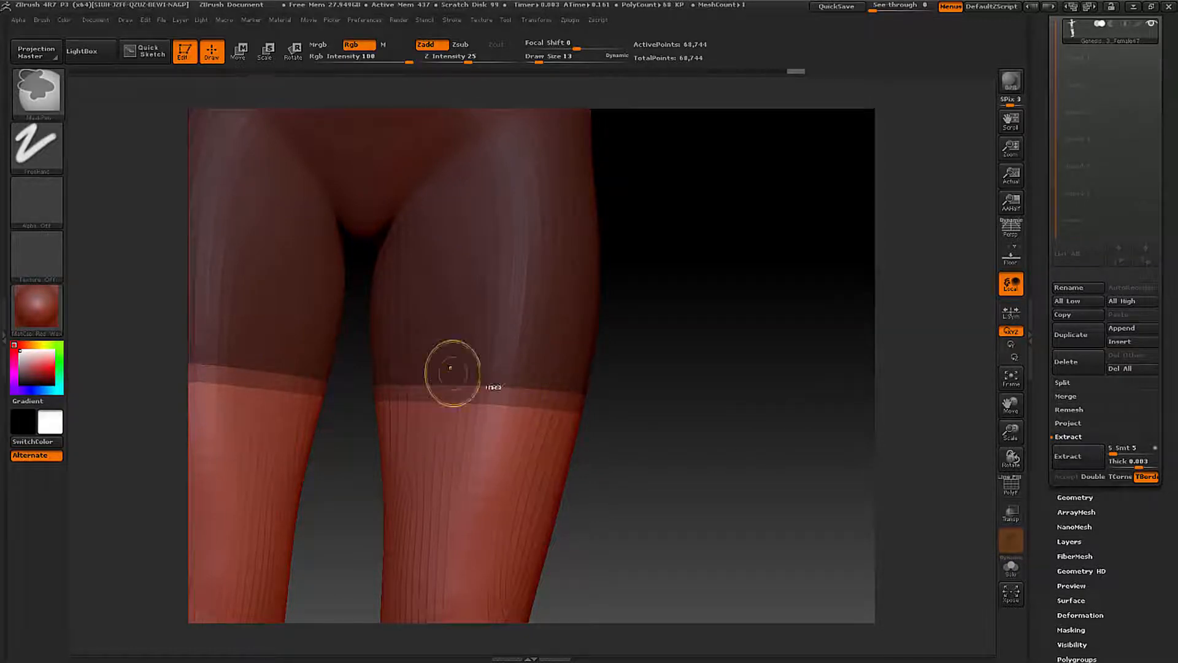
pyautogui.click(1068, 456)
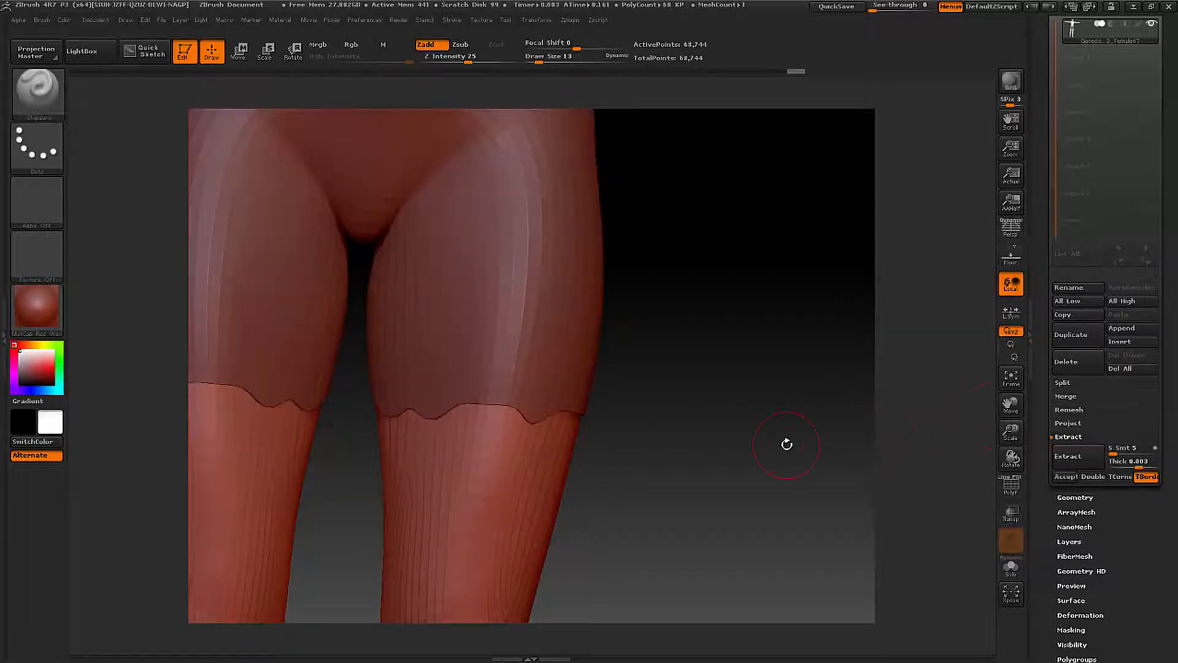
pyautogui.moveTo(787, 443); pyautogui.dragTo(782, 442, button='right')
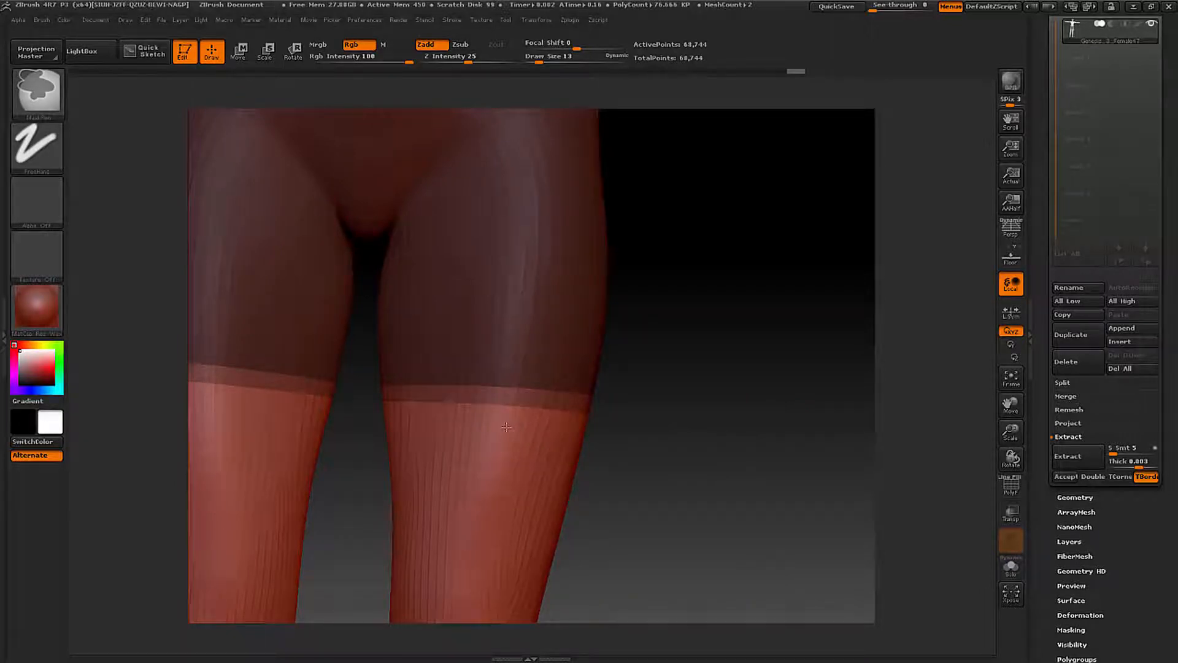
# - Even out the mask's hem on the front and inner side of the thigh between extraction previews
pyautogui.click(1068, 456)
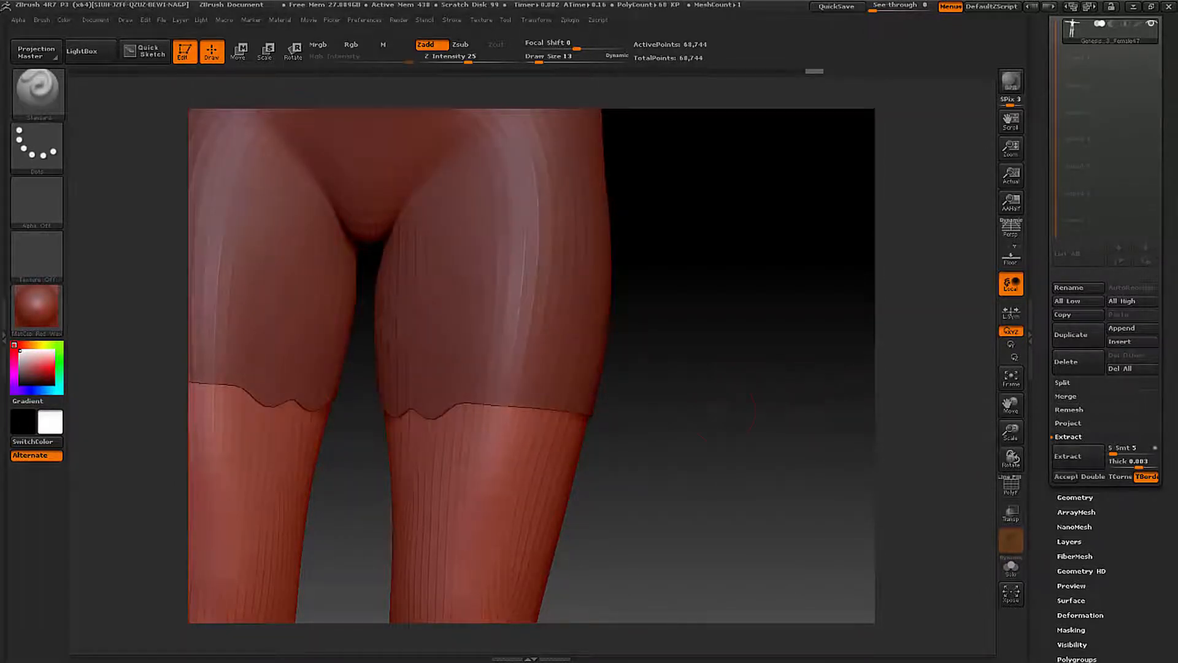
pyautogui.moveTo(722, 414); pyautogui.dragTo(743, 411, button='right')
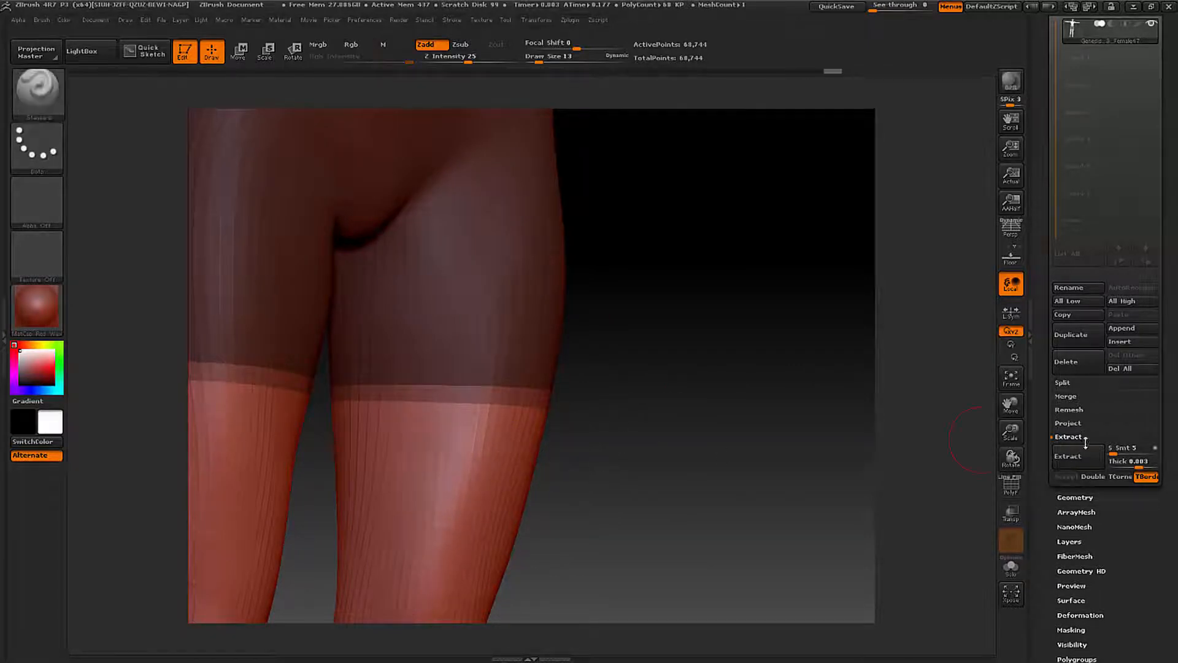
pyautogui.click(1068, 456)
pyautogui.moveTo(697, 458); pyautogui.dragTo(681, 455, button='right')
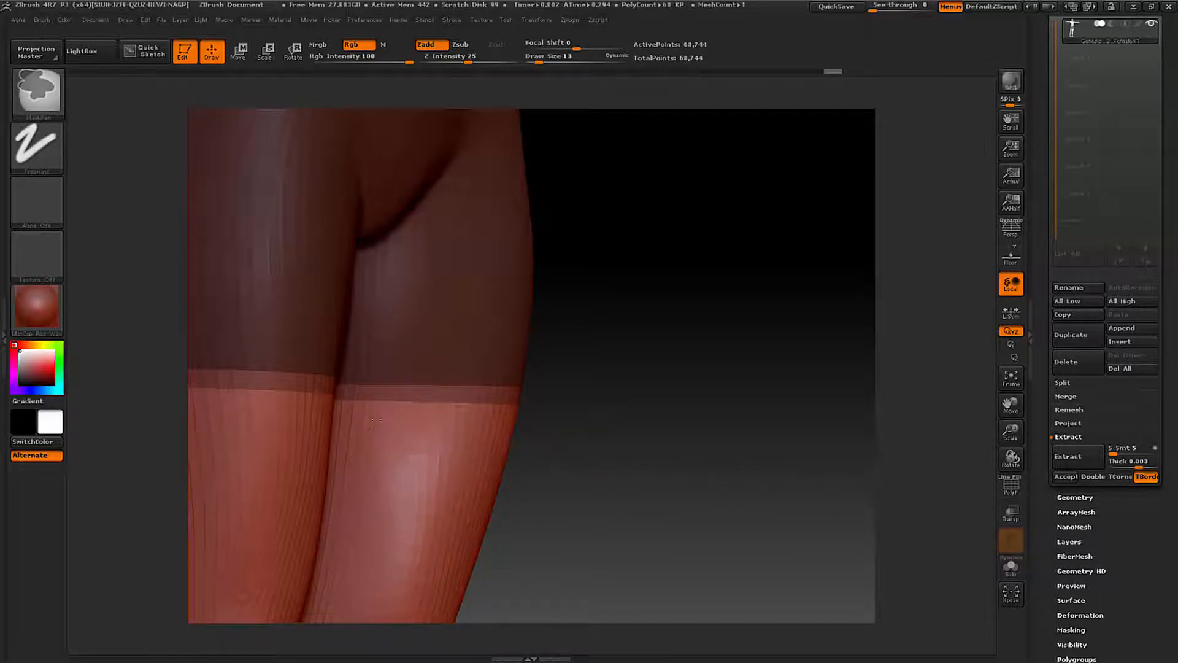
pyautogui.click(1068, 456)
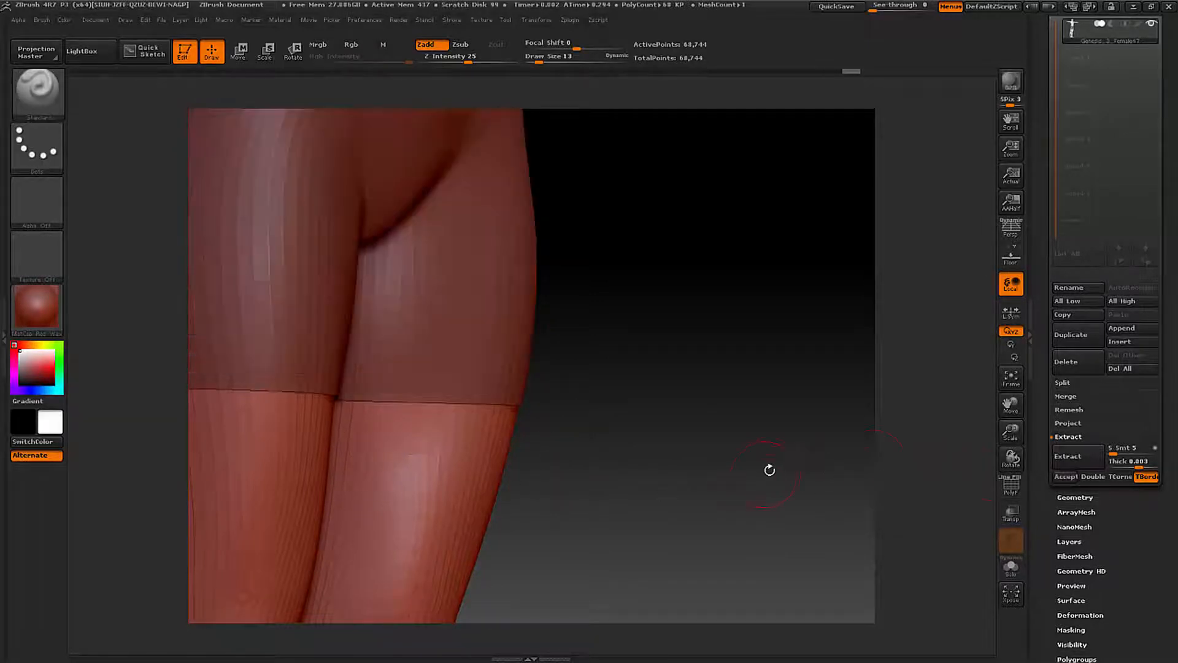
pyautogui.moveTo(770, 470); pyautogui.dragTo(645, 477)
pyautogui.moveTo(747, 447); pyautogui.dragTo(667, 464)
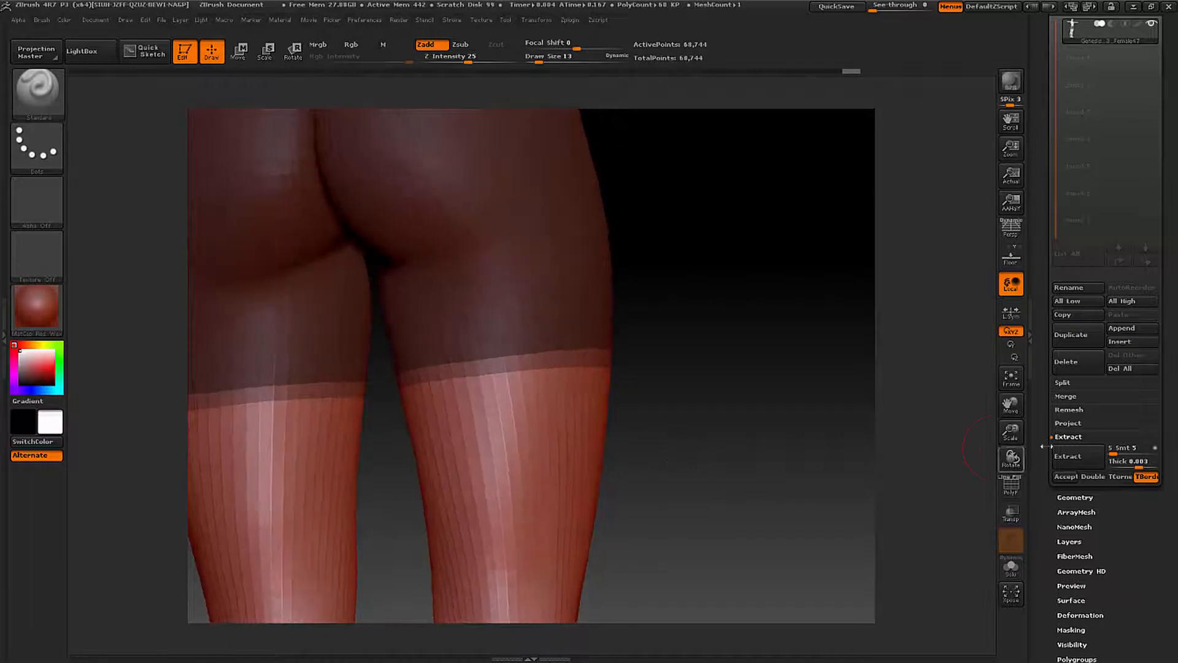
# - Preview the extraction around the thighs, and inspect the mask on the whole figure and close up at the front waistline
pyautogui.click(1066, 476)
pyautogui.moveTo(763, 452); pyautogui.dragTo(669, 458)
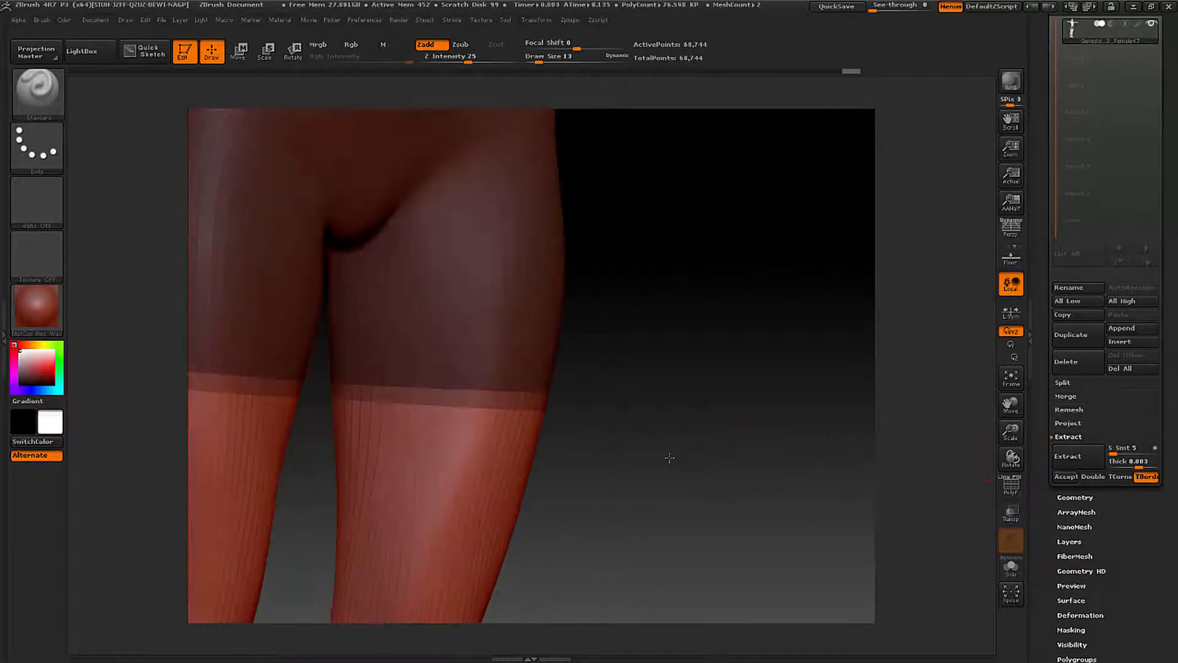
pyautogui.keyDown('ctrl'); pyautogui.moveTo(670, 458); pyautogui.dragTo(598, 377, button='right'); pyautogui.keyUp('ctrl')
pyautogui.moveTo(642, 318); pyautogui.dragTo(618, 333)
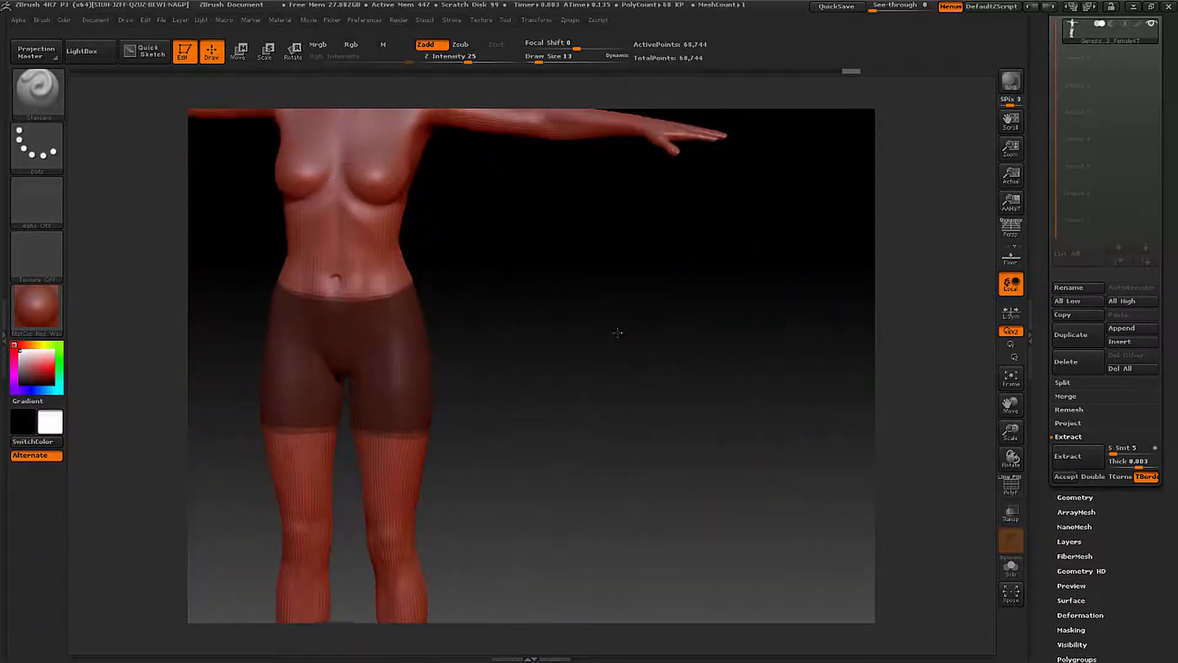
pyautogui.press('f')
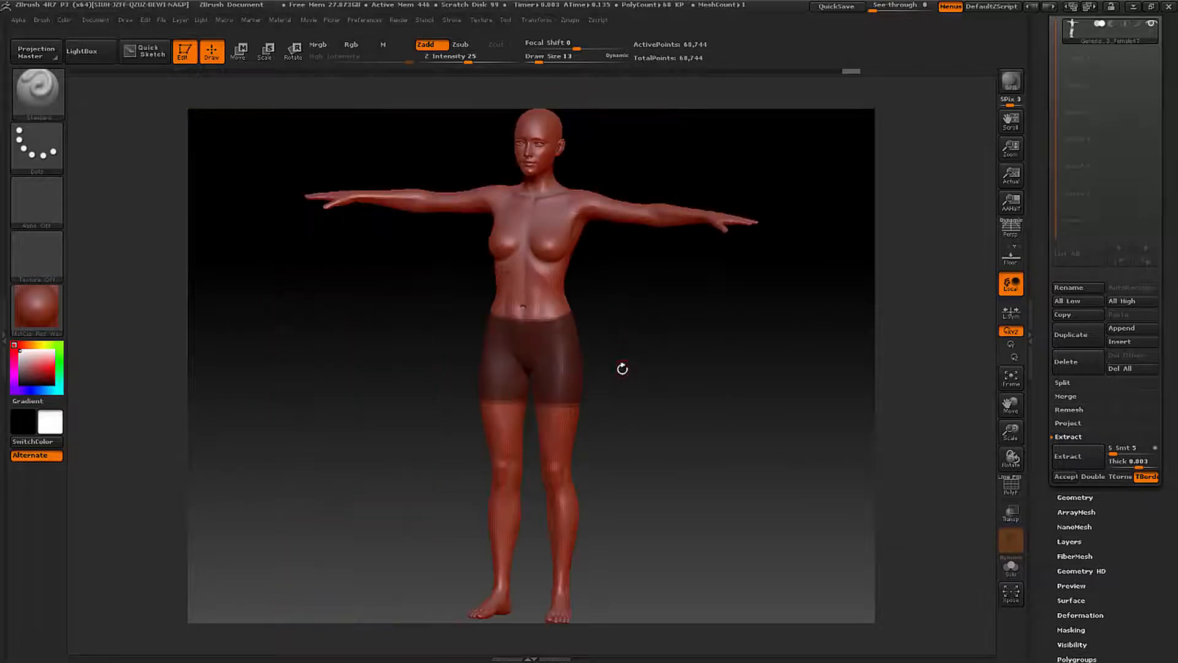
pyautogui.moveTo(650, 384)
pyautogui.mouseDown()
pyautogui.moveTo(665, 385)
pyautogui.moveTo(653, 381)
pyautogui.mouseUp()
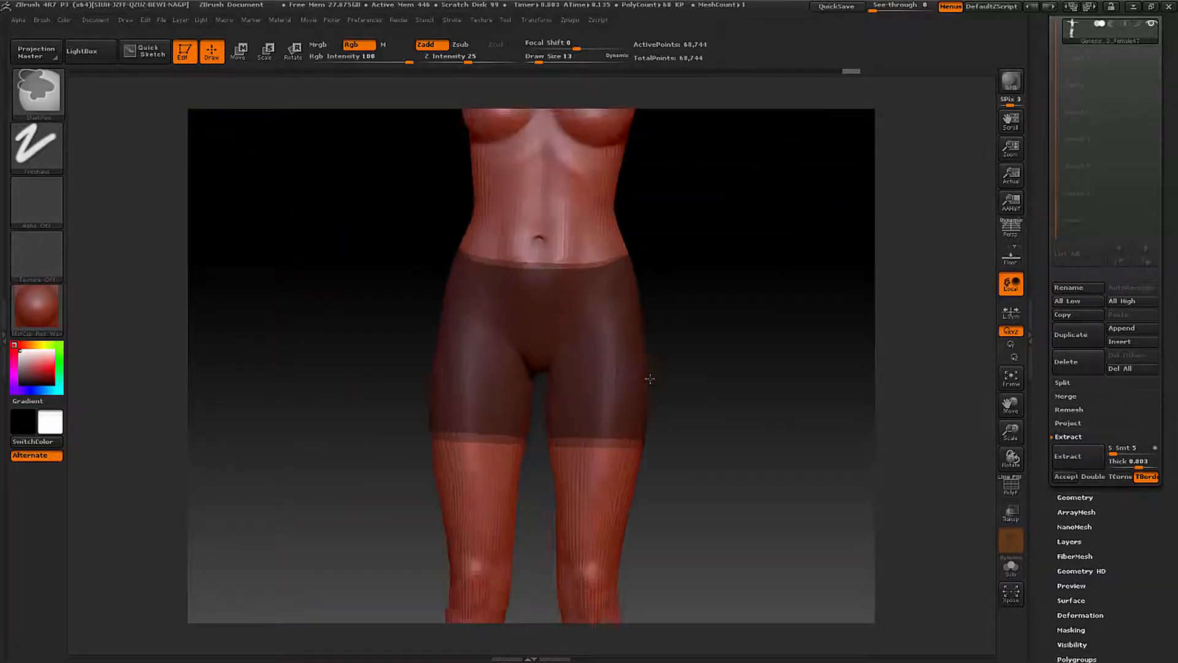
pyautogui.keyDown('ctrl'); pyautogui.moveTo(650, 379); pyautogui.dragTo(692, 363, button='right'); pyautogui.keyUp('ctrl')
pyautogui.moveTo(542, 278)
pyautogui.keyDown('alt'); pyautogui.mouseDown(button='right')
pyautogui.moveTo(513, 442)
pyautogui.moveTo(522, 454)
pyautogui.mouseUp(button='right'); pyautogui.keyUp('alt')
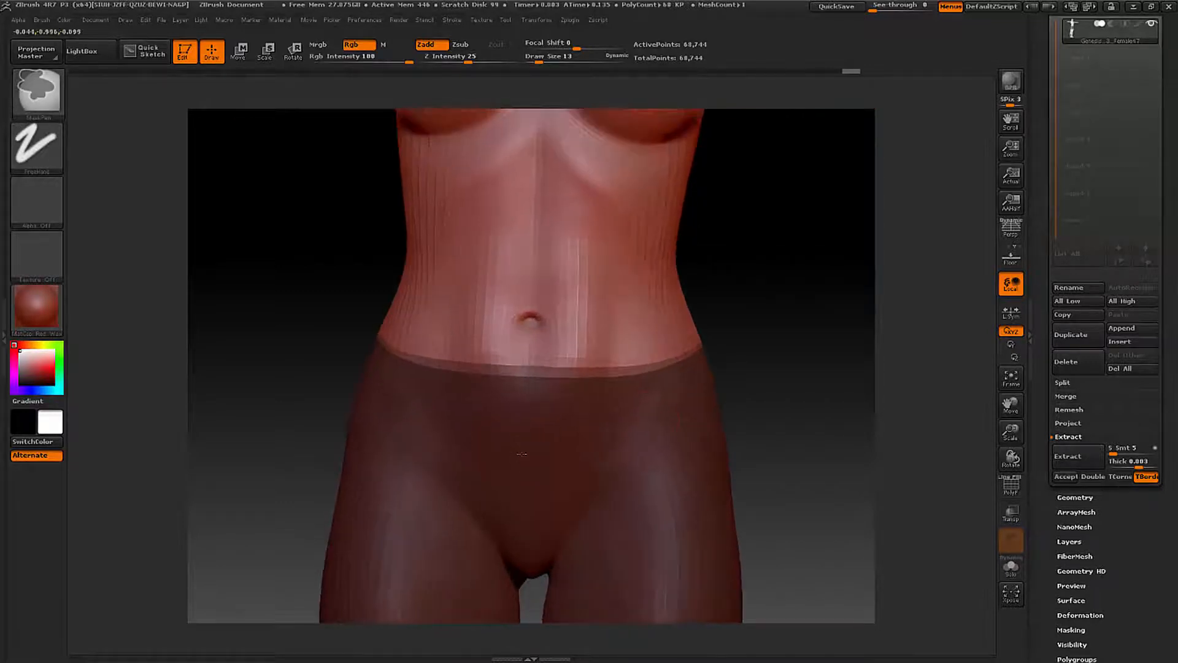
# - Preview the extraction at the front waistline and examine its edge against the mask
pyautogui.keyDown('shift'); pyautogui.moveTo(742, 400); pyautogui.dragTo(782, 379); pyautogui.keyUp('shift')
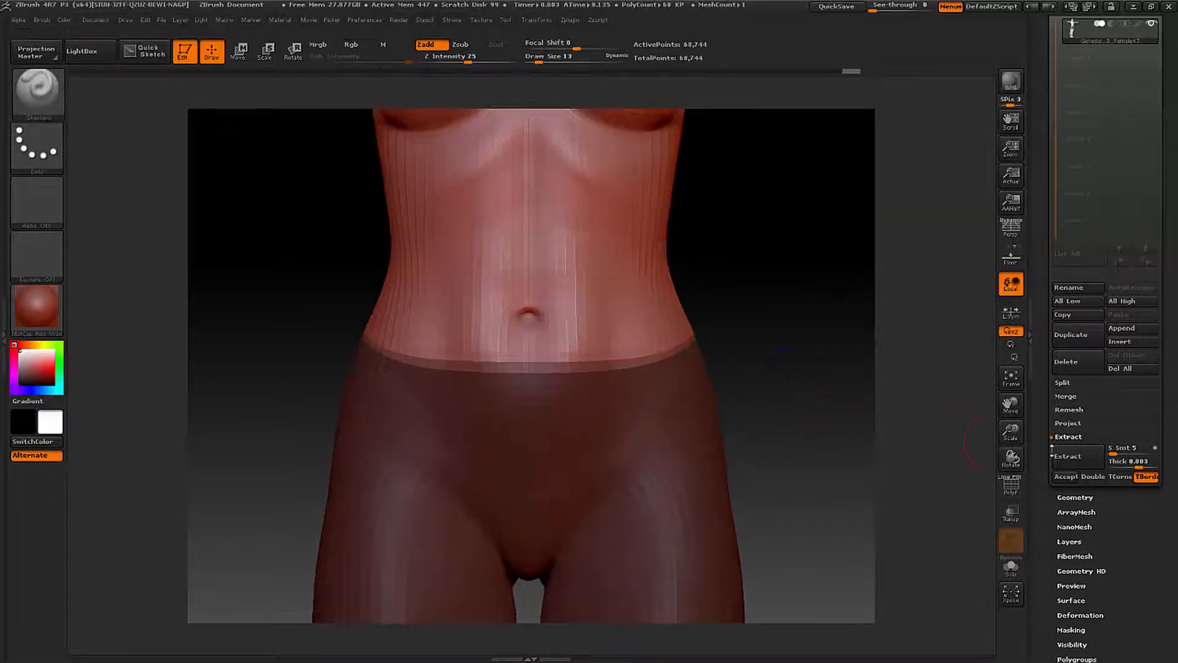
pyautogui.click(1056, 455)
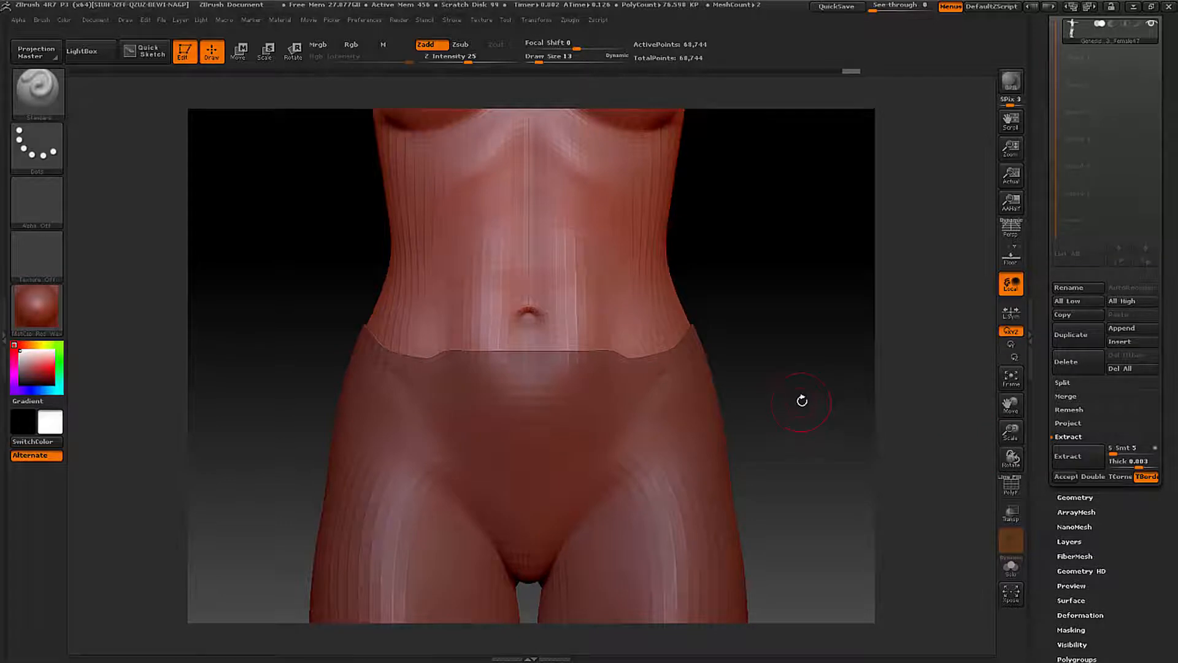
pyautogui.moveTo(802, 401); pyautogui.dragTo(793, 401)
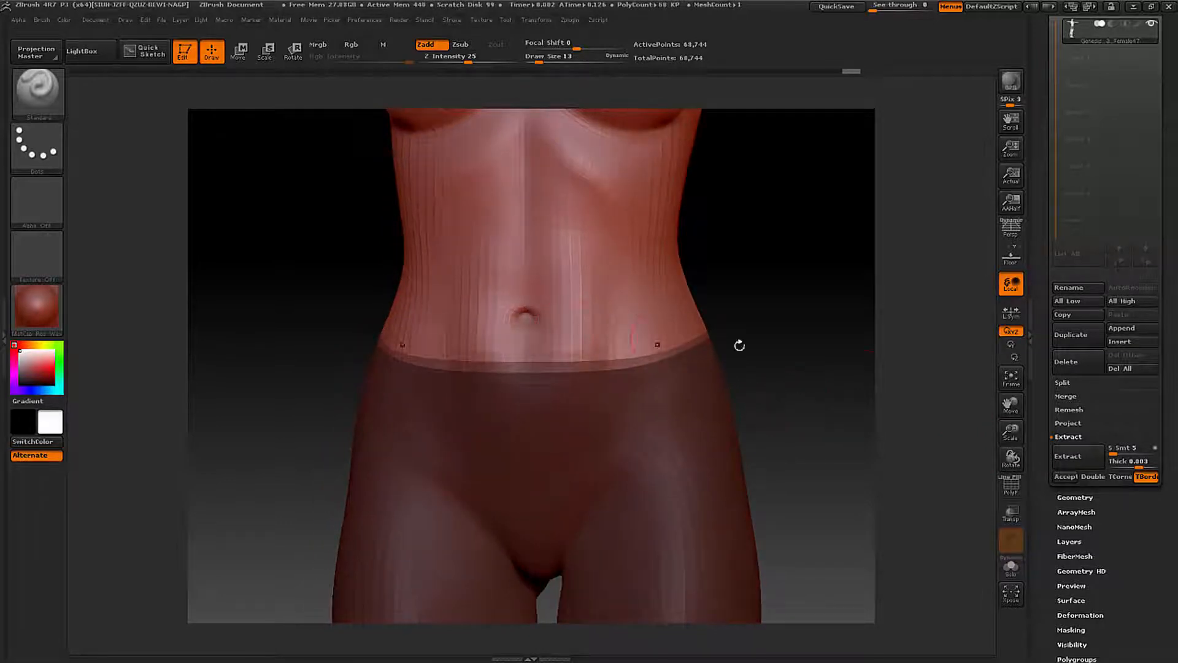
pyautogui.click(1072, 457)
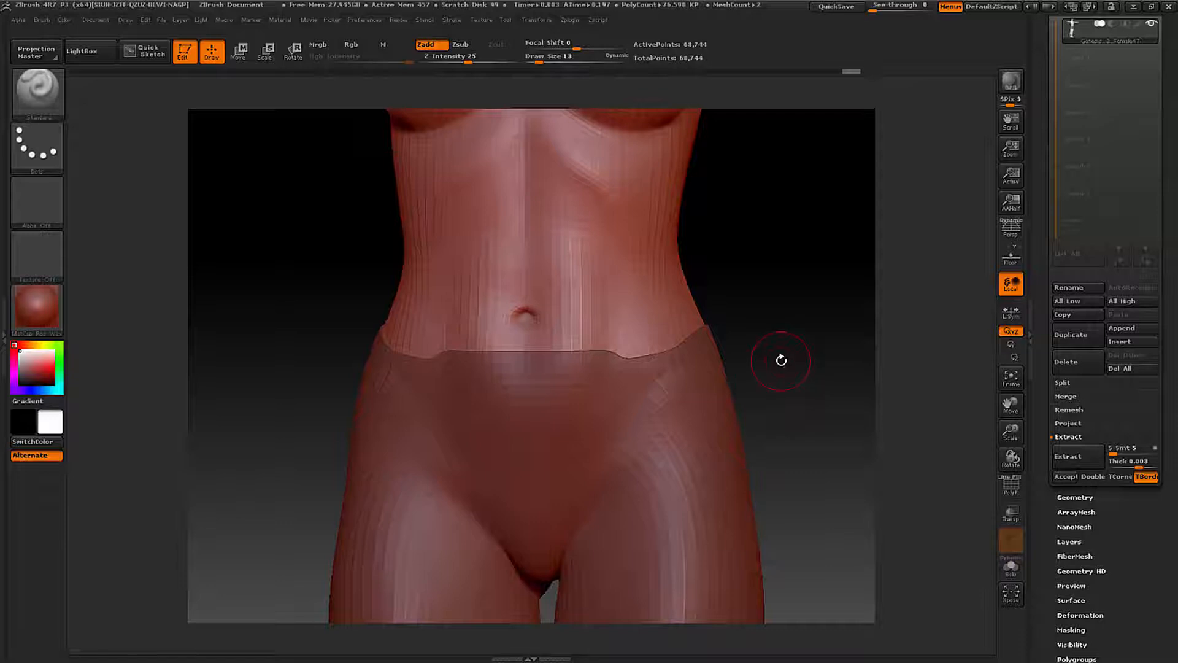
pyautogui.click(782, 361)
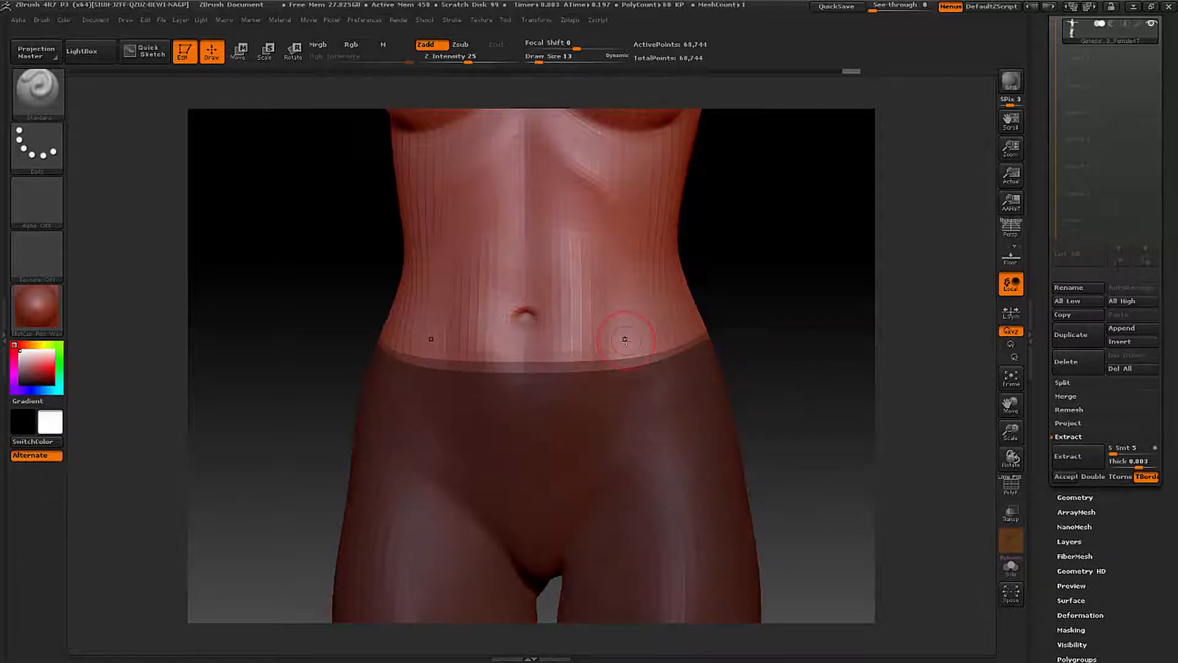
# - Even out the mask's waistline at the centre front below the navel and preview the extraction again
pyautogui.press('ctrl')
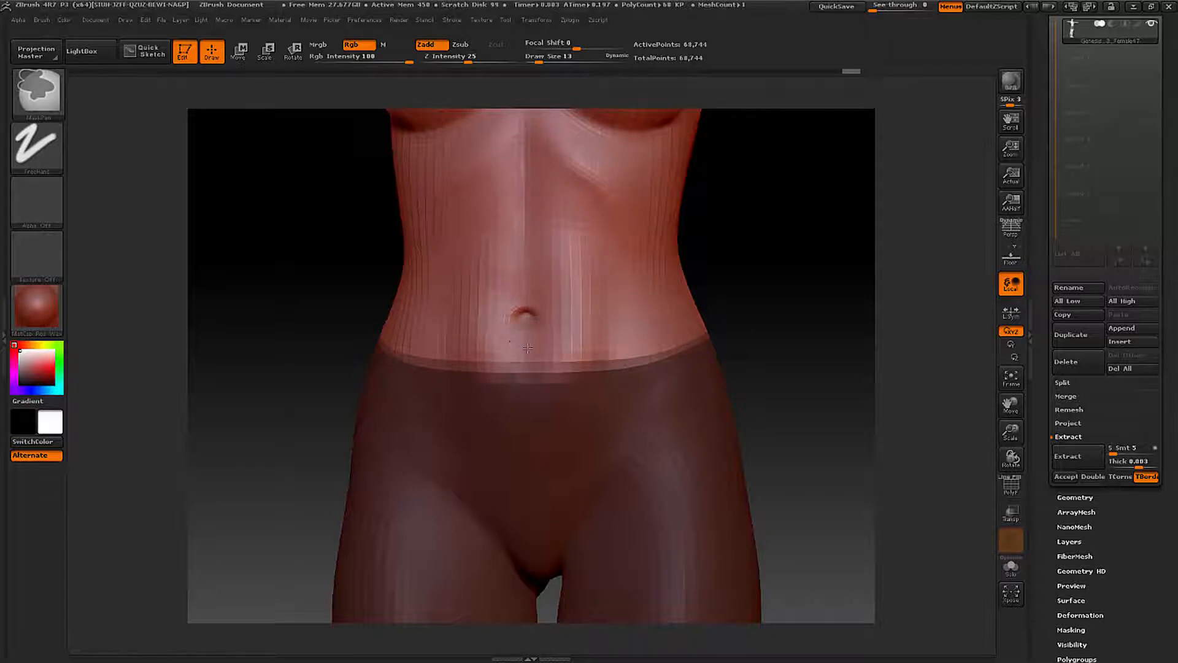
pyautogui.moveTo(538, 384)
pyautogui.keyDown('ctrl'); pyautogui.mouseDown()
pyautogui.moveTo(461, 380)
pyautogui.moveTo(455, 342)
pyautogui.moveTo(510, 347)
pyautogui.mouseUp(); pyautogui.keyUp('ctrl')
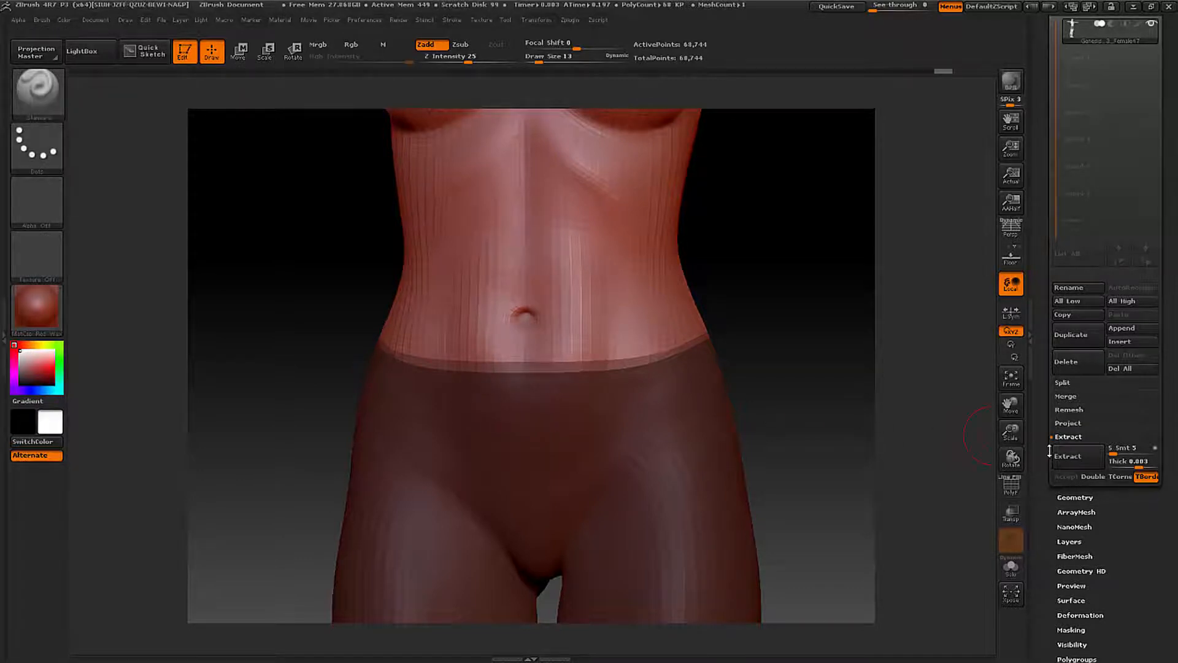
pyautogui.click(1069, 456)
# - Touch up the mask's waistline along the side of the hip and preview the extraction again
pyautogui.moveTo(827, 384); pyautogui.dragTo(798, 332)
pyautogui.press('shift')
pyautogui.rightClick(798, 331)
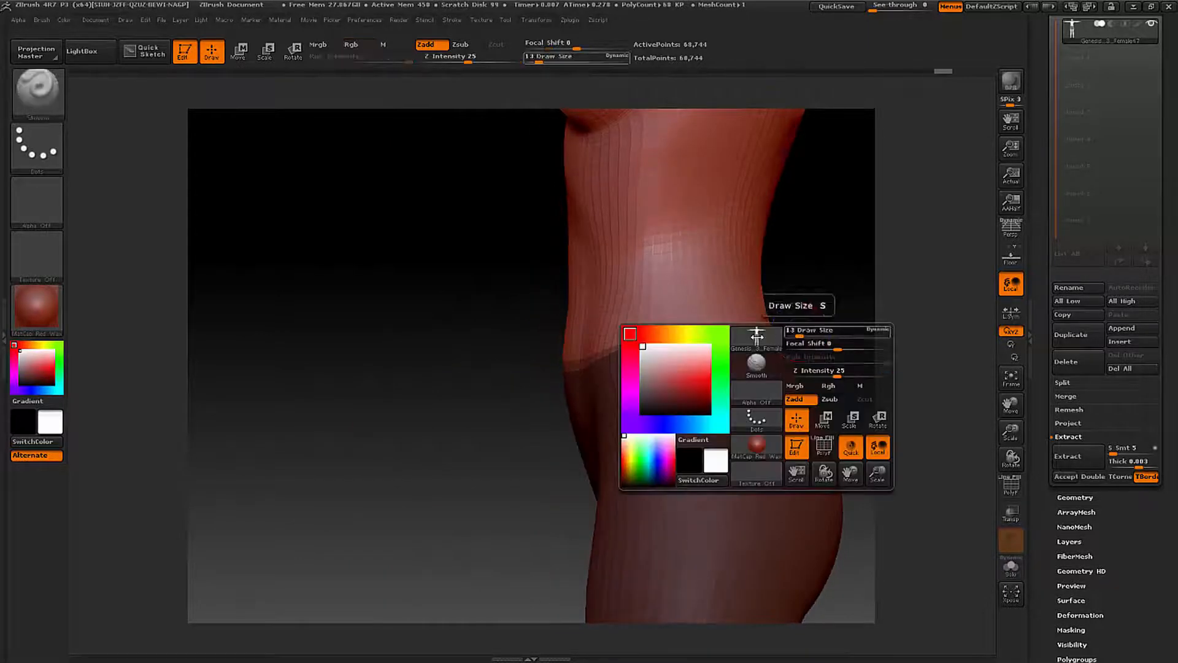
pyautogui.press('ctrl')
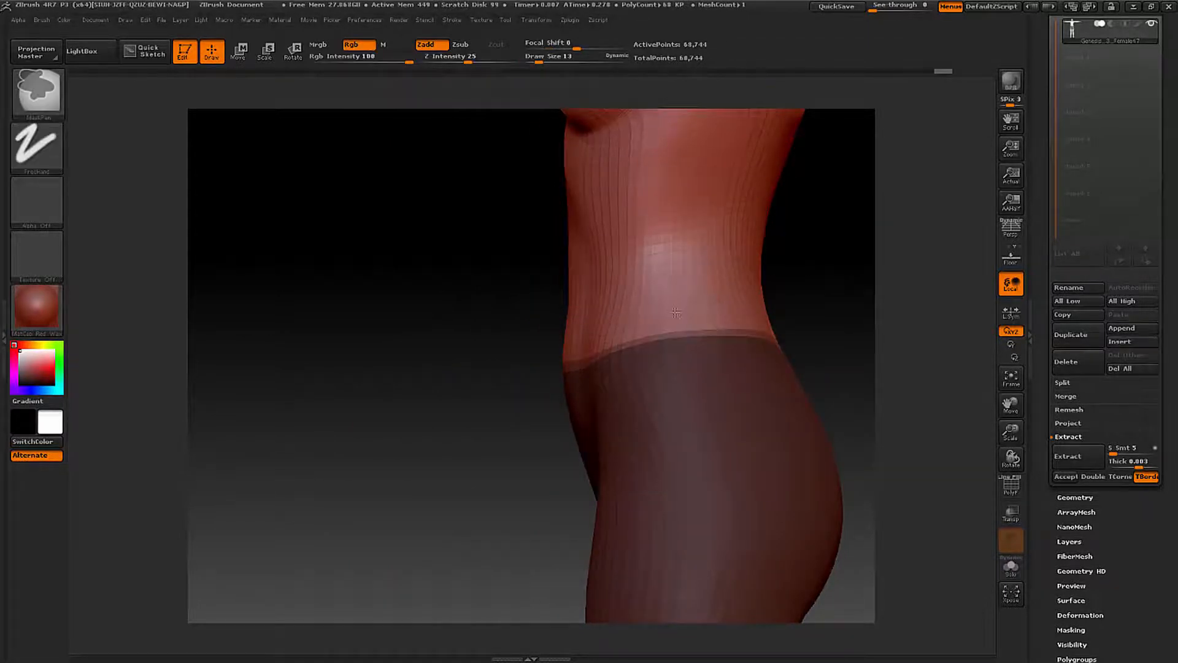
pyautogui.moveTo(676, 313)
pyautogui.keyDown('ctrl'); pyautogui.keyDown('alt'); pyautogui.mouseDown()
pyautogui.moveTo(690, 314)
pyautogui.moveTo(706, 354)
pyautogui.moveTo(684, 357)
pyautogui.moveTo(695, 307)
pyautogui.moveTo(678, 309)
pyautogui.mouseUp(); pyautogui.keyUp('alt'); pyautogui.keyUp('ctrl')
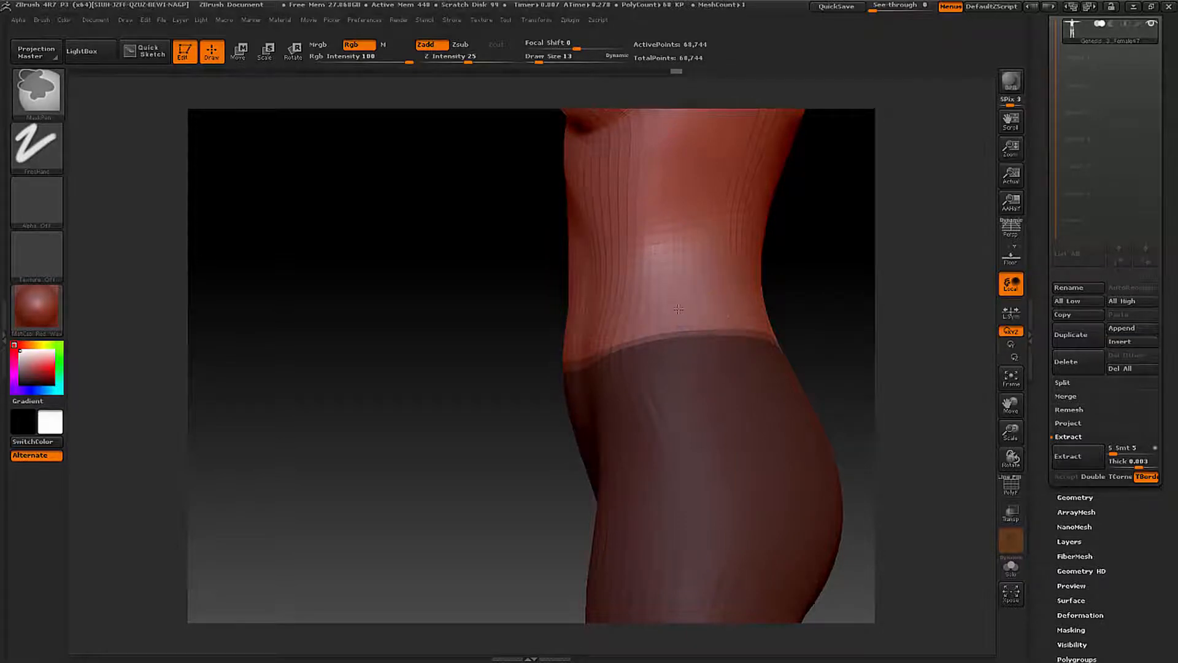
pyautogui.click(1068, 456)
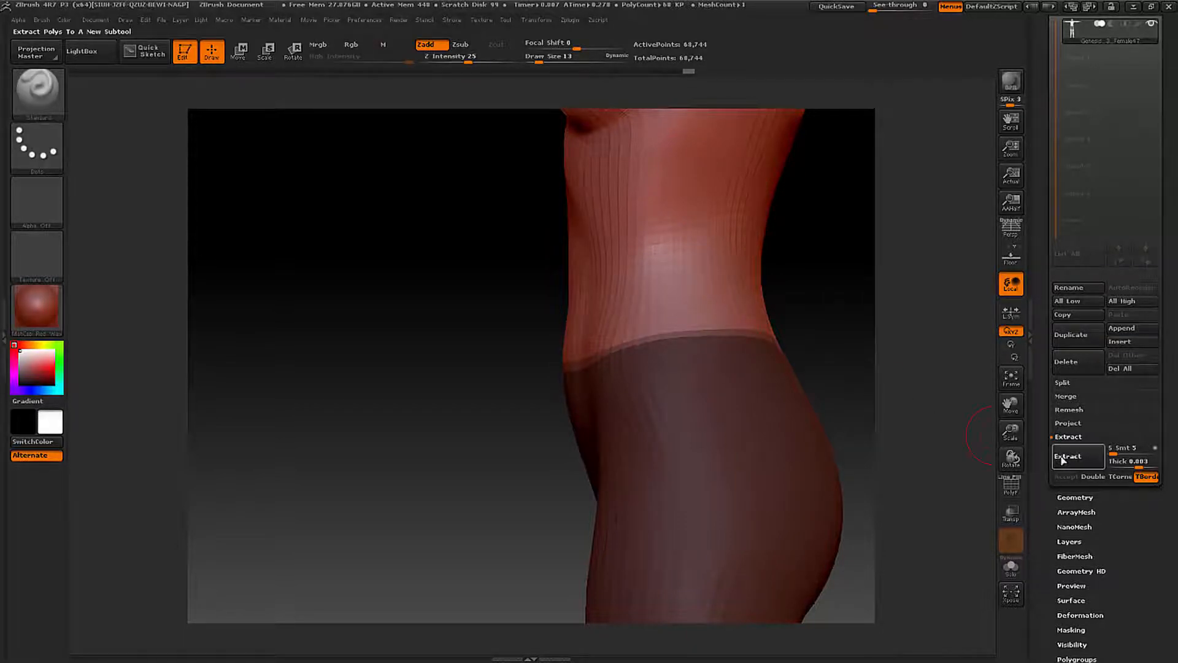
# - Rework the mask's waistline across the lower back, trimming the excess above it, between extraction previews
pyautogui.moveTo(815, 372); pyautogui.dragTo(768, 390)
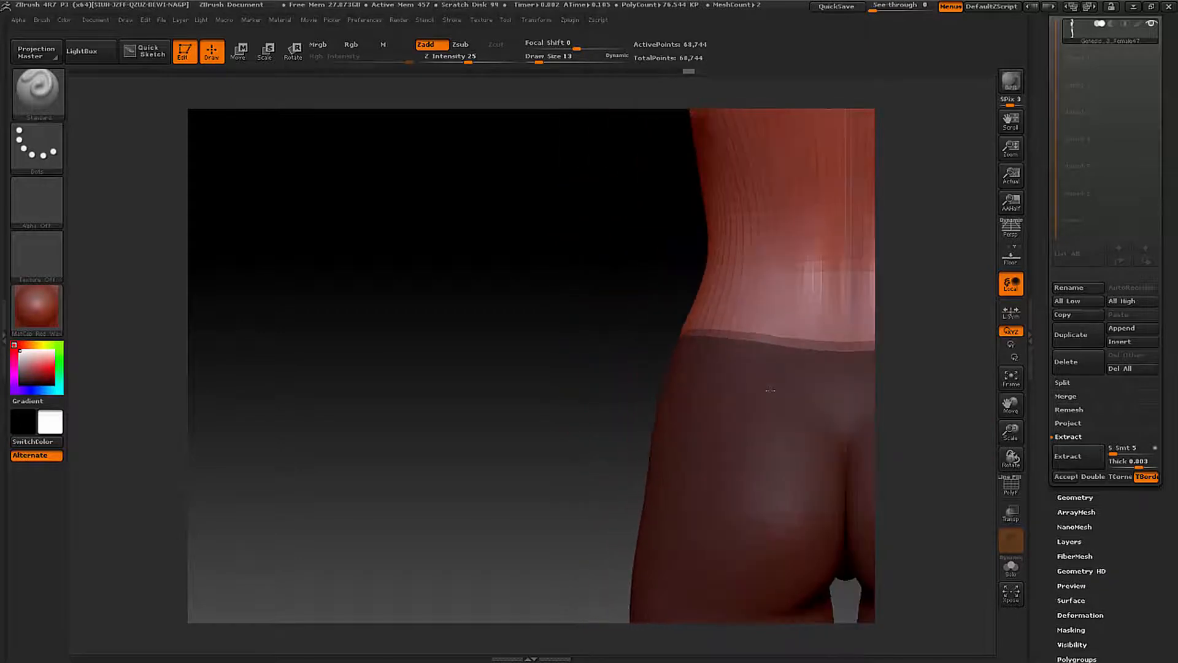
pyautogui.keyDown('alt'); pyautogui.moveTo(654, 345); pyautogui.dragTo(348, 351); pyautogui.keyUp('alt')
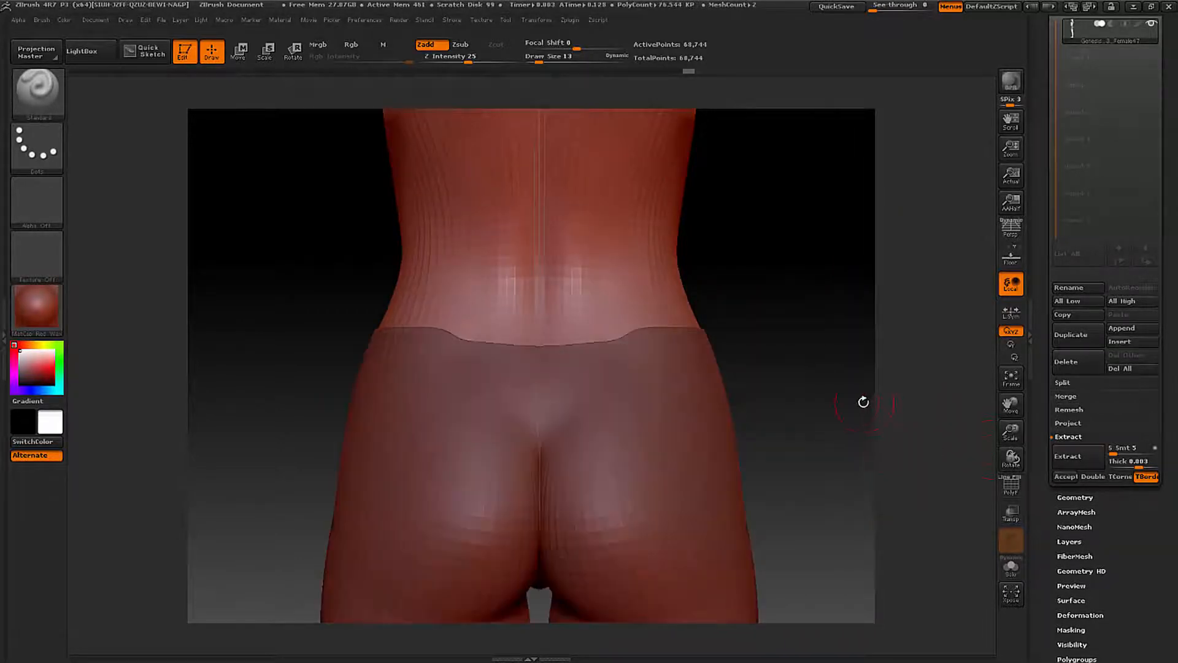
pyautogui.click(814, 403)
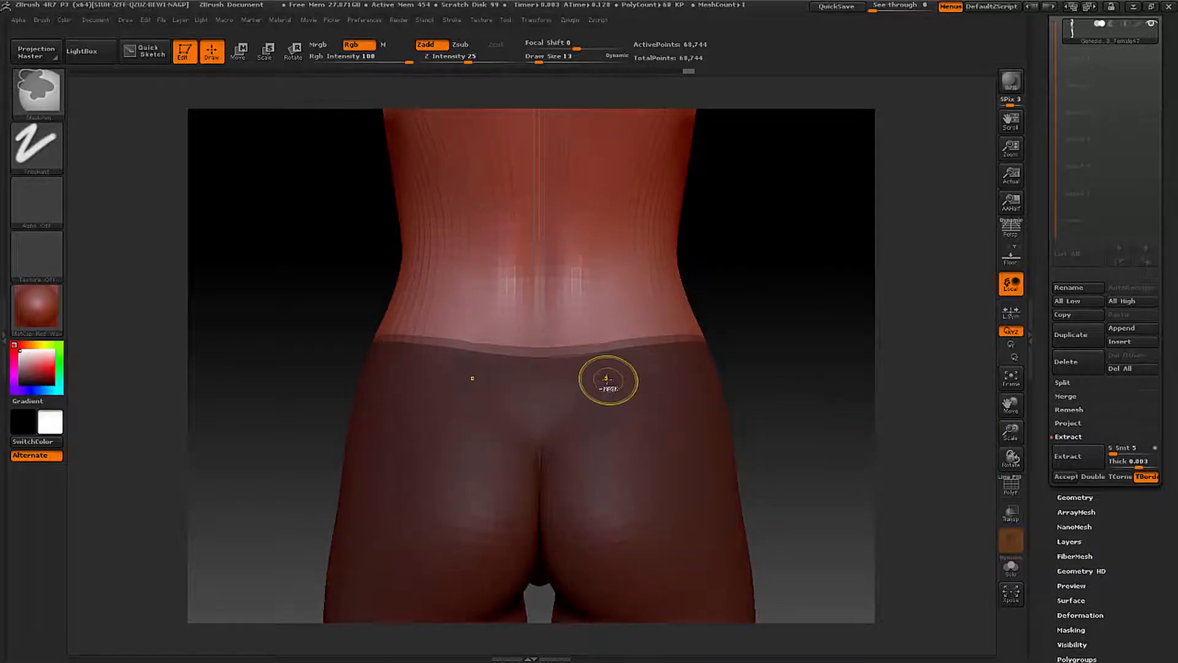
pyautogui.moveTo(598, 380)
pyautogui.keyDown('ctrl'); pyautogui.mouseDown()
pyautogui.moveTo(540, 368)
pyautogui.moveTo(602, 362)
pyautogui.mouseUp(); pyautogui.keyUp('ctrl')
pyautogui.keyDown('ctrl'); pyautogui.click(599, 313); pyautogui.keyUp('ctrl')
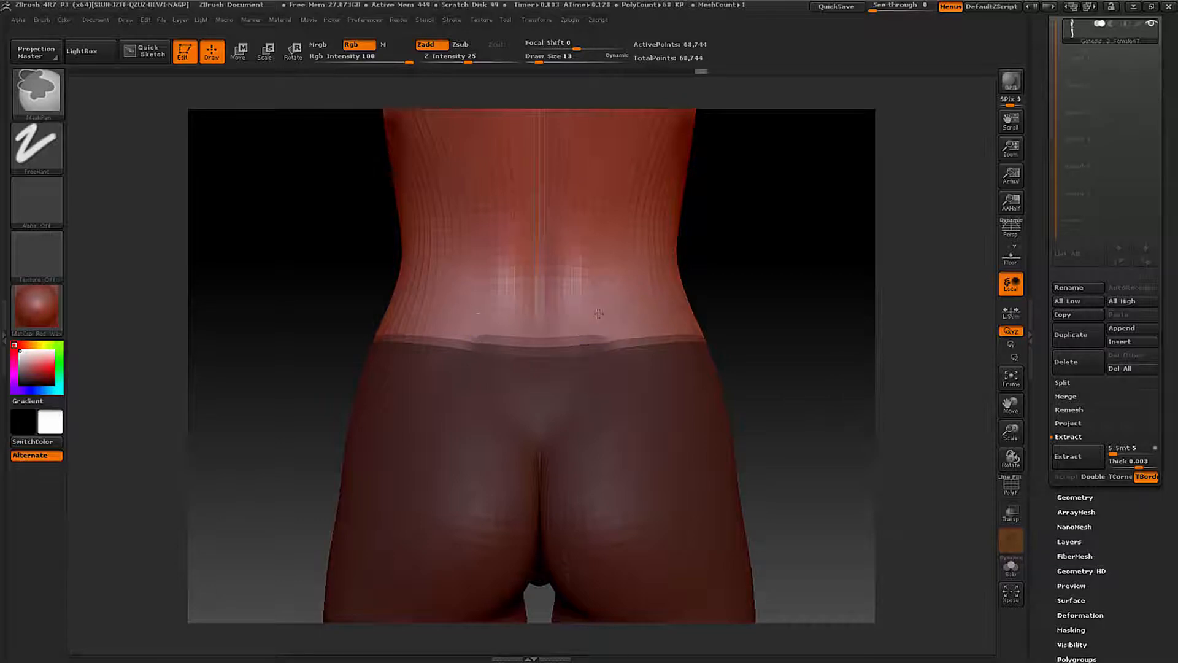
pyautogui.keyDown('ctrl'); pyautogui.click(591, 324); pyautogui.keyUp('ctrl')
pyautogui.keyDown('ctrl'); pyautogui.click(579, 324); pyautogui.keyUp('ctrl')
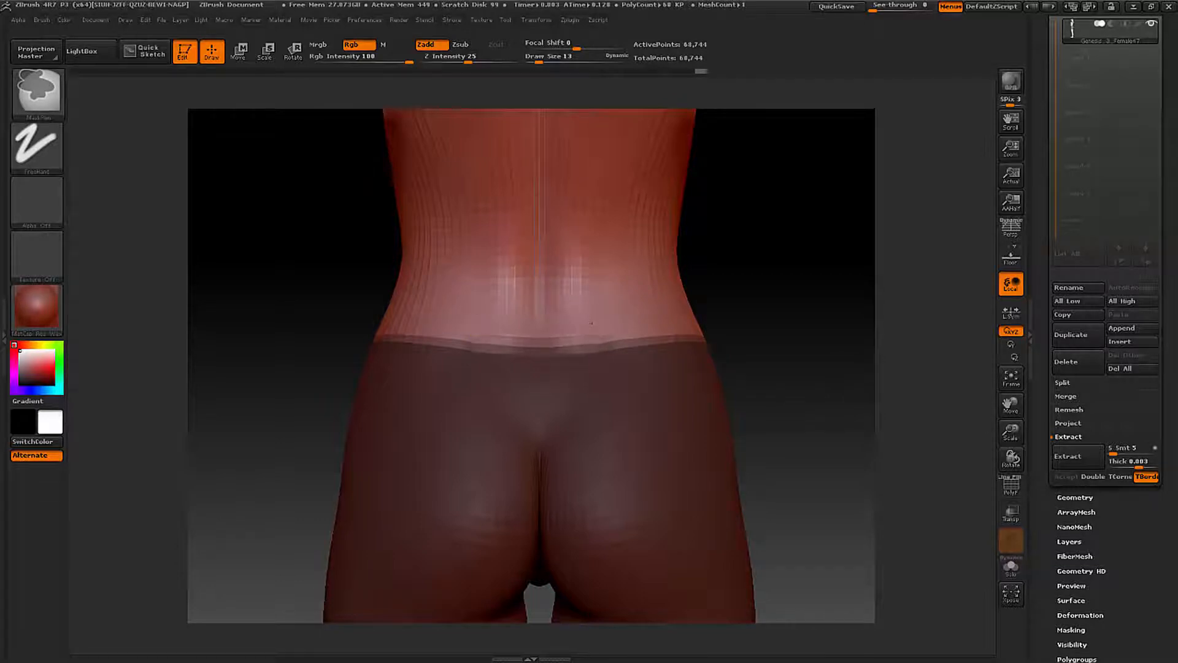
pyautogui.keyDown('ctrl'); pyautogui.click(543, 327); pyautogui.keyUp('ctrl')
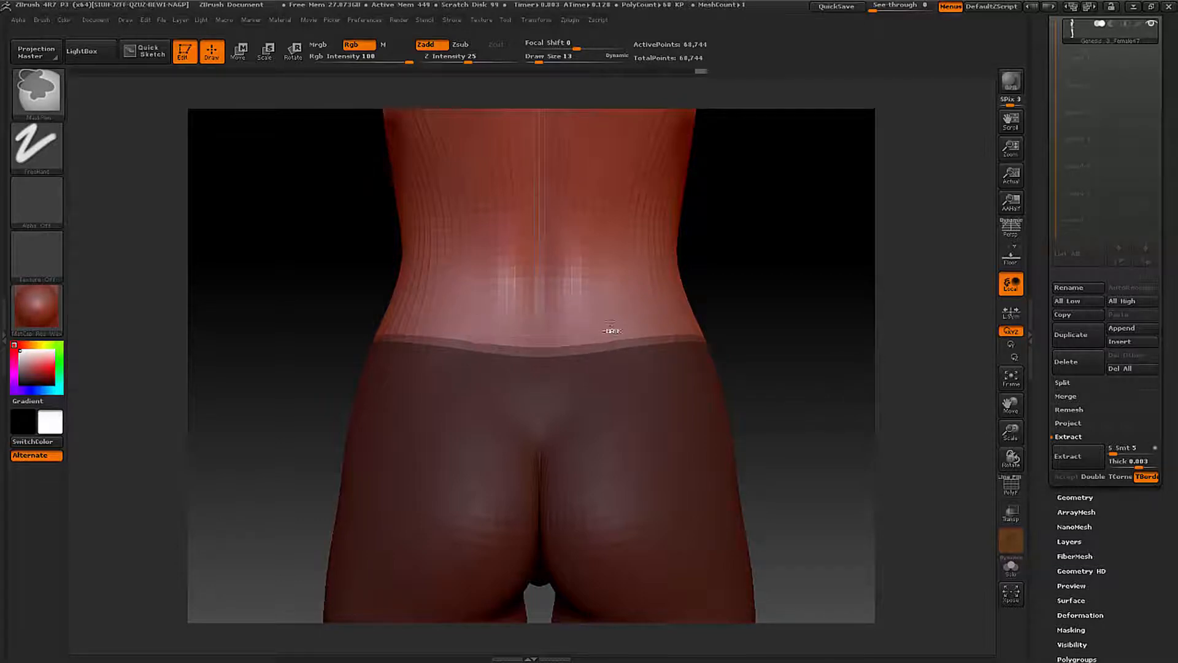
pyautogui.click(1070, 456)
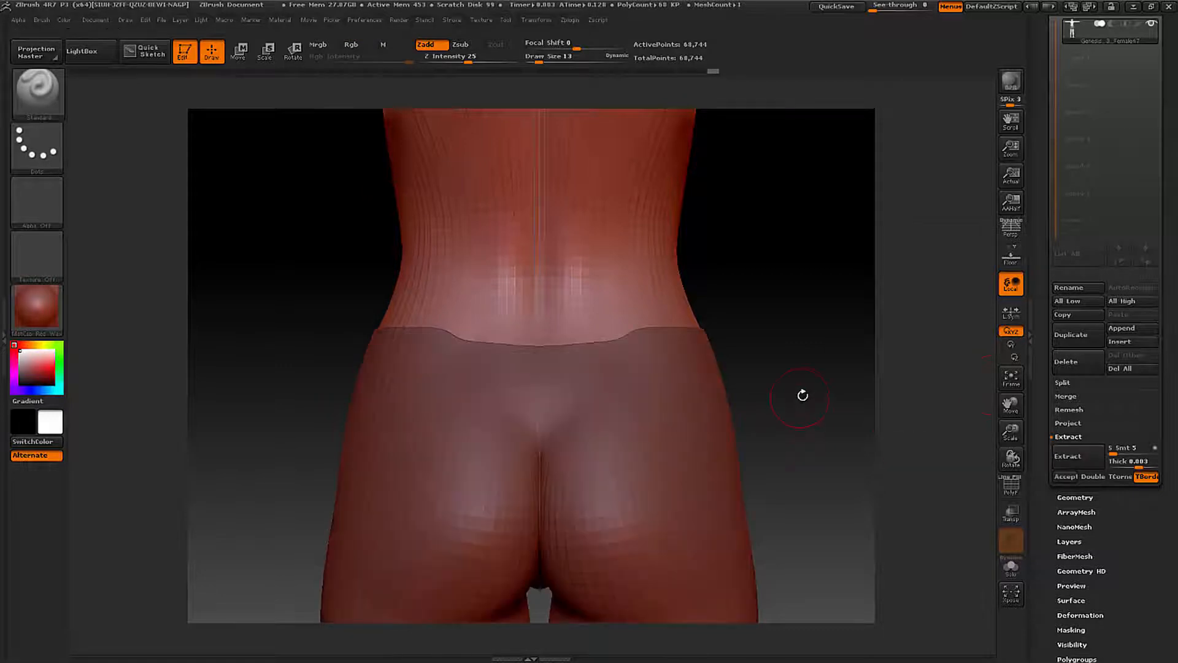
pyautogui.click(801, 390)
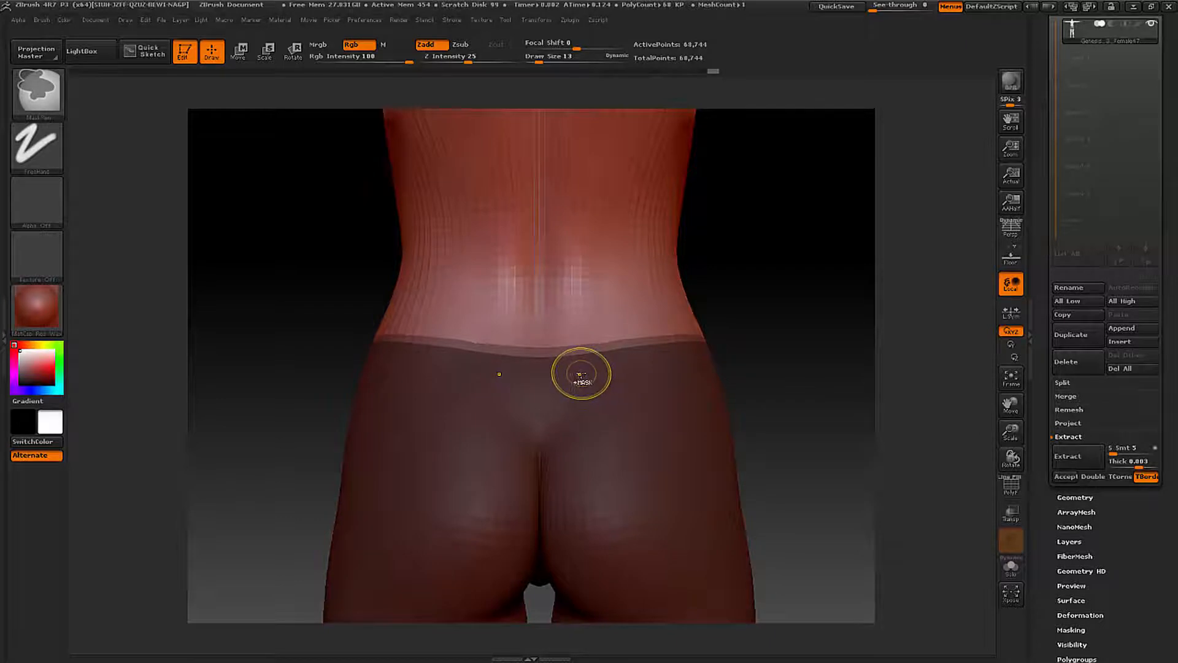
# - Touch up the mask at the middle of the back waistline and check it with another extraction preview
pyautogui.moveTo(549, 372)
pyautogui.keyDown('ctrl'); pyautogui.mouseDown()
pyautogui.moveTo(522, 367)
pyautogui.moveTo(531, 328)
pyautogui.mouseUp(); pyautogui.keyUp('ctrl')
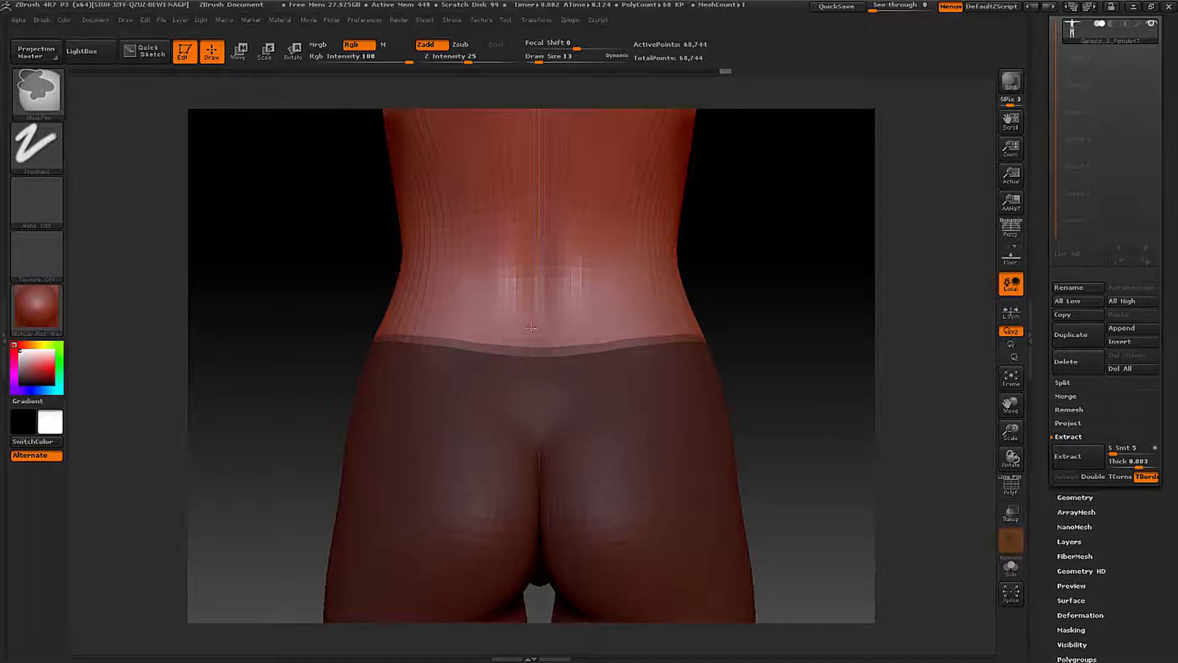
pyautogui.click(1069, 456)
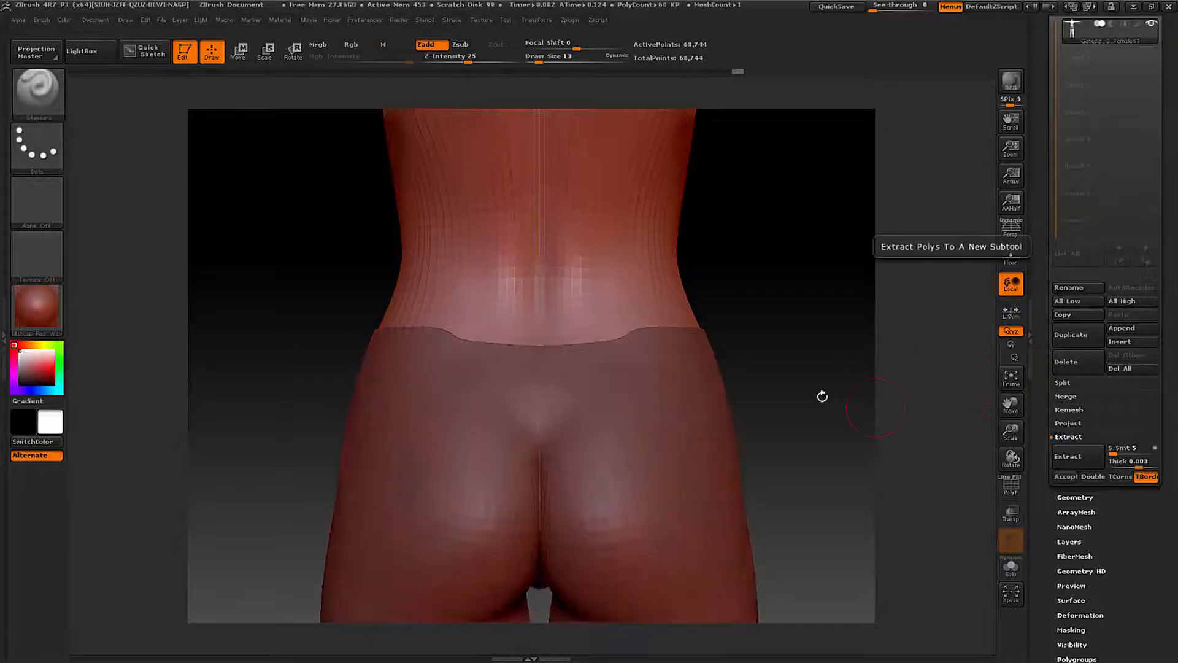
pyautogui.moveTo(794, 379); pyautogui.dragTo(645, 374)
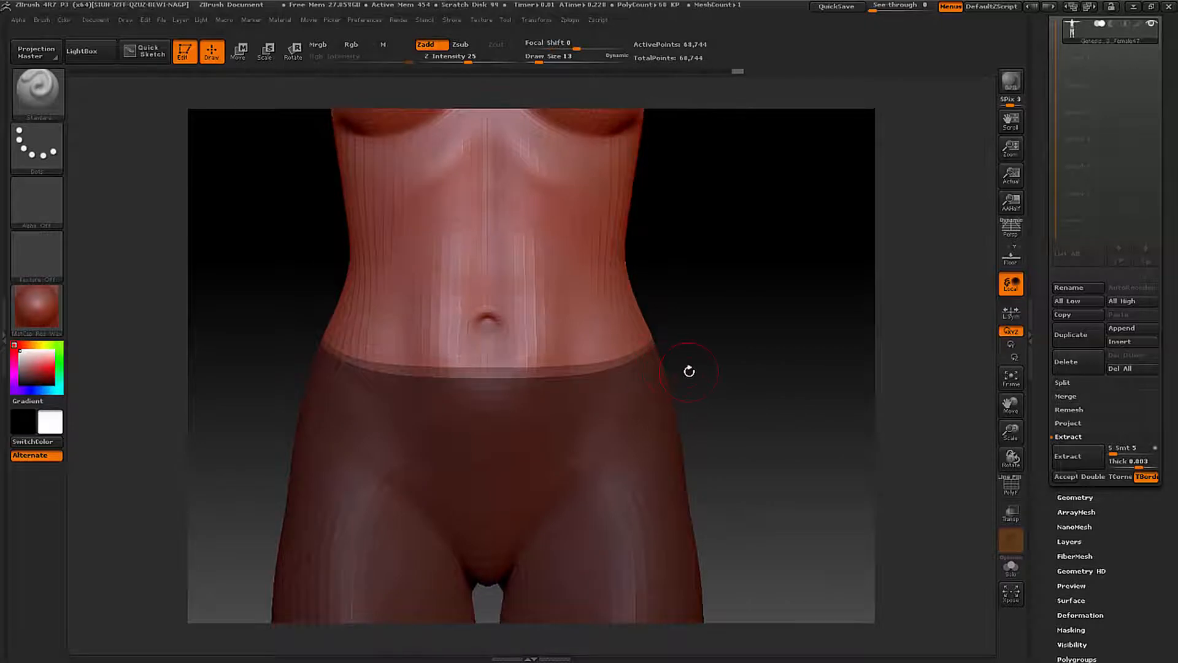
# - Preview the extraction repeatedly and examine the shorts' waistline and leg hems from the front and back
pyautogui.click(1079, 459)
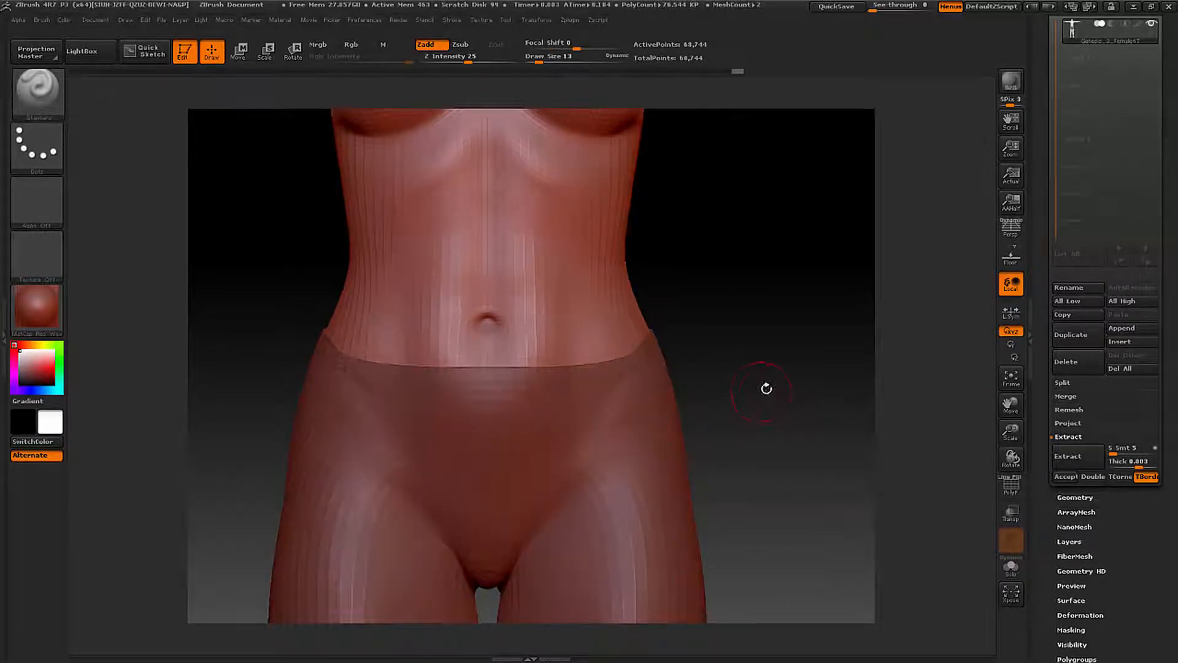
pyautogui.moveTo(780, 385); pyautogui.dragTo(800, 371)
pyautogui.moveTo(800, 370)
pyautogui.keyDown('ctrl'); pyautogui.mouseDown(button='right')
pyautogui.moveTo(663, 389)
pyautogui.moveTo(683, 394)
pyautogui.mouseUp(button='right'); pyautogui.keyUp('ctrl')
pyautogui.keyDown('alt'); pyautogui.moveTo(686, 395); pyautogui.dragTo(732, 354); pyautogui.keyUp('alt')
pyautogui.click(1067, 476)
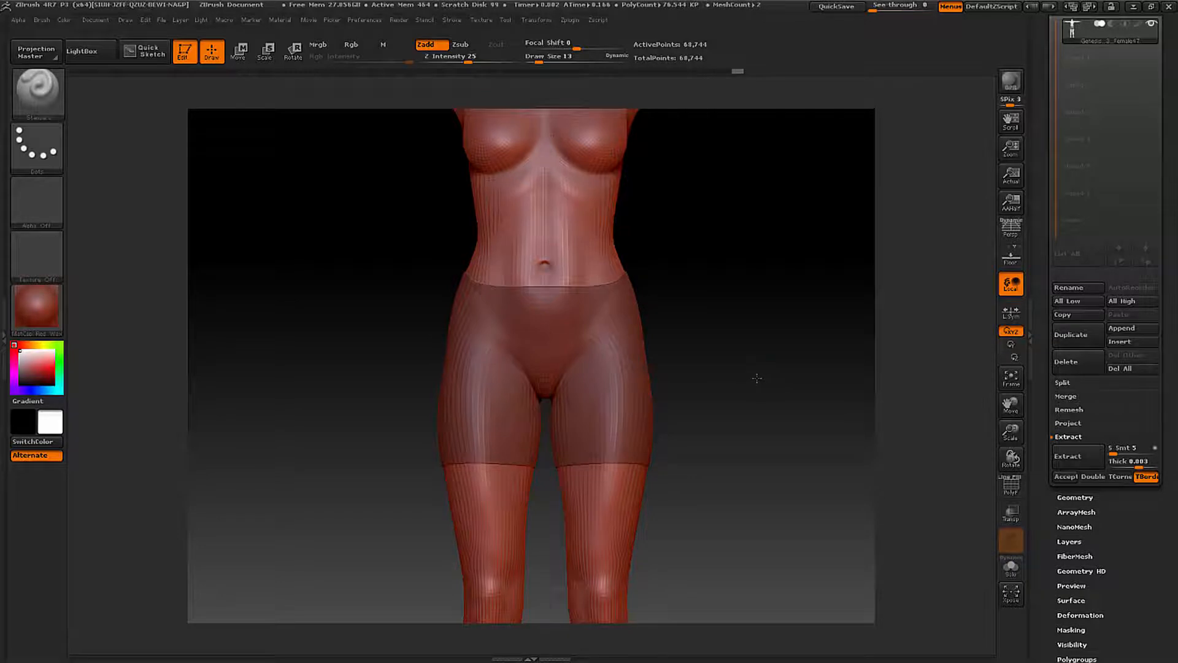
pyautogui.moveTo(757, 378); pyautogui.dragTo(687, 389)
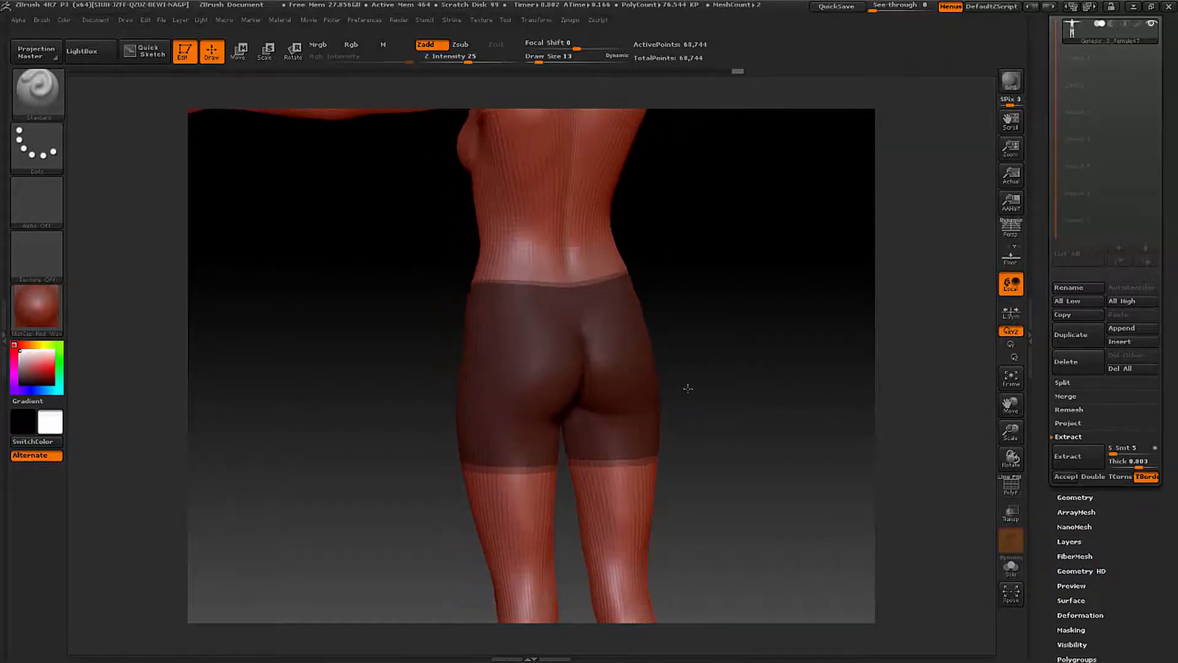
pyautogui.click(1070, 459)
pyautogui.moveTo(756, 402)
pyautogui.mouseDown()
pyautogui.moveTo(745, 403)
pyautogui.moveTo(931, 394)
pyautogui.moveTo(766, 387)
pyautogui.mouseUp()
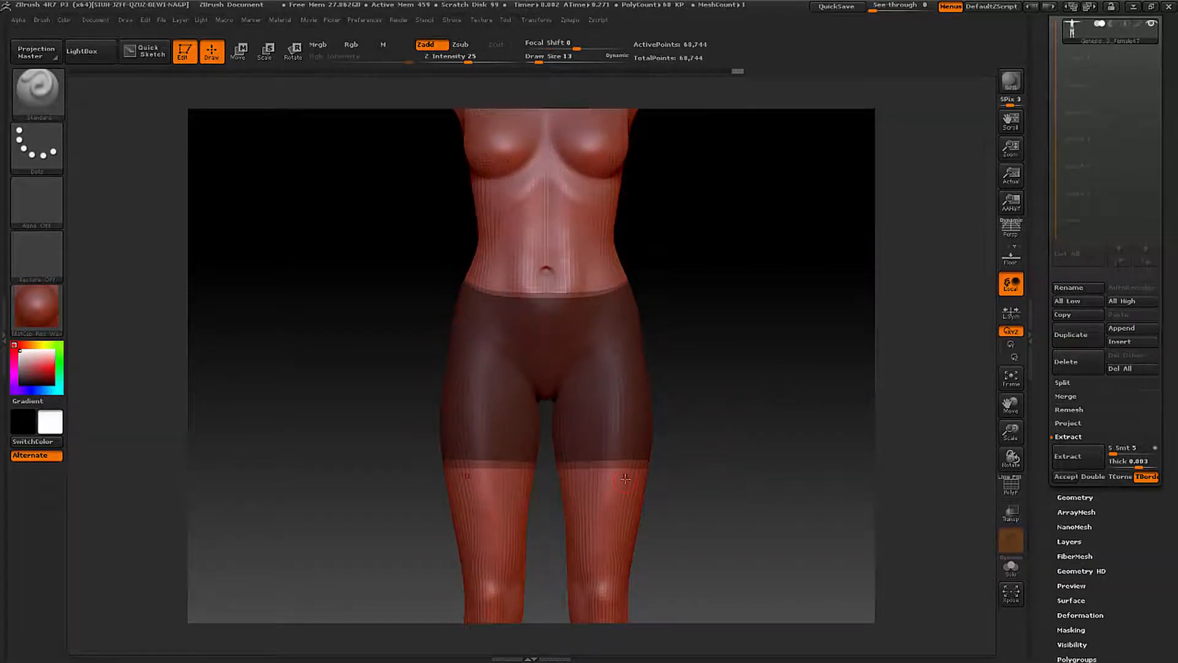
# - Raise the polish amount for grouped polygons and turn the masked shorts area into its own polygroup with Group Masked
pyautogui.scroll(-5, 1148, 560)
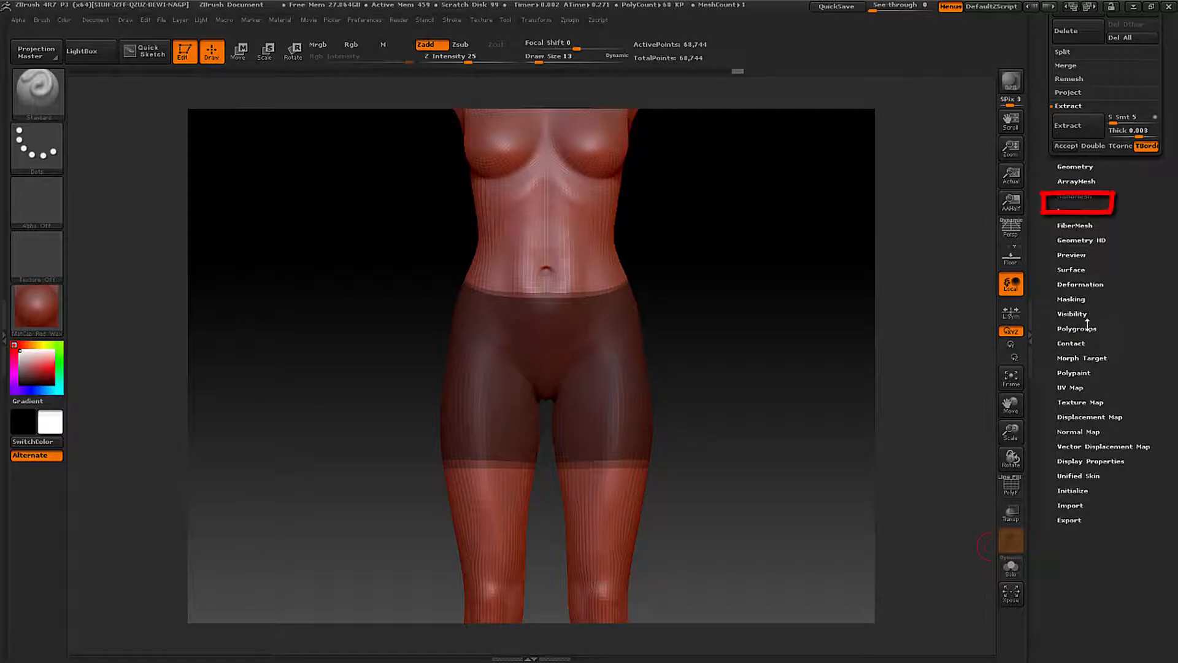
pyautogui.click(1077, 329)
pyautogui.scroll(4, 1162, 328)
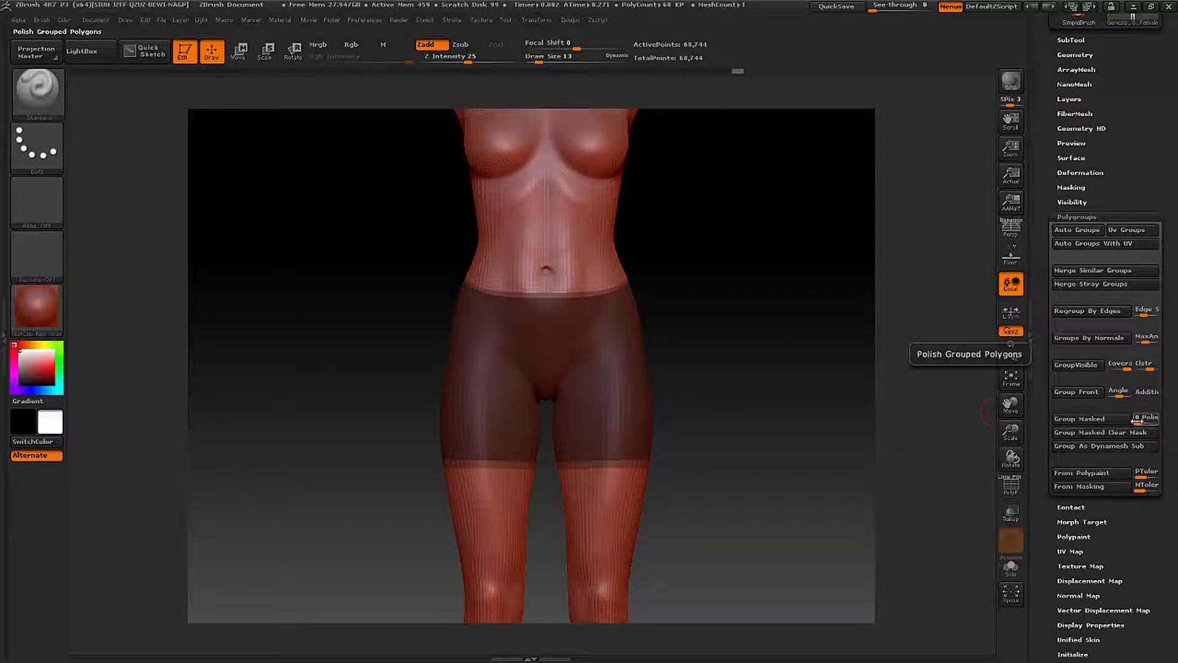
pyautogui.moveTo(1139, 421); pyautogui.dragTo(1152, 420)
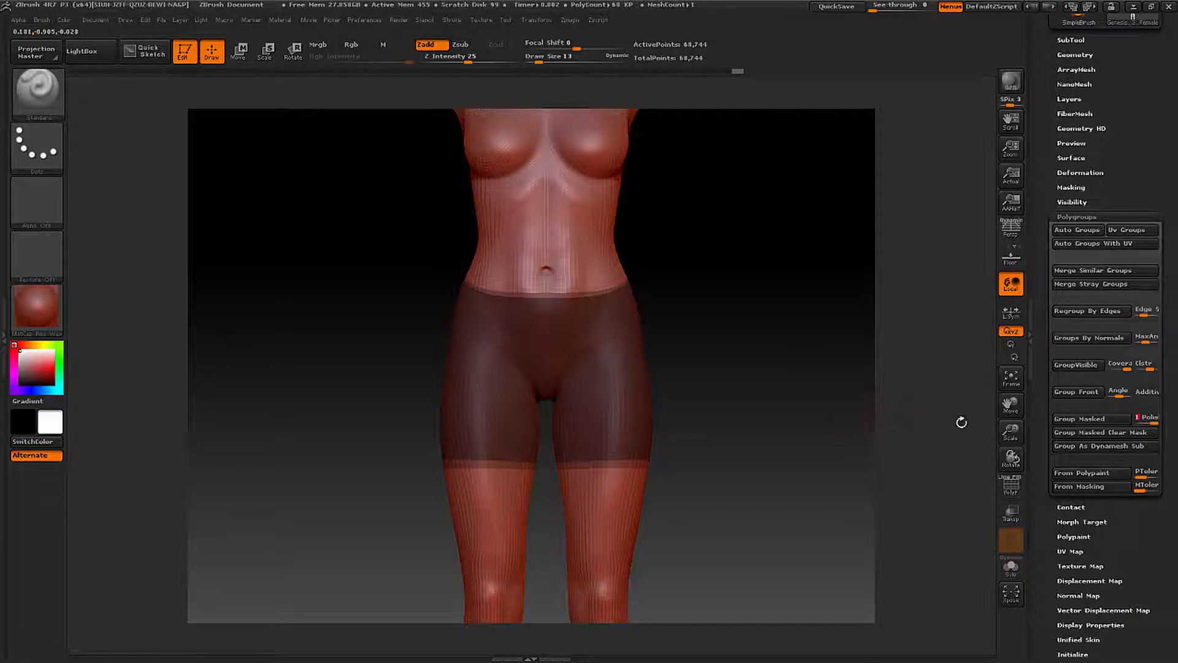
pyautogui.click(1084, 423)
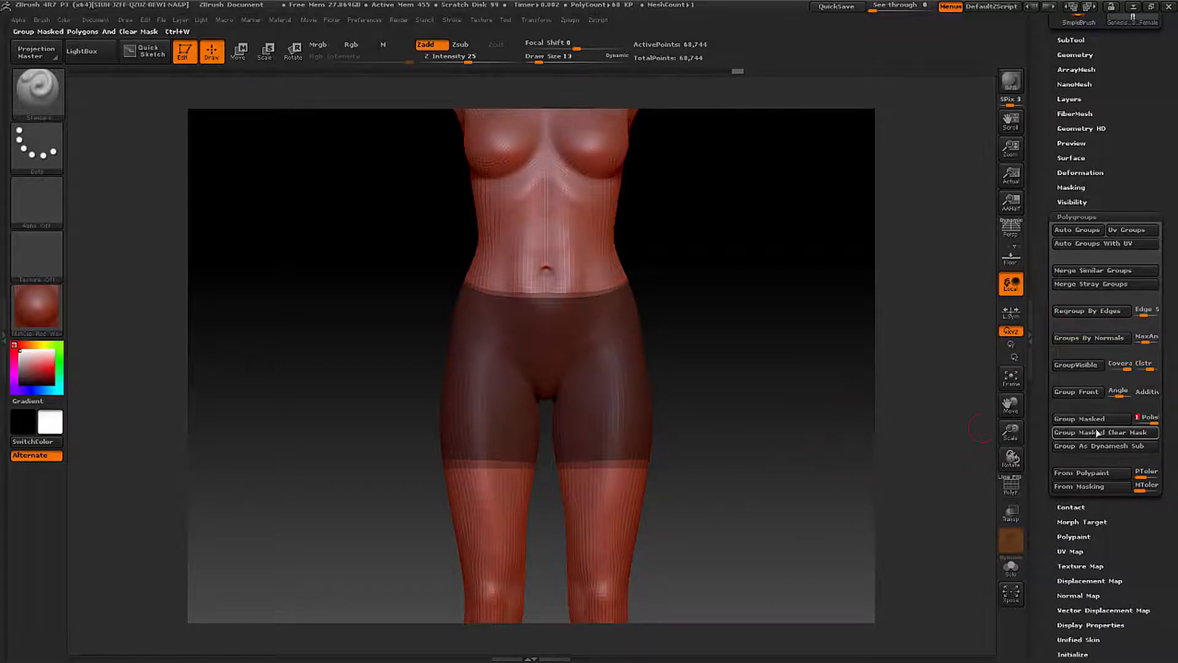
pyautogui.click(1080, 418)
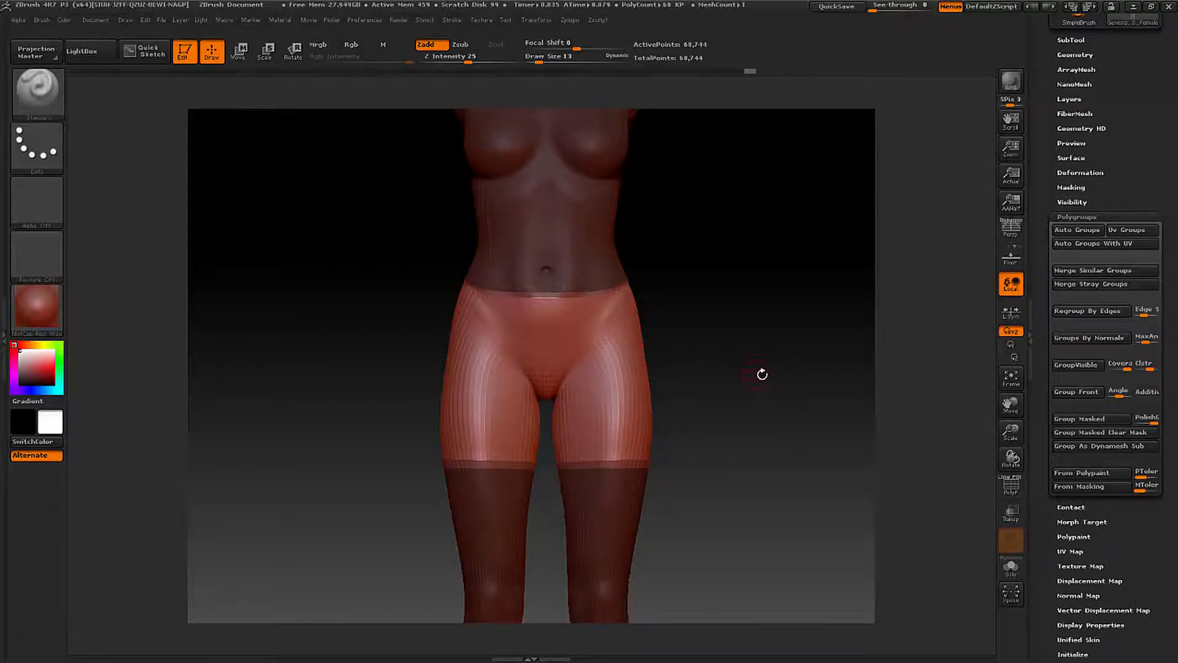
# - Isolate the shorts polygroup on the hips and thighs, hiding the rest of the figure
pyautogui.moveTo(775, 375)
pyautogui.mouseDown()
pyautogui.moveTo(757, 375)
pyautogui.moveTo(775, 381)
pyautogui.mouseUp()
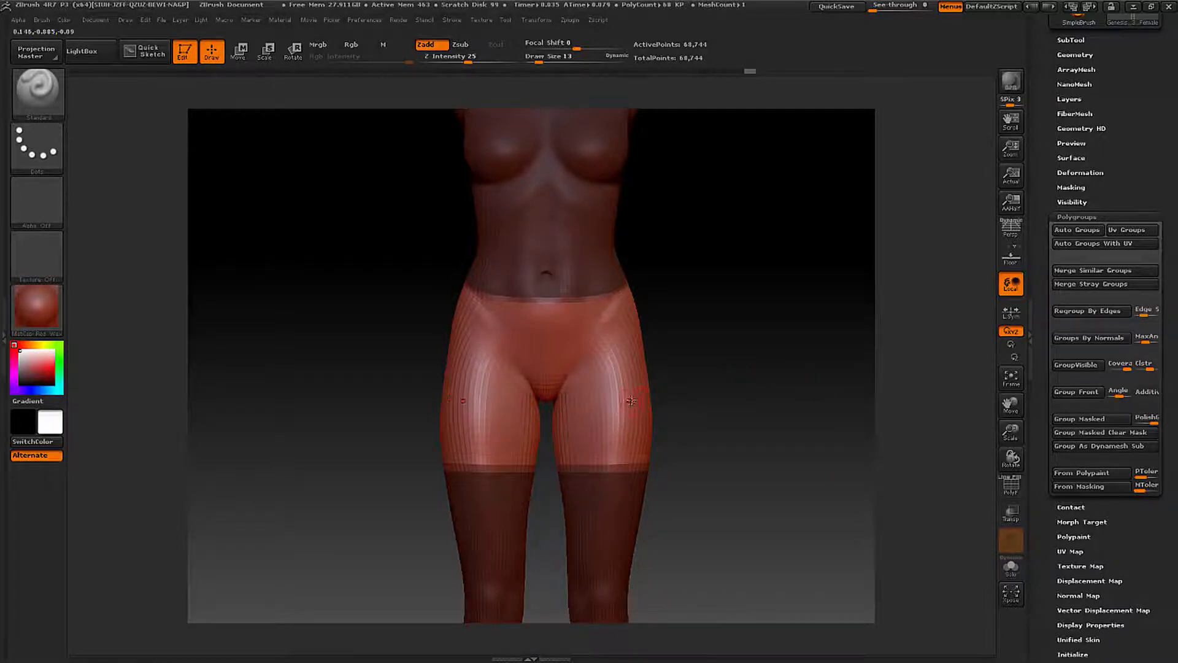
pyautogui.press('ctrl')
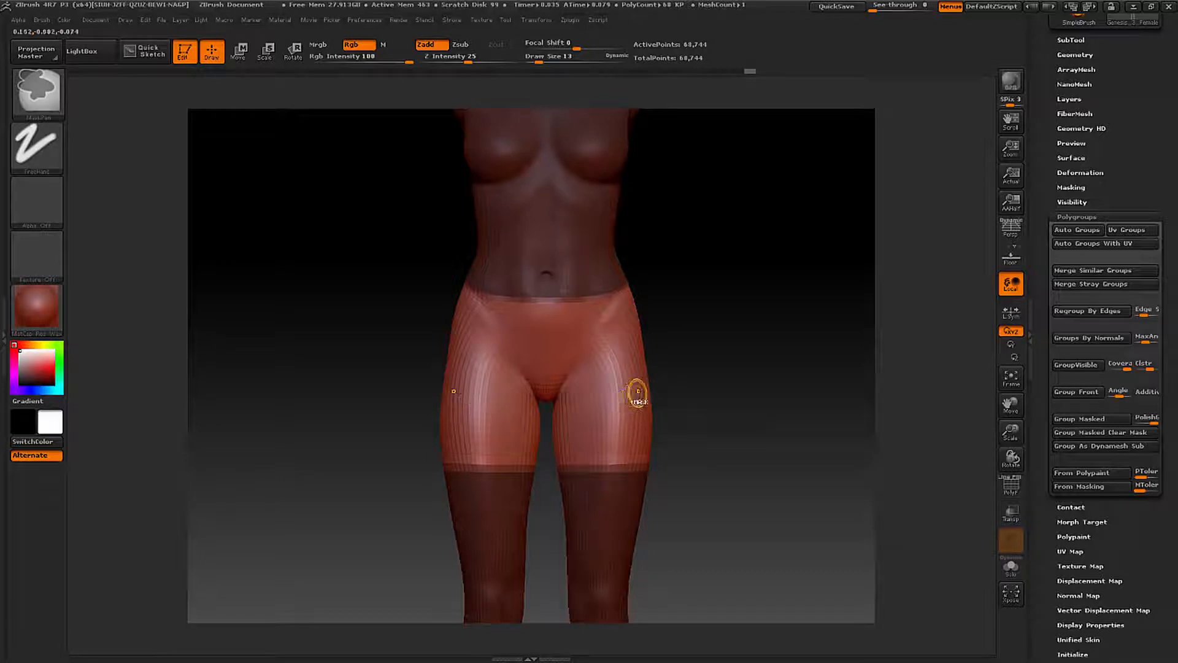
pyautogui.hotkey('ctrl', 'shift')
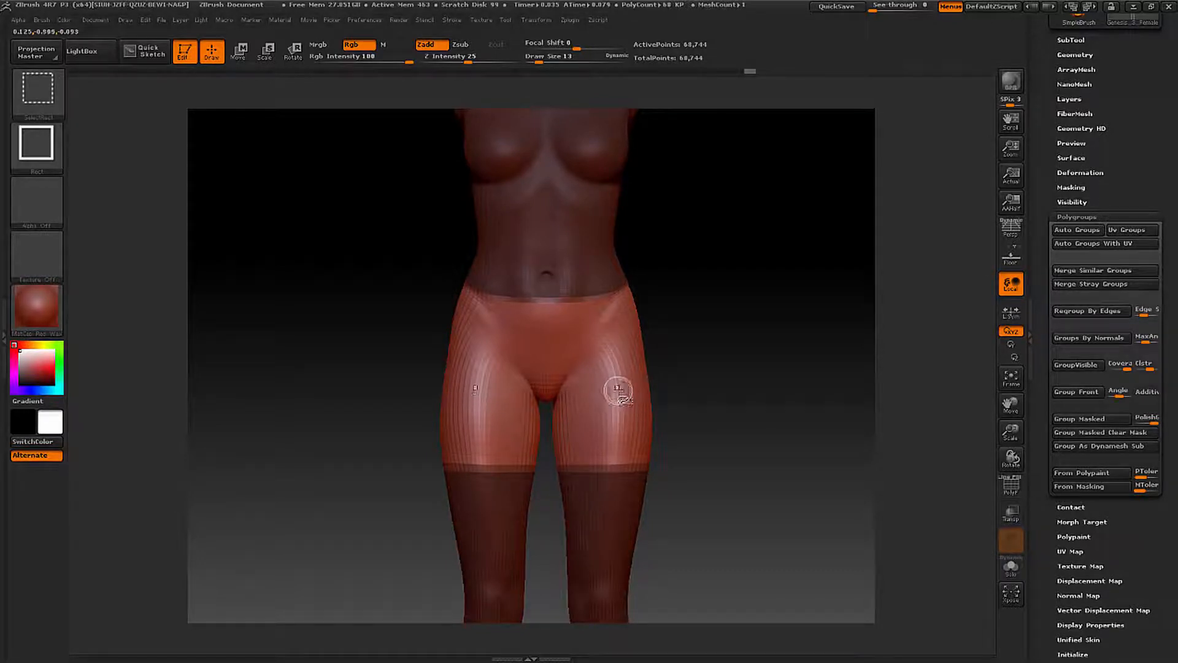
pyautogui.keyDown('ctrl'); pyautogui.keyDown('shift'); pyautogui.click(618, 390); pyautogui.keyUp('shift'); pyautogui.keyUp('ctrl')
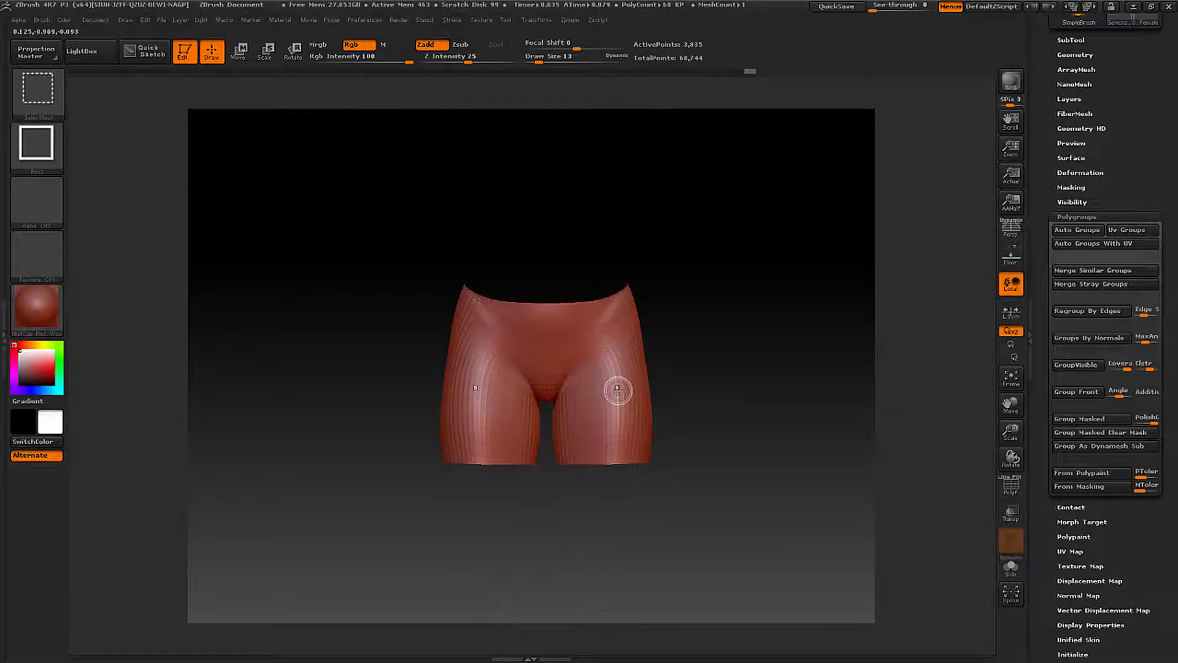
# - Enable Append for Panel Loops in the EdgeLoop geometry settings of the isolated shorts area
pyautogui.moveTo(732, 403)
pyautogui.mouseDown()
pyautogui.moveTo(672, 416)
pyautogui.moveTo(717, 417)
pyautogui.moveTo(722, 402)
pyautogui.mouseUp()
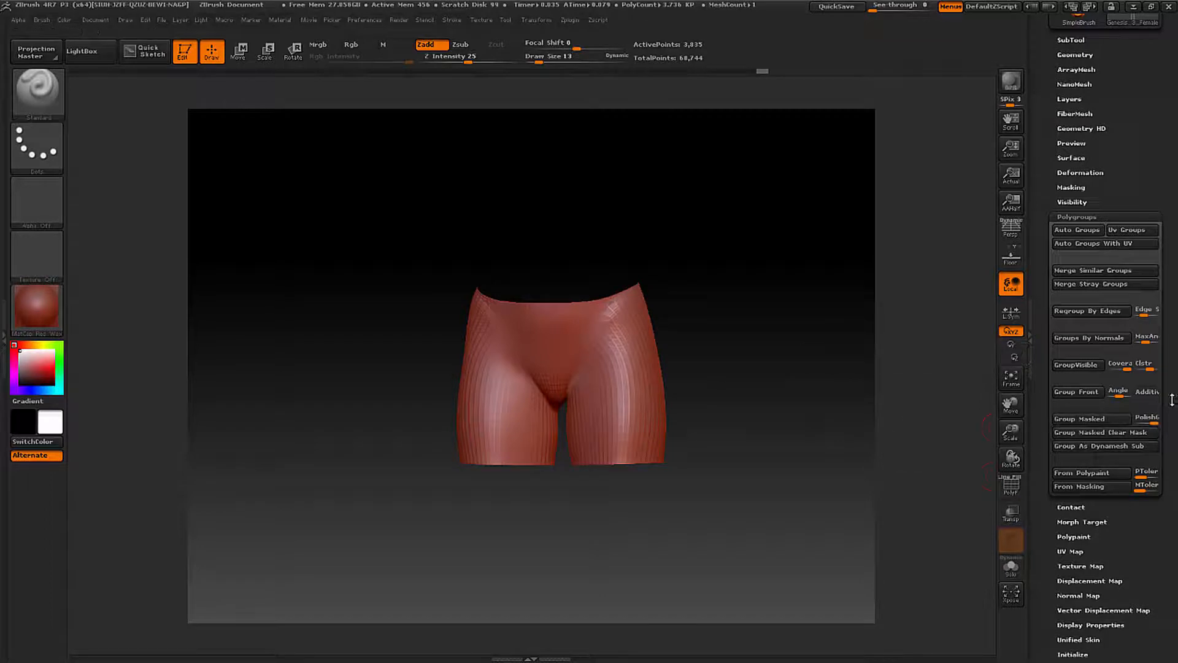
pyautogui.moveTo(1174, 382); pyautogui.dragTo(1173, 492)
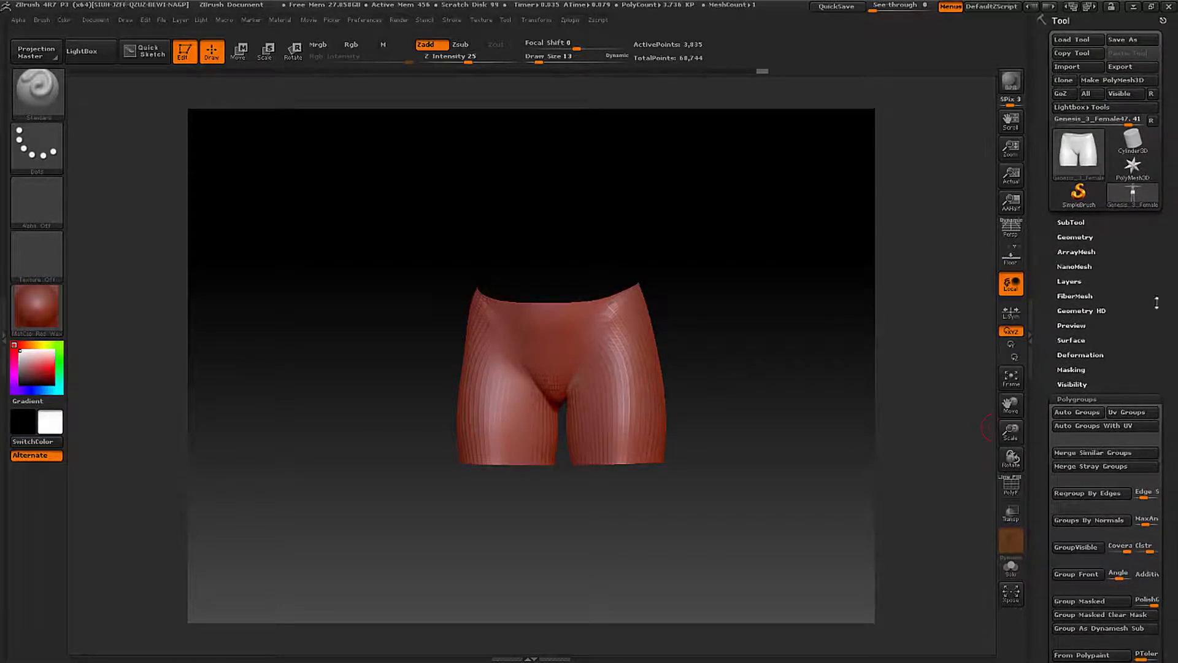
pyautogui.click(1076, 237)
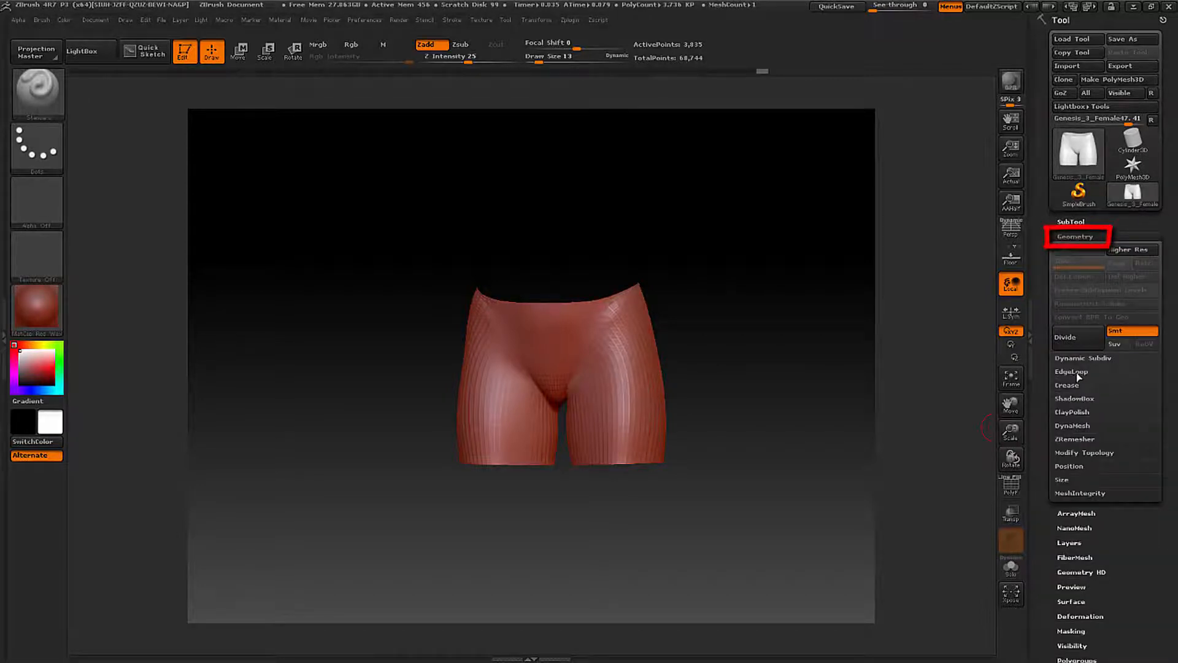
pyautogui.click(1070, 372)
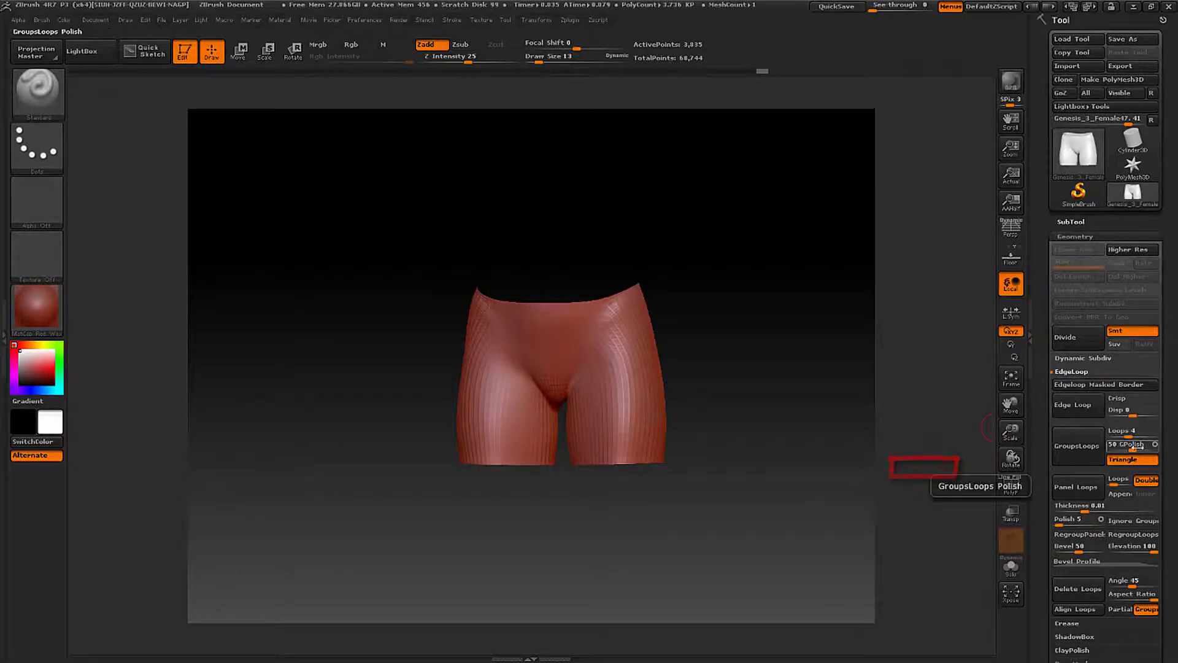
pyautogui.moveTo(1164, 444); pyautogui.dragTo(1175, 381)
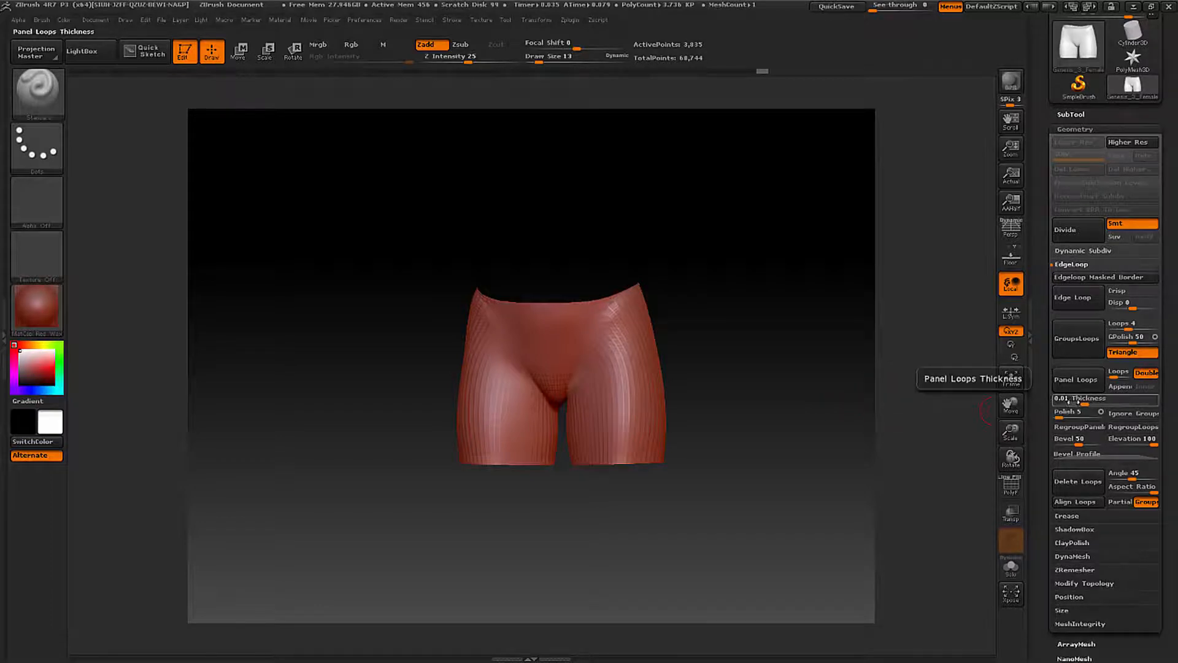
pyautogui.click(1121, 387)
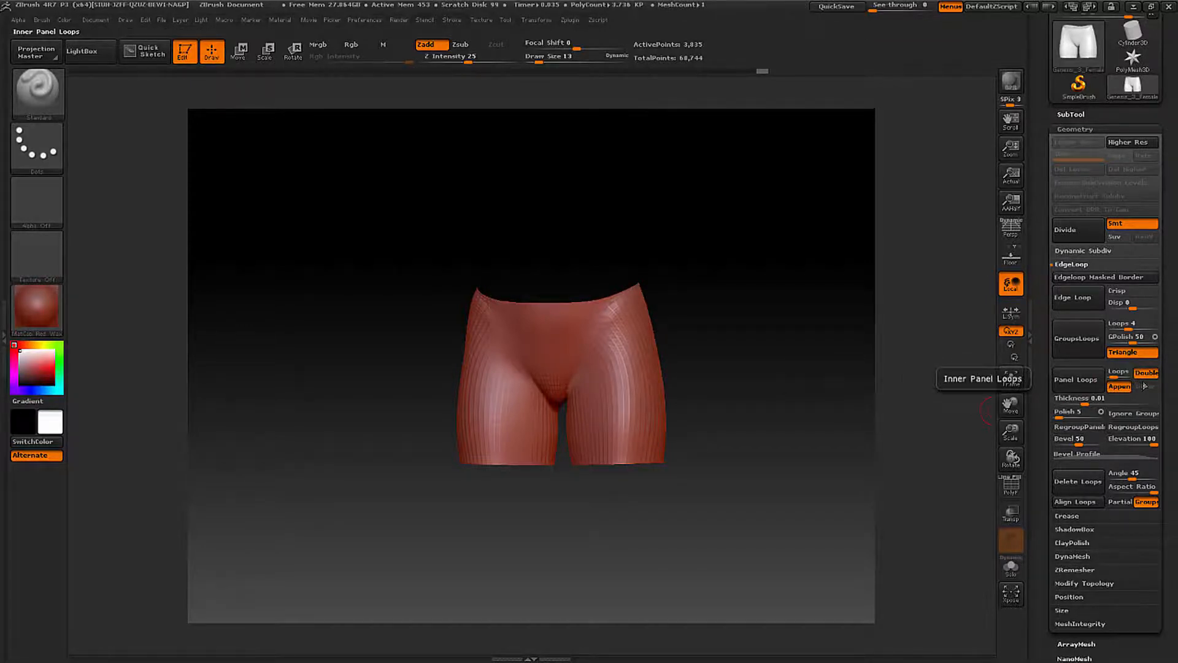
# - Turn on double-sided display for the mesh and look inside the shorts through the waist opening
pyautogui.moveTo(829, 363); pyautogui.dragTo(781, 371)
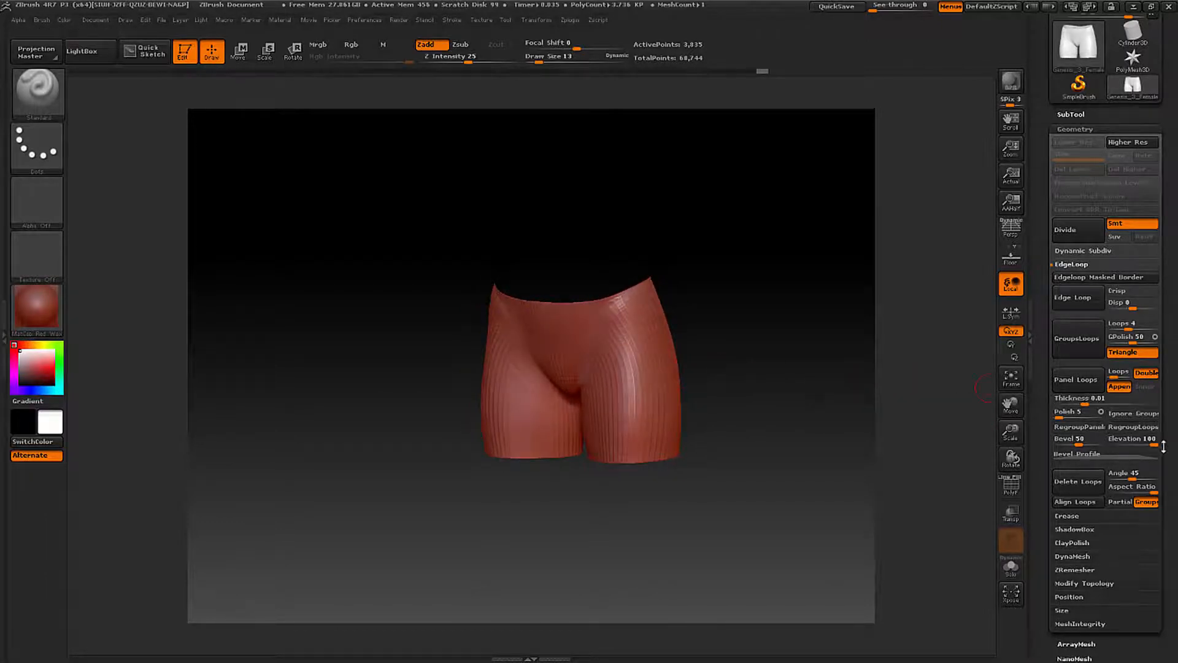
pyautogui.moveTo(1163, 448); pyautogui.dragTo(1176, 330)
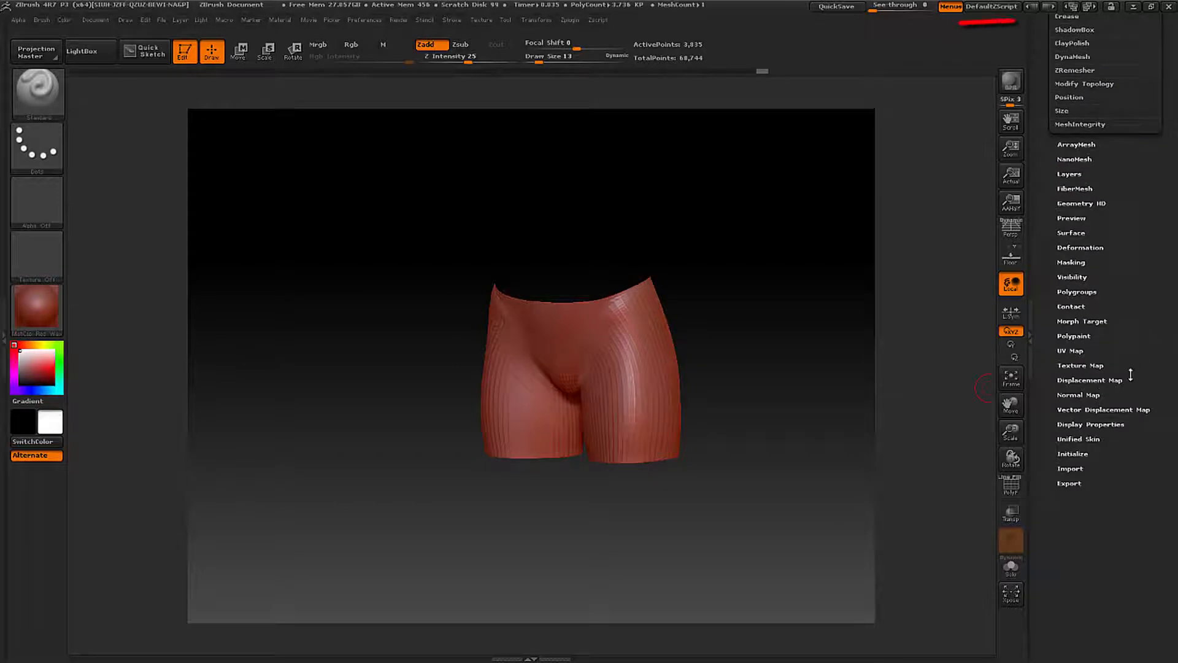
pyautogui.click(1090, 424)
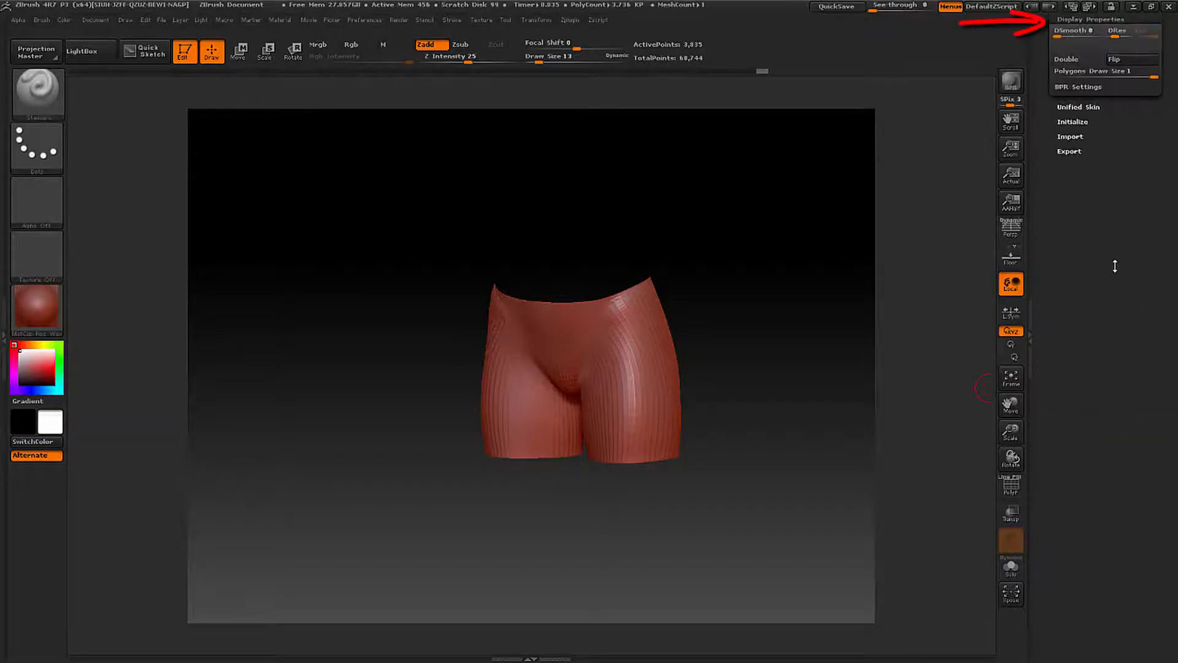
pyautogui.moveTo(1112, 128); pyautogui.dragTo(1129, 164)
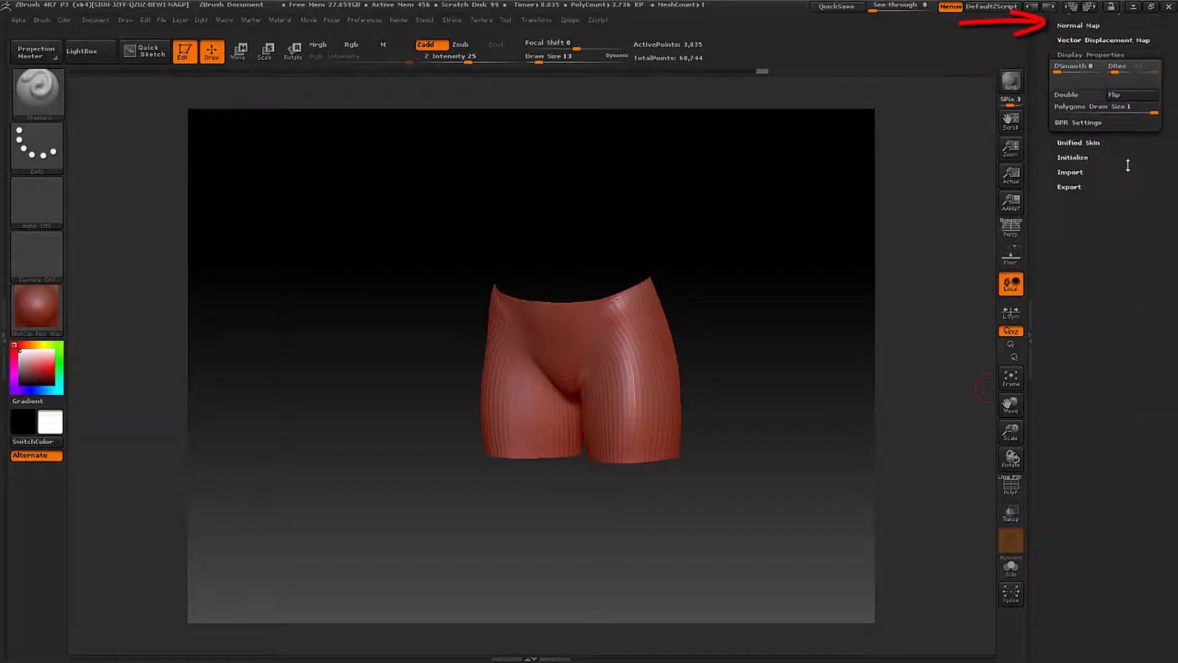
pyautogui.click(1076, 96)
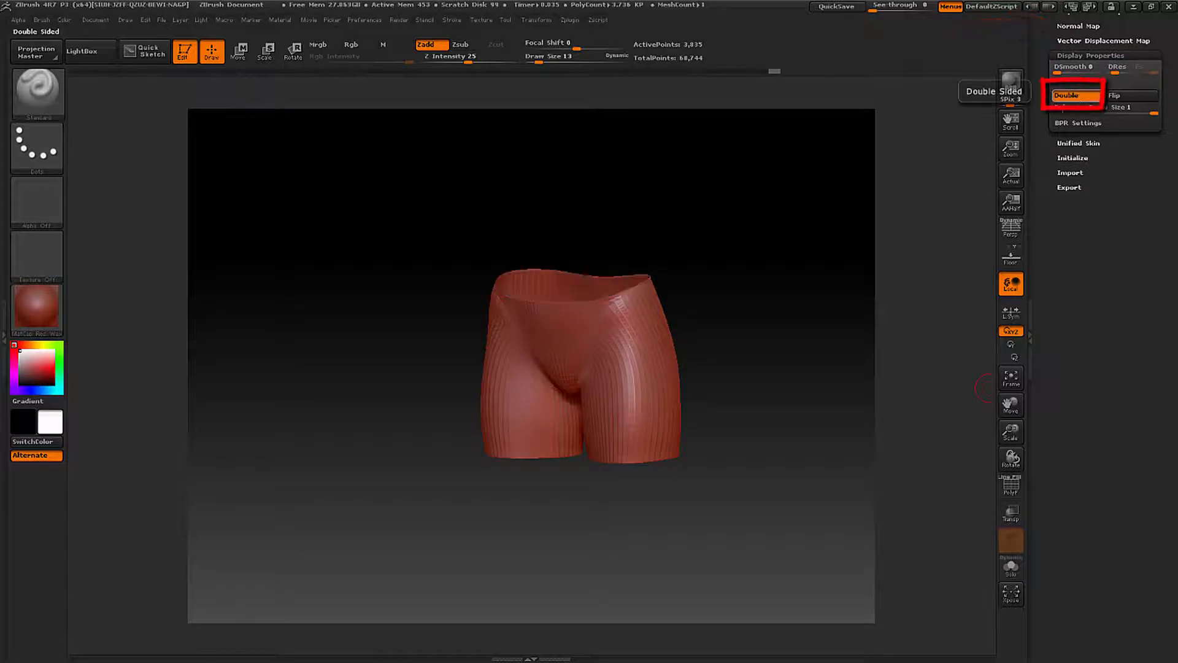
pyautogui.moveTo(822, 317); pyautogui.dragTo(1039, 263)
# - Lower the Panel Loops thickness to below 0.001 and generate the panel loops from the isolated shorts area
pyautogui.moveTo(1171, 176); pyautogui.dragTo(1153, 329)
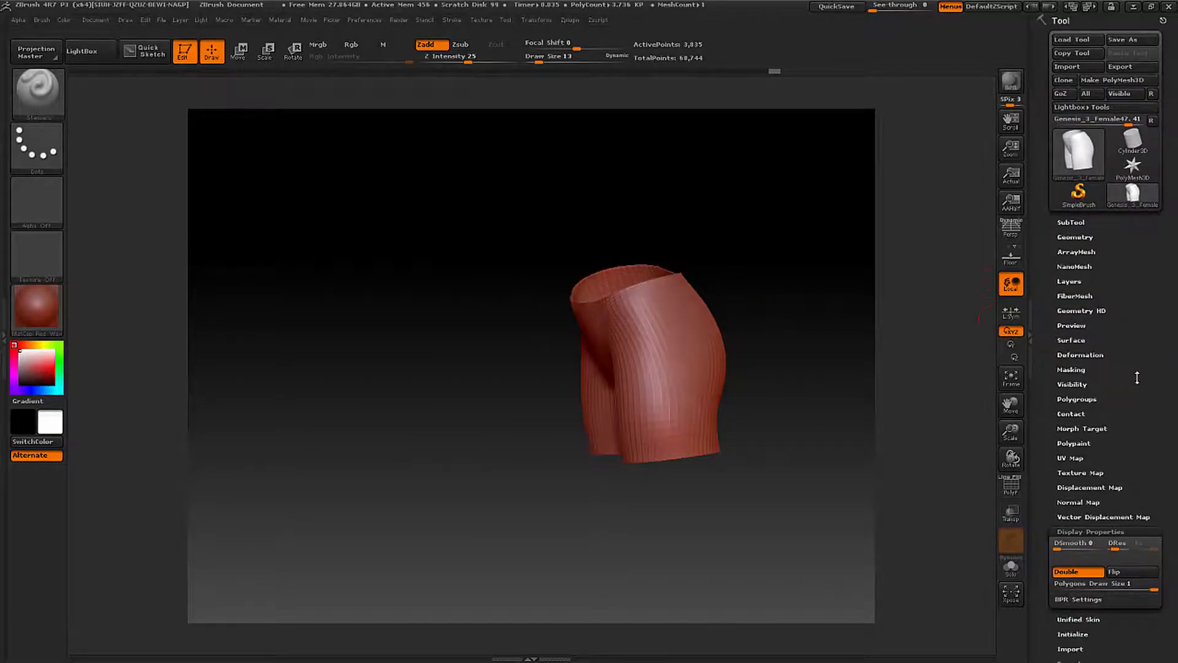
pyautogui.moveTo(1160, 353); pyautogui.dragTo(1165, 315)
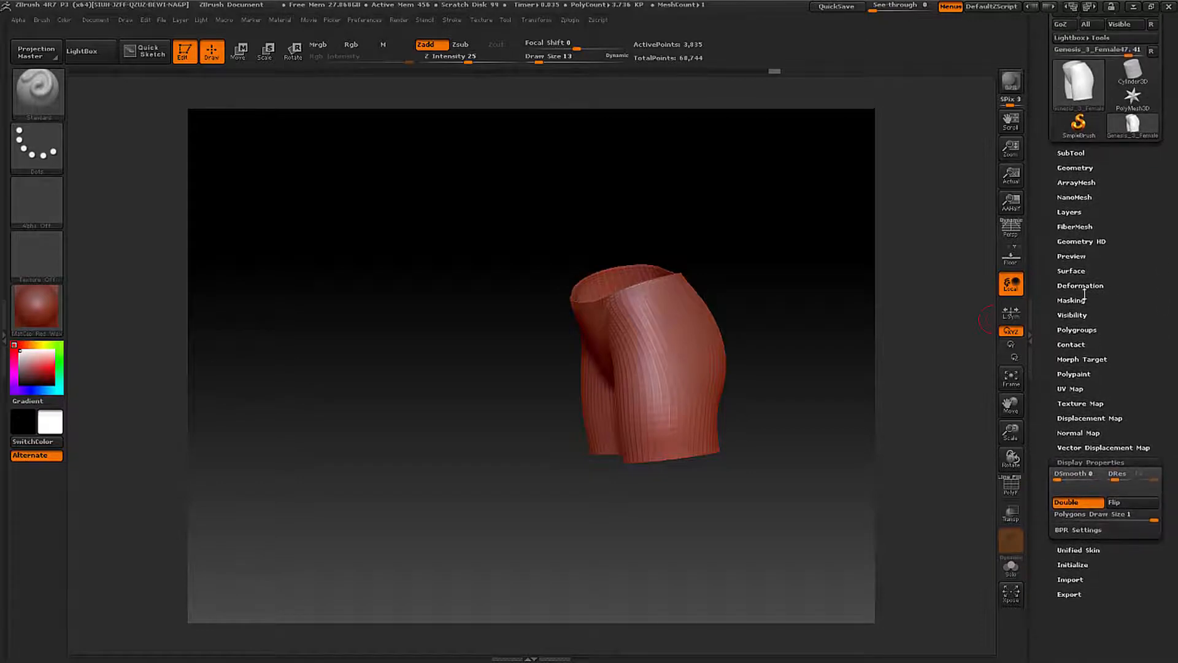
pyautogui.click(1076, 168)
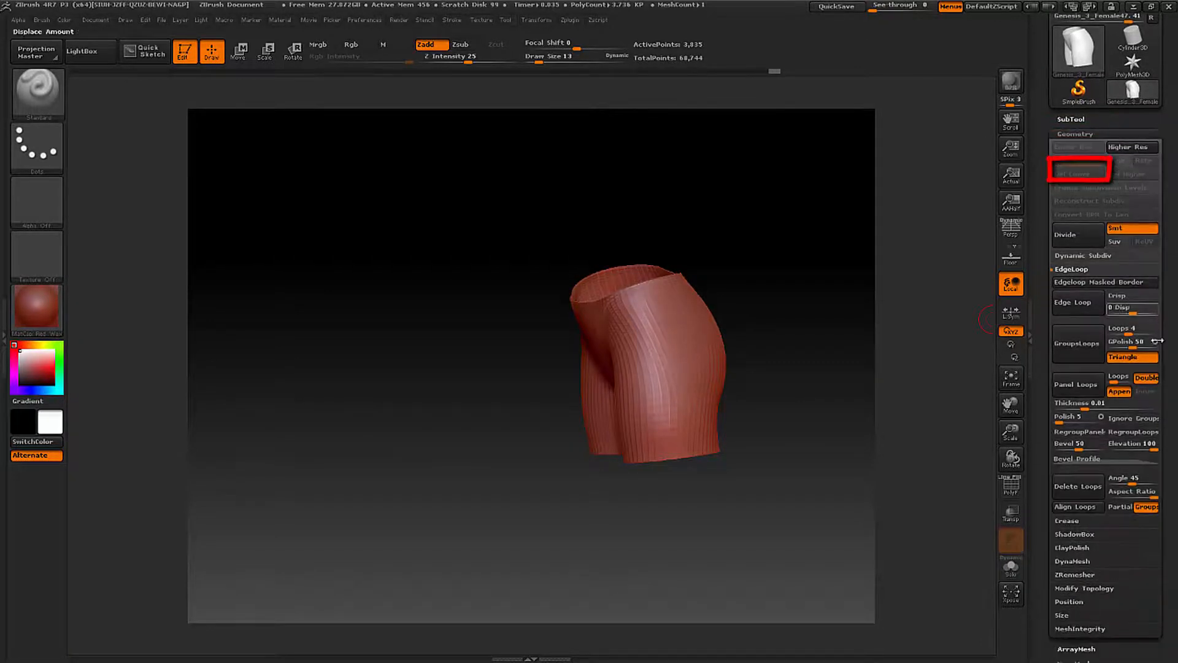
pyautogui.moveTo(1170, 413); pyautogui.dragTo(1170, 340)
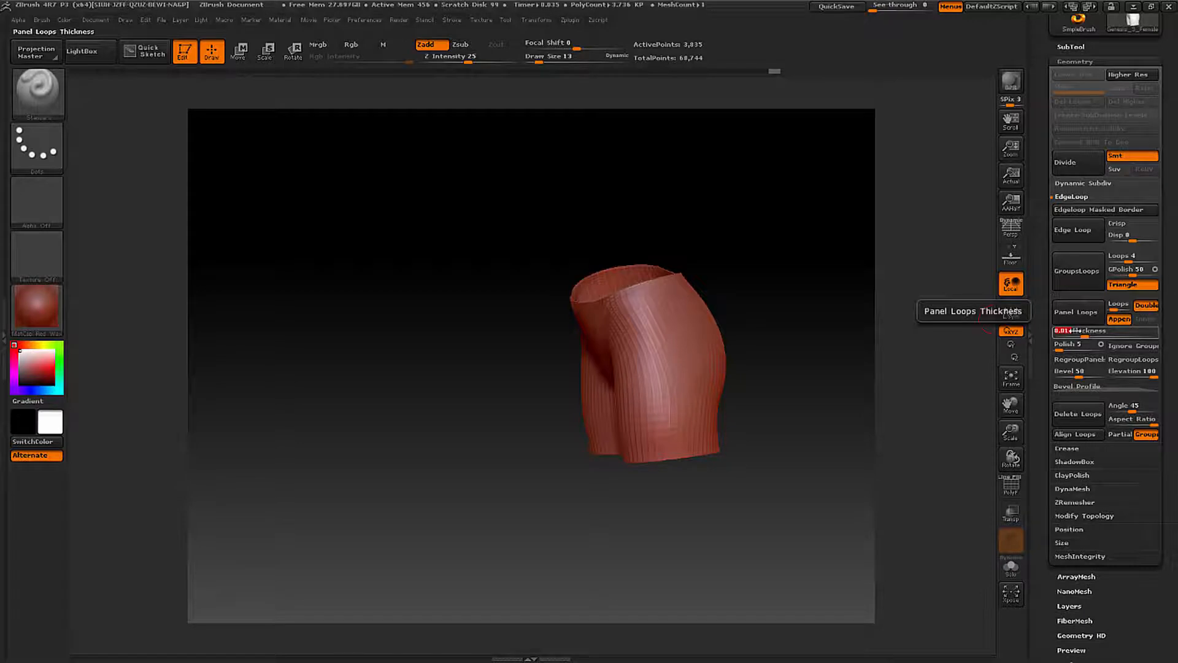
pyautogui.moveTo(1084, 335); pyautogui.dragTo(1083, 334)
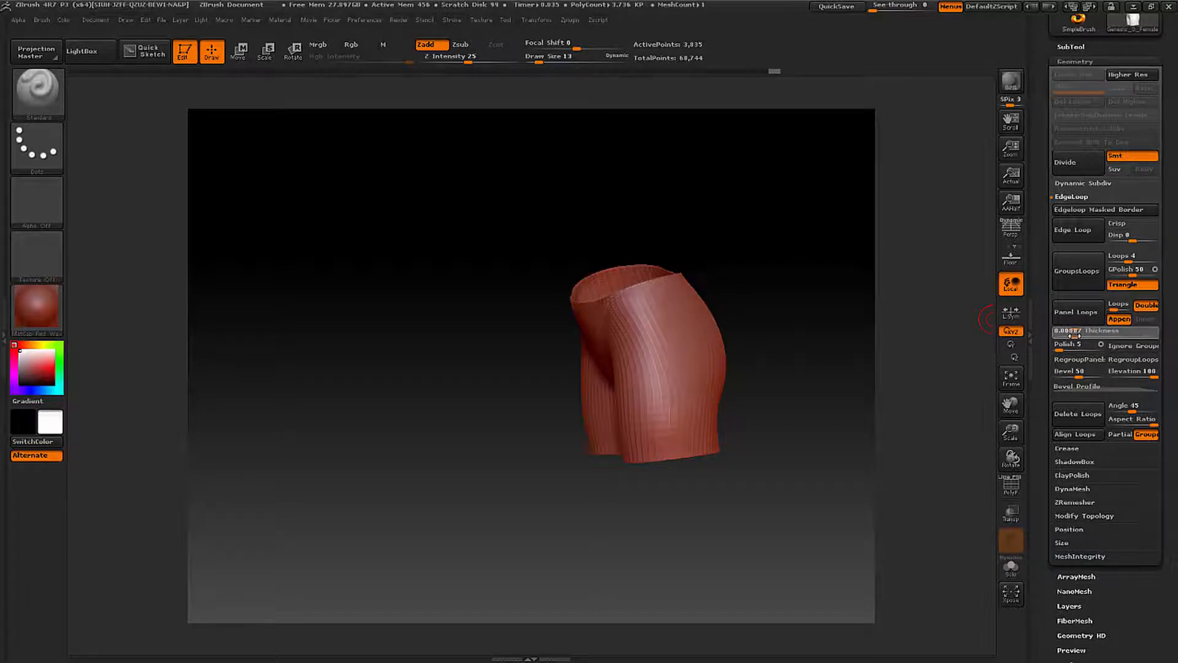
pyautogui.click(1075, 313)
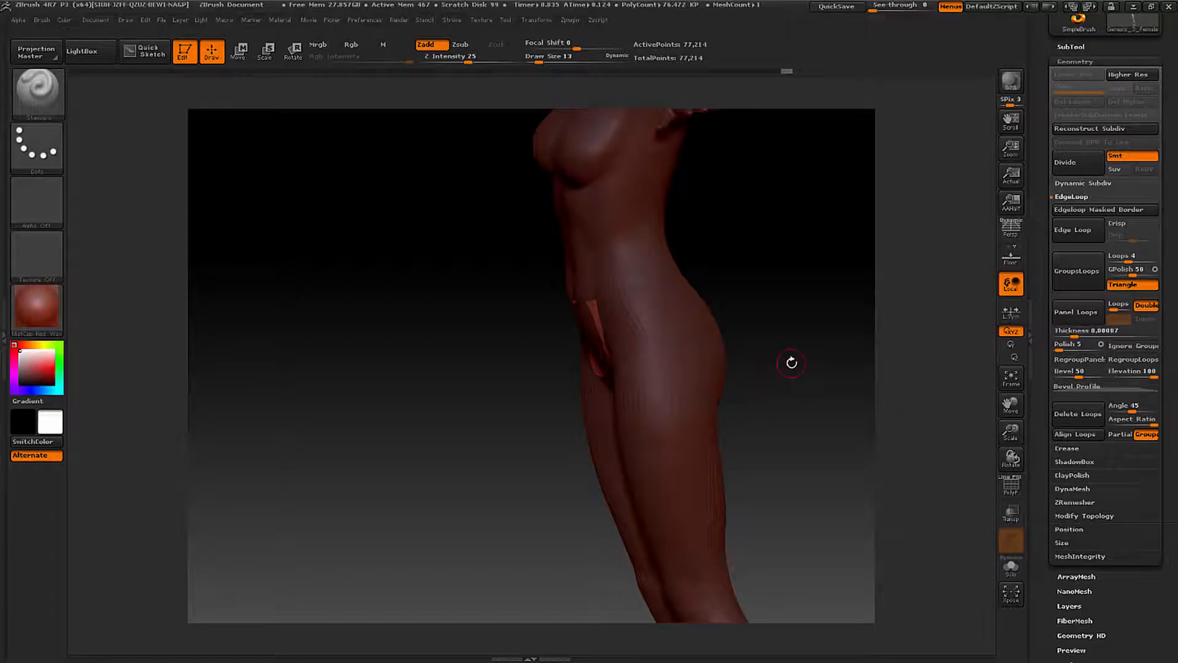
pyautogui.moveTo(792, 363); pyautogui.dragTo(760, 316)
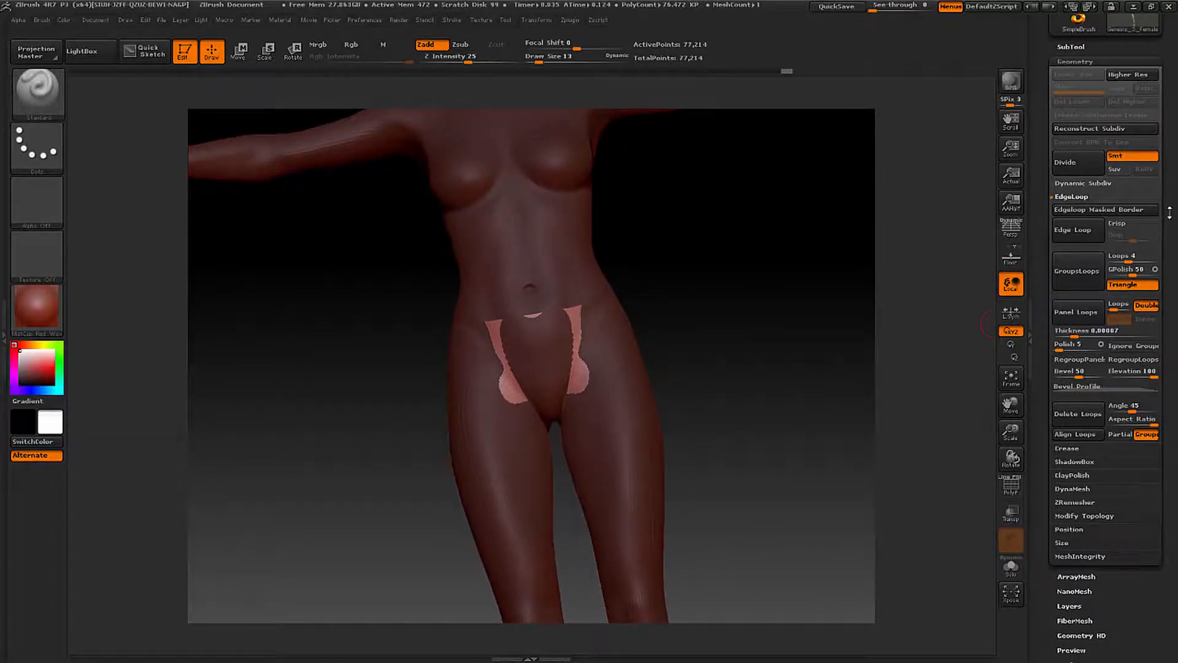
# - Split the unmasked shorts geometry off the body into its own subtool with Split Unmasked Points
pyautogui.moveTo(1170, 212); pyautogui.dragTo(1164, 322)
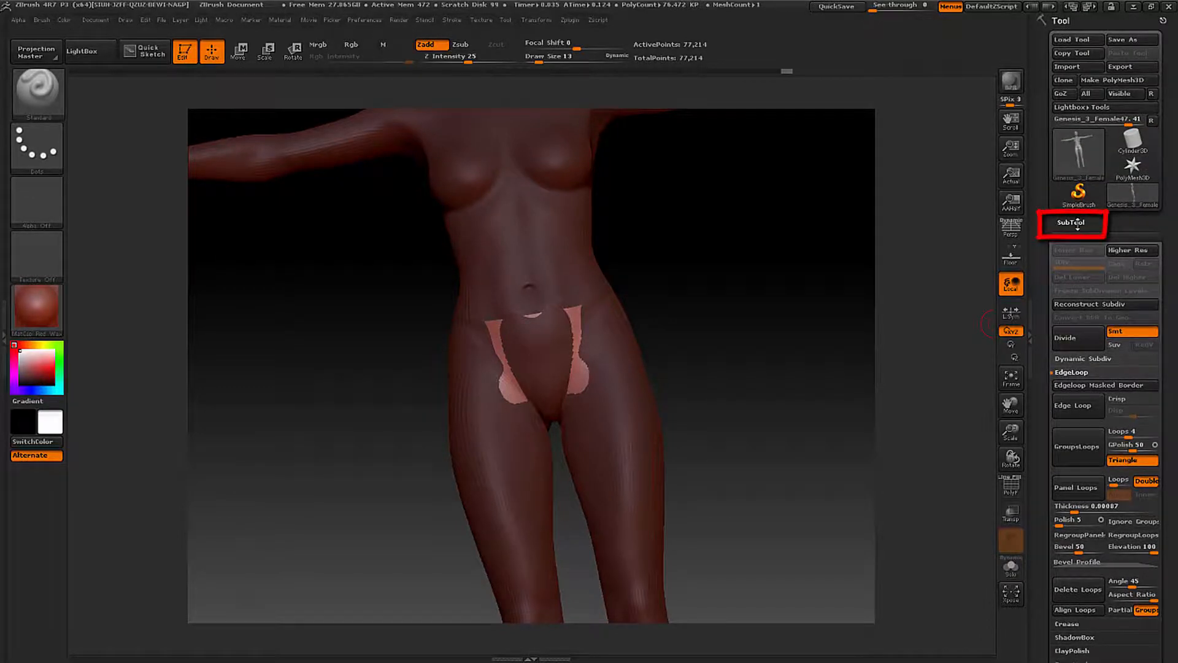
pyautogui.click(1075, 223)
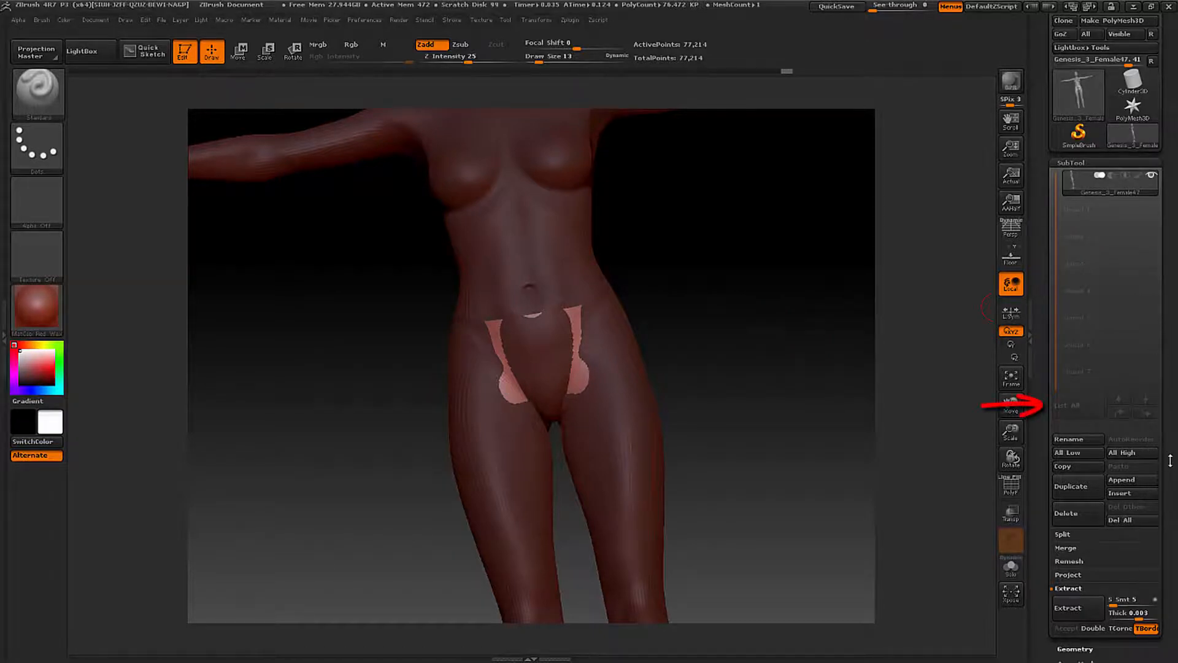
pyautogui.moveTo(1171, 461); pyautogui.dragTo(1176, 396)
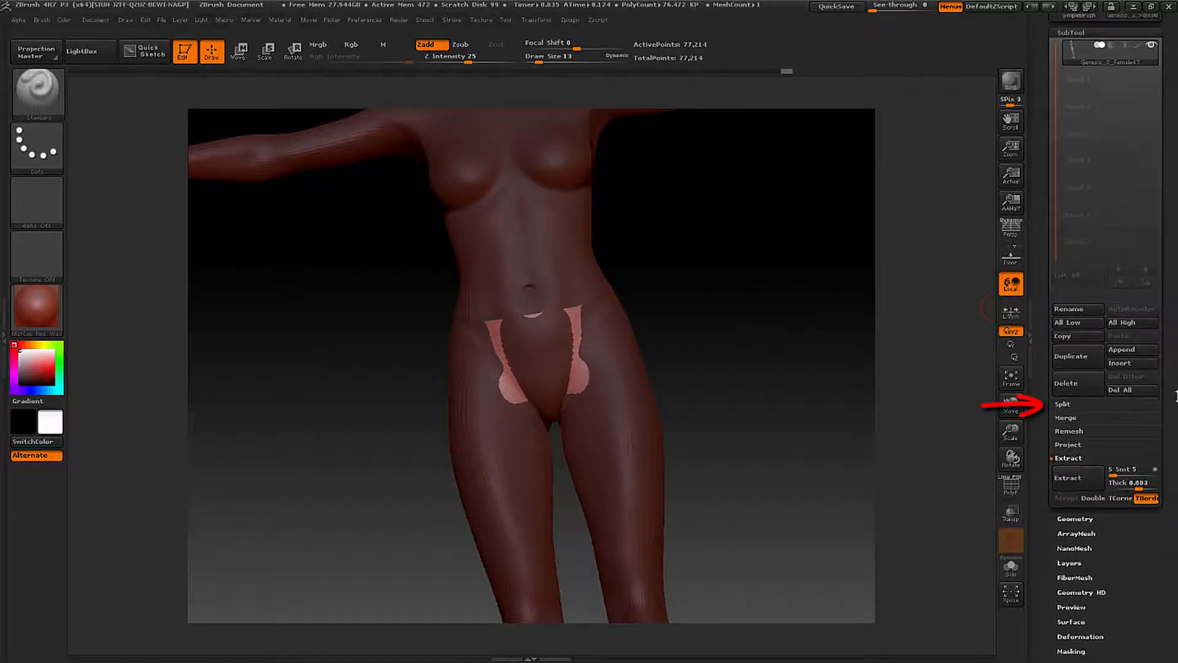
pyautogui.click(1063, 404)
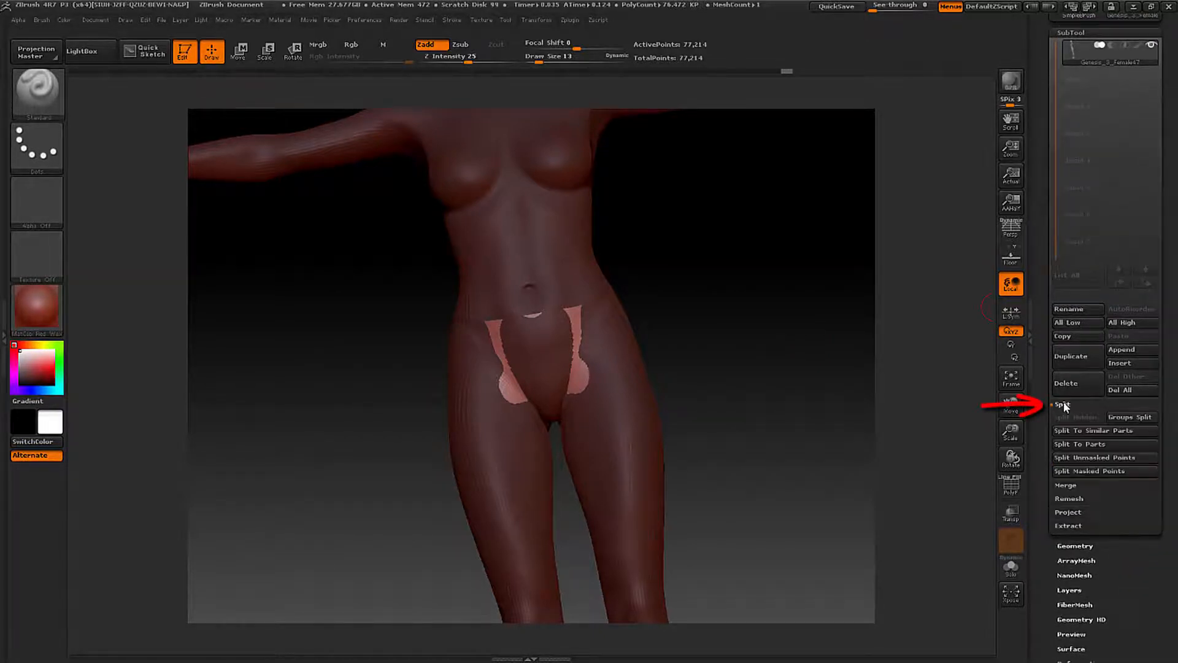
pyautogui.click(1085, 462)
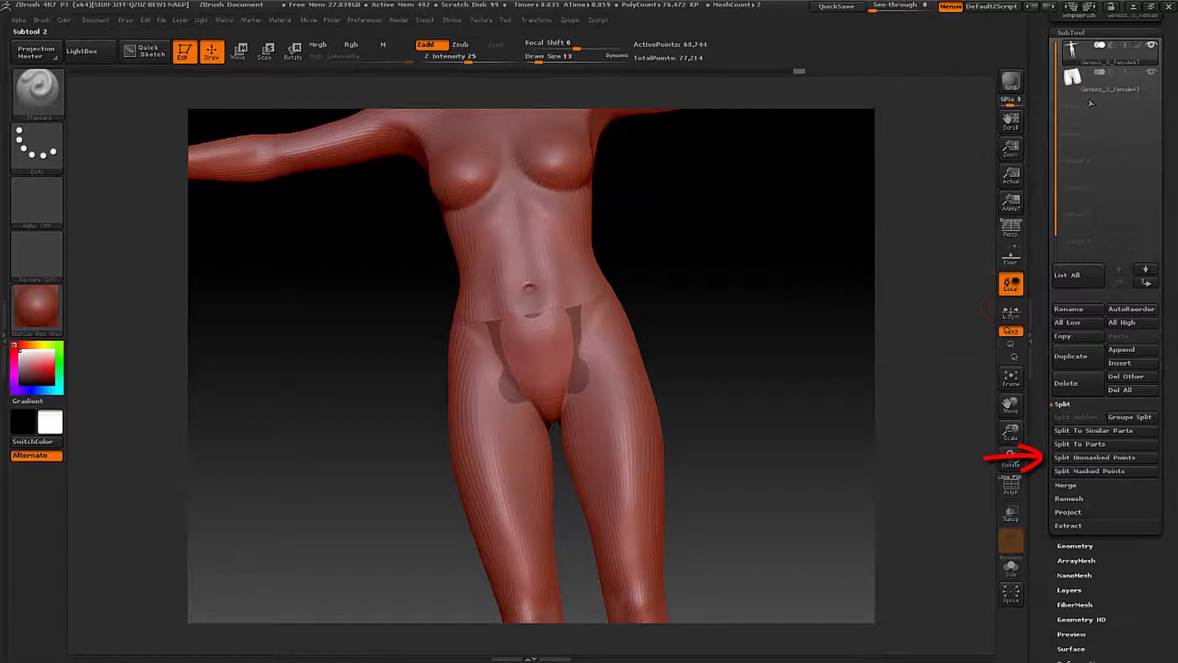
# - Select the split-off shorts subtool and examine it from several angles with the body subtool temporarily hidden
pyautogui.click(1072, 79)
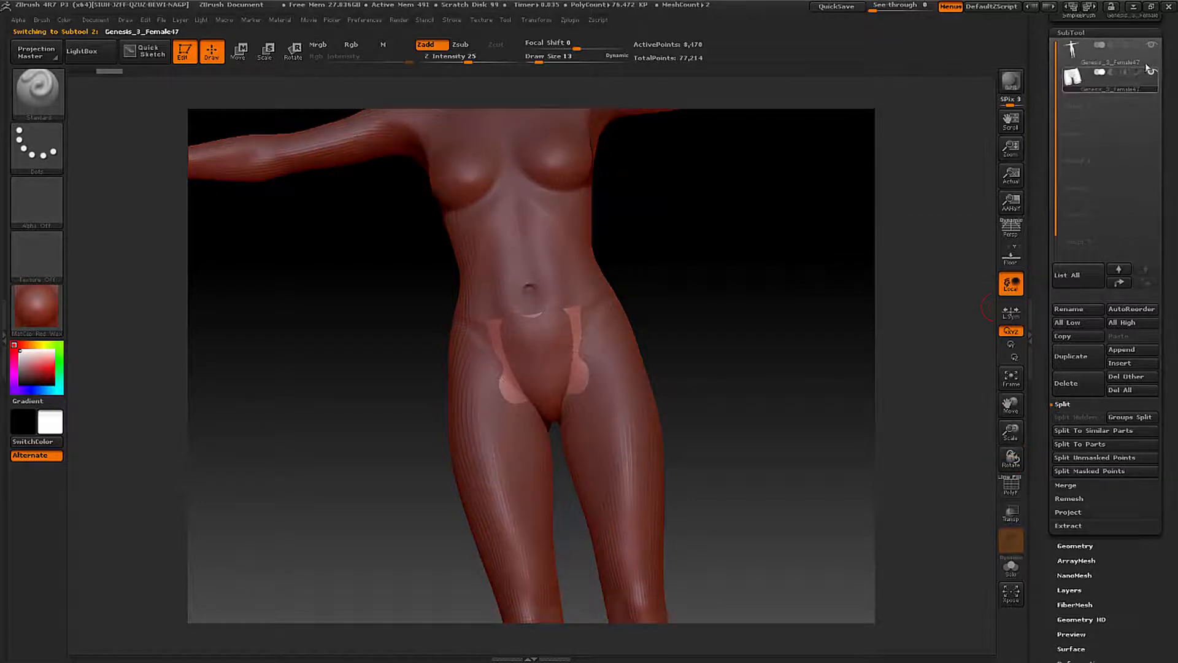
pyautogui.click(1153, 46)
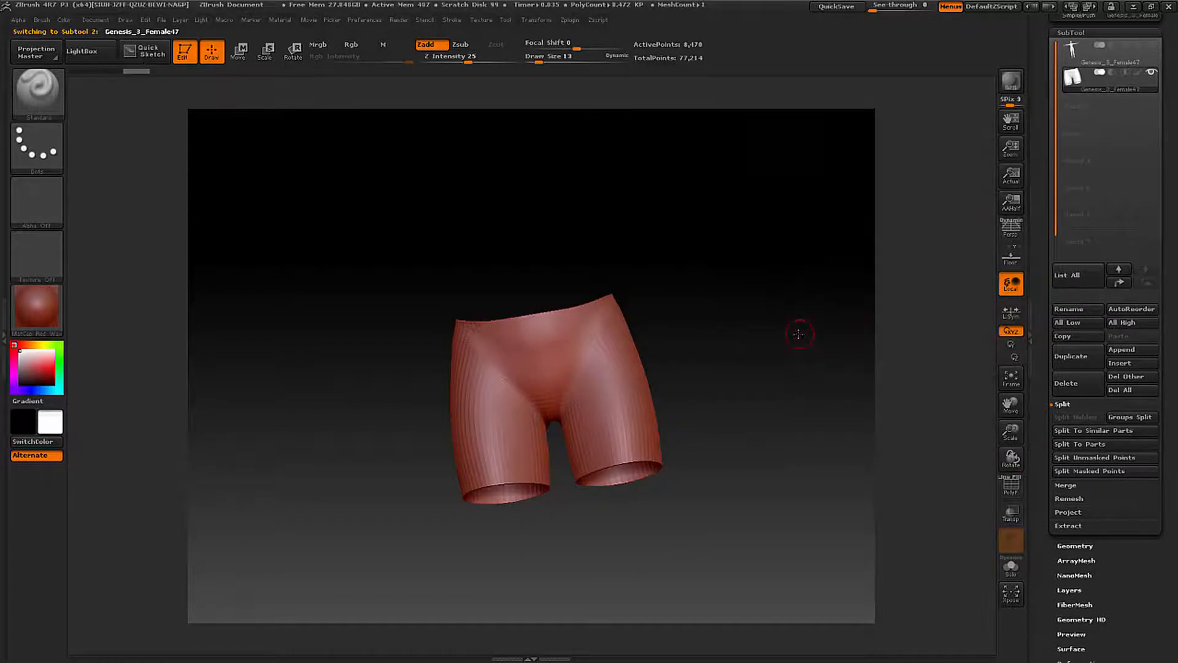
pyautogui.moveTo(794, 334); pyautogui.dragTo(781, 369)
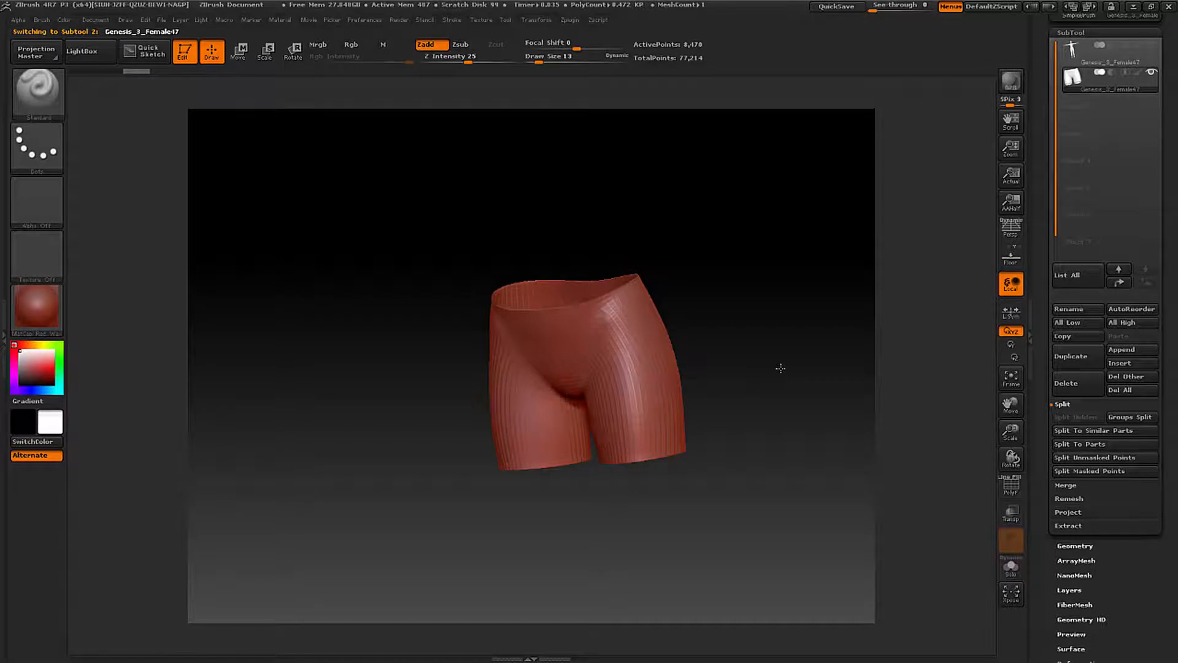
pyautogui.moveTo(781, 369); pyautogui.dragTo(851, 340)
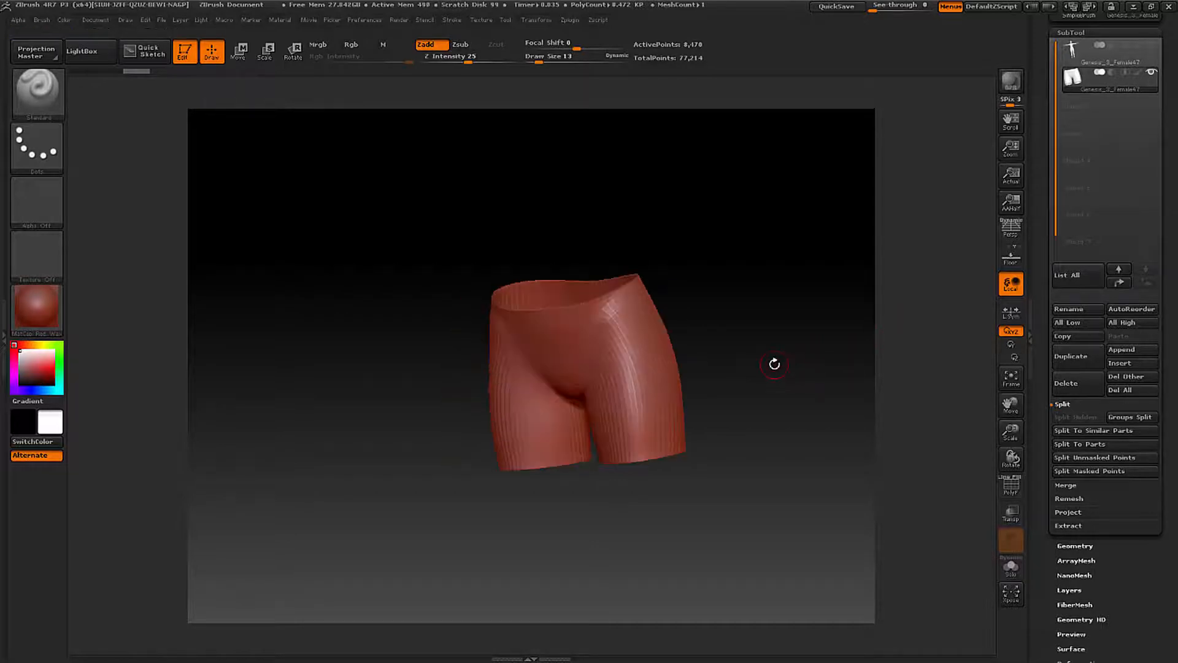
pyautogui.keyDown('shift'); pyautogui.moveTo(763, 368); pyautogui.dragTo(763, 366); pyautogui.keyUp('shift')
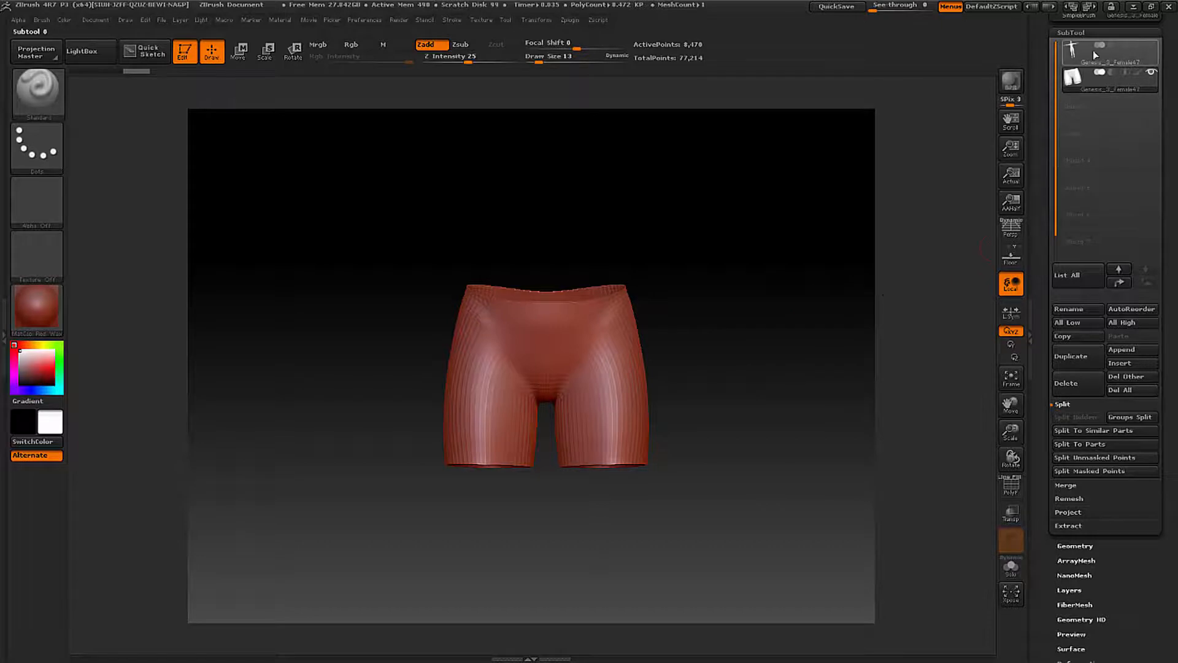
pyautogui.click(1152, 47)
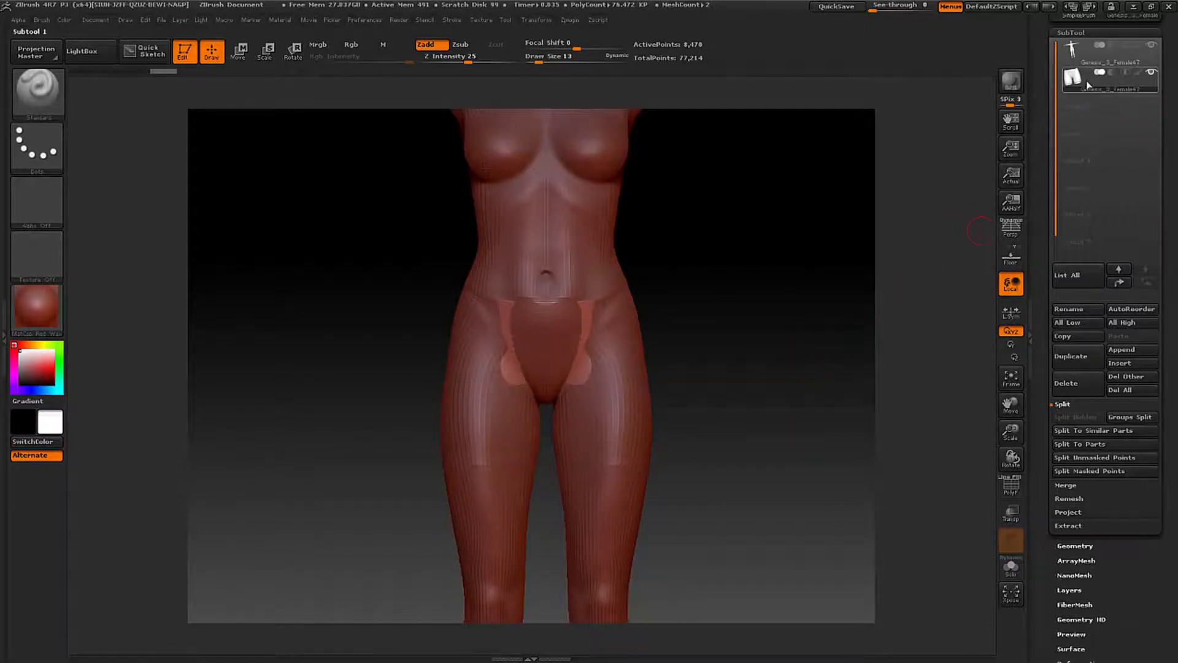
pyautogui.click(1152, 73)
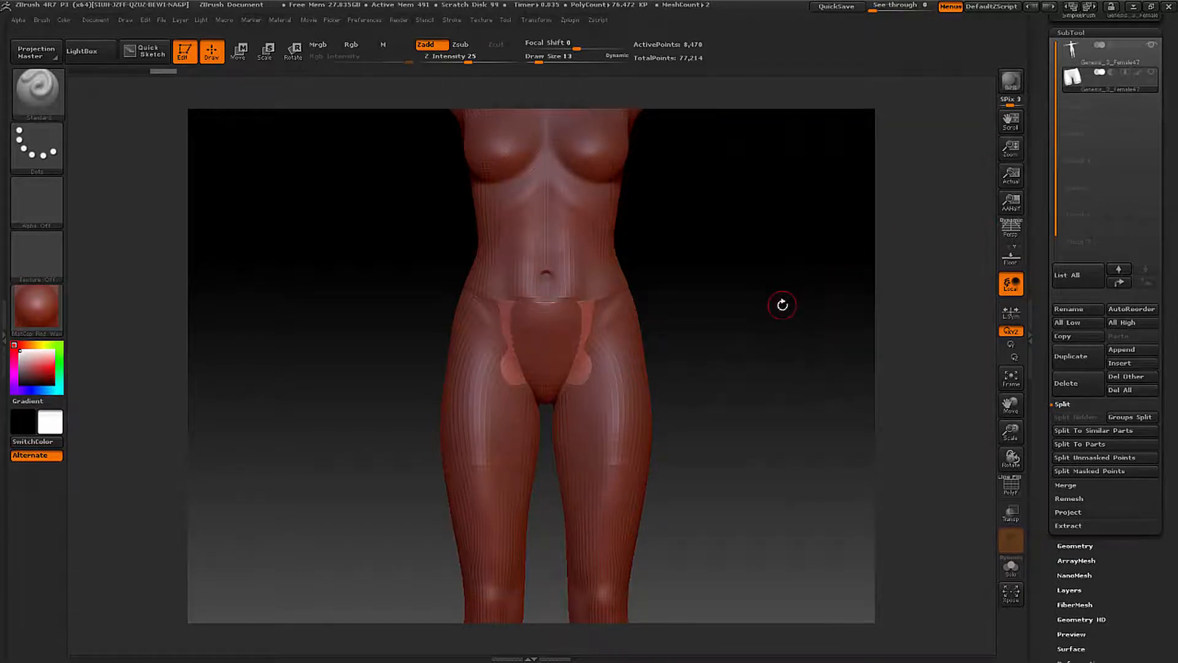
# - Choose the Move Topological brush with the shorts subtool active
pyautogui.moveTo(770, 316)
pyautogui.mouseDown()
pyautogui.moveTo(736, 329)
pyautogui.moveTo(771, 311)
pyautogui.mouseUp()
pyautogui.press('b')
pyautogui.press('b')
pyautogui.press('m')
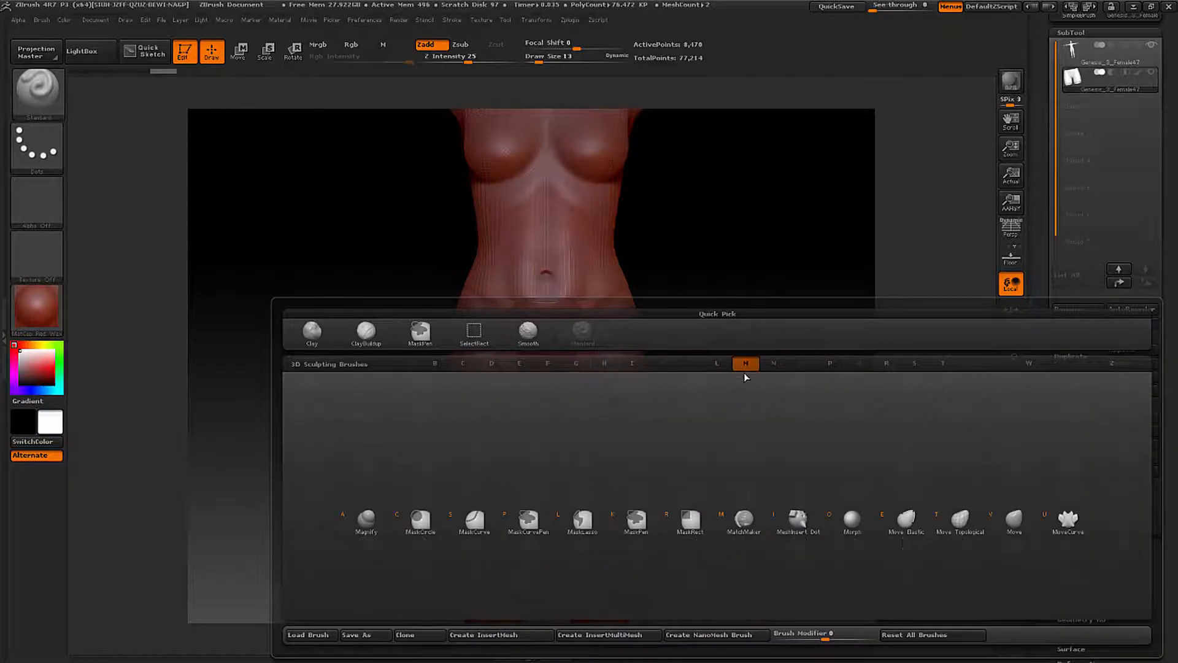
pyautogui.click(946, 525)
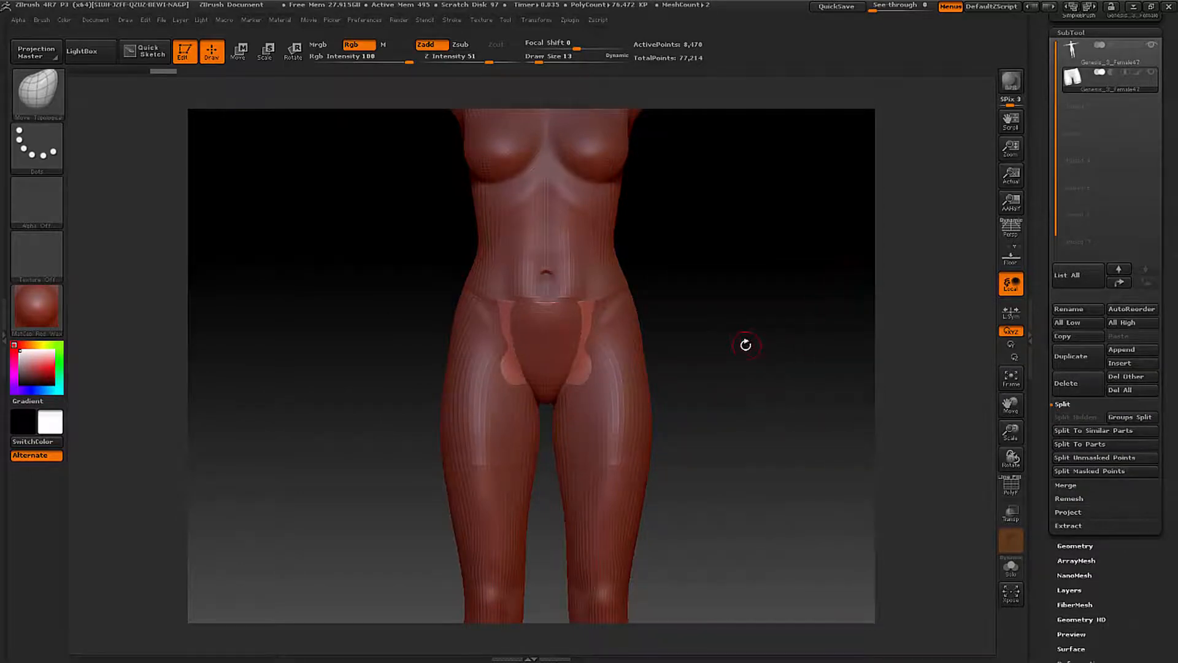
# - Set the brush Draw Size to 32 and pull the front centre of the shorts out over the lower abdomen and crotch
pyautogui.keyDown('ctrl'); pyautogui.moveTo(745, 358); pyautogui.dragTo(847, 395, button='right'); pyautogui.keyUp('ctrl')
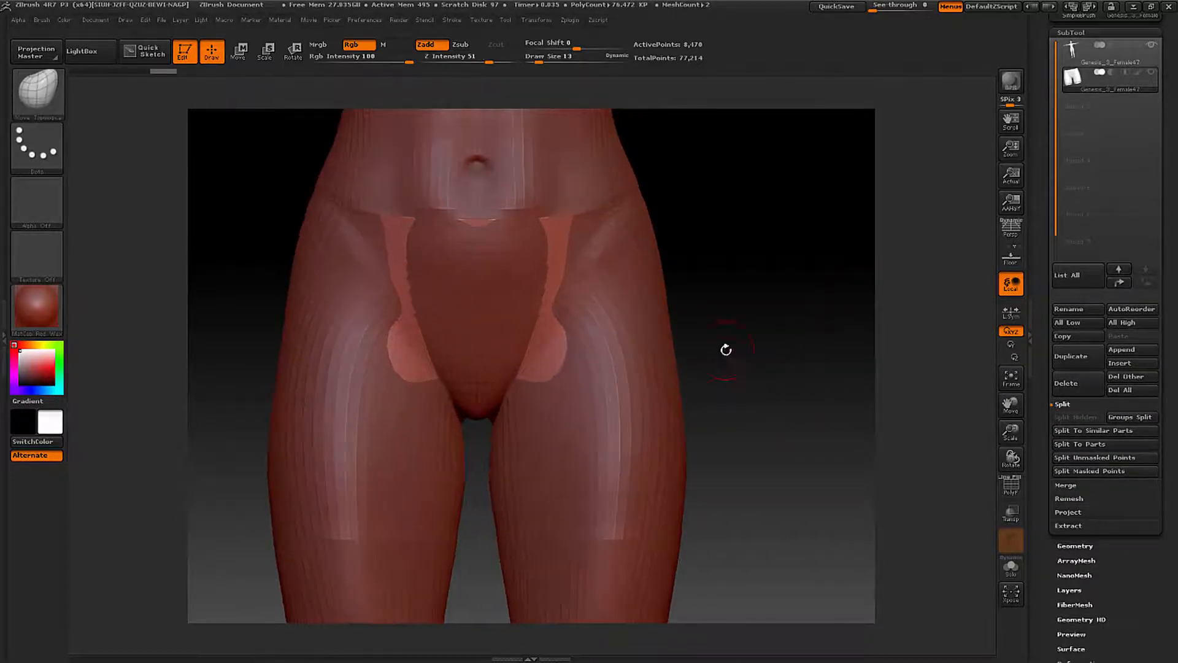
pyautogui.moveTo(761, 333); pyautogui.dragTo(753, 335)
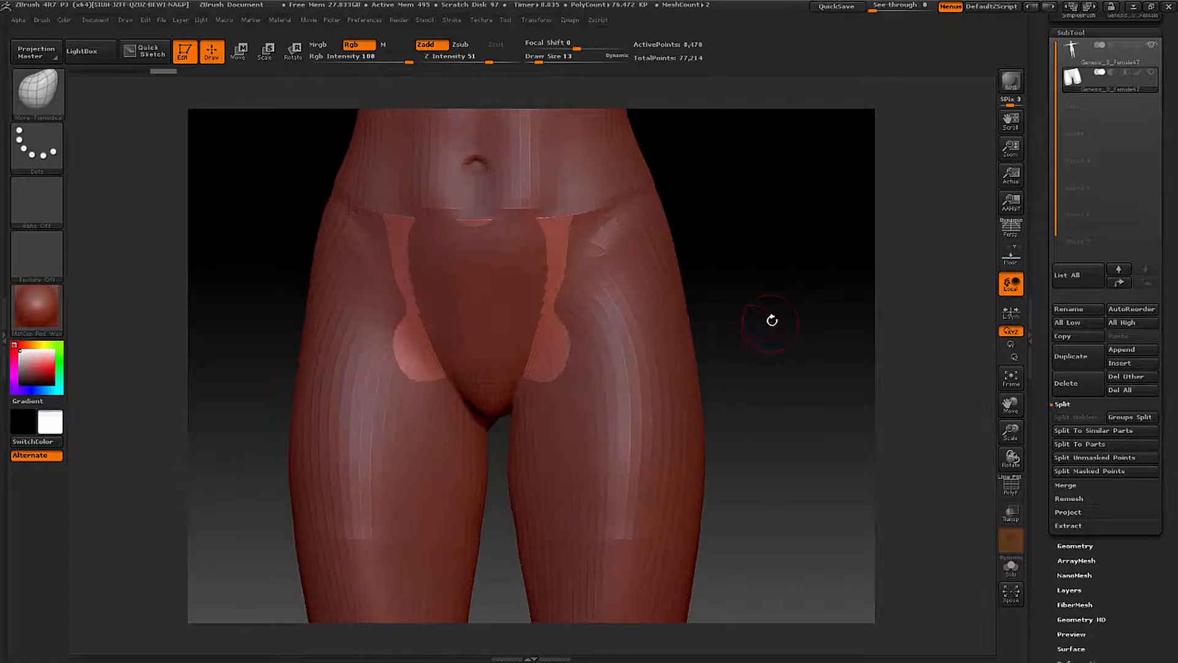
pyautogui.press('space')
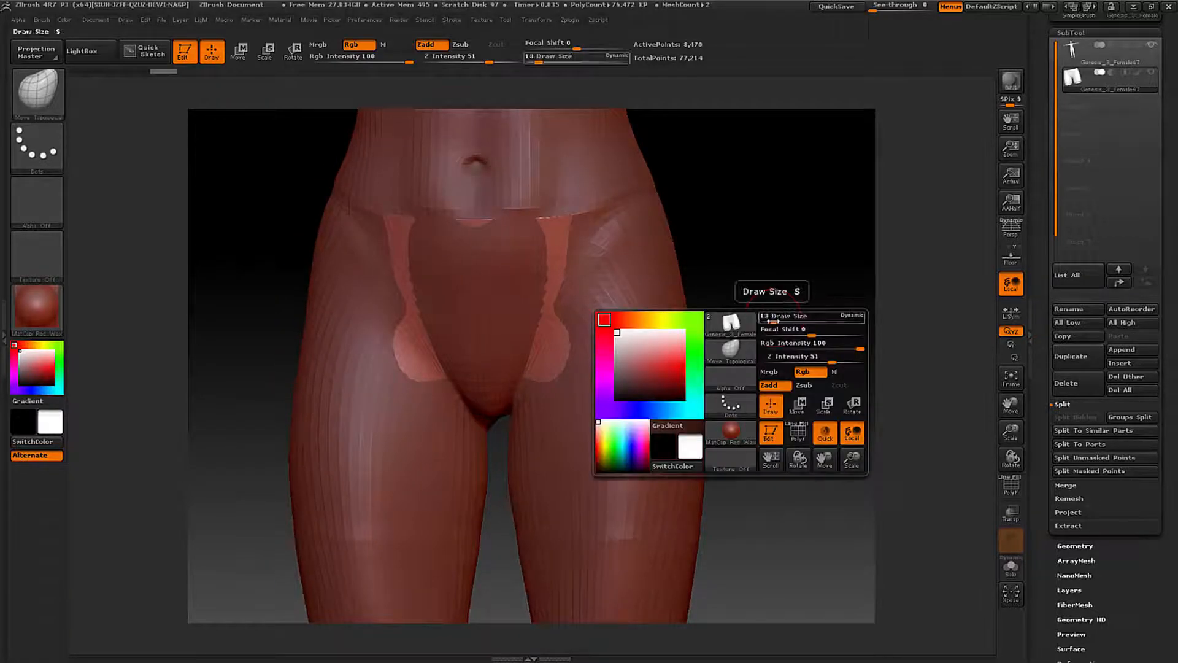
pyautogui.moveTo(771, 320); pyautogui.dragTo(781, 321)
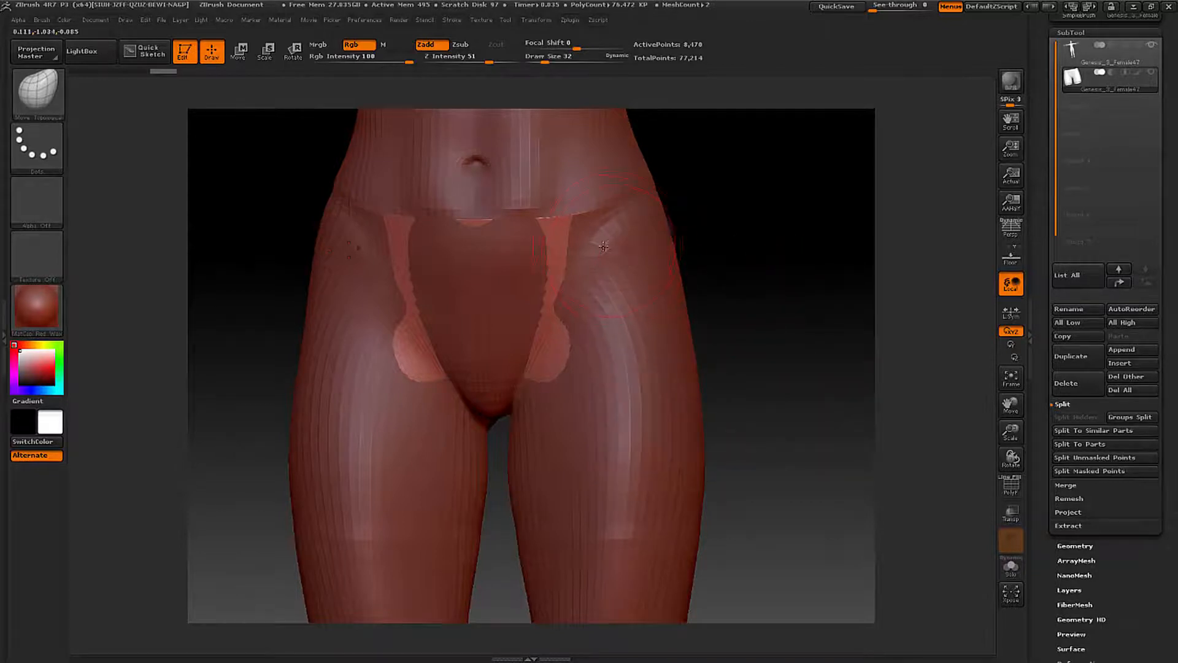
pyautogui.moveTo(603, 247); pyautogui.dragTo(622, 229)
pyautogui.moveTo(734, 238)
pyautogui.mouseDown()
pyautogui.moveTo(595, 263)
pyautogui.moveTo(574, 237)
pyautogui.moveTo(597, 232)
pyautogui.moveTo(583, 235)
pyautogui.mouseUp()
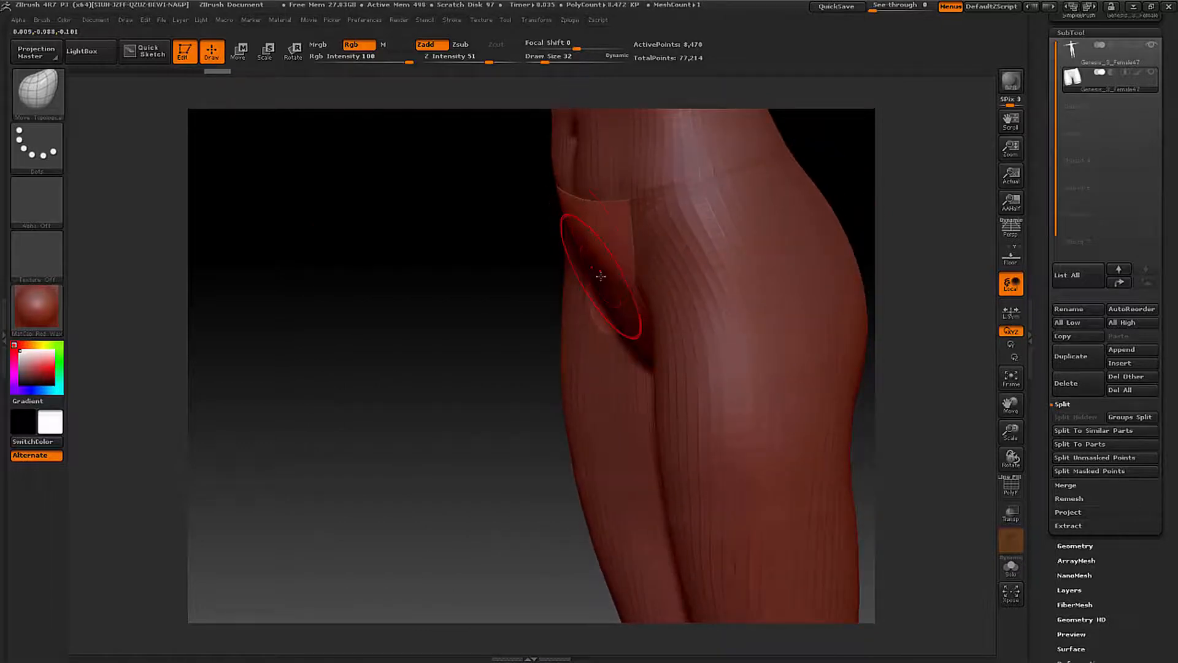
pyautogui.moveTo(605, 274); pyautogui.dragTo(599, 278)
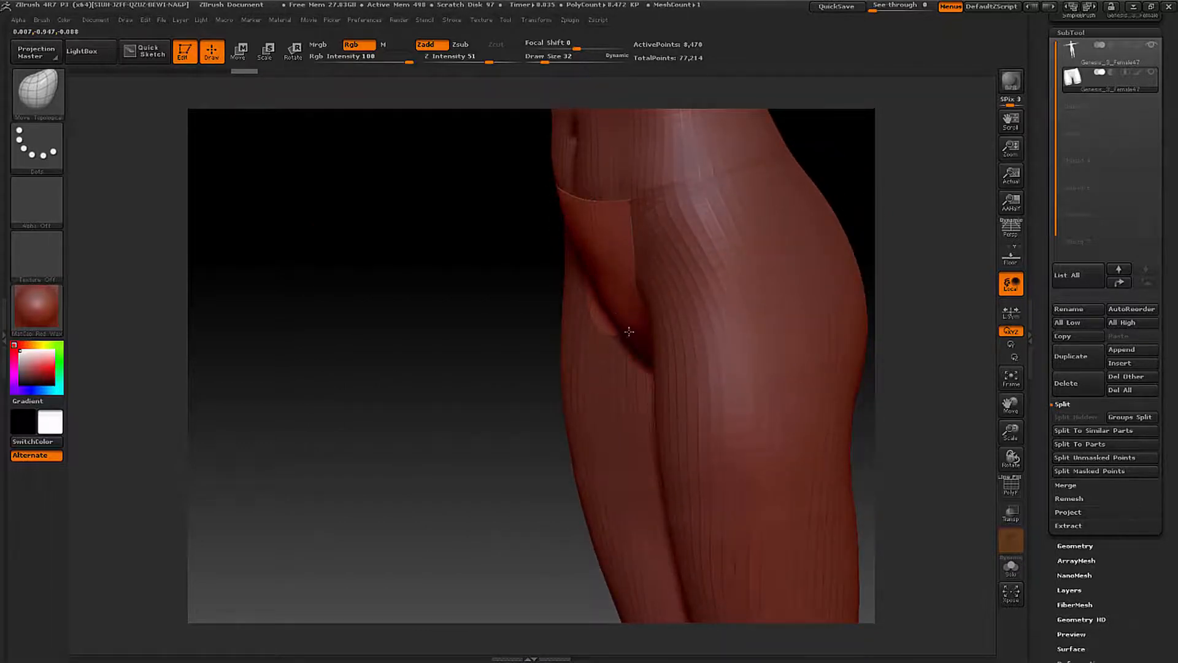
pyautogui.moveTo(630, 331)
pyautogui.mouseDown()
pyautogui.moveTo(632, 342)
pyautogui.moveTo(583, 316)
pyautogui.moveTo(565, 248)
pyautogui.mouseUp()
pyautogui.moveTo(643, 260); pyautogui.dragTo(715, 232, button='right')
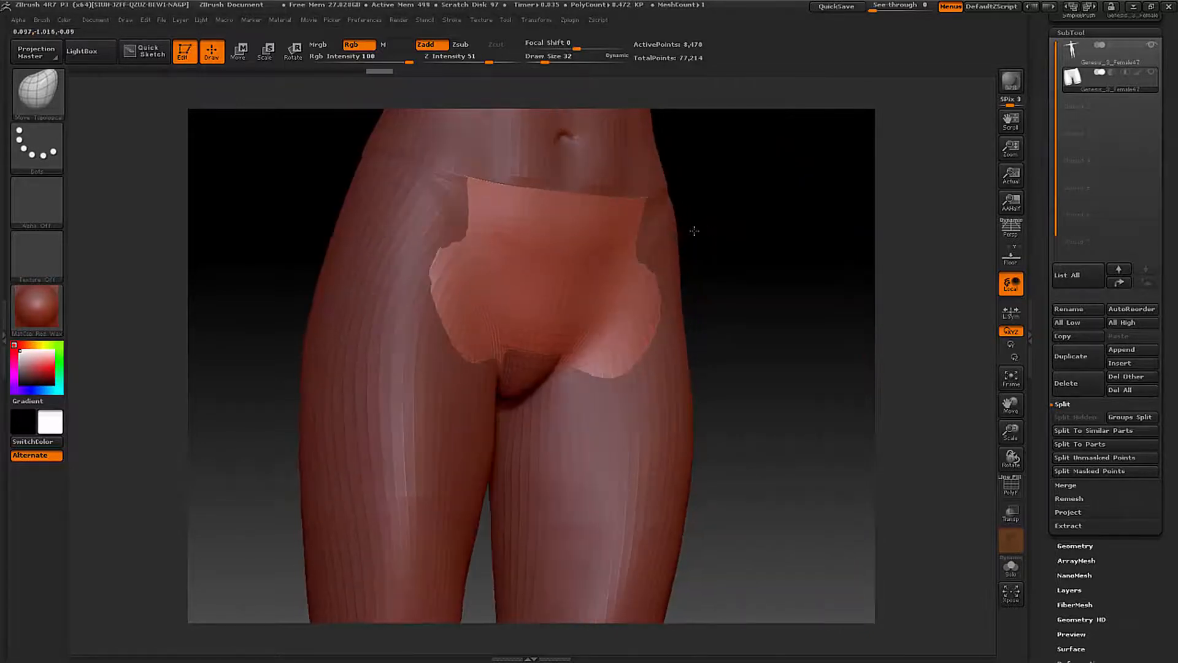
# - Pull the front side edges of the shorts outward so the fabric covers the body at both hips
pyautogui.moveTo(640, 238)
pyautogui.mouseDown()
pyautogui.moveTo(668, 231)
pyautogui.moveTo(678, 252)
pyautogui.moveTo(665, 285)
pyautogui.moveTo(683, 293)
pyautogui.mouseUp()
pyautogui.moveTo(660, 319); pyautogui.dragTo(680, 330)
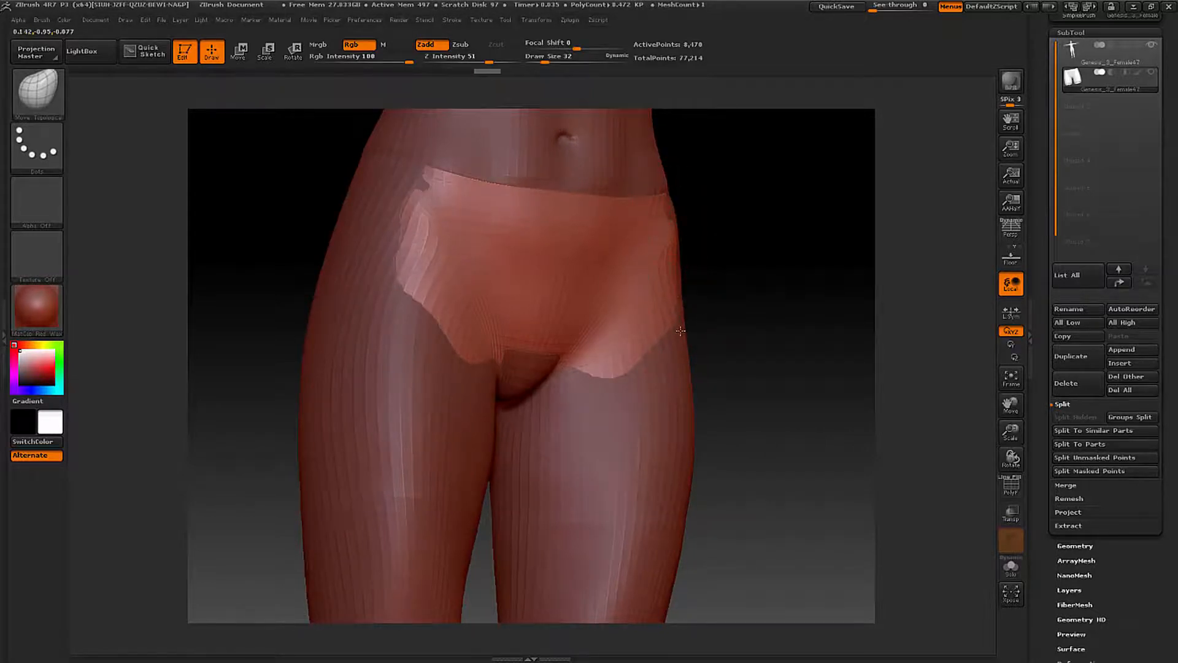
pyautogui.moveTo(674, 284); pyautogui.dragTo(684, 284)
pyautogui.moveTo(665, 212); pyautogui.dragTo(698, 208)
pyautogui.moveTo(691, 267); pyautogui.dragTo(704, 268)
pyautogui.moveTo(725, 288); pyautogui.dragTo(721, 294)
pyautogui.moveTo(670, 335); pyautogui.dragTo(677, 342)
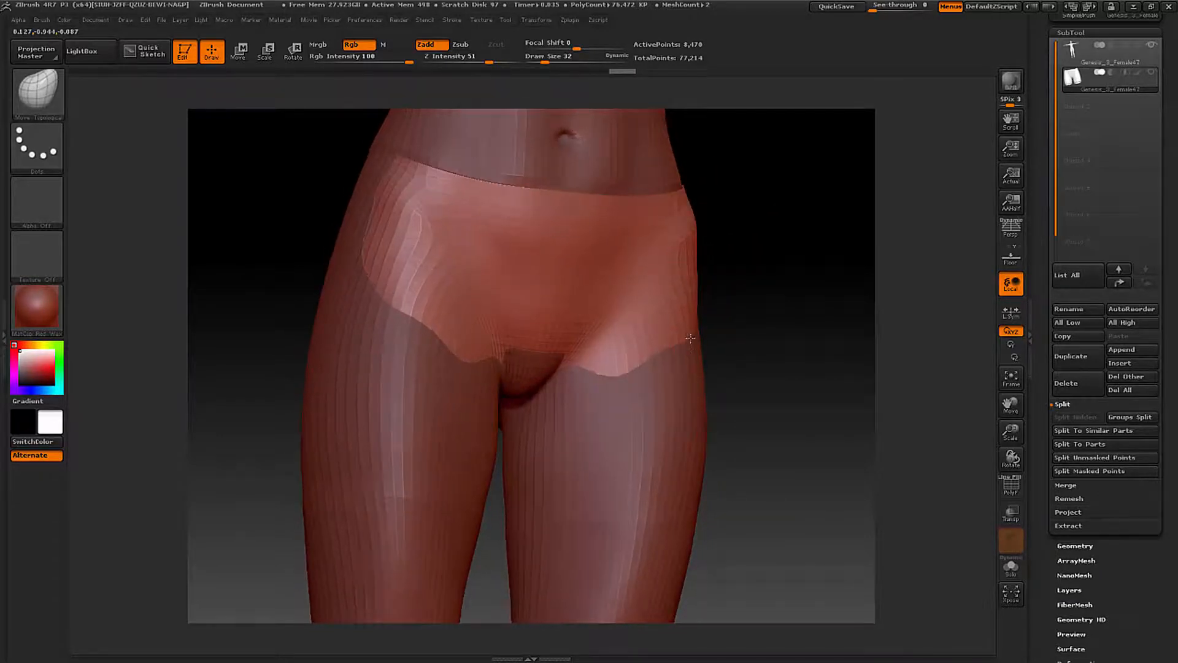
# - Pull the underside of the shorts down over the exposed body surface at the crotch
pyautogui.moveTo(749, 278); pyautogui.dragTo(782, 281)
pyautogui.moveTo(664, 352); pyautogui.dragTo(614, 381)
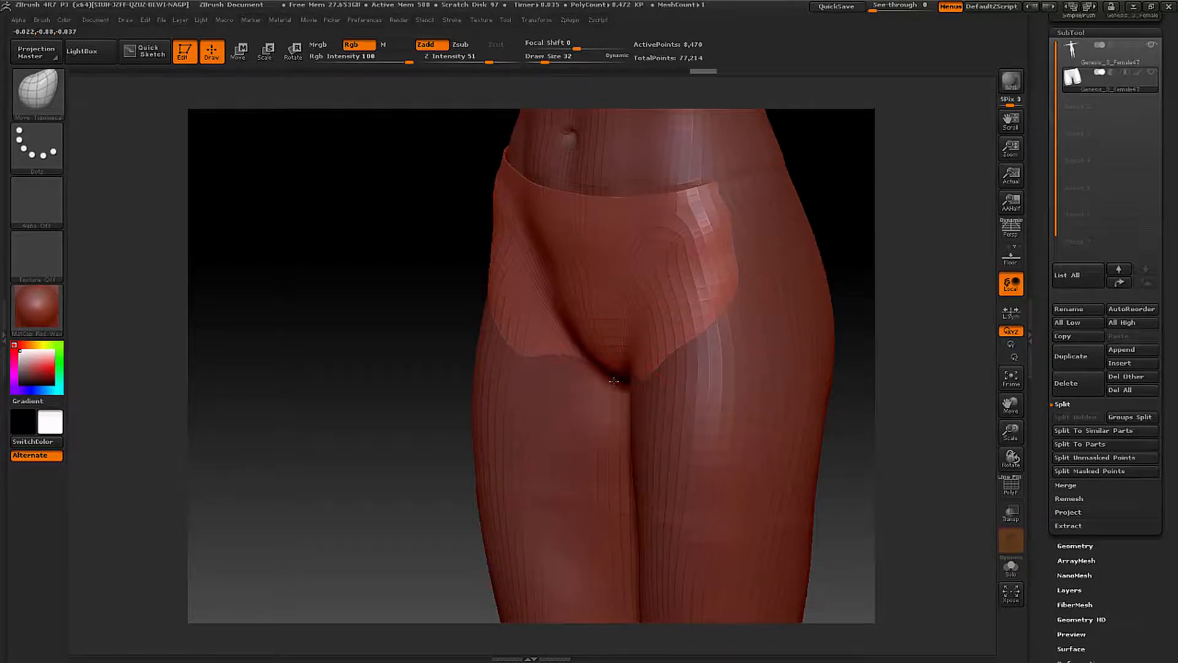
pyautogui.moveTo(618, 390); pyautogui.dragTo(654, 388, button='right')
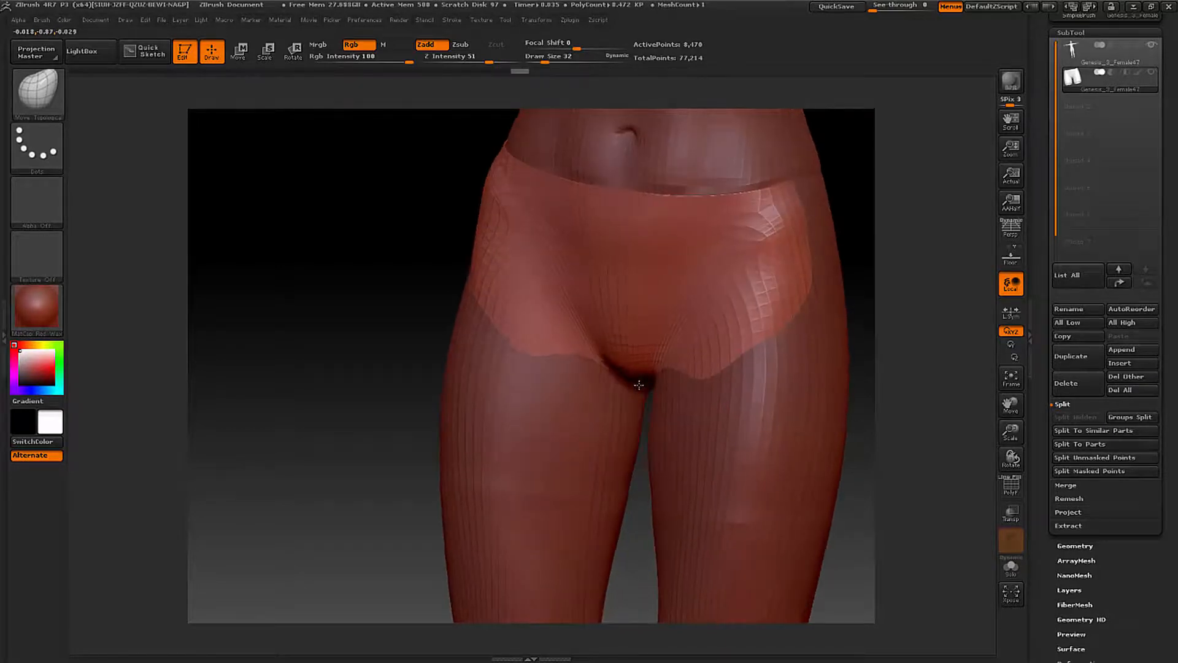
pyautogui.moveTo(647, 376); pyautogui.dragTo(644, 386)
pyautogui.moveTo(644, 386); pyautogui.dragTo(668, 387, button='right')
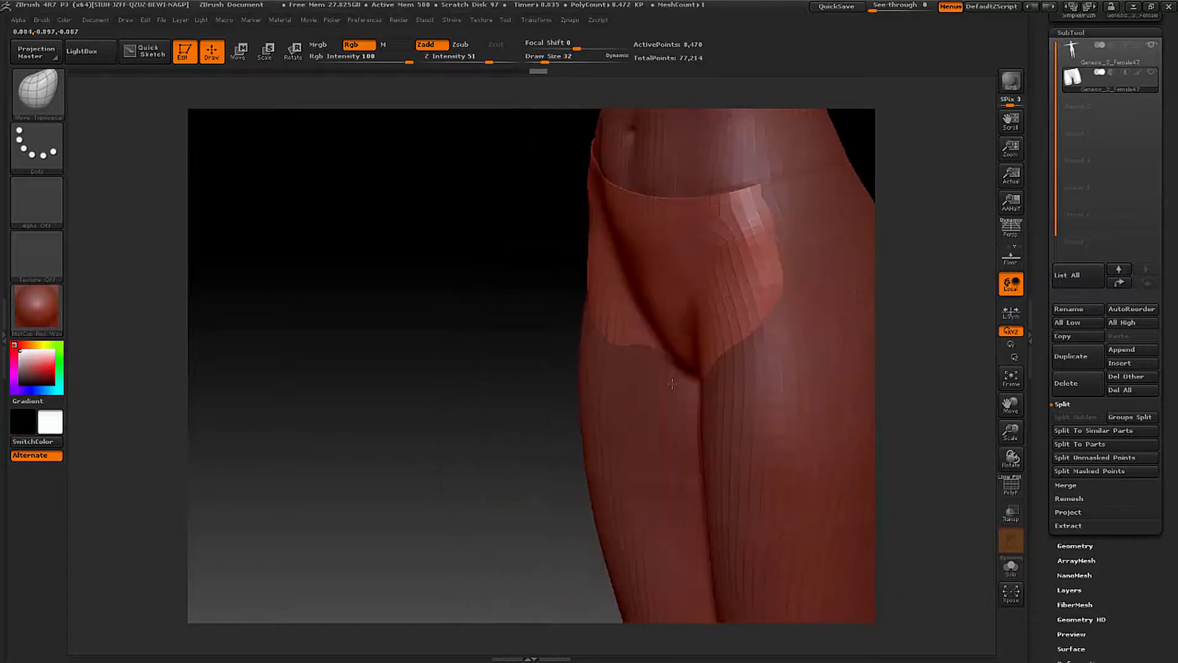
# - Draw the front of both shorts legs out of the body, down the thighs to the leg hems
pyautogui.moveTo(631, 355)
pyautogui.mouseDown()
pyautogui.moveTo(608, 370)
pyautogui.moveTo(612, 428)
pyautogui.moveTo(585, 394)
pyautogui.mouseUp()
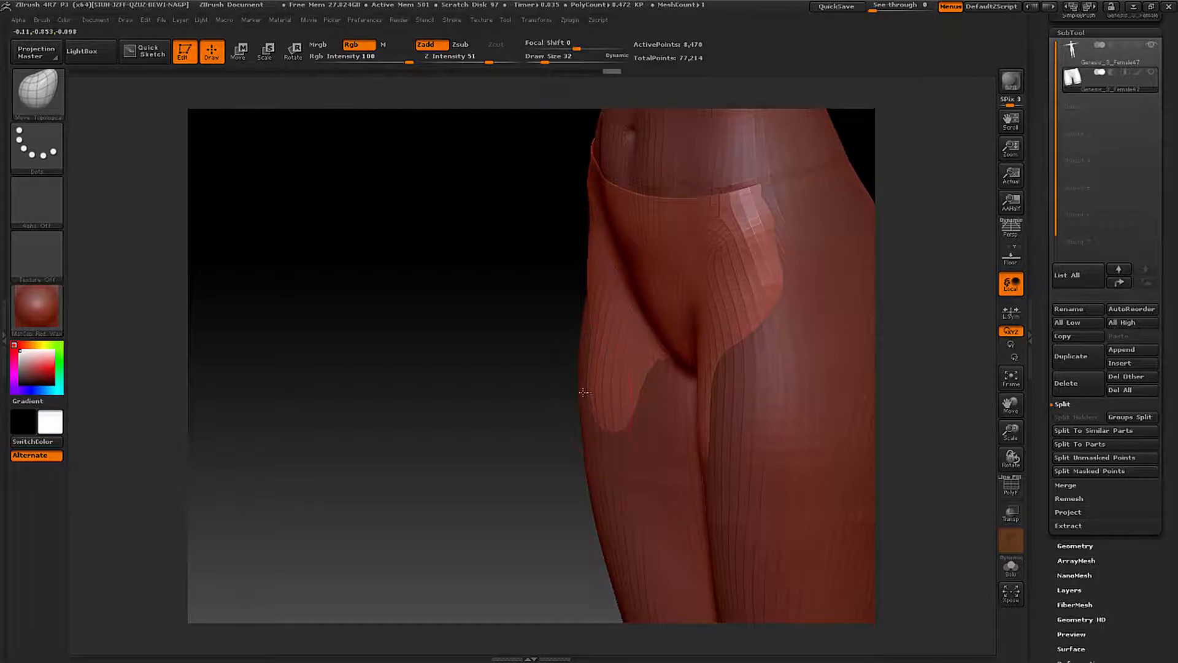
pyautogui.moveTo(604, 402); pyautogui.dragTo(678, 393, button='right')
pyautogui.moveTo(594, 372)
pyautogui.mouseDown()
pyautogui.moveTo(569, 325)
pyautogui.moveTo(569, 410)
pyautogui.mouseUp()
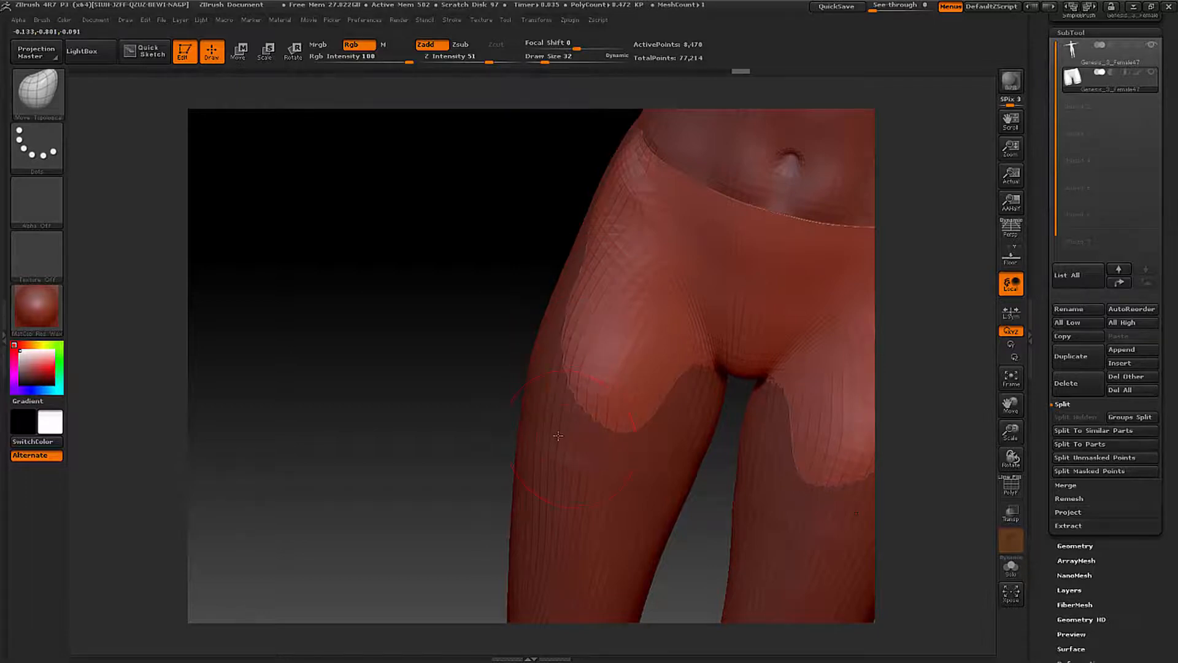
pyautogui.moveTo(559, 436); pyautogui.dragTo(556, 436, button='right')
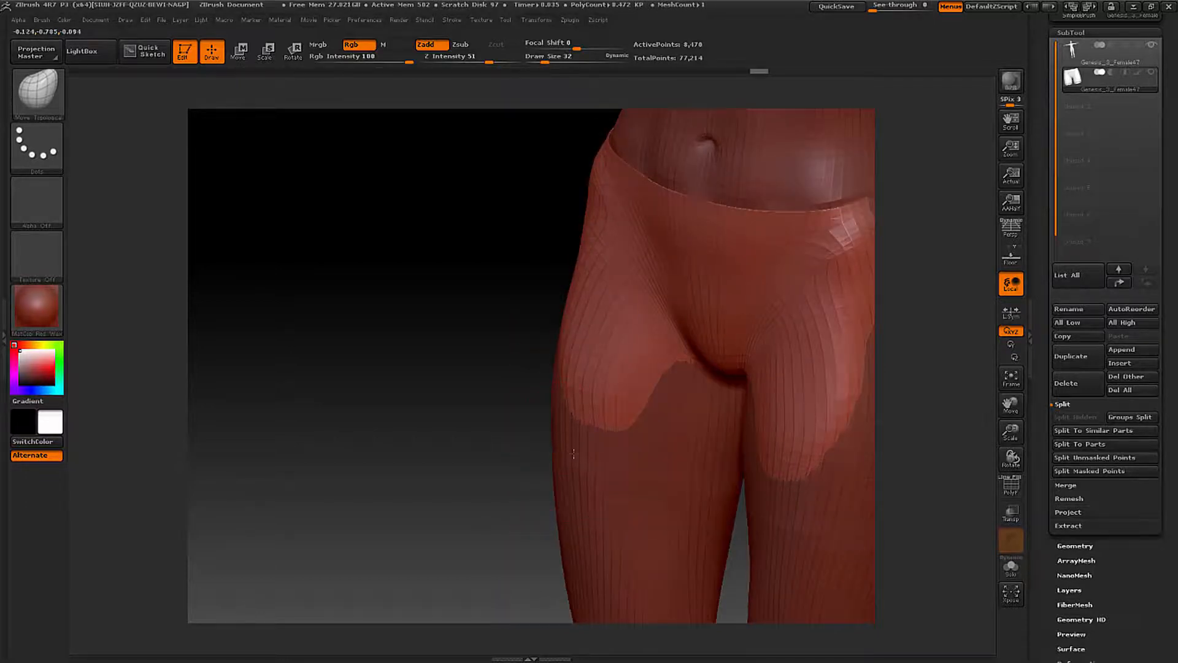
pyautogui.moveTo(575, 422); pyautogui.dragTo(568, 468)
pyautogui.moveTo(602, 459); pyautogui.dragTo(666, 462, button='right')
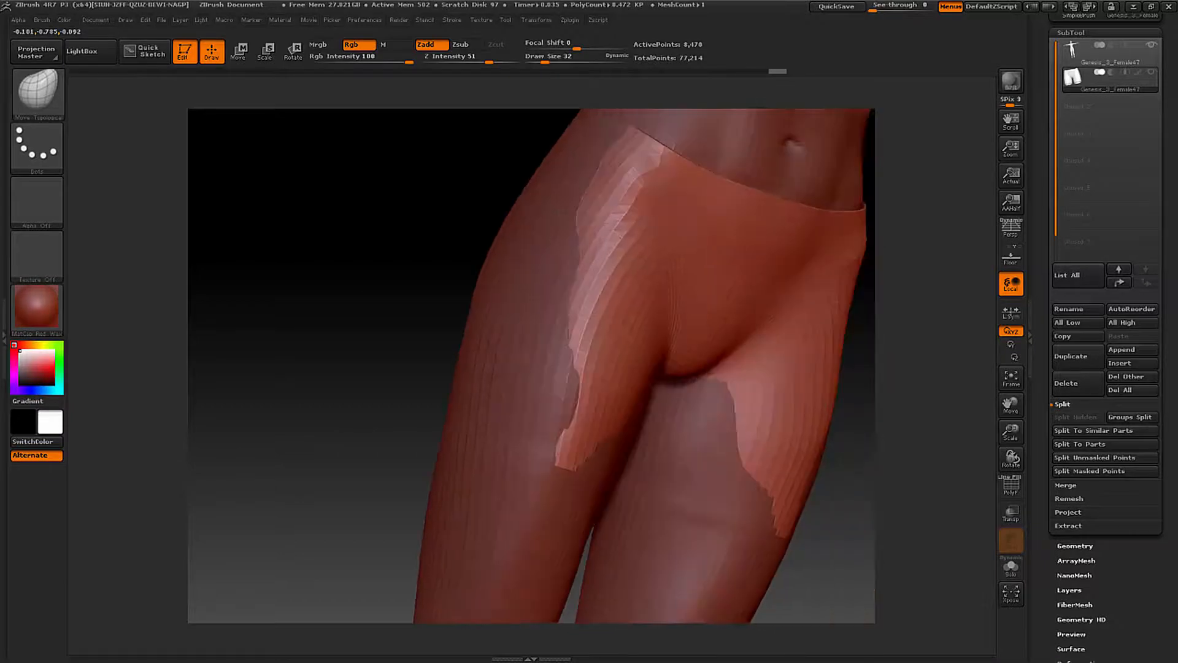
pyautogui.moveTo(596, 431); pyautogui.dragTo(608, 464)
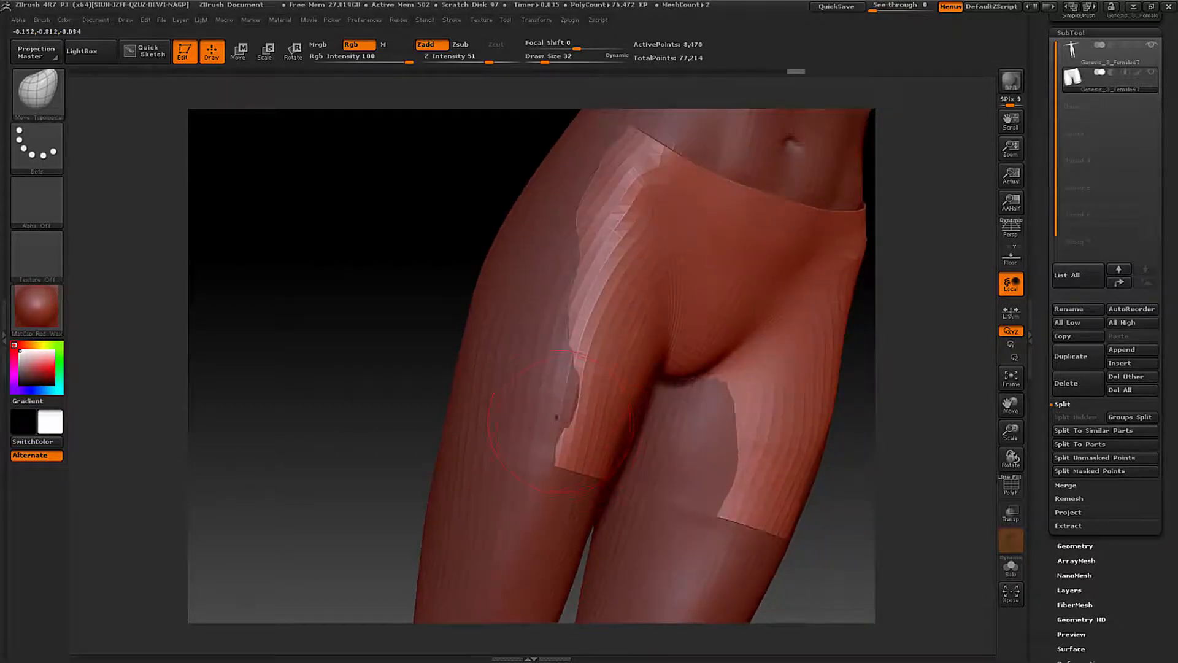
# - Pull the shorts legs outward over the exposed outer thighs above the hems
pyautogui.moveTo(557, 415)
pyautogui.mouseDown(button='right')
pyautogui.moveTo(487, 400)
pyautogui.moveTo(513, 397)
pyautogui.mouseUp(button='right')
pyautogui.click(520, 417)
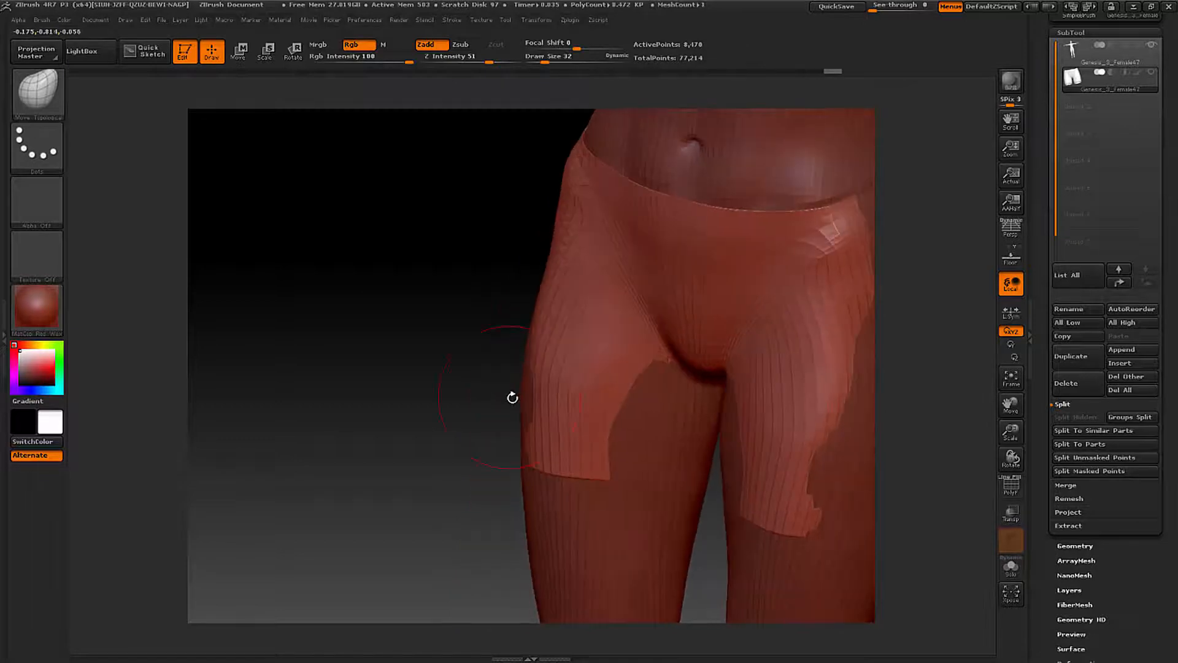
pyautogui.moveTo(535, 402); pyautogui.dragTo(524, 383)
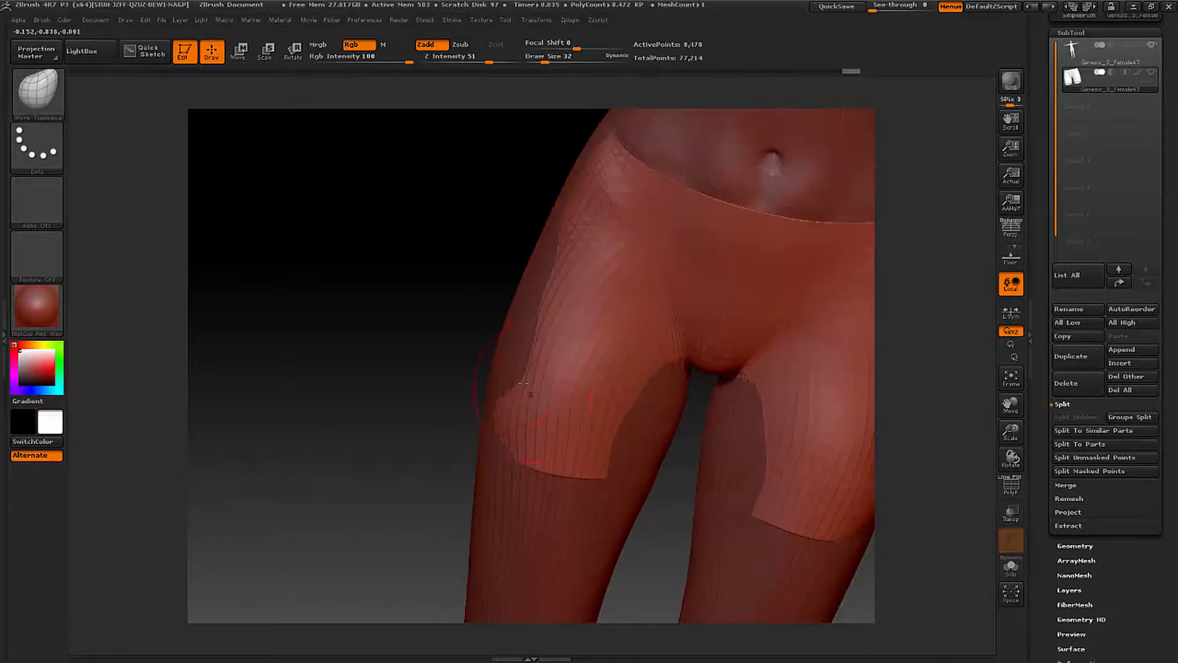
pyautogui.moveTo(528, 338); pyautogui.dragTo(513, 332)
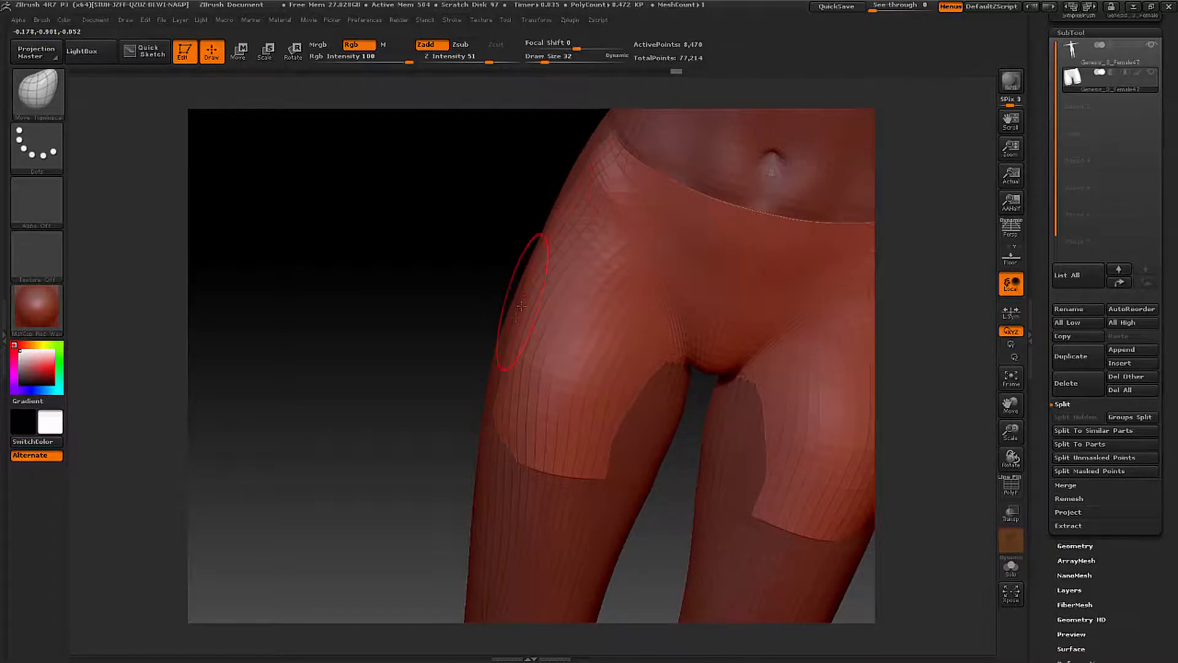
# - Set the brush Draw Size to 50 and pull the shorts outward along the outer thighs and hips up to the waistband
pyautogui.press('space')
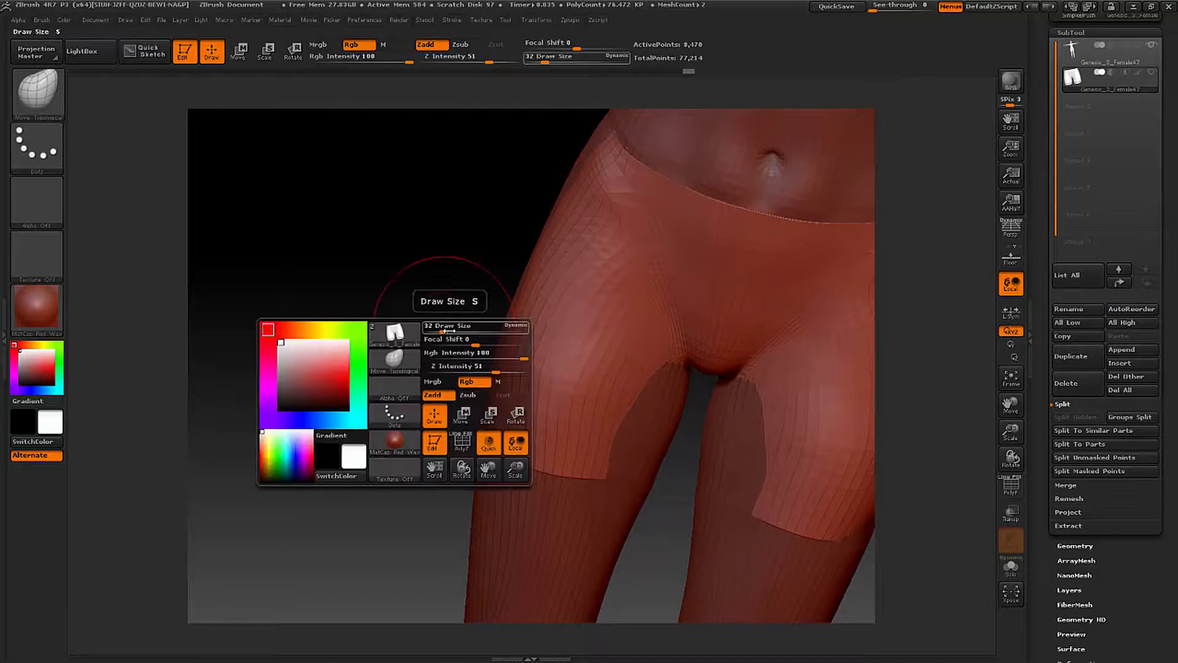
pyautogui.moveTo(443, 332); pyautogui.dragTo(450, 332)
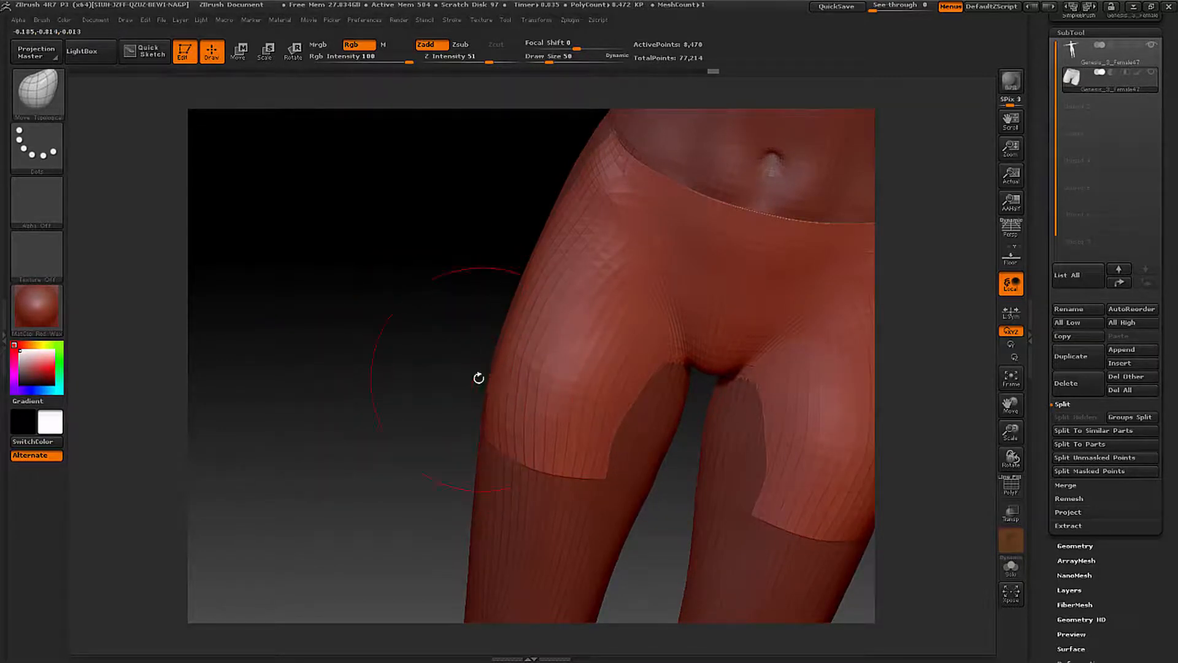
pyautogui.moveTo(479, 376)
pyautogui.mouseDown()
pyautogui.moveTo(503, 310)
pyautogui.moveTo(495, 305)
pyautogui.mouseUp()
pyautogui.moveTo(540, 263); pyautogui.dragTo(527, 256)
pyautogui.moveTo(565, 210)
pyautogui.mouseDown()
pyautogui.moveTo(556, 185)
pyautogui.moveTo(592, 178)
pyautogui.moveTo(585, 159)
pyautogui.moveTo(616, 123)
pyautogui.mouseUp()
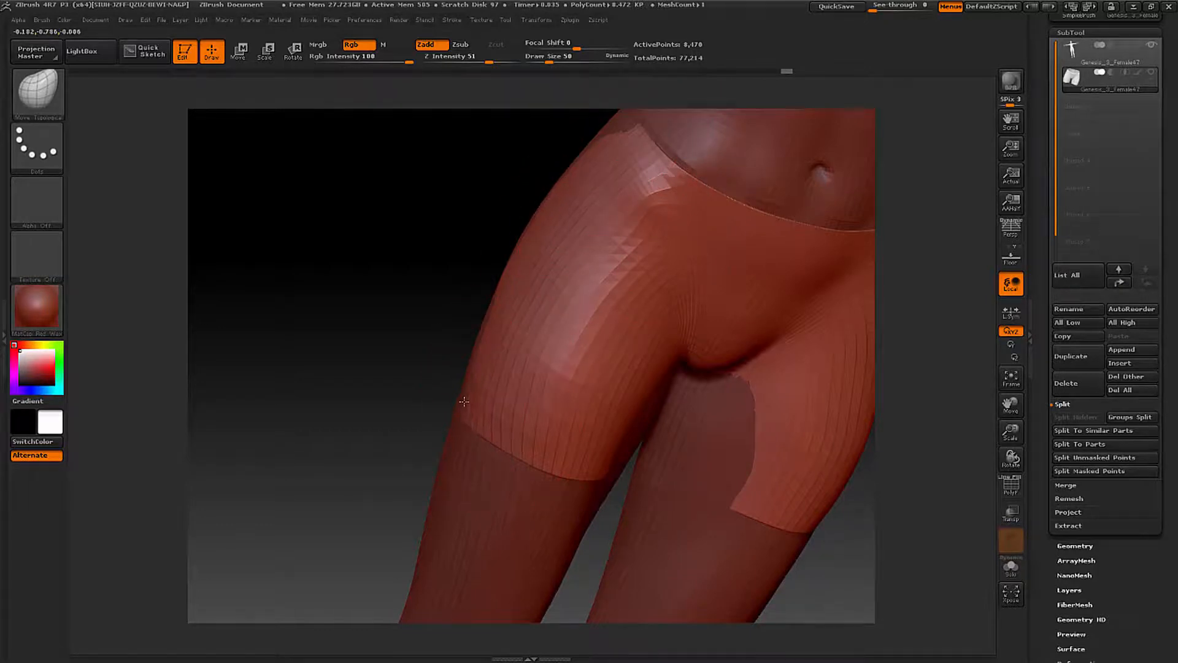
# - Pull the sides of the shorts over the body from the leg hems around to the outer buttocks
pyautogui.moveTo(464, 401); pyautogui.dragTo(462, 403)
pyautogui.moveTo(392, 362)
pyautogui.mouseDown()
pyautogui.moveTo(443, 353)
pyautogui.moveTo(448, 330)
pyautogui.mouseUp()
pyautogui.moveTo(481, 252); pyautogui.dragTo(472, 254)
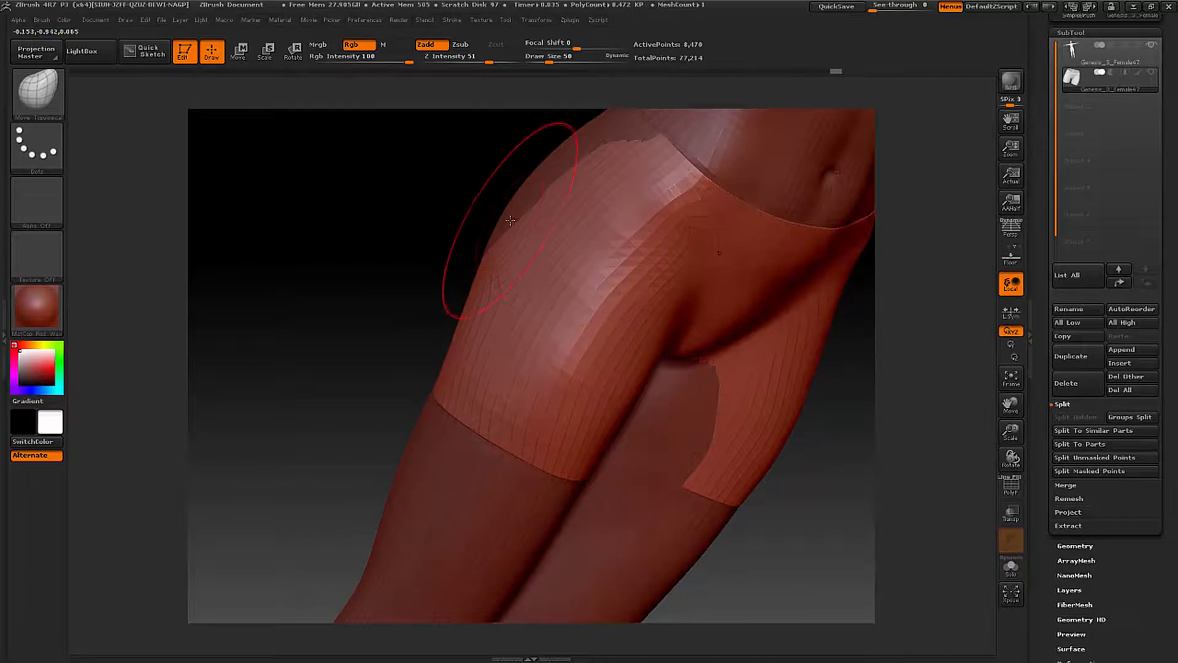
pyautogui.moveTo(511, 219); pyautogui.dragTo(500, 212)
pyautogui.moveTo(393, 215); pyautogui.dragTo(445, 210)
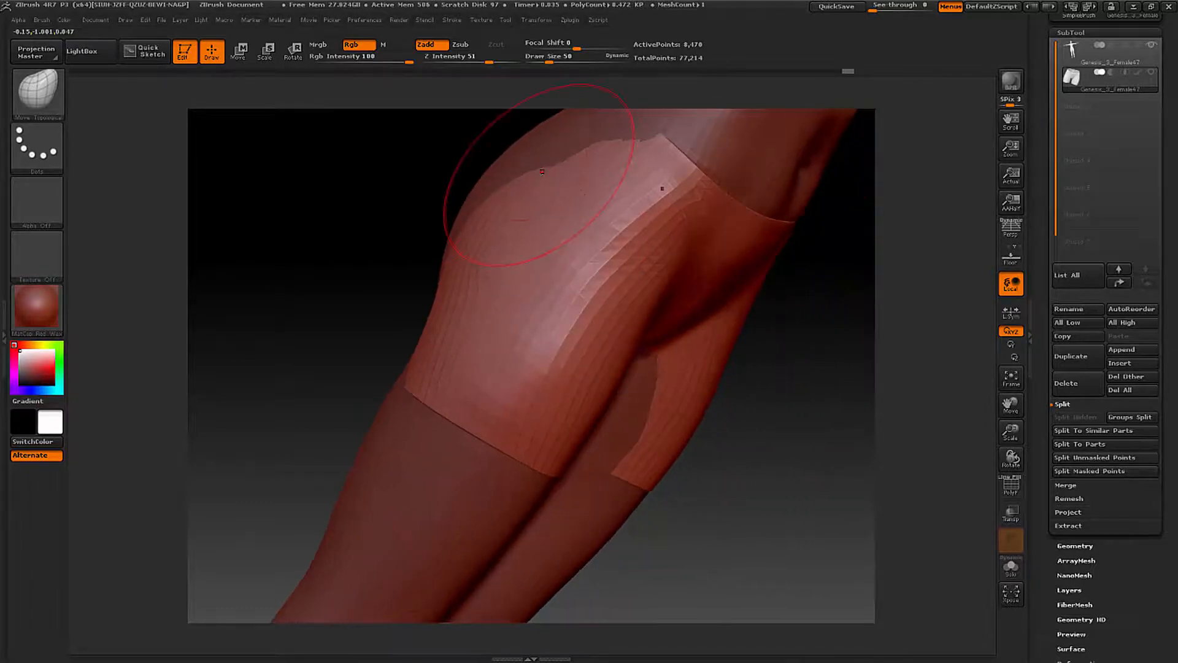
pyautogui.moveTo(507, 172); pyautogui.dragTo(505, 162)
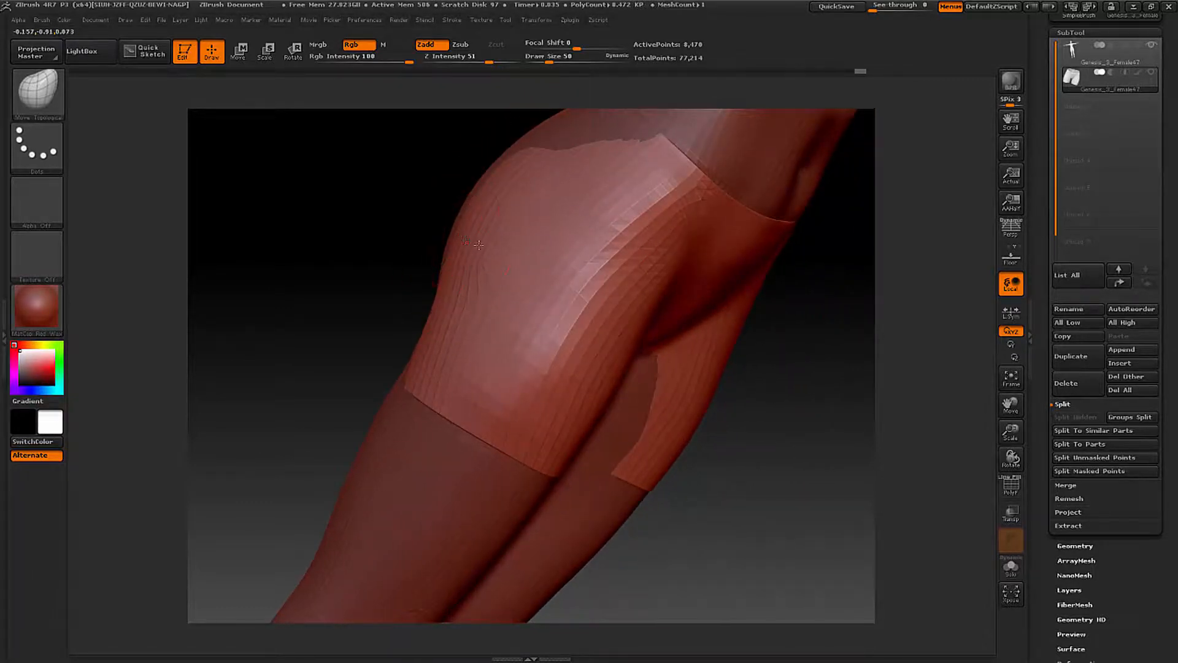
pyautogui.moveTo(399, 239)
pyautogui.mouseDown()
pyautogui.moveTo(472, 227)
pyautogui.moveTo(418, 222)
pyautogui.mouseUp()
# - Pull the back of the shorts over the exposed body between the rear waistband and the lower buttocks
pyautogui.moveTo(418, 279)
pyautogui.mouseDown()
pyautogui.moveTo(399, 359)
pyautogui.moveTo(372, 374)
pyautogui.mouseUp()
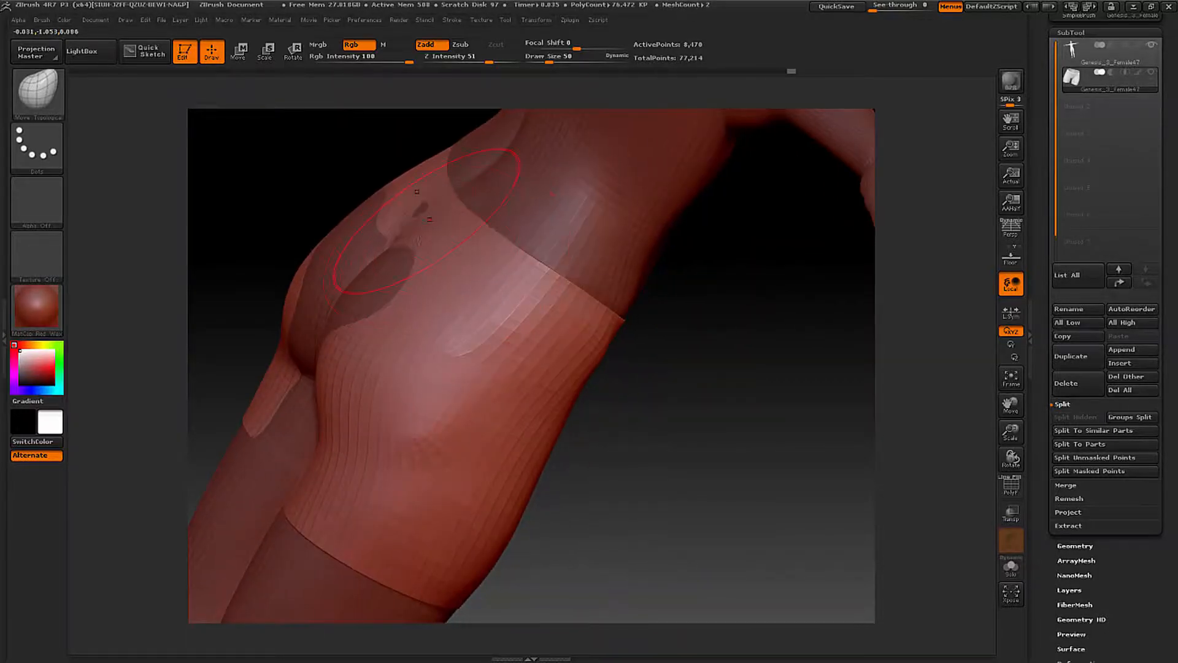
pyautogui.moveTo(430, 219); pyautogui.dragTo(423, 227)
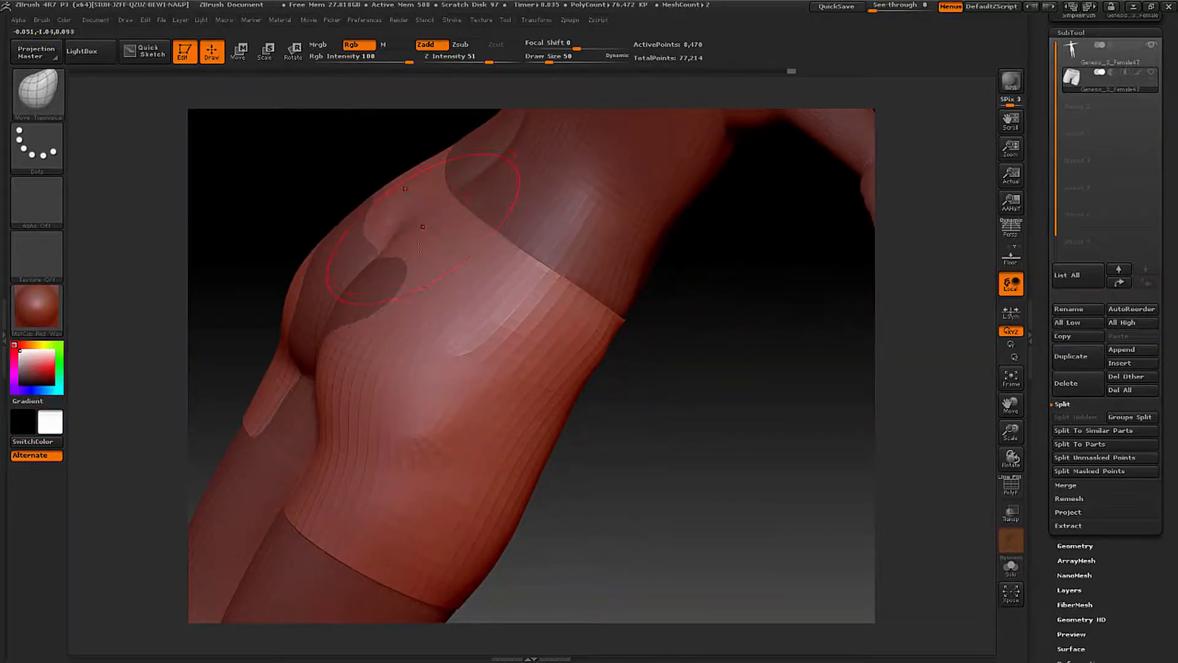
pyautogui.moveTo(383, 277)
pyautogui.mouseDown()
pyautogui.moveTo(367, 310)
pyautogui.moveTo(331, 303)
pyautogui.moveTo(341, 291)
pyautogui.moveTo(315, 320)
pyautogui.moveTo(305, 374)
pyautogui.mouseUp()
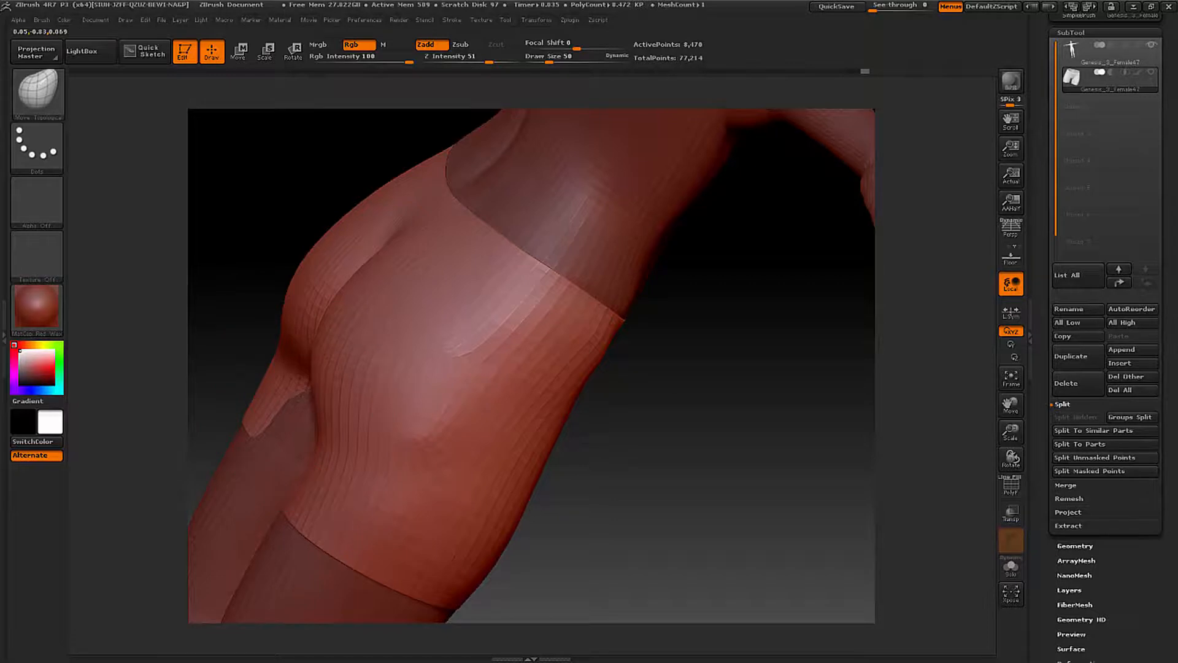
pyautogui.moveTo(273, 297); pyautogui.dragTo(358, 304)
# - Set the brush Draw Size to 22 and pull the shorts over the exposed inner thighs at the back
pyautogui.moveTo(395, 484)
pyautogui.mouseDown()
pyautogui.moveTo(370, 493)
pyautogui.moveTo(370, 470)
pyautogui.mouseUp()
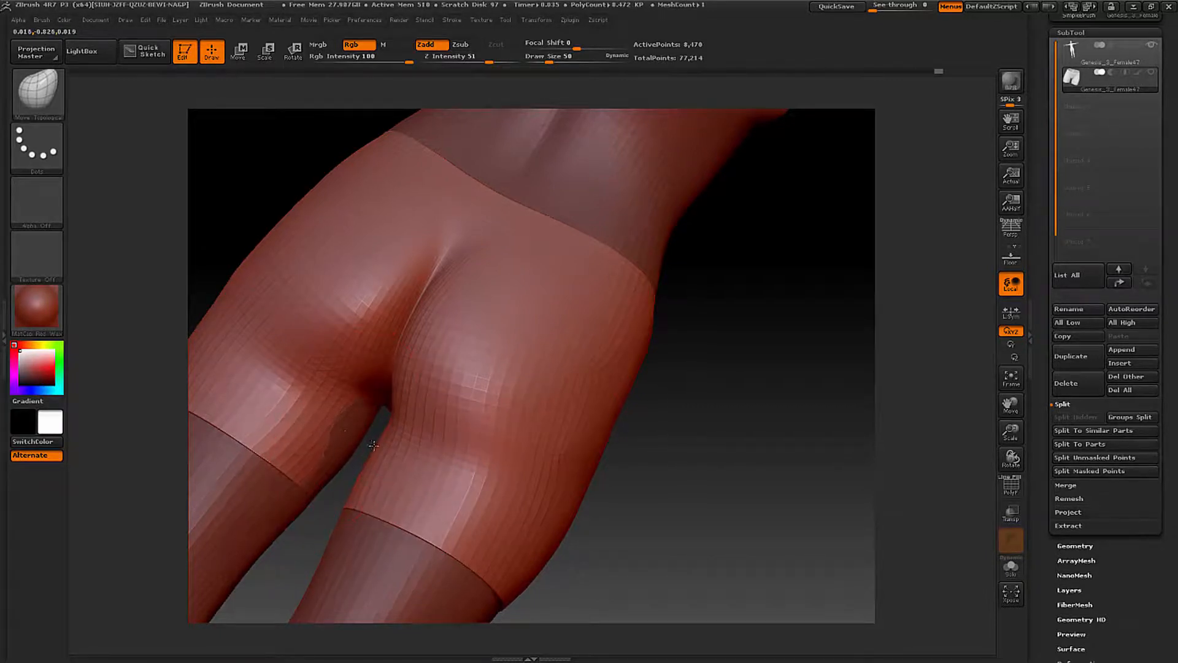
pyautogui.moveTo(373, 445); pyautogui.dragTo(382, 457, button='right')
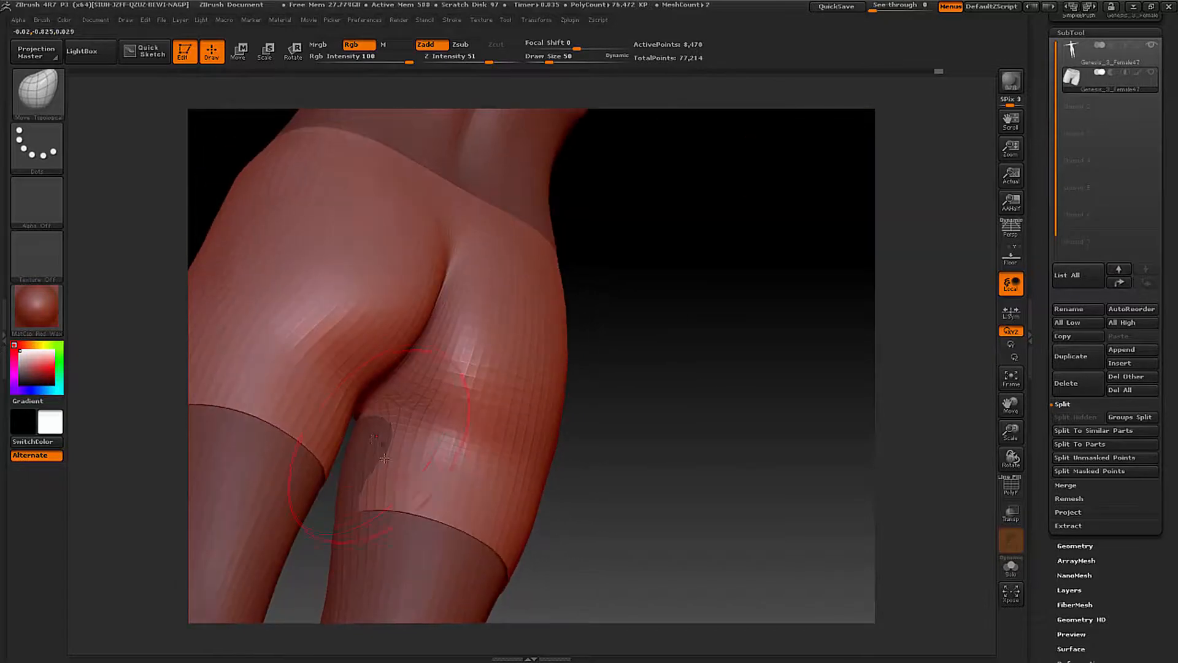
pyautogui.rightClick(385, 459)
pyautogui.moveTo(386, 463); pyautogui.dragTo(376, 465)
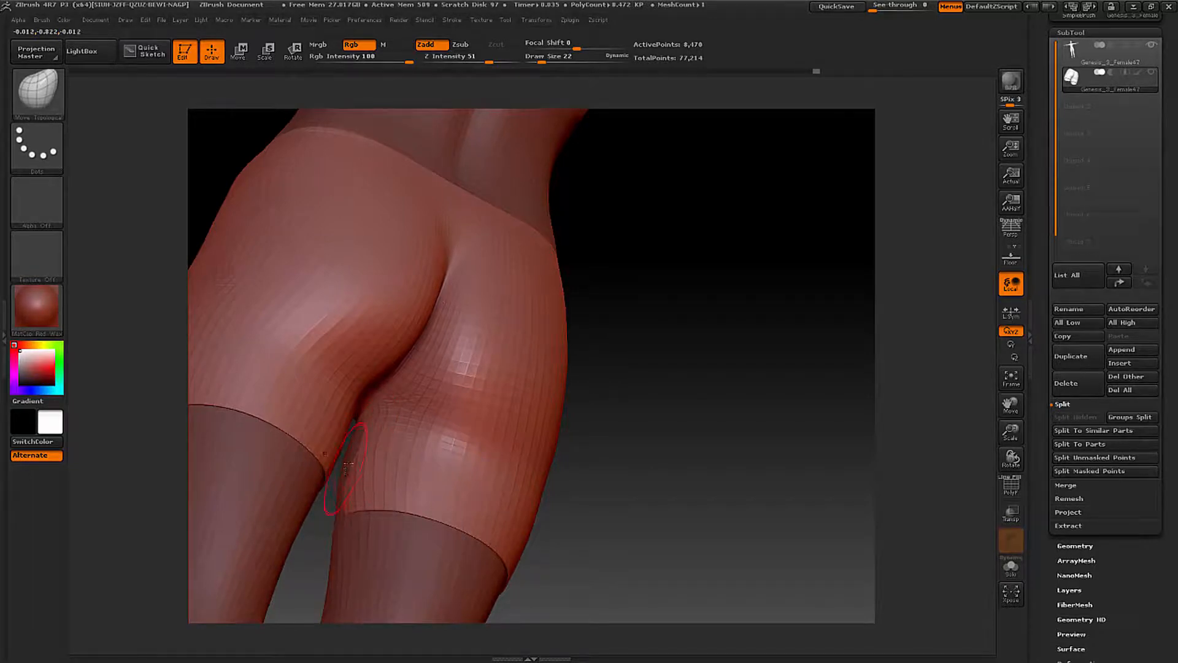
pyautogui.moveTo(349, 456); pyautogui.dragTo(402, 413, button='right')
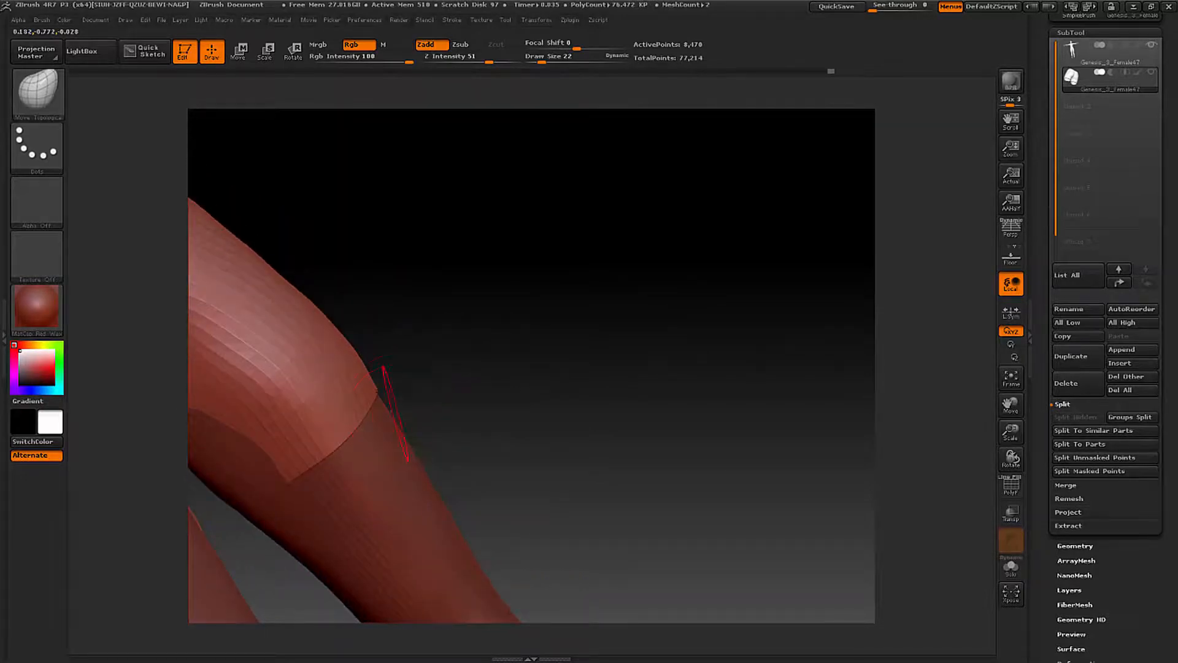
# - Undo the last inner-thigh pulls, set the brush Draw Size to 35, and pull the shorts over the exposed inner thighs down to the leg hems
pyautogui.moveTo(483, 373); pyautogui.dragTo(525, 389, button='right')
pyautogui.moveTo(561, 350)
pyautogui.mouseDown(button='right')
pyautogui.moveTo(616, 294)
pyautogui.moveTo(526, 344)
pyautogui.mouseUp(button='right')
pyautogui.press('space')
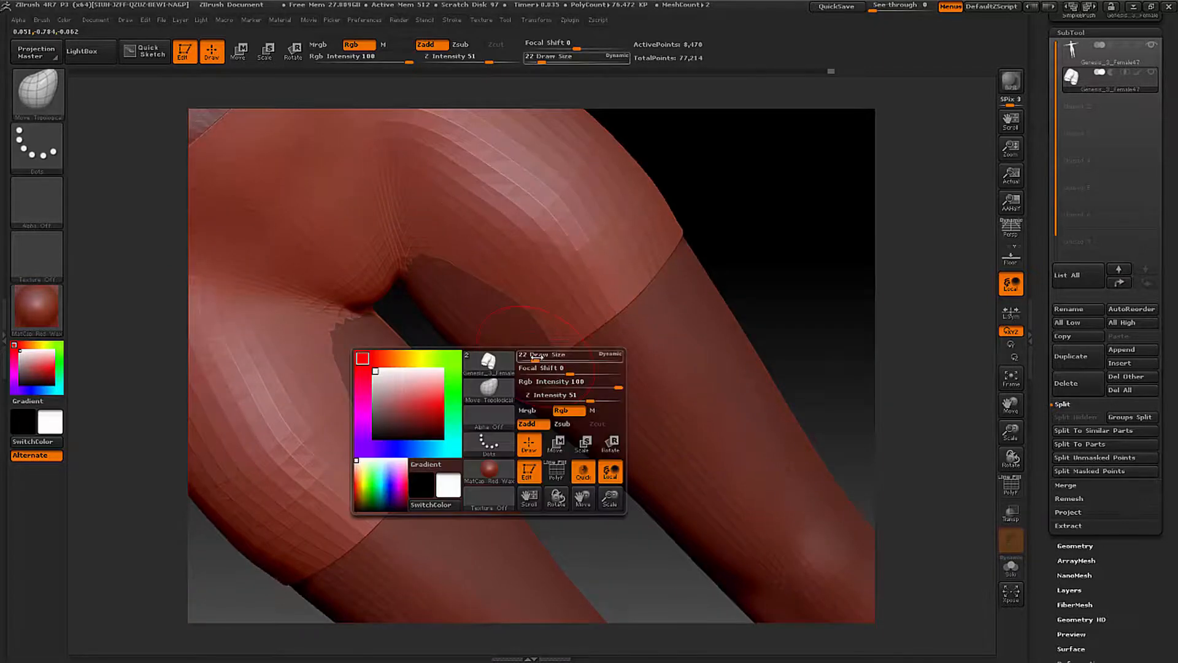
pyautogui.moveTo(538, 359)
pyautogui.mouseDown()
pyautogui.moveTo(532, 341)
pyautogui.moveTo(495, 340)
pyautogui.mouseUp()
pyautogui.hotkey('ctrl', 'z')
pyautogui.hotkey('ctrl', 'z')
pyautogui.hotkey('ctrl', 'z')
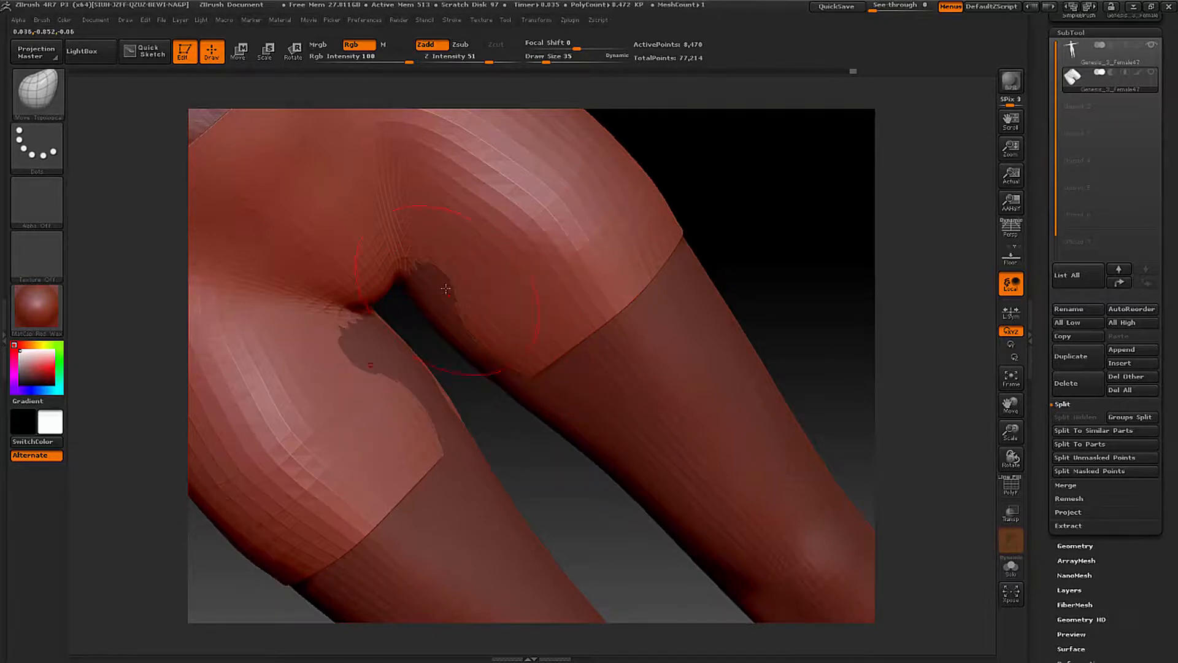
pyautogui.moveTo(450, 325); pyautogui.dragTo(507, 394)
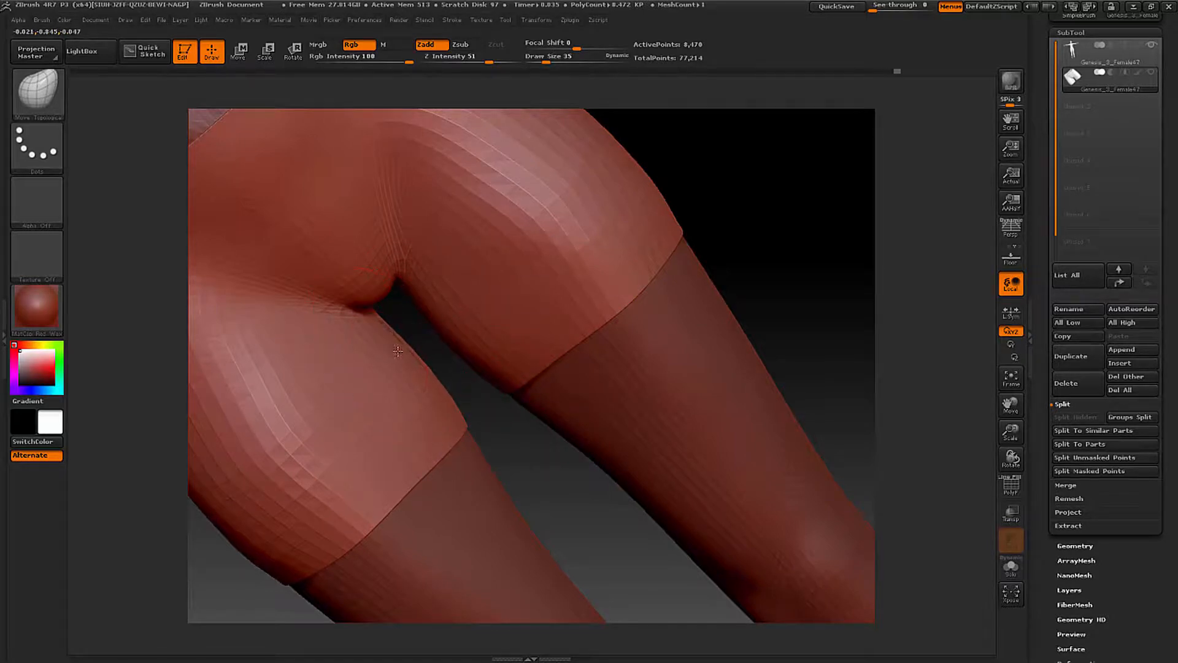
pyautogui.moveTo(403, 349); pyautogui.dragTo(405, 333)
# - Touch up the fit of the shorts around the leg openings, buttocks, hips and waistband from all sides of the body
pyautogui.moveTo(382, 349)
pyautogui.mouseDown(button='right')
pyautogui.moveTo(388, 307)
pyautogui.moveTo(376, 287)
pyautogui.moveTo(506, 278)
pyautogui.moveTo(479, 286)
pyautogui.moveTo(547, 314)
pyautogui.mouseUp(button='right')
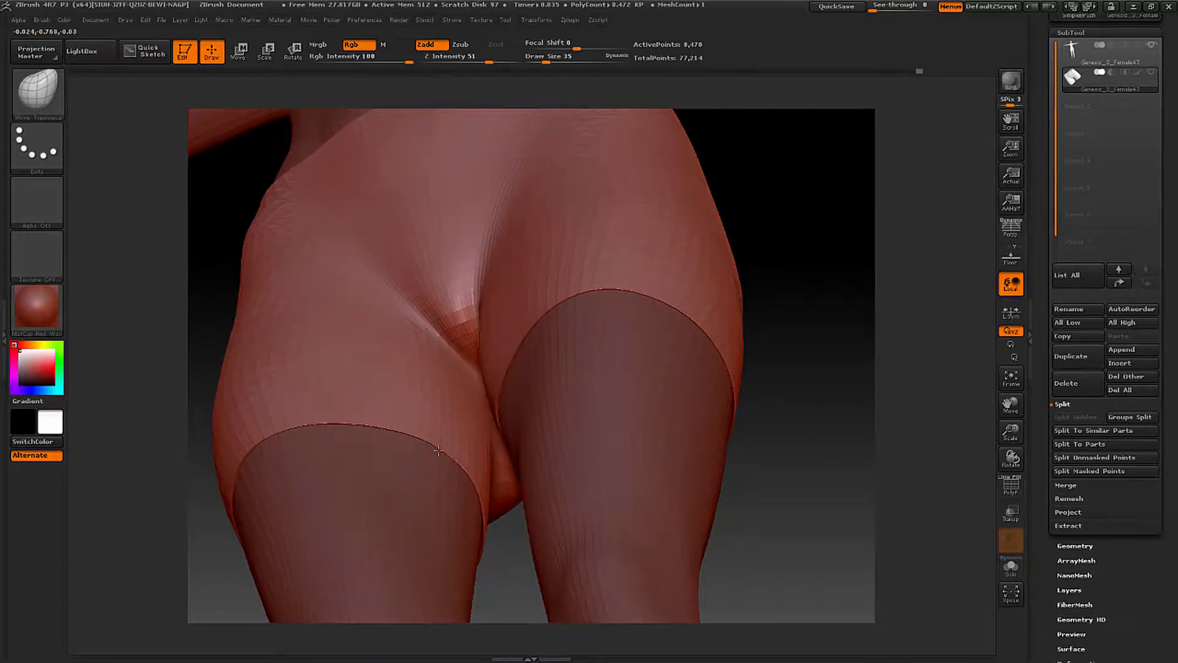
pyautogui.moveTo(451, 436)
pyautogui.mouseDown(button='right')
pyautogui.moveTo(601, 347)
pyautogui.moveTo(558, 265)
pyautogui.mouseUp(button='right')
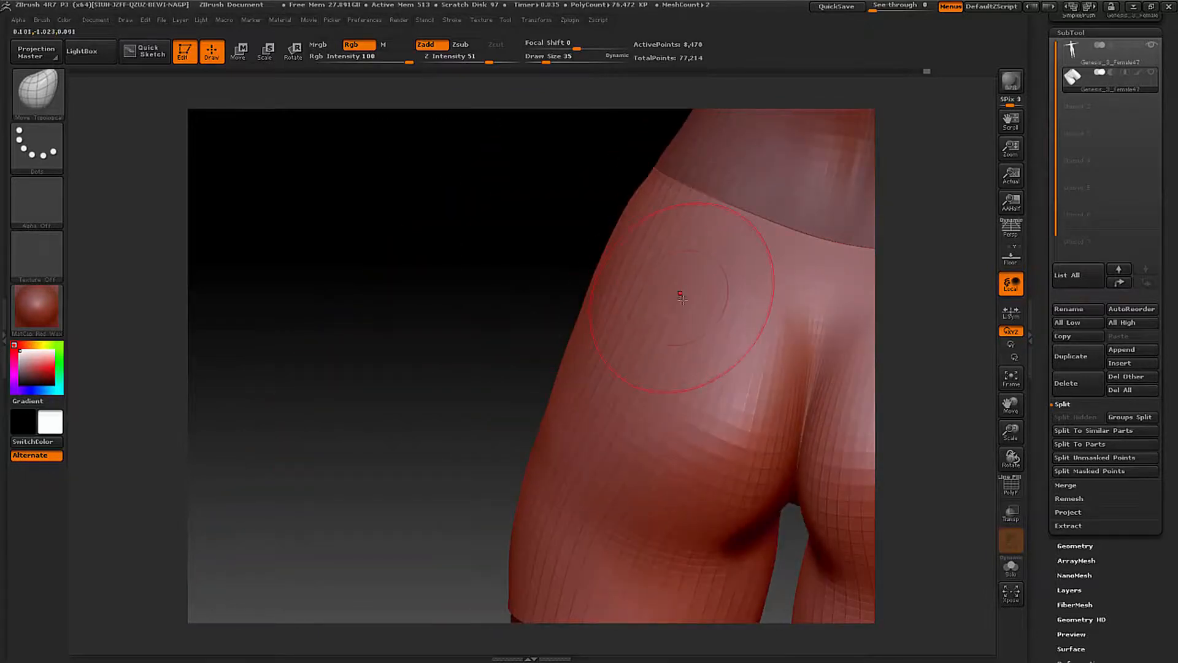
pyautogui.moveTo(676, 306)
pyautogui.mouseDown(button='right')
pyautogui.moveTo(658, 344)
pyautogui.moveTo(639, 329)
pyautogui.moveTo(587, 335)
pyautogui.moveTo(650, 357)
pyautogui.mouseUp(button='right')
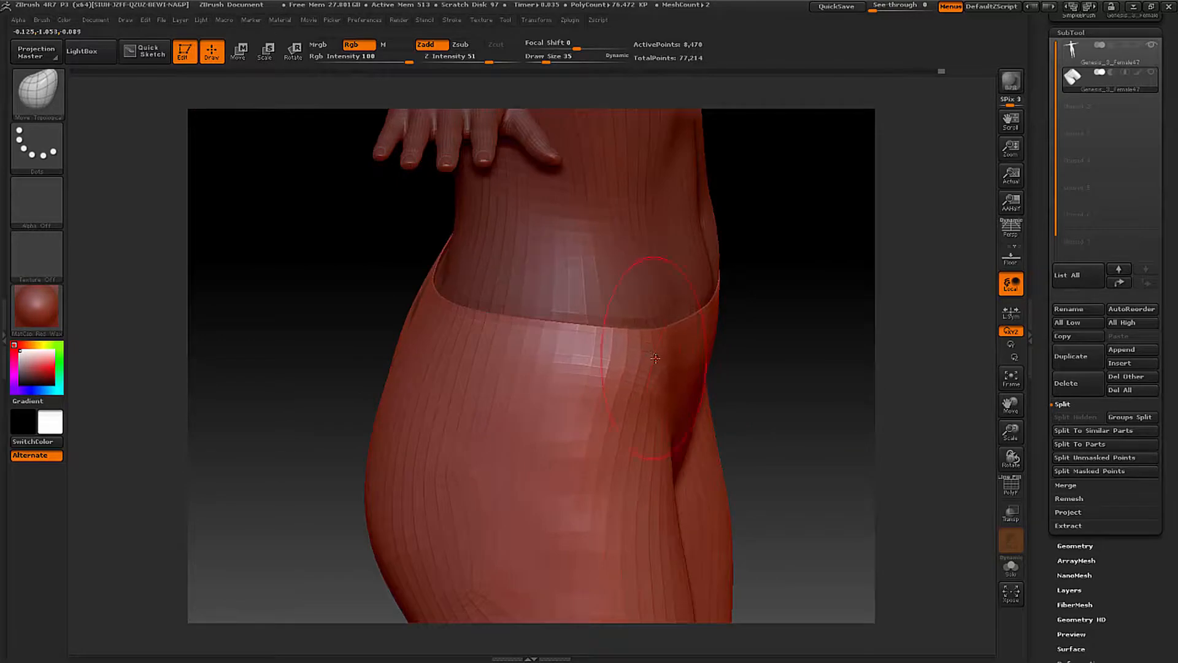
pyautogui.moveTo(699, 350); pyautogui.dragTo(665, 364, button='right')
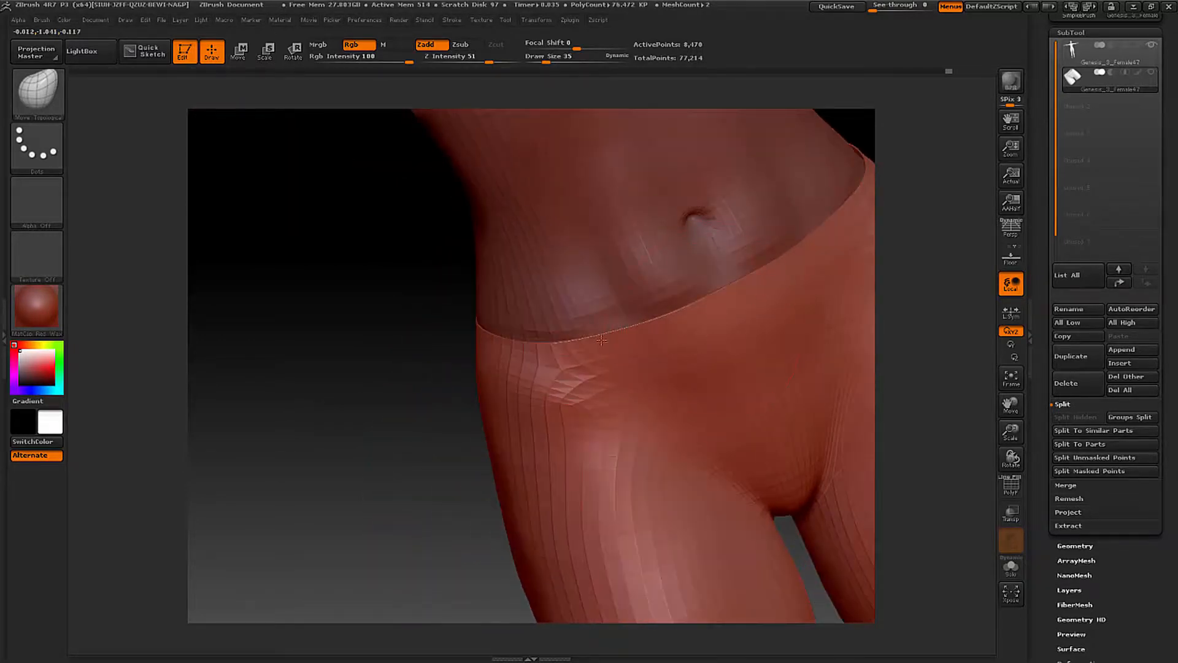
pyautogui.keyDown('alt'); pyautogui.moveTo(601, 340); pyautogui.dragTo(319, 353, button='right'); pyautogui.keyUp('alt')
pyautogui.moveTo(614, 381)
pyautogui.mouseDown(button='right')
pyautogui.moveTo(599, 383)
pyautogui.moveTo(611, 368)
pyautogui.moveTo(635, 370)
pyautogui.moveTo(528, 416)
pyautogui.mouseUp(button='right')
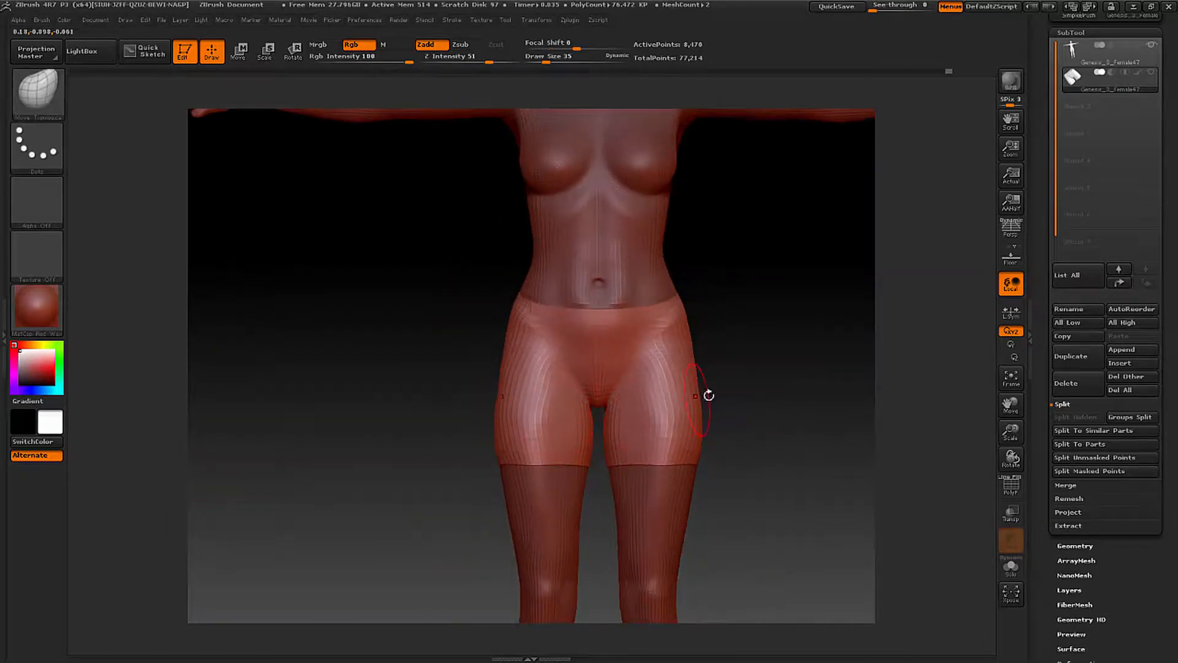
pyautogui.moveTo(709, 395)
pyautogui.mouseDown(button='right')
pyautogui.moveTo(592, 407)
pyautogui.moveTo(695, 401)
pyautogui.mouseUp(button='right')
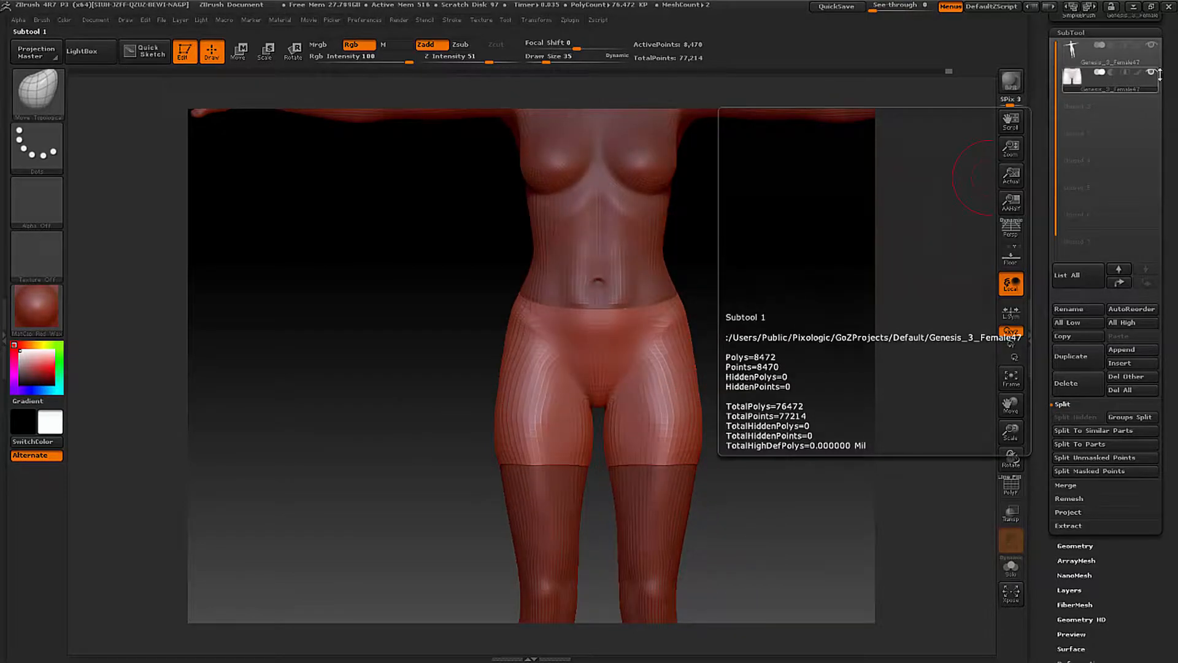
# - Send the shorts to DAZ Studio with GoZ as a new object converted to a SubDivision Surface and examine their back
pyautogui.scroll(5, 1170, 95)
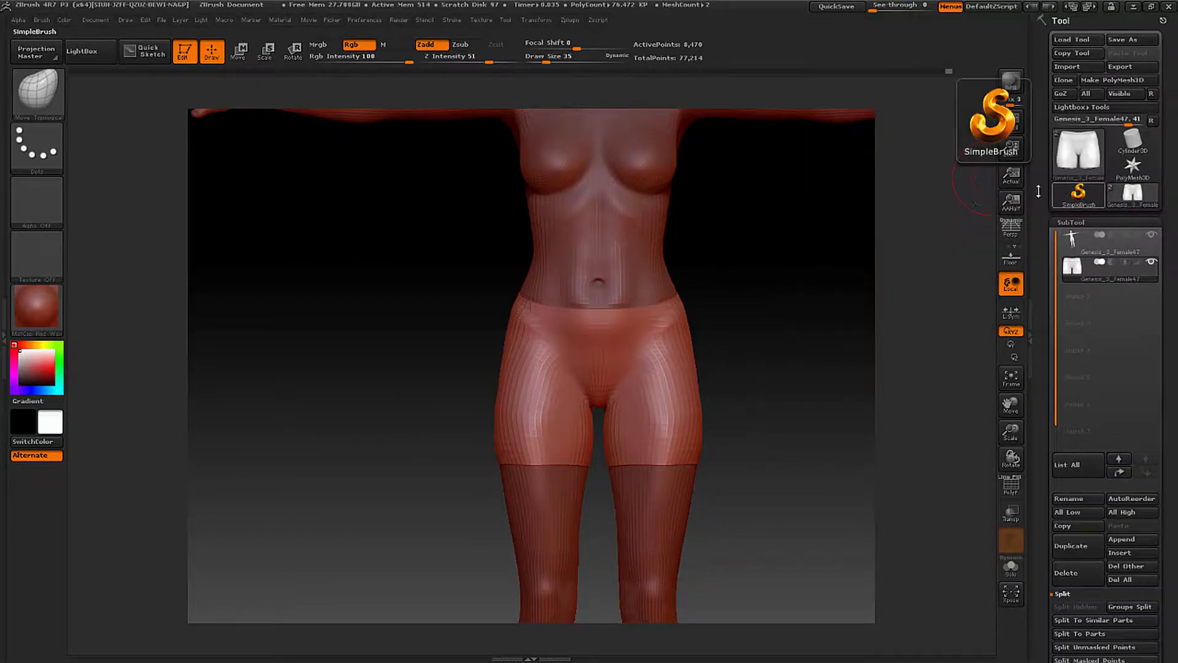
pyautogui.click(1063, 94)
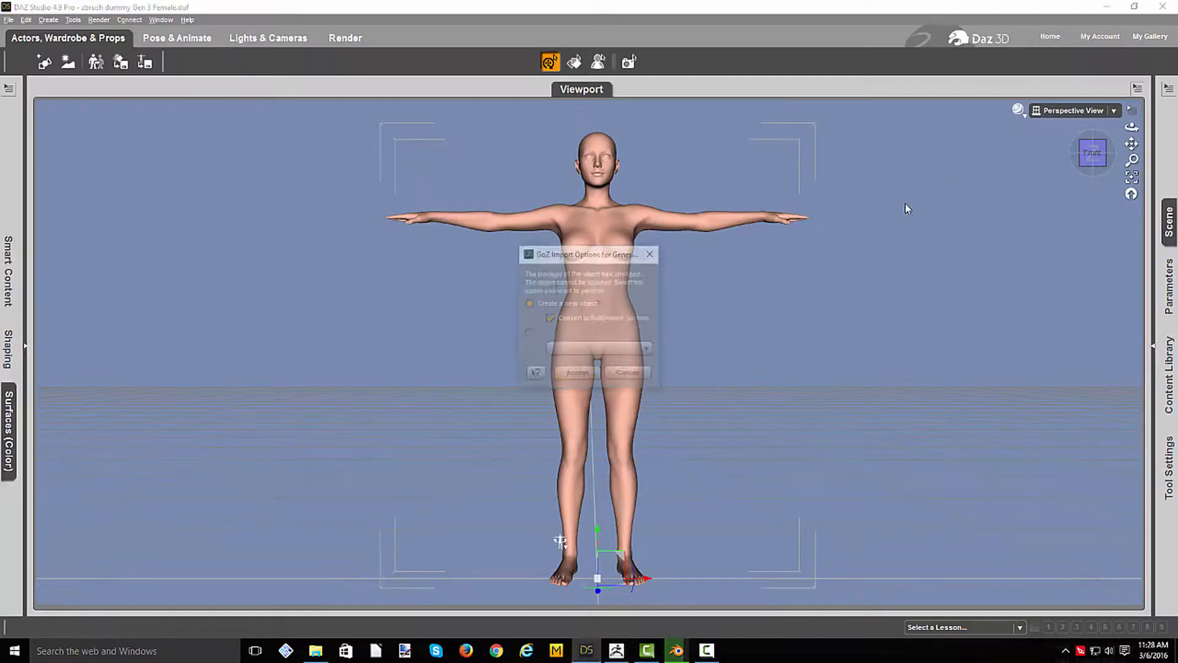
pyautogui.click(576, 375)
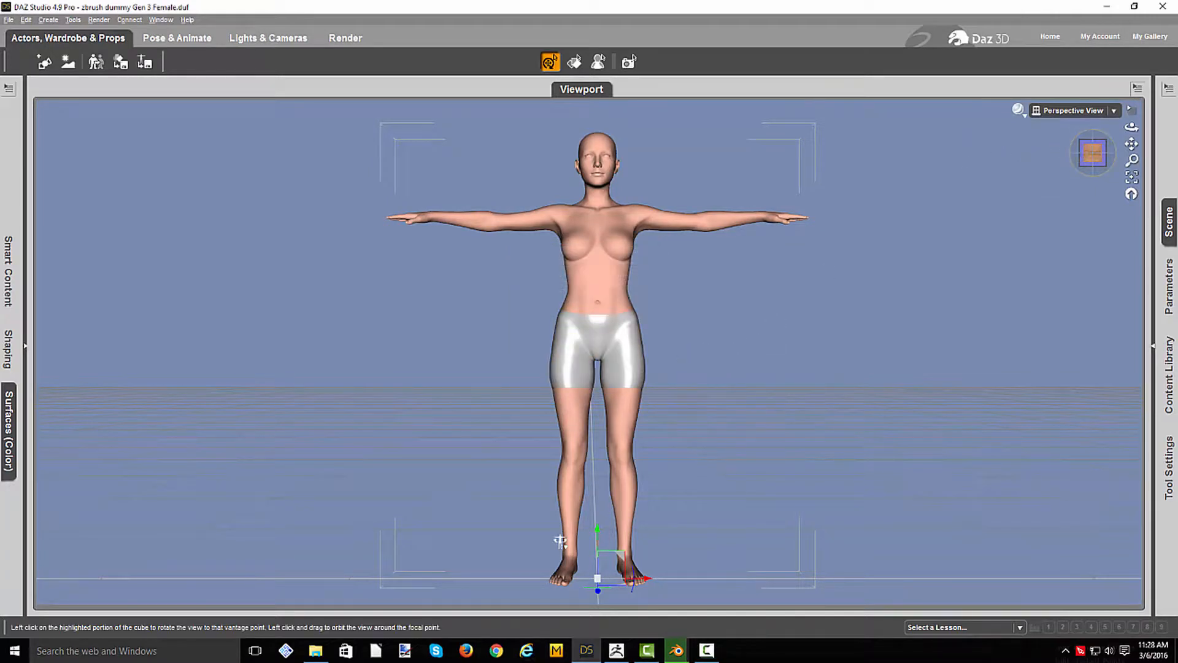
pyautogui.moveTo(1093, 154); pyautogui.dragTo(961, 162)
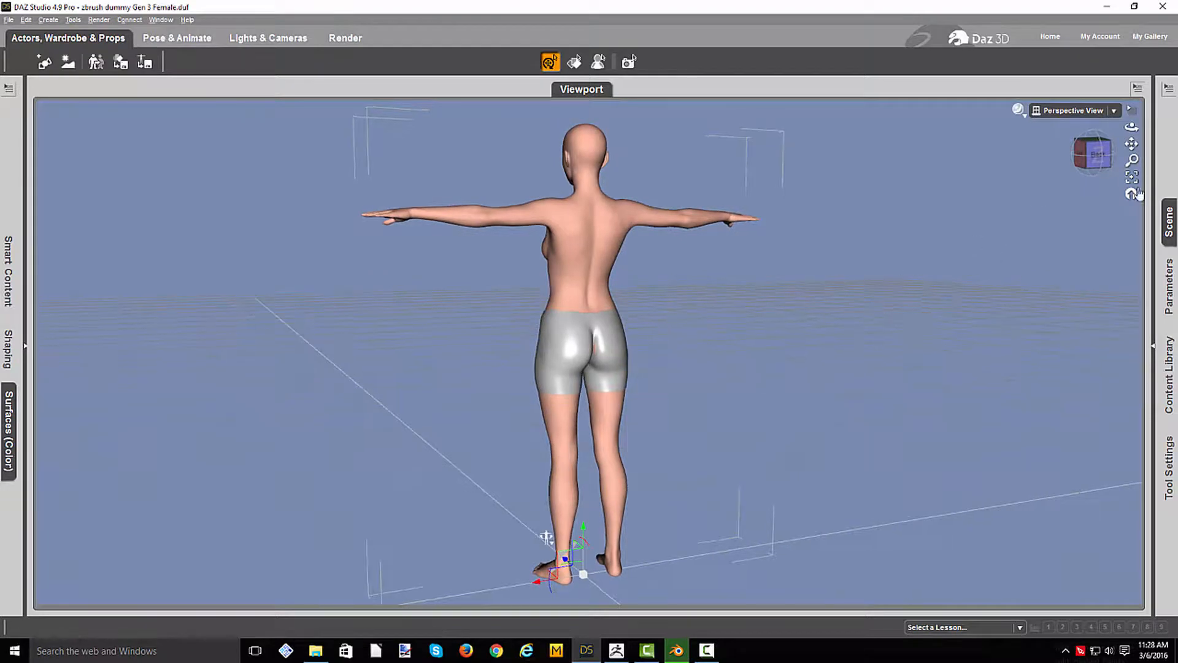
pyautogui.click(1099, 156)
pyautogui.scroll(3, 978, 360)
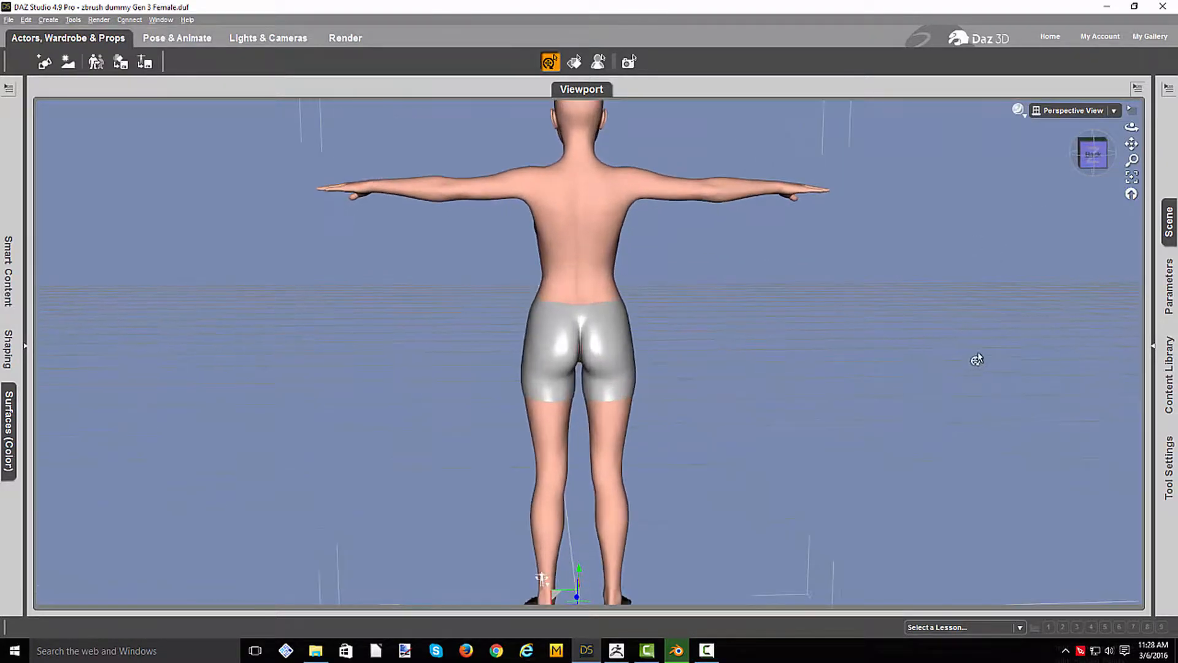
pyautogui.scroll(2, 977, 359)
pyautogui.moveTo(1098, 161)
pyautogui.mouseDown()
pyautogui.moveTo(1173, 159)
pyautogui.moveTo(1099, 162)
pyautogui.mouseUp()
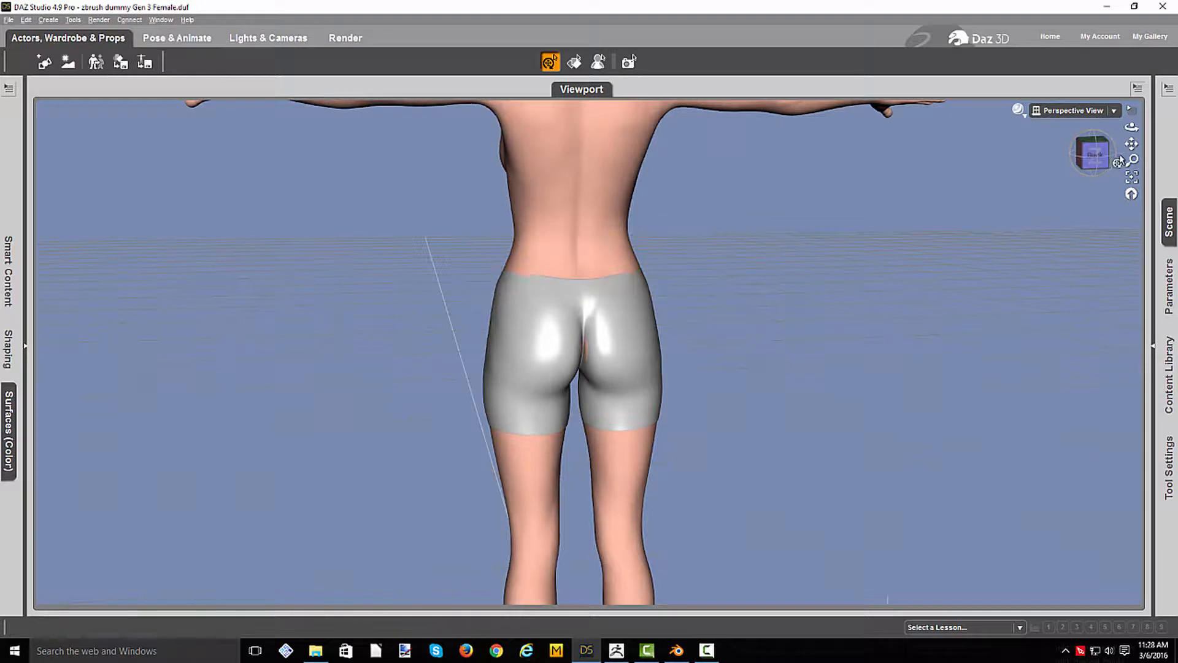
# - Delete the imported shorts object Genesis_3_Female47 from the scene
pyautogui.click(1169, 221)
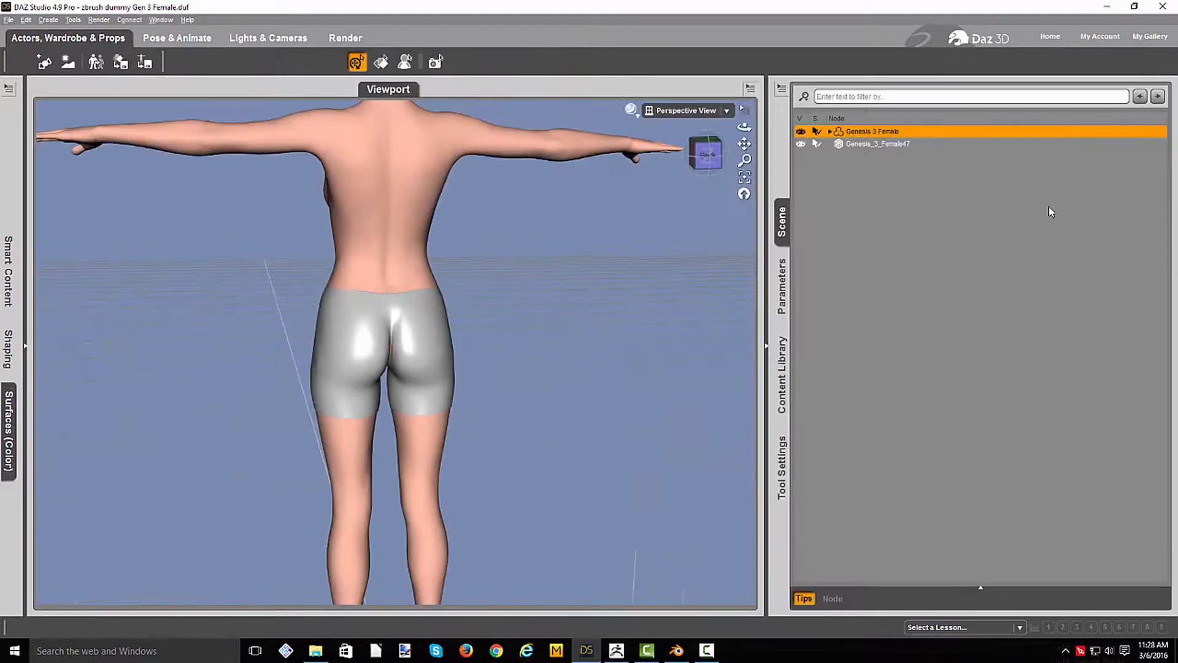
pyautogui.click(892, 144)
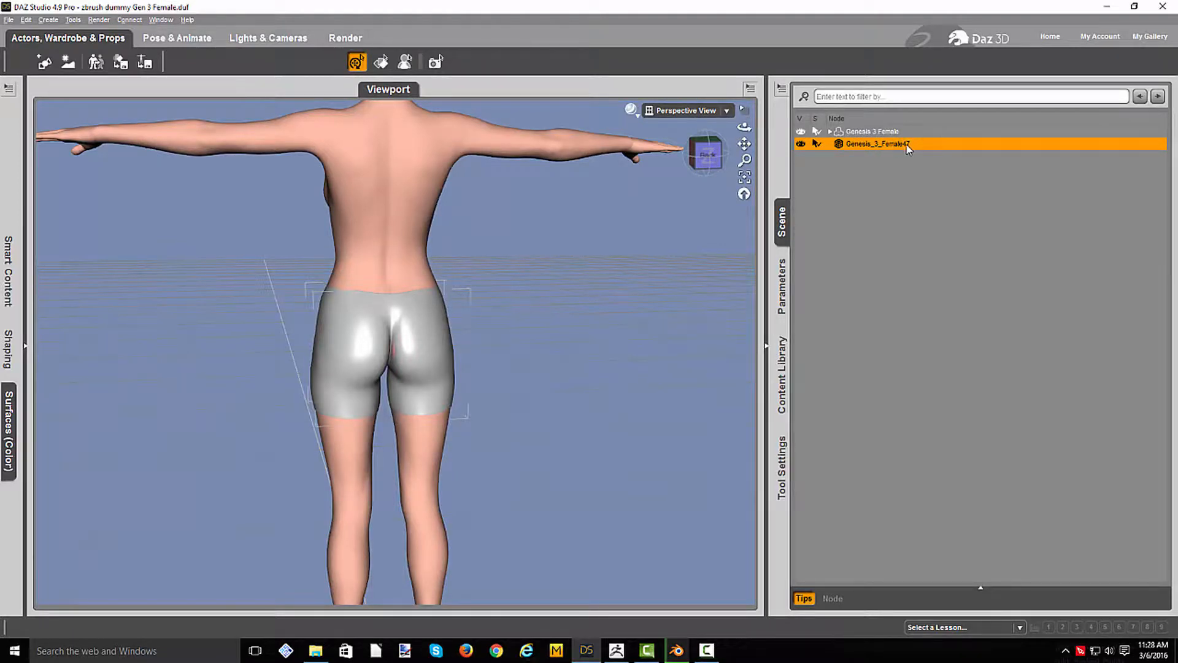
pyautogui.press('Delete')
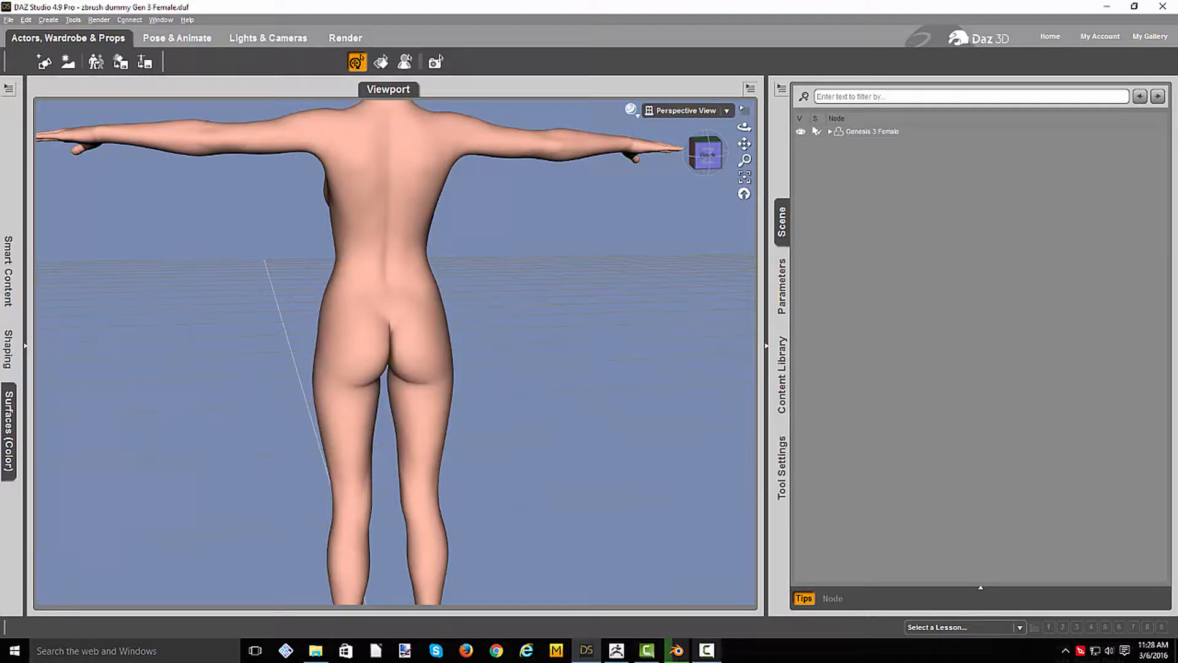
# - Switch back to ZBrush and pull the back of the shorts out over the skin between the buttocks
pyautogui.click(616, 655)
pyautogui.moveTo(787, 372); pyautogui.dragTo(680, 387)
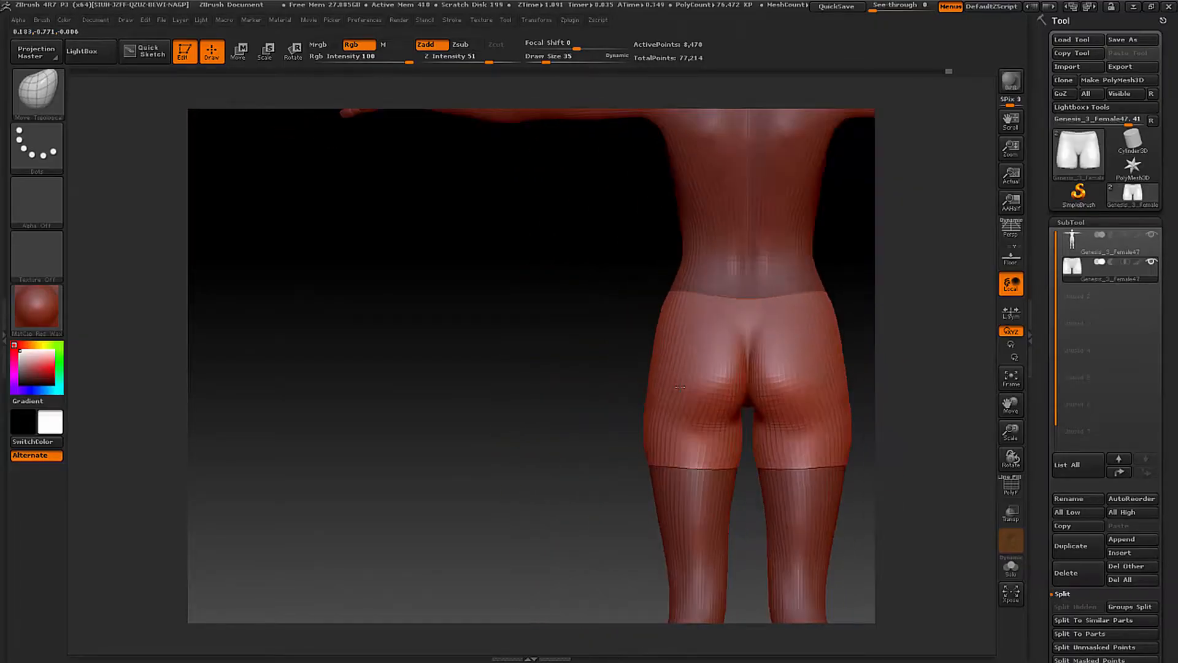
pyautogui.keyDown('alt'); pyautogui.moveTo(847, 359); pyautogui.dragTo(619, 376); pyautogui.keyUp('alt')
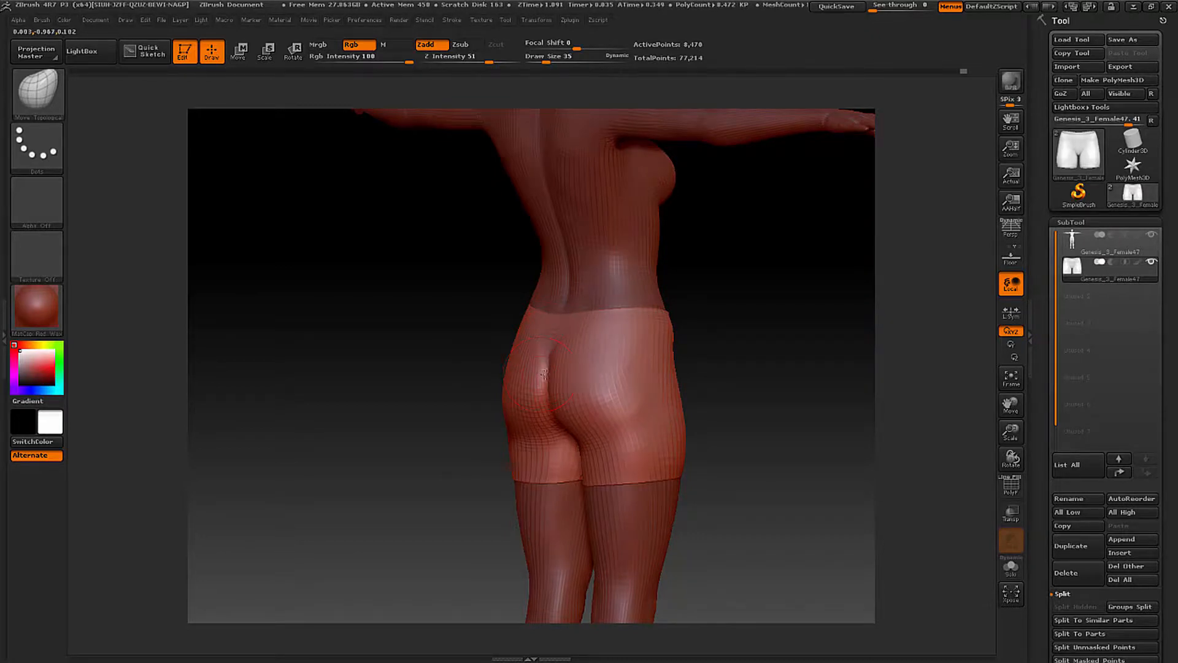
pyautogui.moveTo(547, 375); pyautogui.dragTo(544, 396, button='right')
pyautogui.moveTo(554, 395); pyautogui.dragTo(675, 380)
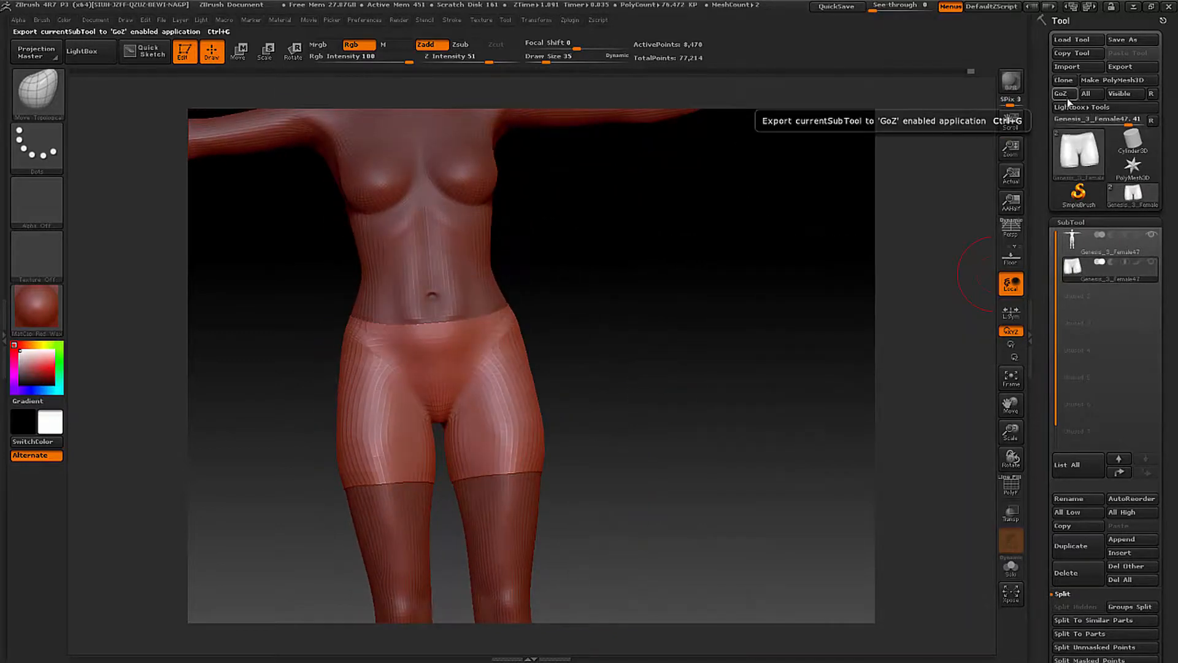
# - Send the corrected shorts to DAZ Studio with GoZ as a new object and check them from behind and in front
pyautogui.click(1063, 94)
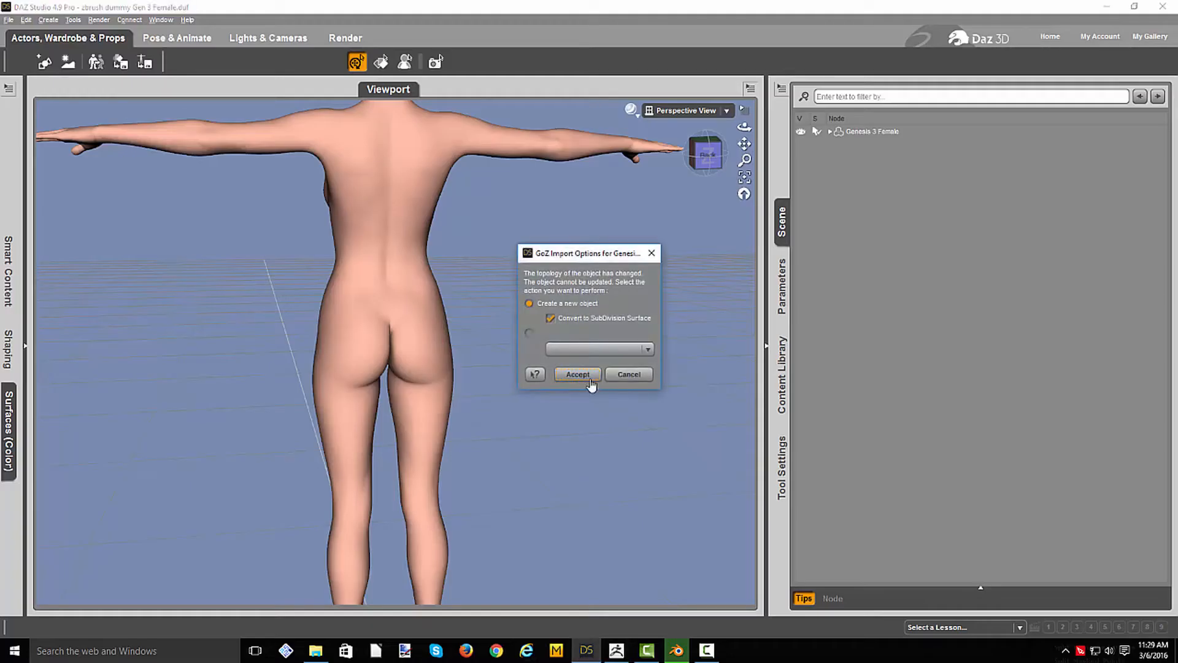
pyautogui.click(589, 378)
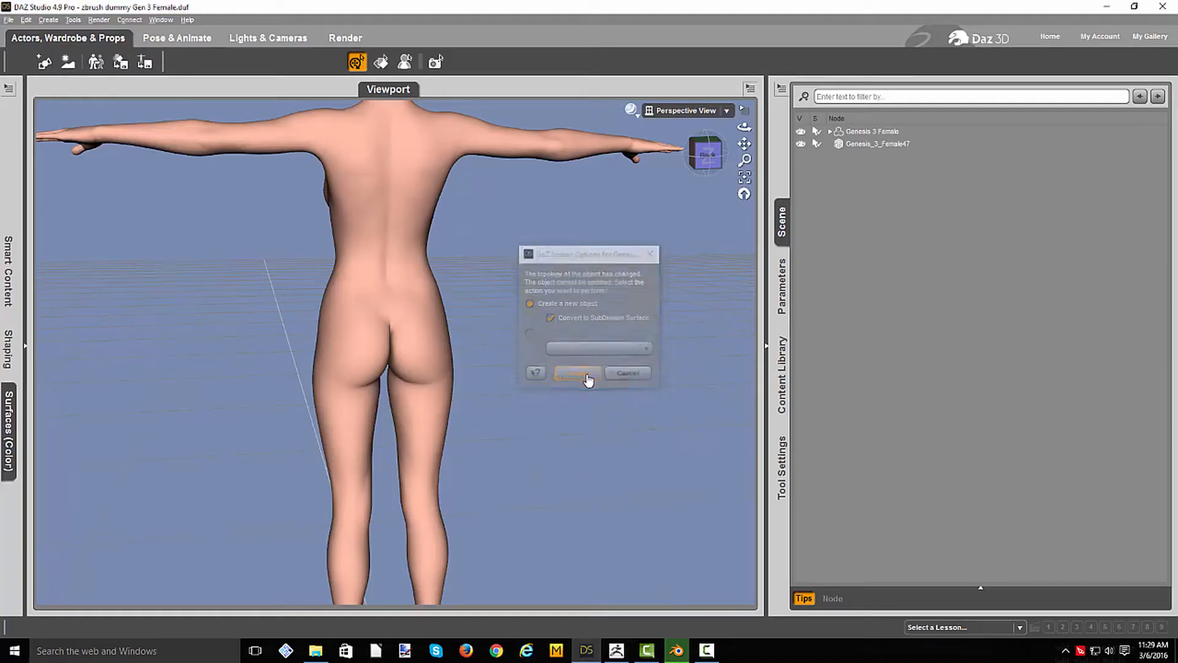
pyautogui.click(706, 160)
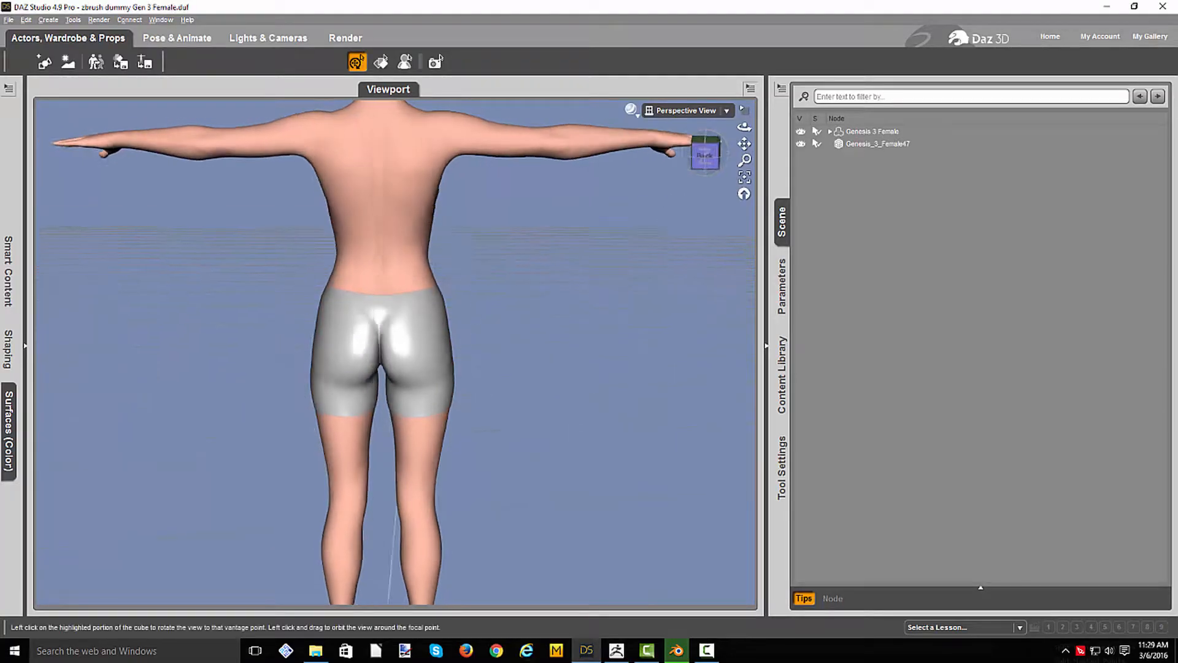
pyautogui.moveTo(705, 154); pyautogui.dragTo(809, 149)
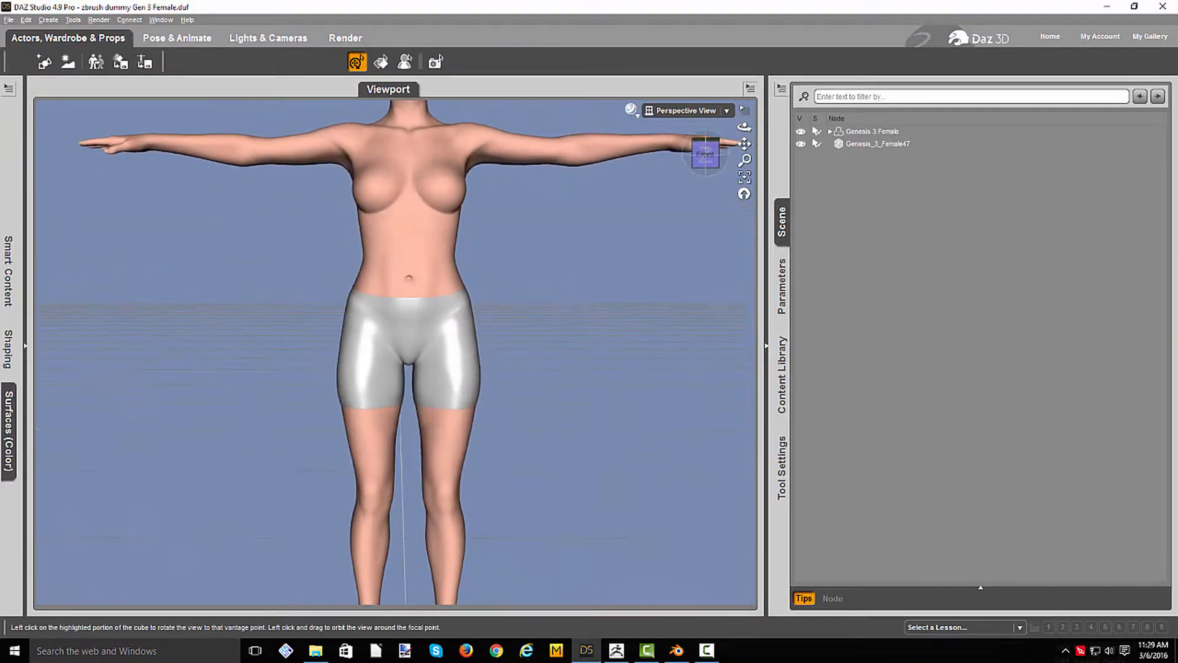
# - Select the shorts object Genesis_3_Female47 and open the Transfer Utility
pyautogui.click(879, 144)
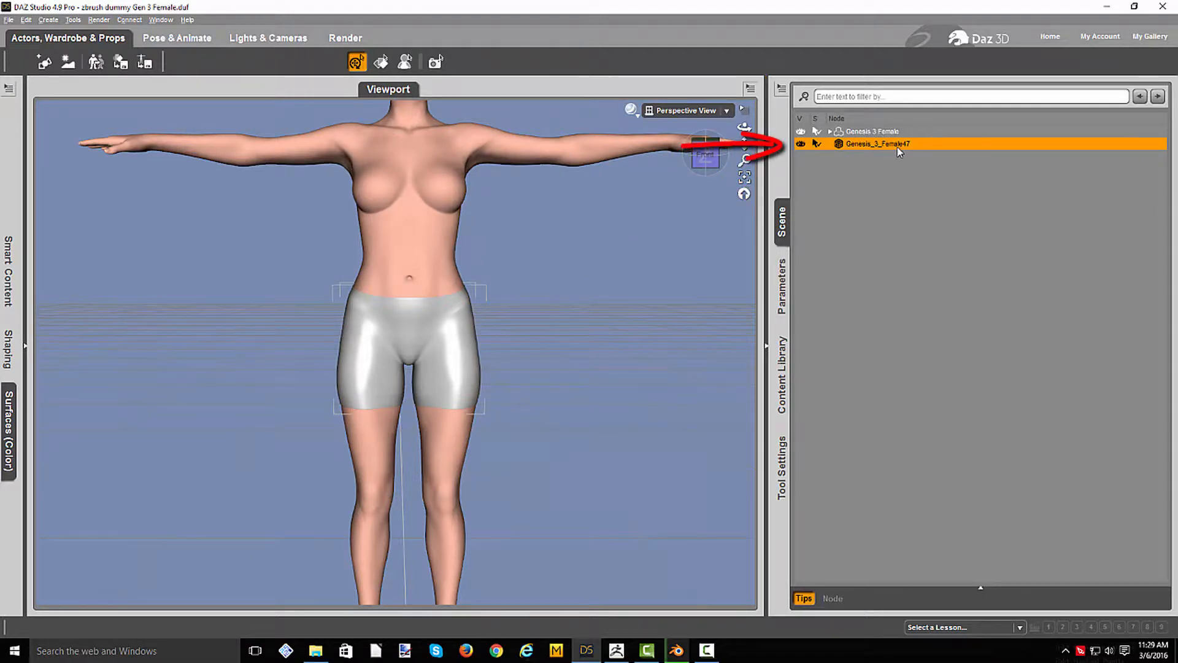
pyautogui.click(782, 89)
pyautogui.moveTo(791, 96)
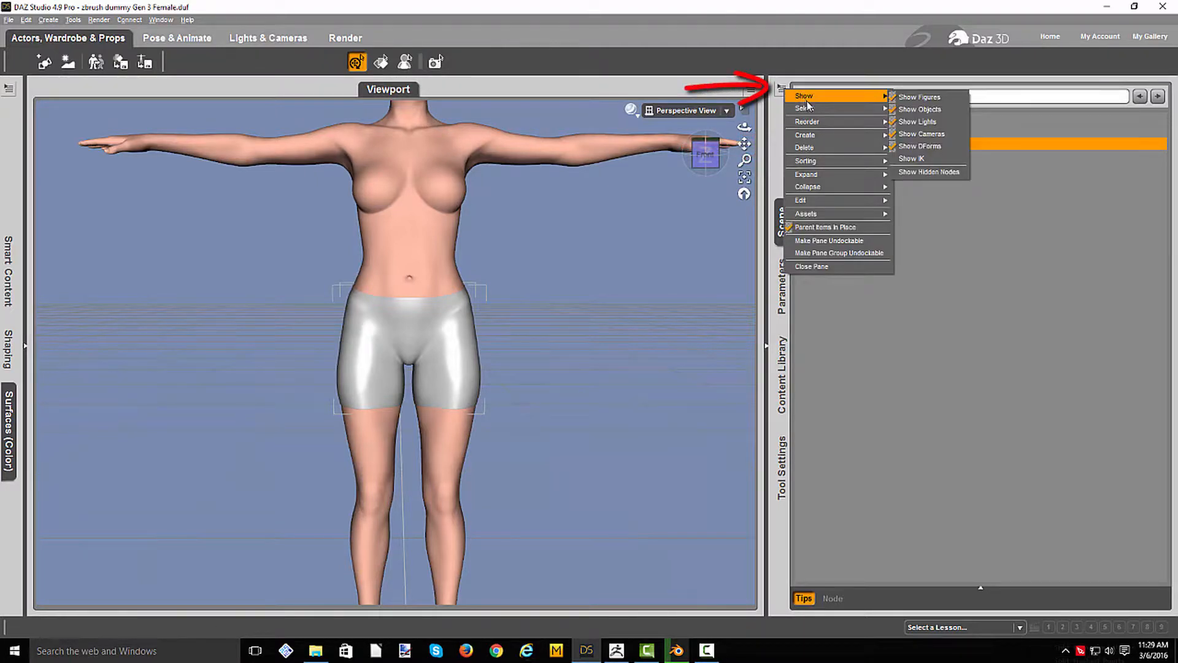
pyautogui.moveTo(801, 216)
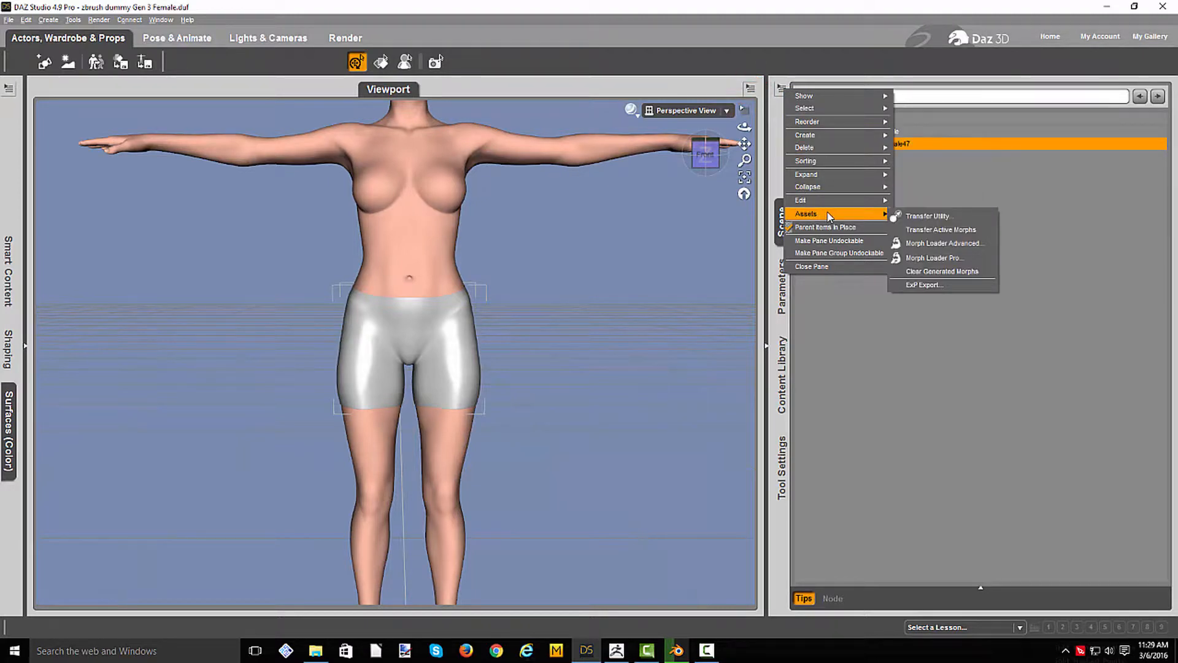
pyautogui.click(919, 218)
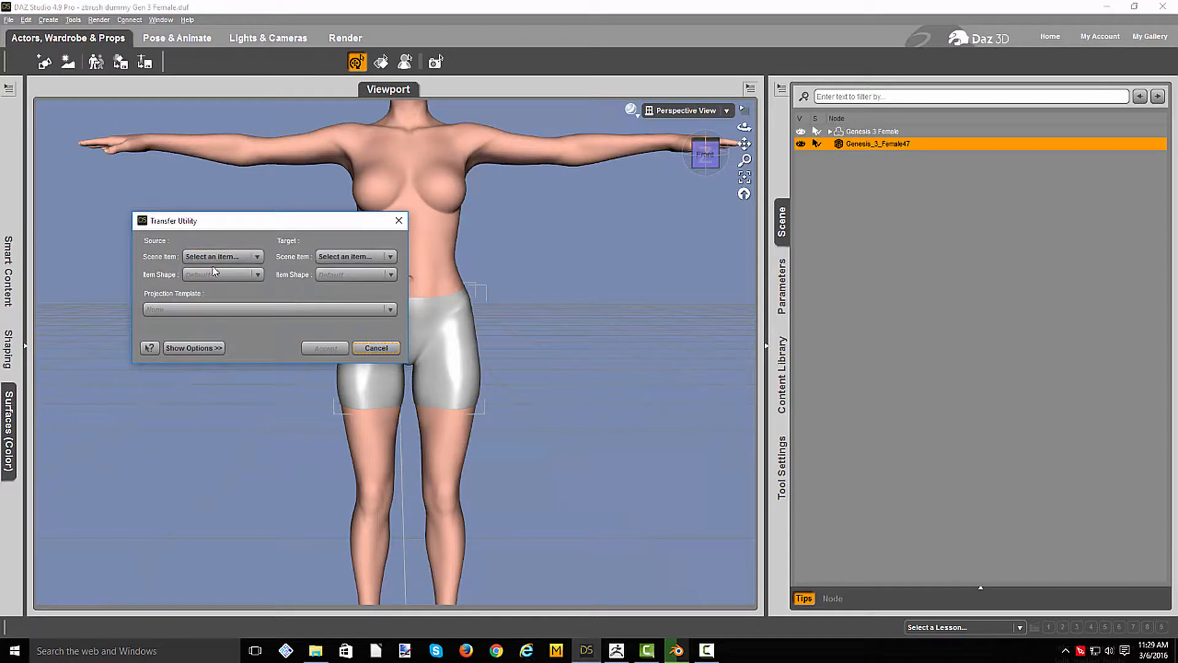
# - Set Genesis 3 Female as the transfer source and the shorts Genesis_3_Female47 as the target
pyautogui.moveTo(208, 221); pyautogui.dragTo(184, 211)
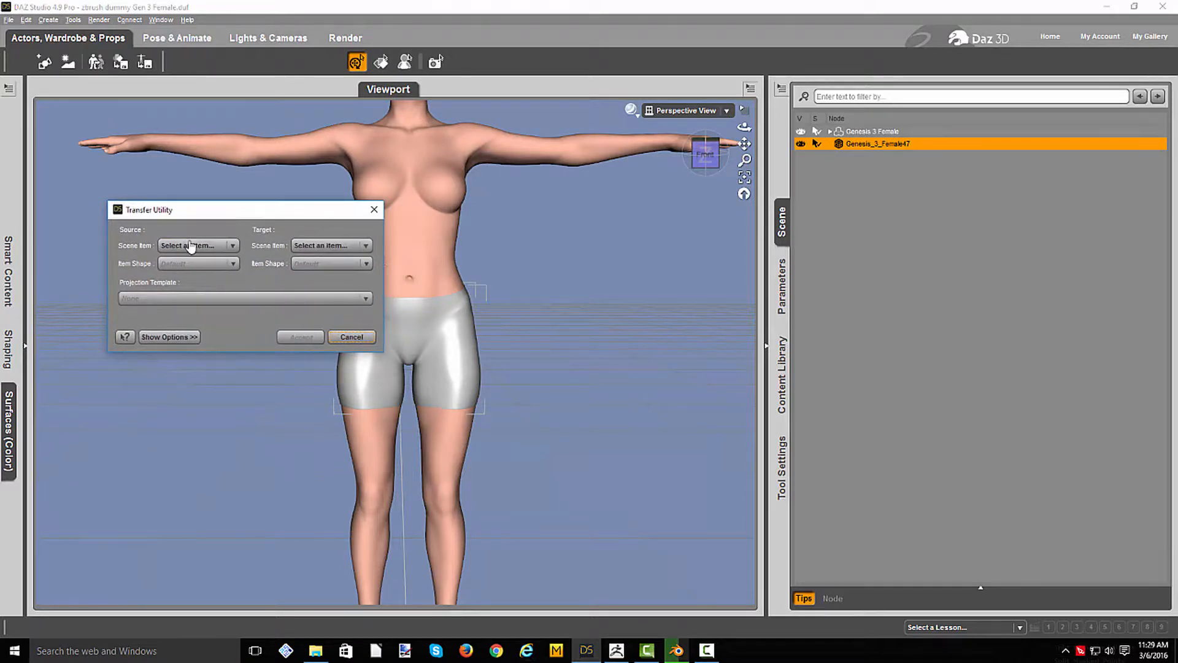
pyautogui.click(195, 247)
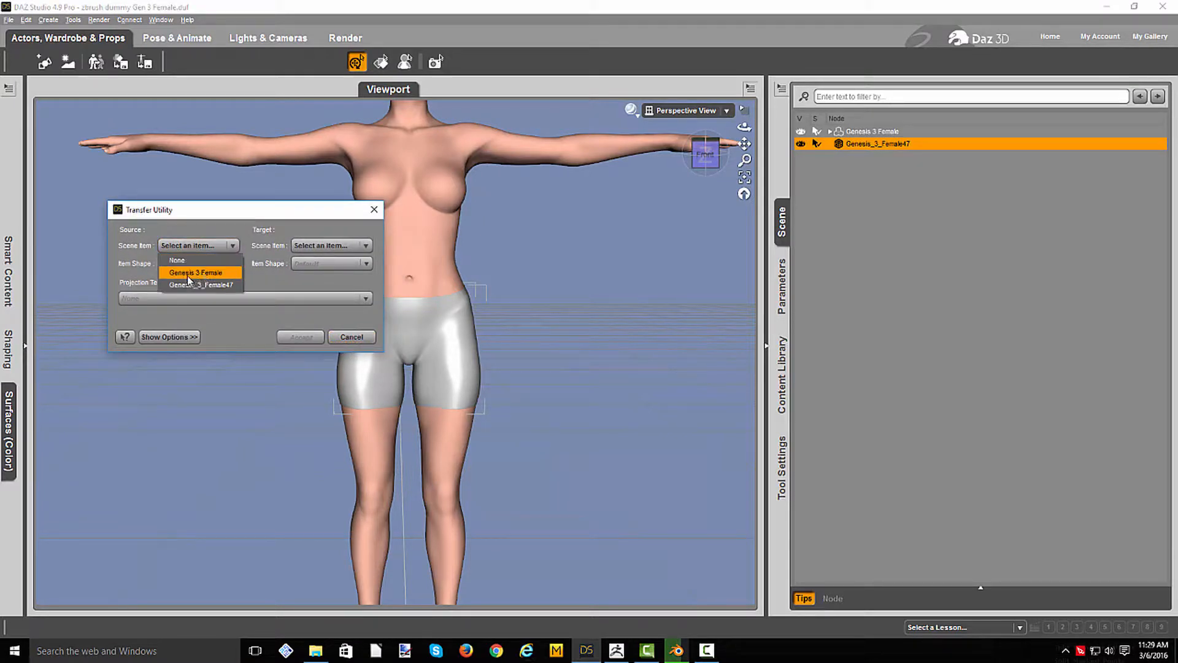
pyautogui.click(200, 274)
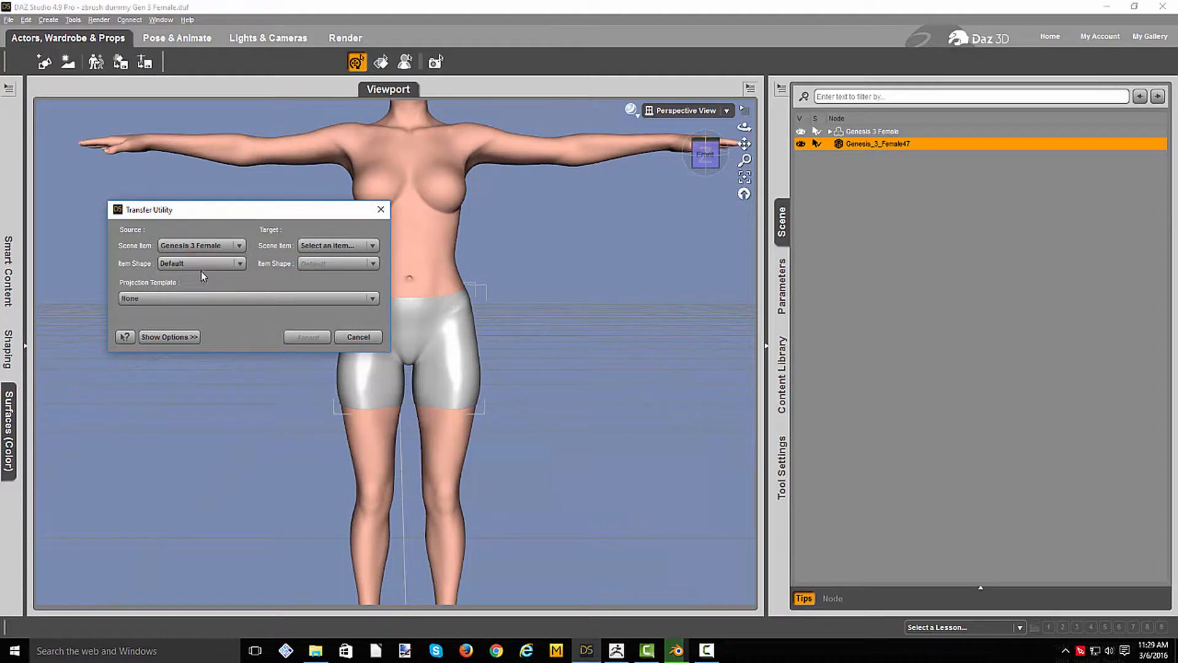
pyautogui.click(319, 247)
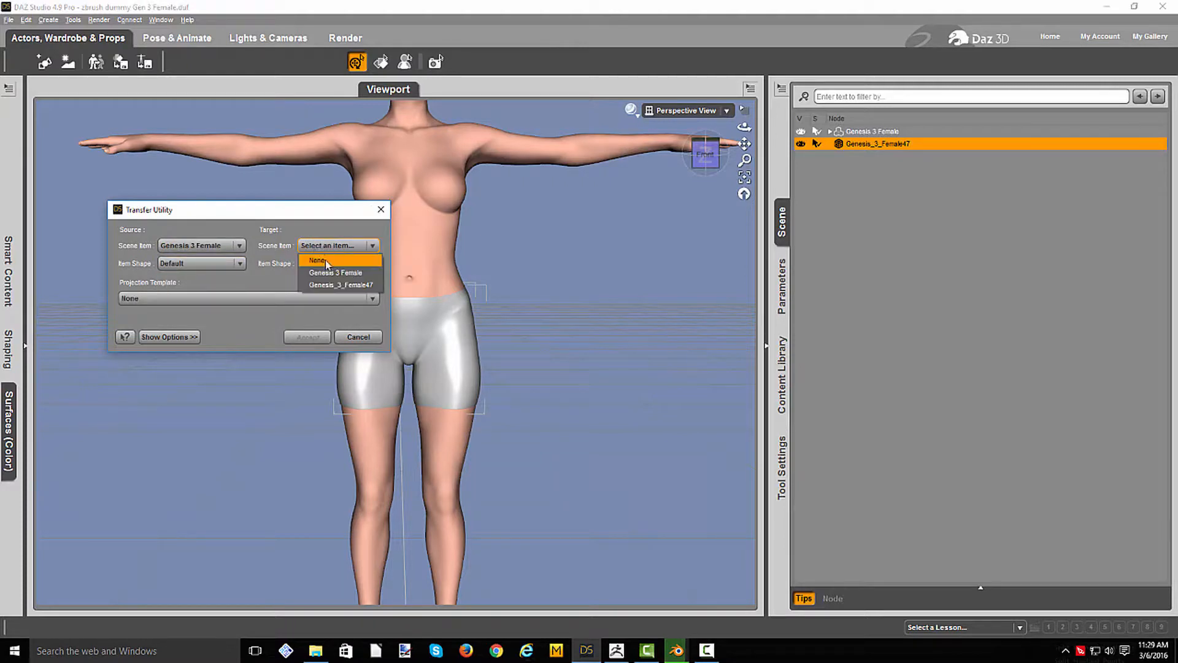
pyautogui.click(349, 286)
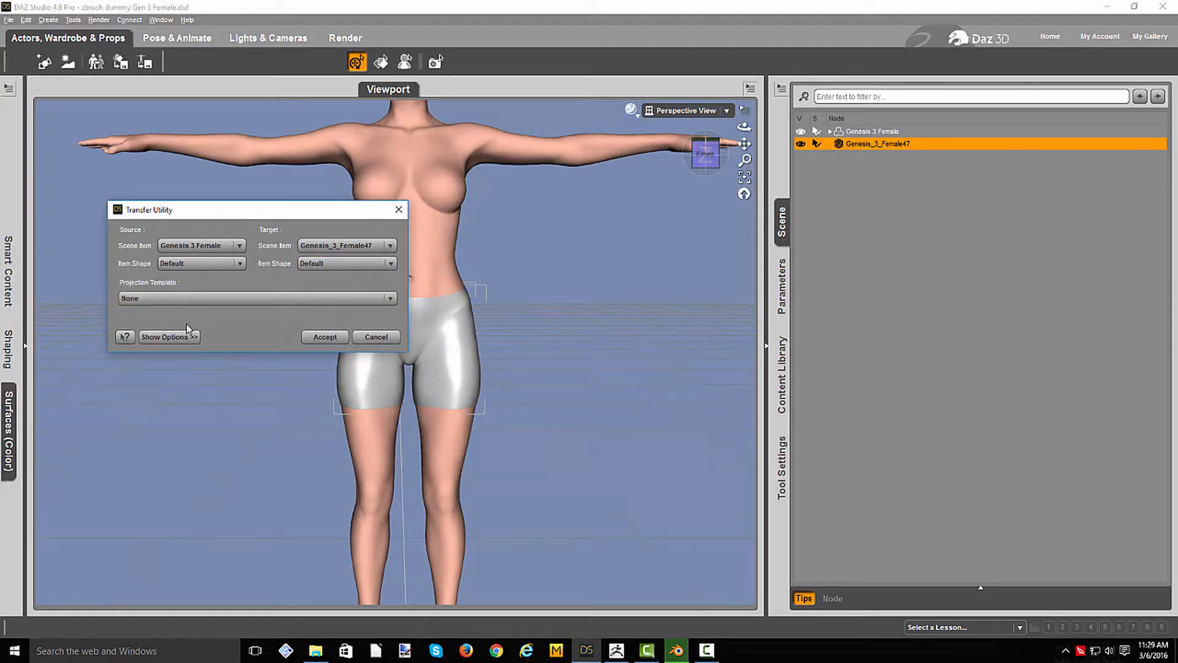
# - Examine the available projection templates and the additional transfer options without choosing a template
pyautogui.click(203, 301)
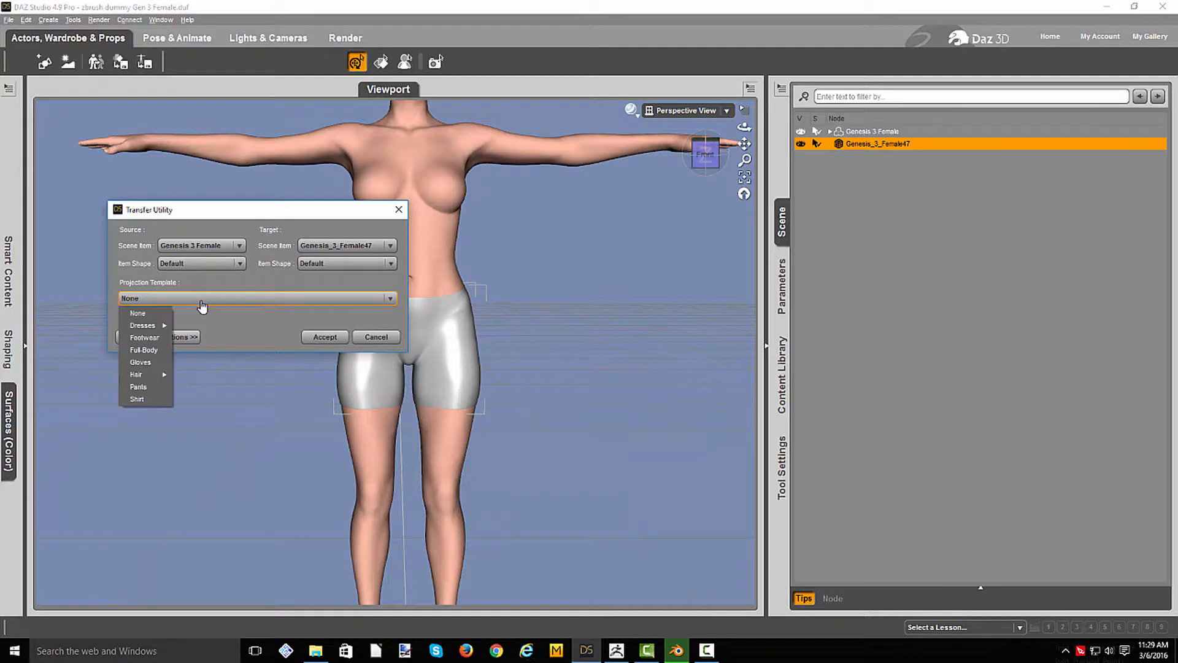
pyautogui.moveTo(142, 330)
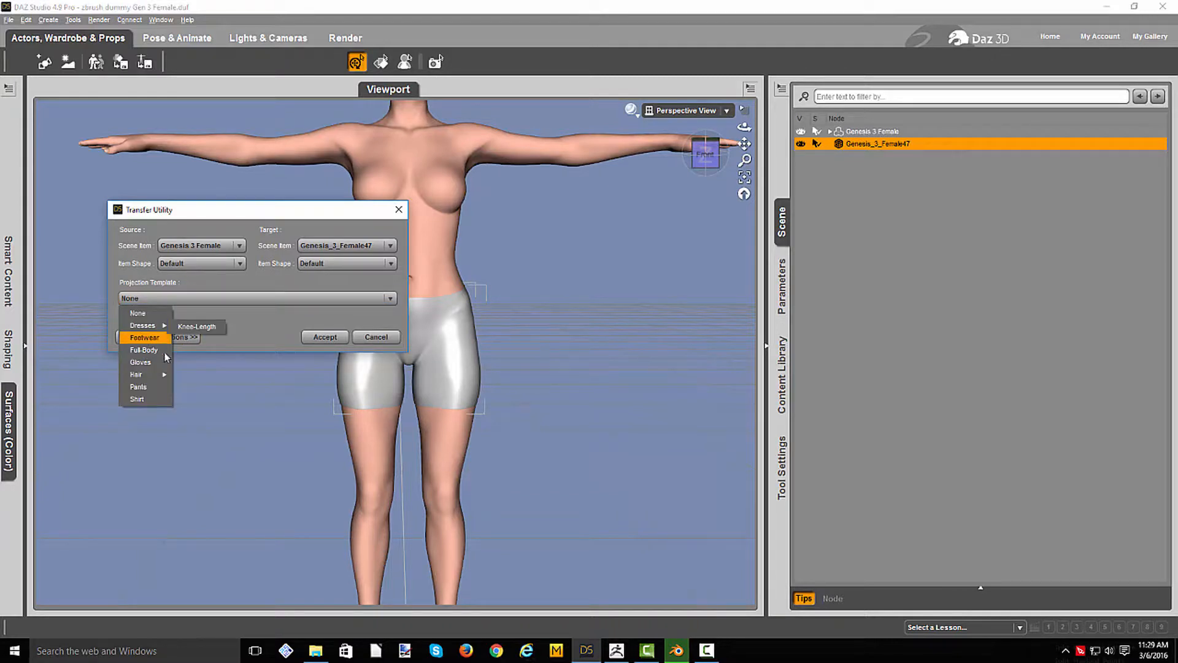
pyautogui.click(190, 341)
pyautogui.click(186, 338)
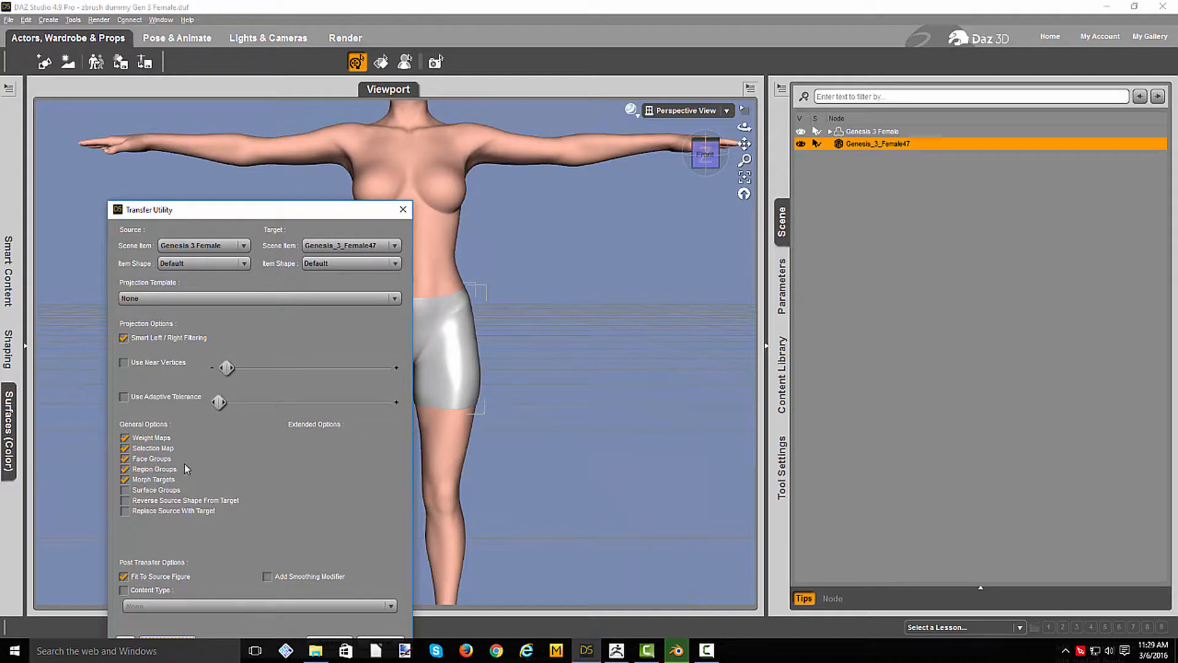
pyautogui.click(184, 300)
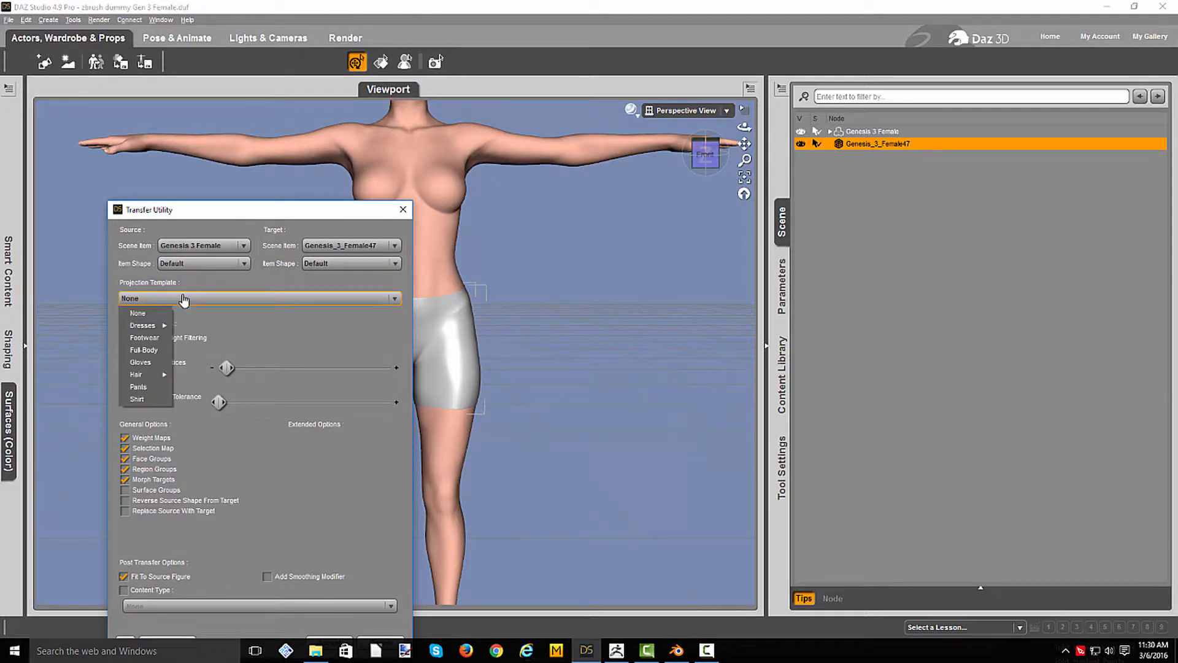
pyautogui.click(265, 334)
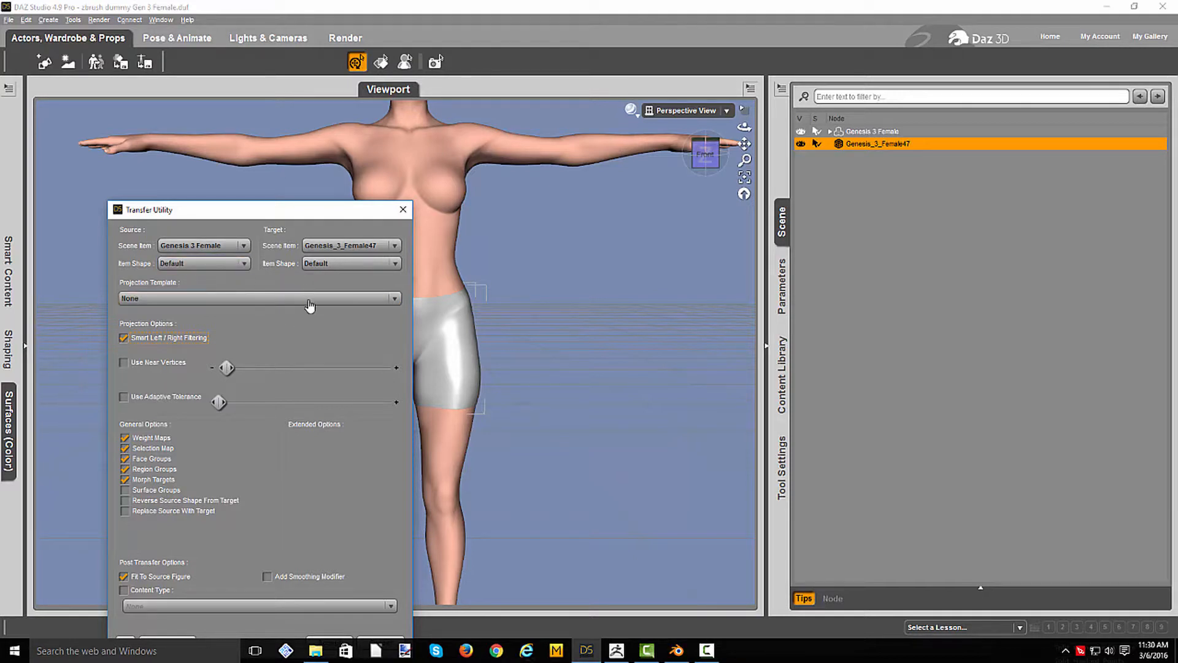
pyautogui.click(201, 299)
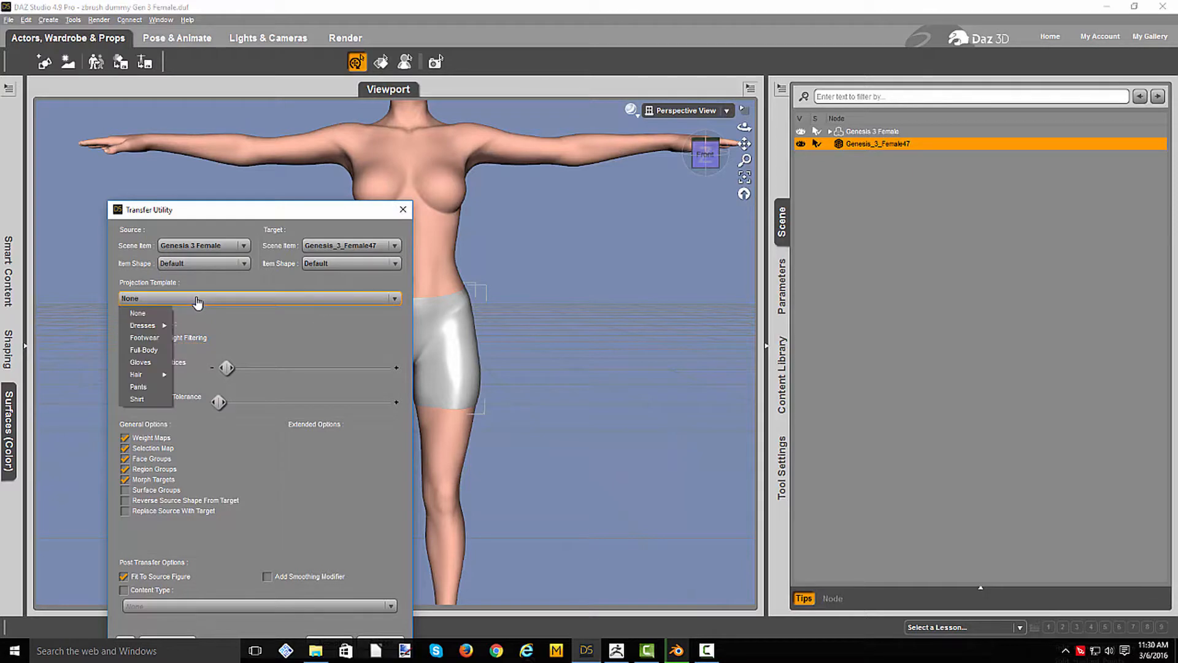
pyautogui.click(200, 301)
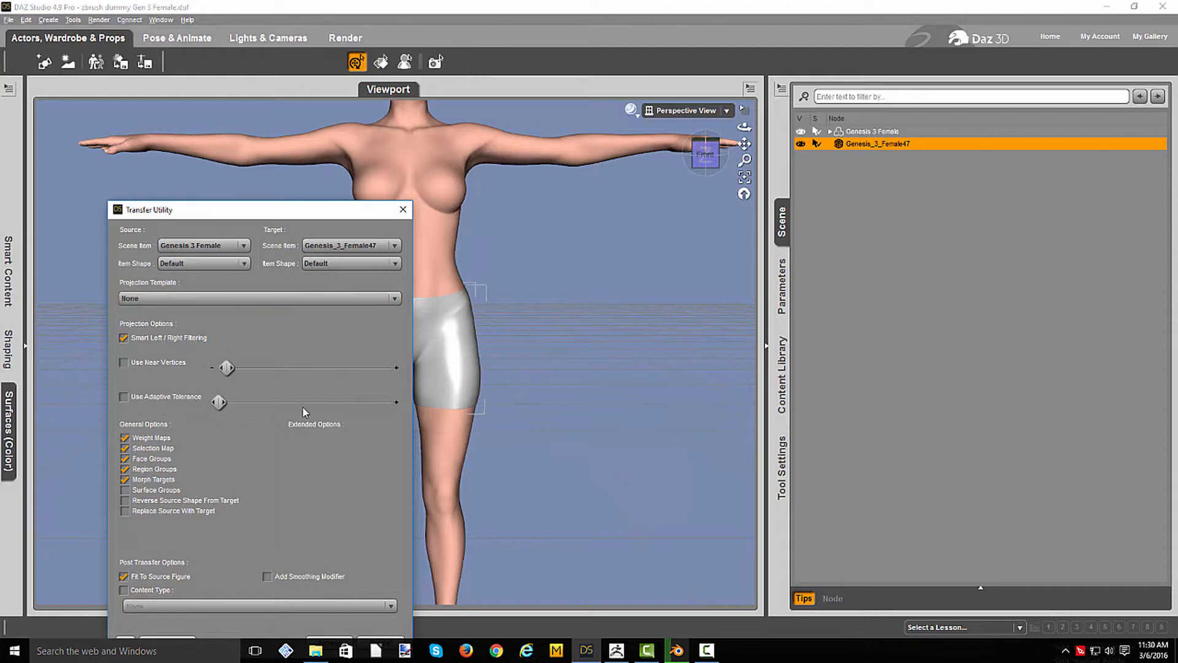
# - Hide the extra options and run the transfer onto the shorts with the projection template at None
pyautogui.moveTo(311, 210); pyautogui.dragTo(277, 116)
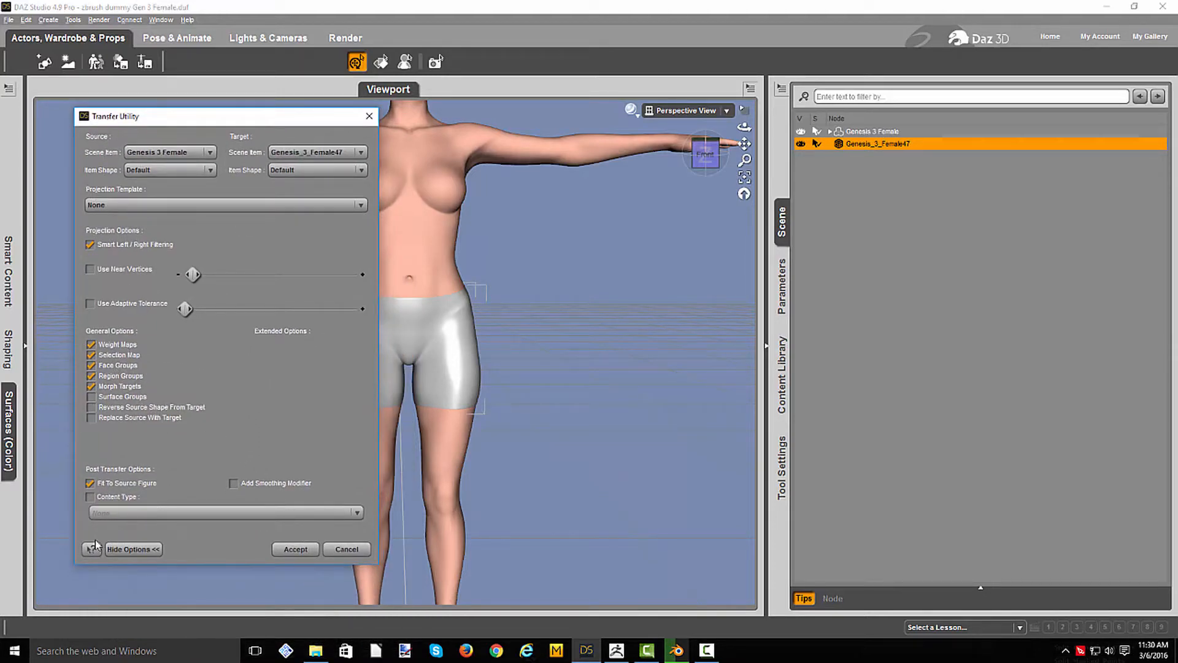
pyautogui.click(131, 549)
pyautogui.click(288, 246)
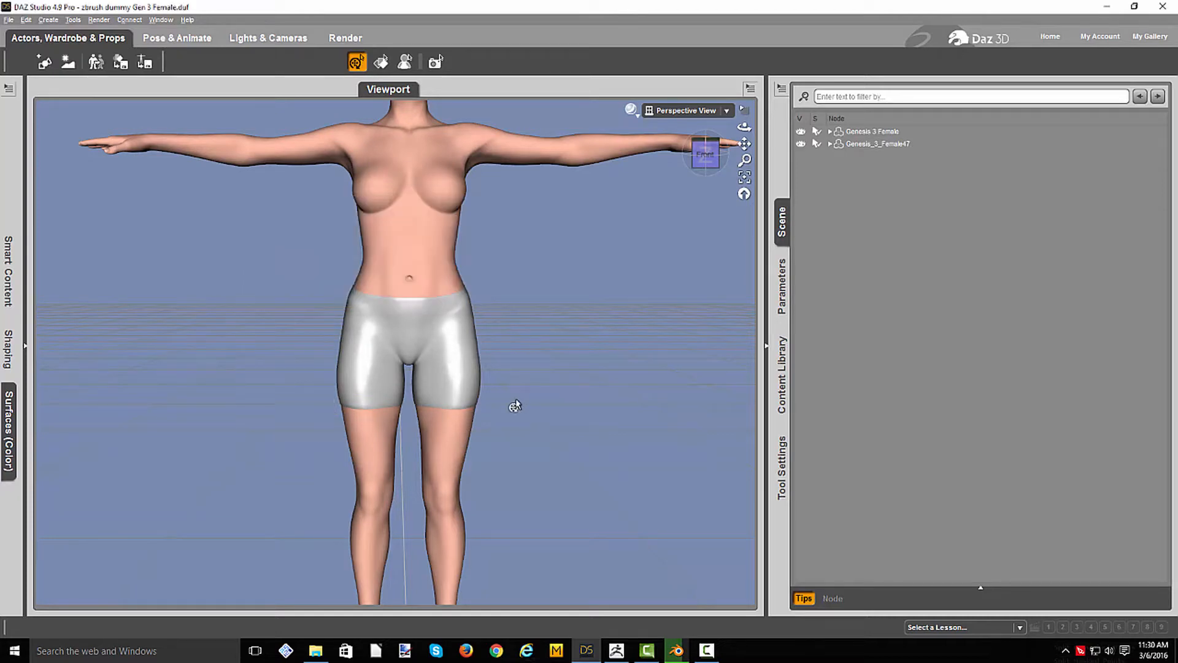
# - Pose both legs of Genesis 3 Female out to the sides and inspect how the shorts follow from another angle
pyautogui.moveTo(702, 170)
pyautogui.mouseDown()
pyautogui.moveTo(559, 178)
pyautogui.moveTo(687, 171)
pyautogui.mouseUp()
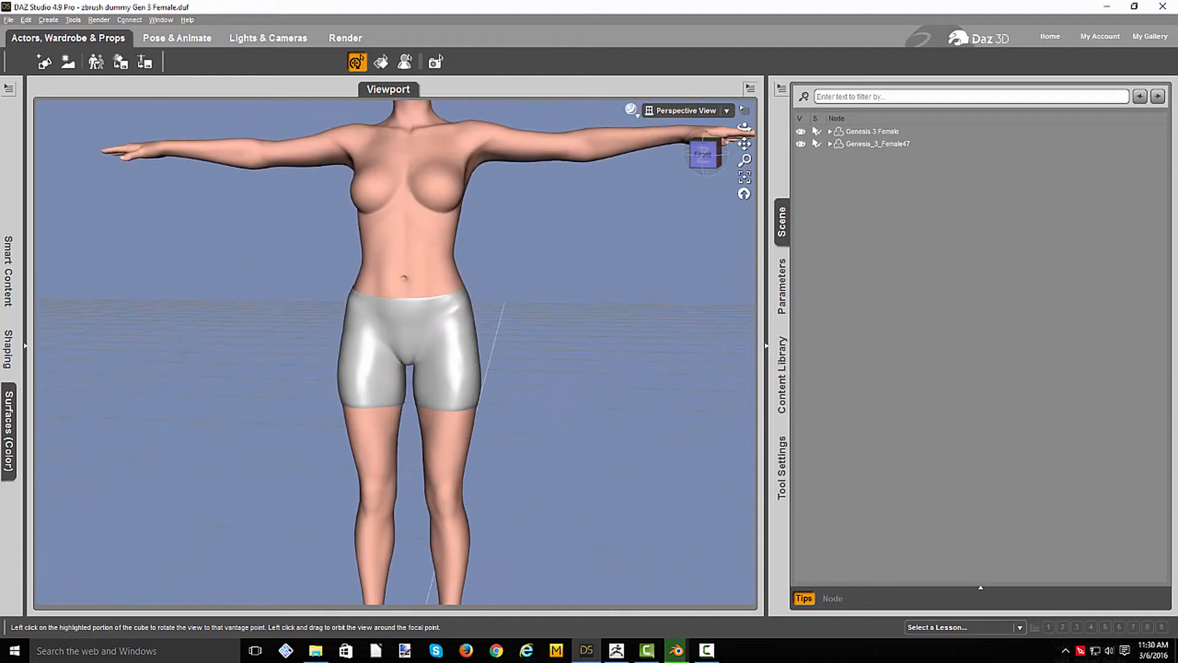
pyautogui.click(704, 163)
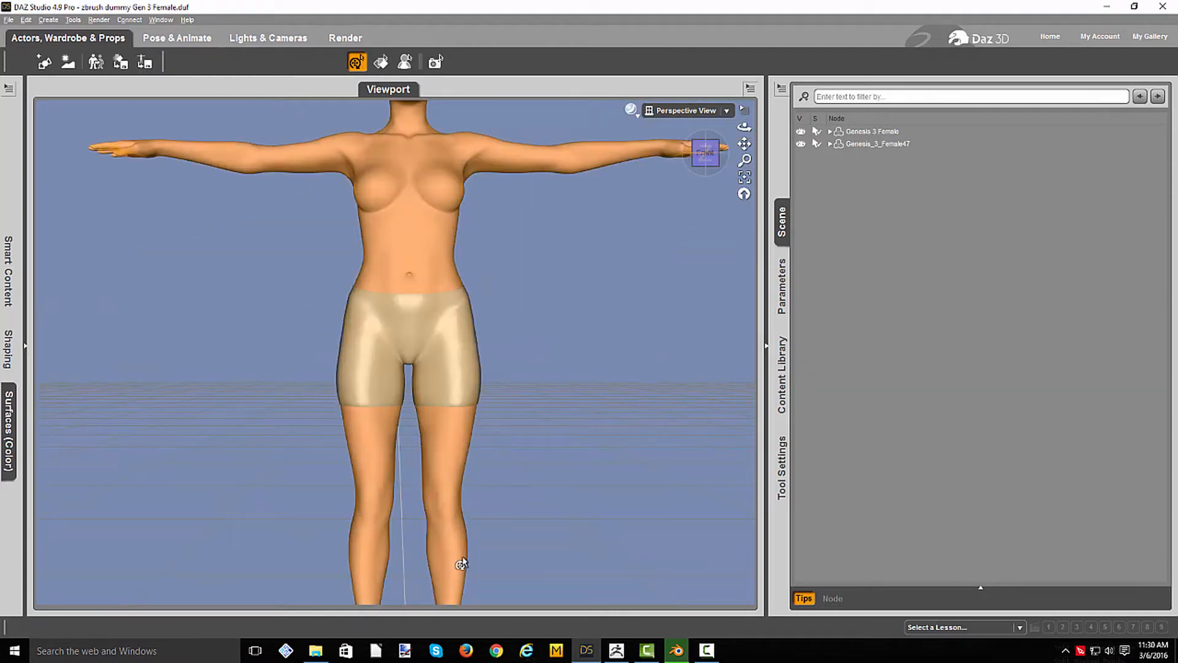
pyautogui.click(457, 563)
pyautogui.moveTo(465, 564); pyautogui.dragTo(466, 538)
pyautogui.click(410, 543)
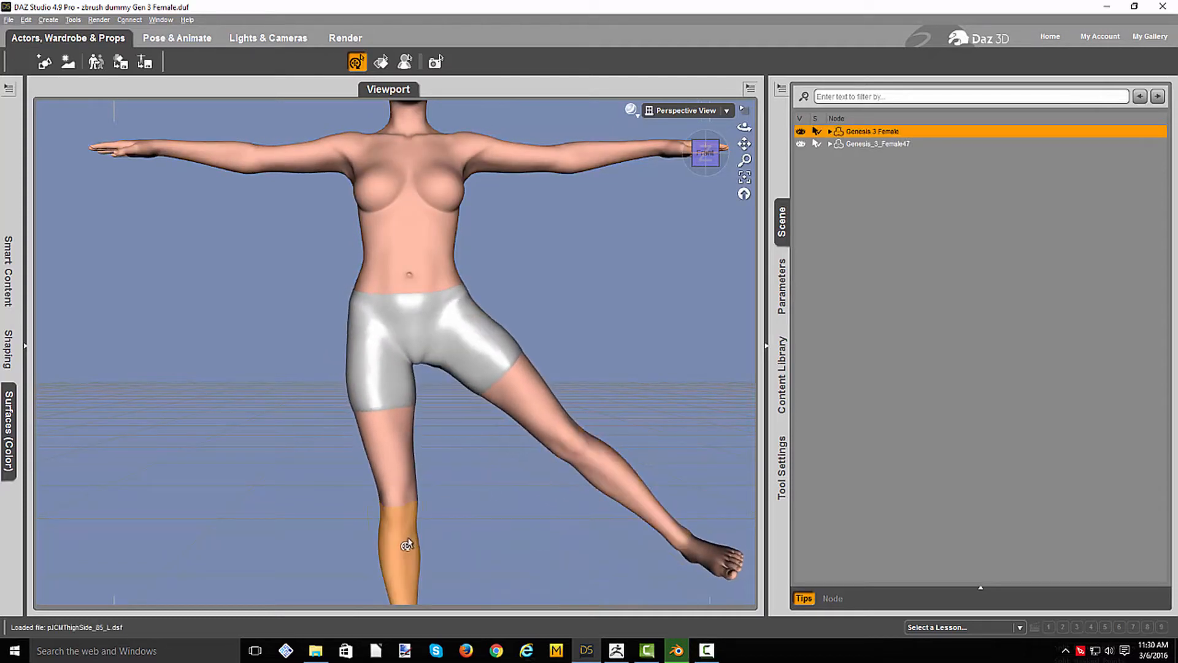
pyautogui.moveTo(348, 540); pyautogui.dragTo(304, 530)
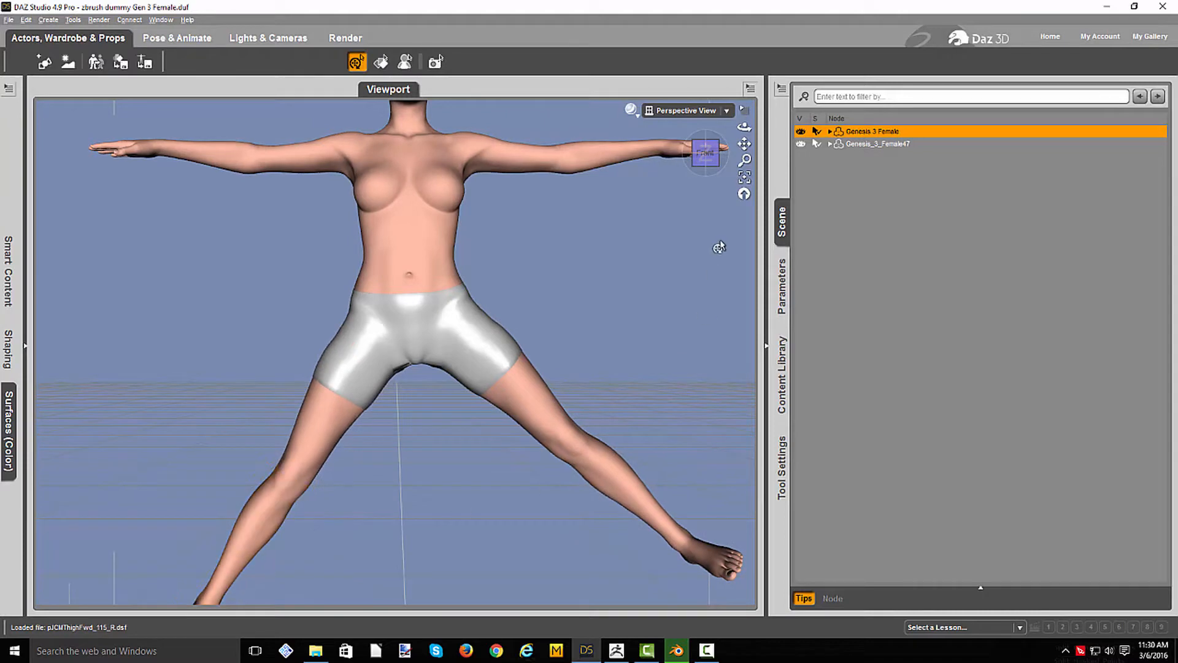
pyautogui.click(712, 153)
pyautogui.moveTo(706, 154); pyautogui.dragTo(746, 157)
pyautogui.click(706, 155)
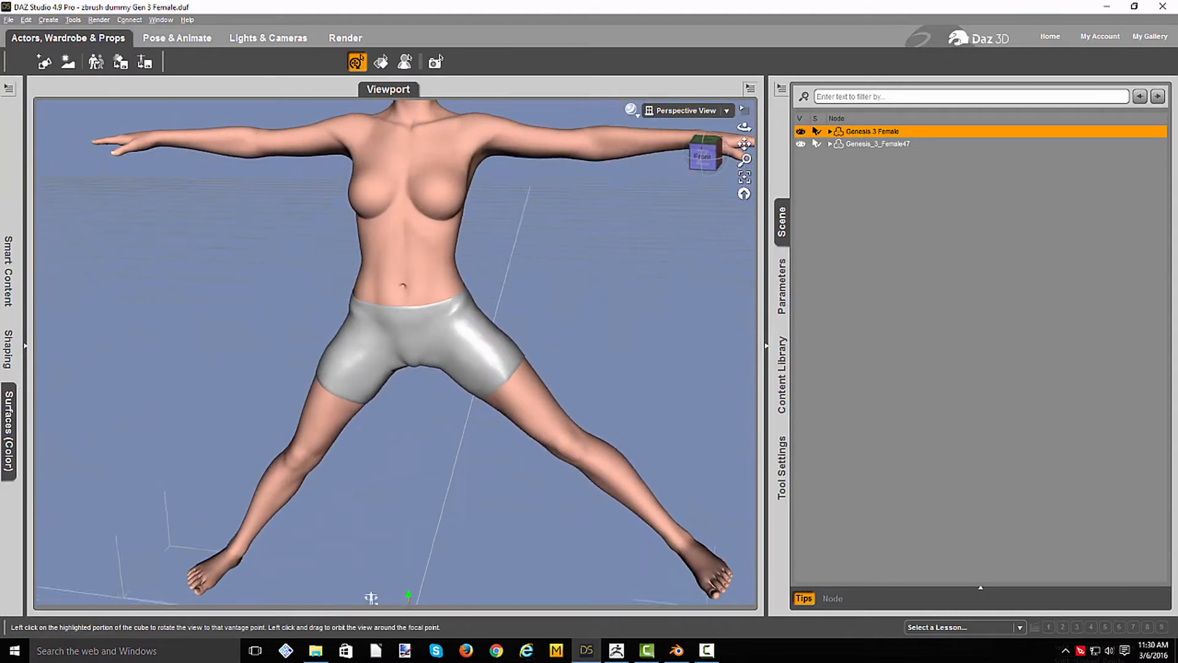
# - Undo both leg poses on Genesis 3 Female
pyautogui.hotkey('ctrl', 'z')
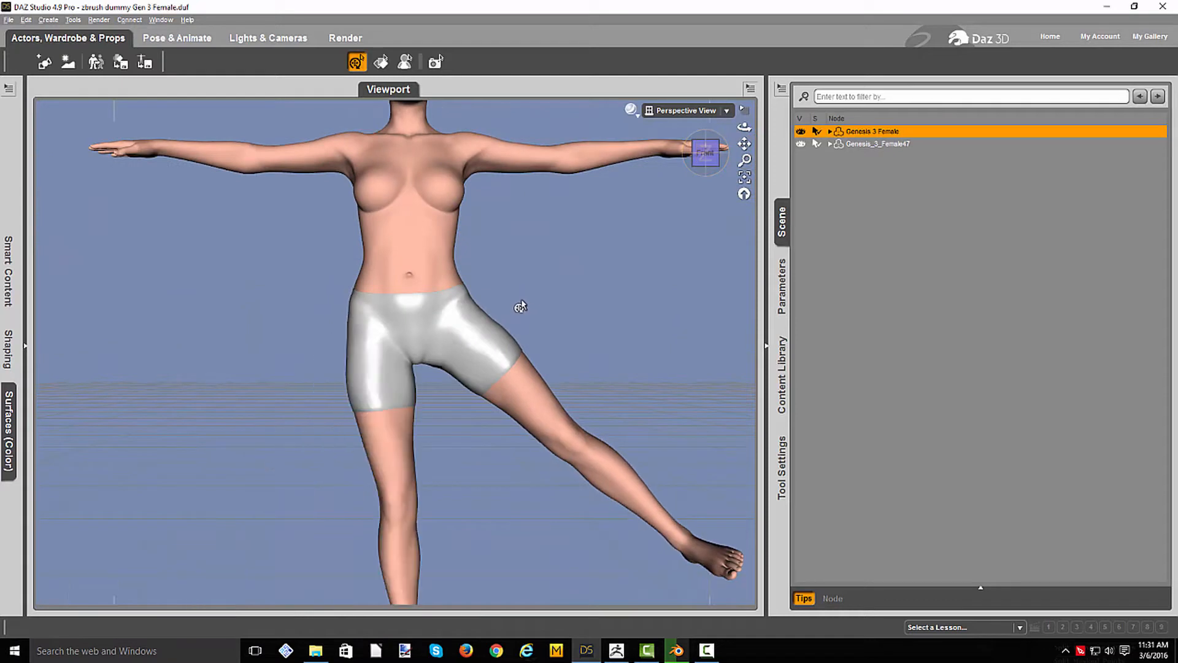
pyautogui.hotkey('ctrl', 'z')
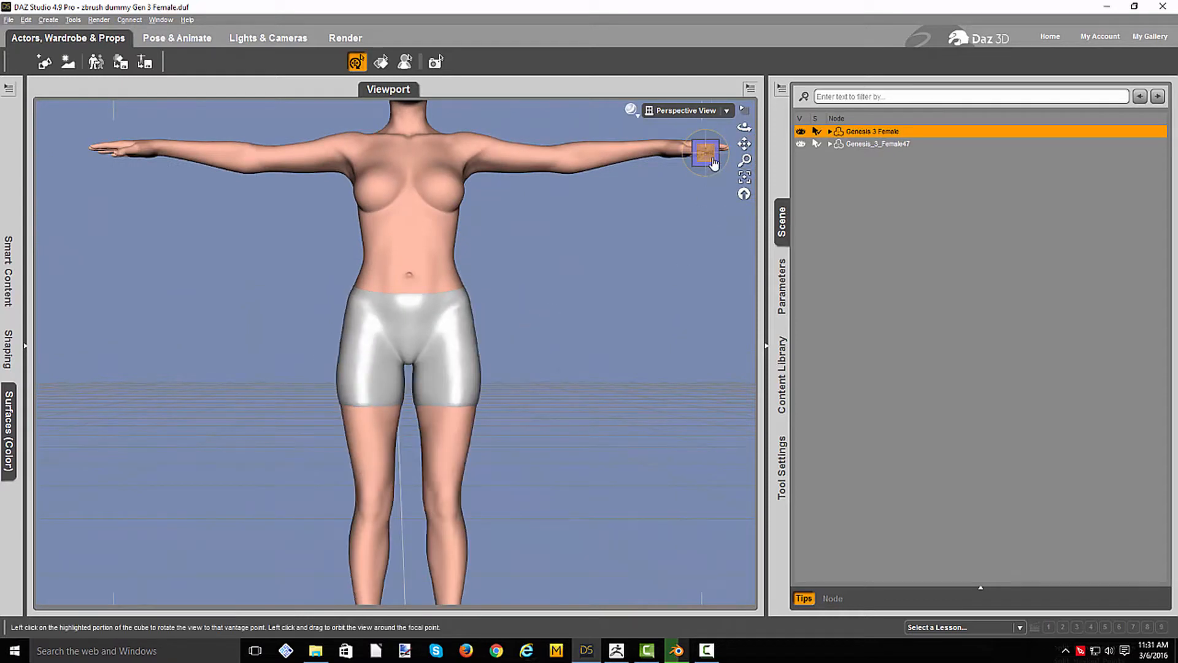